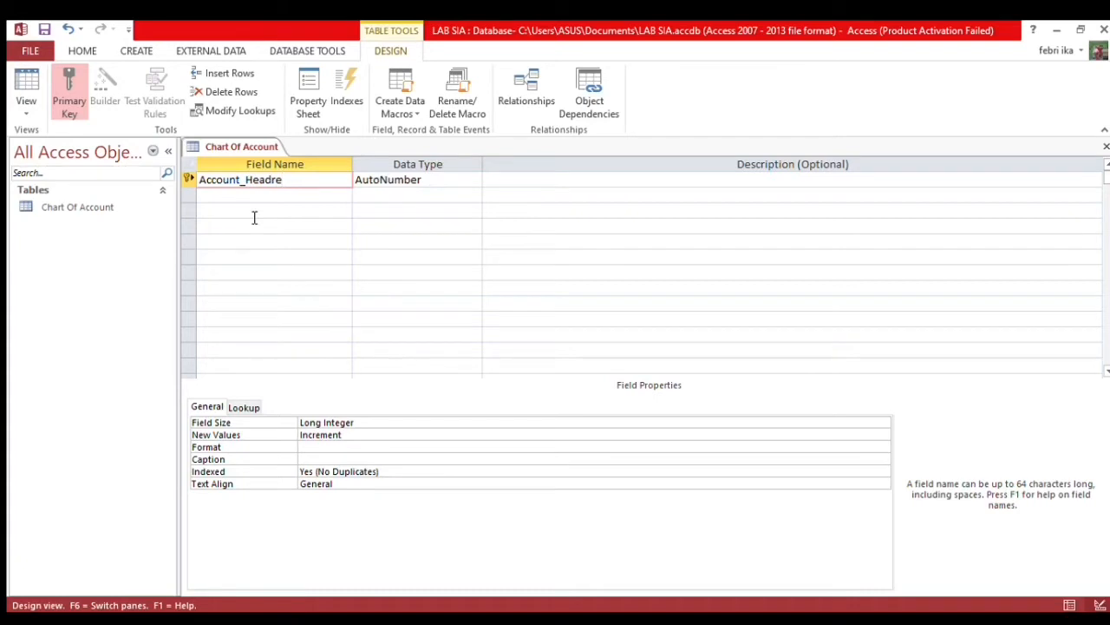
Step: Complete the primary key field's name as Account_Header_No in the Chart Of Account table
key(BackSpace)
key(Caps_Lock)
text(NO)
key(BackSpace)
key(Caps_Lock)
text(o)
key(Return)
key(Down)
key(Left)
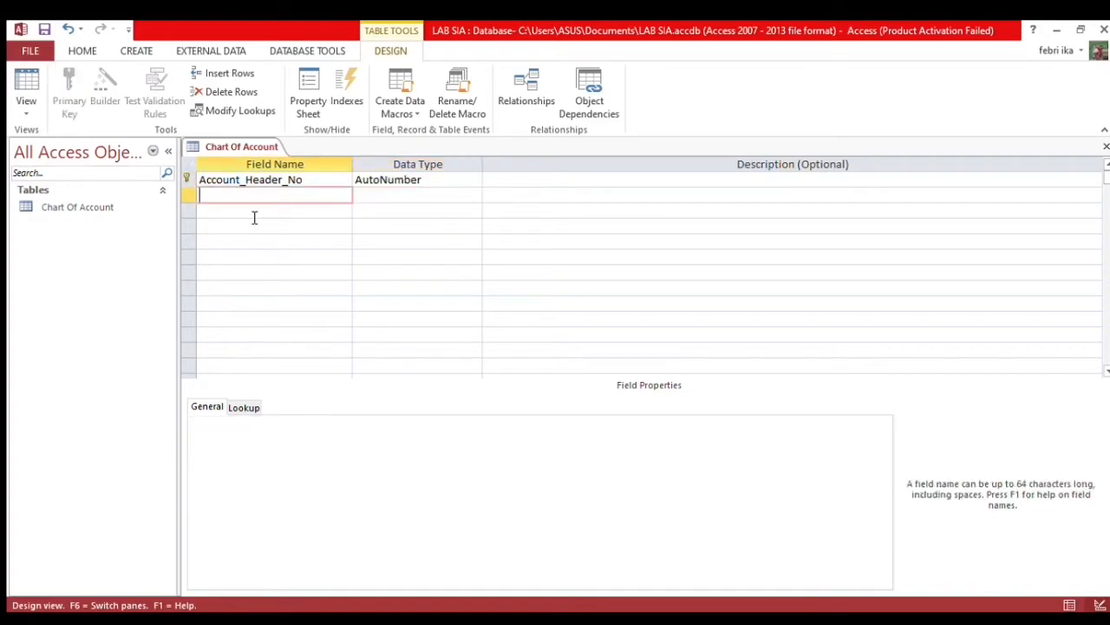
Step: Add a field named Account_Header_Name below Account_Header_No
key(Caps_Lock)
text(A)
key(Caps_Lock)
text(ccount_)
key(Caps_Lock)
text(H)
key(Caps_Lock)
text(eader_)
key(Caps_Lock)
text(N)
key(Caps_Lock)
text(am)
click(254, 218)
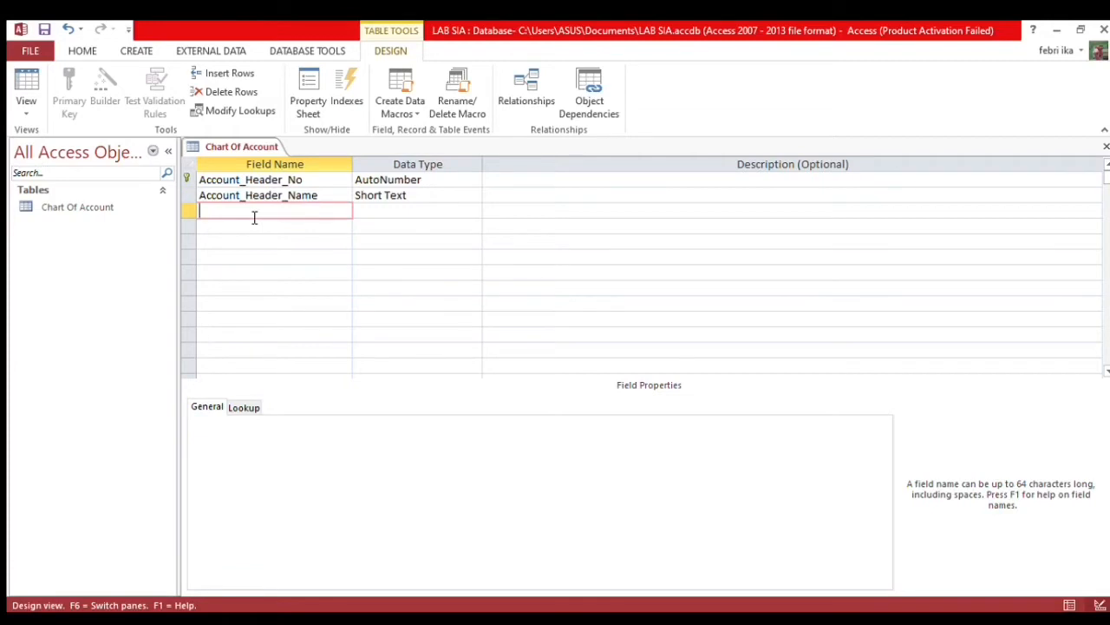
Step: Add a field named Account_No below Account_Header_Name
key(Caps_Lock)
text(A)
key(Caps_Lock)
text(ccount_)
key(Caps_Lock)
text(N)
key(Caps_Lock)
text(o)
key(Down)
Step: Add a field named Account_Name as the fourth field of the Chart Of Account table
key(Caps_Lock)
text(A)
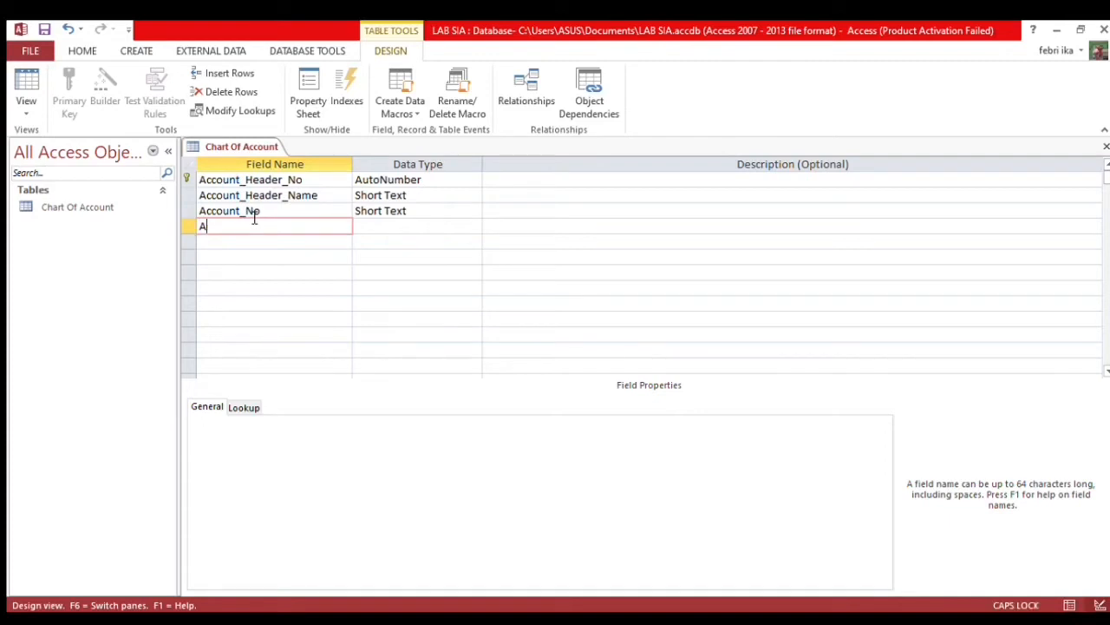
key(Caps_Lock)
text(ccount_)
key(Caps_Lock)
text(N)
key(Caps_Lock)
text(ame)
key(Down)
Step: Set the data type of both Account_Header_No and Account_No to Number
click(440, 181)
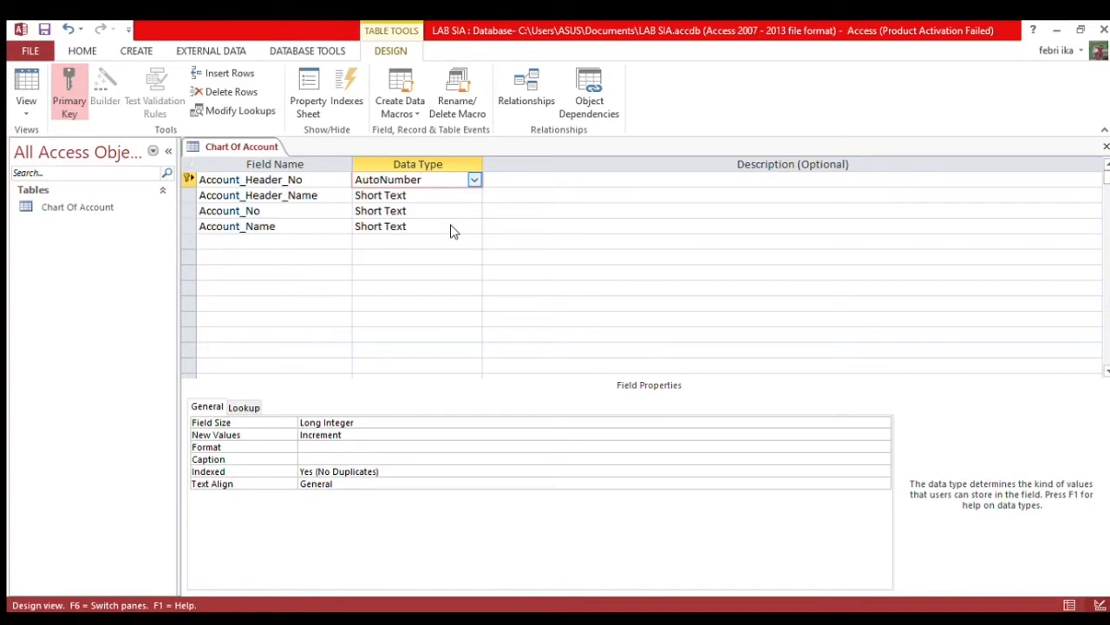
click(451, 225)
click(459, 200)
click(459, 213)
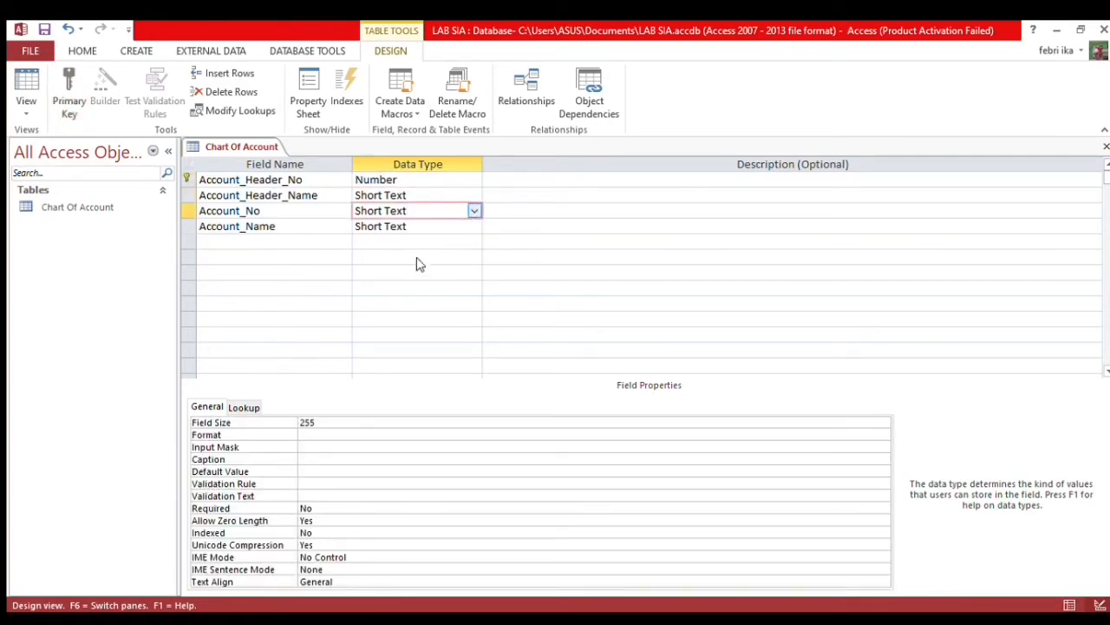
text(n)
click(291, 272)
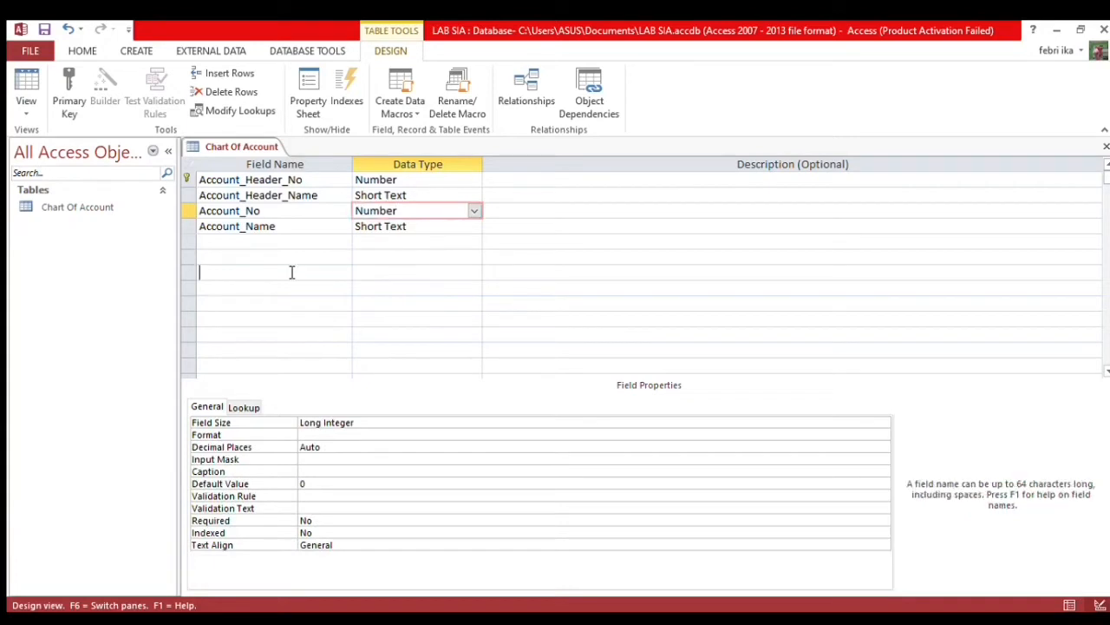
Step: Make Account_No the primary key, and save and close the Chart Of Account table
click(188, 212)
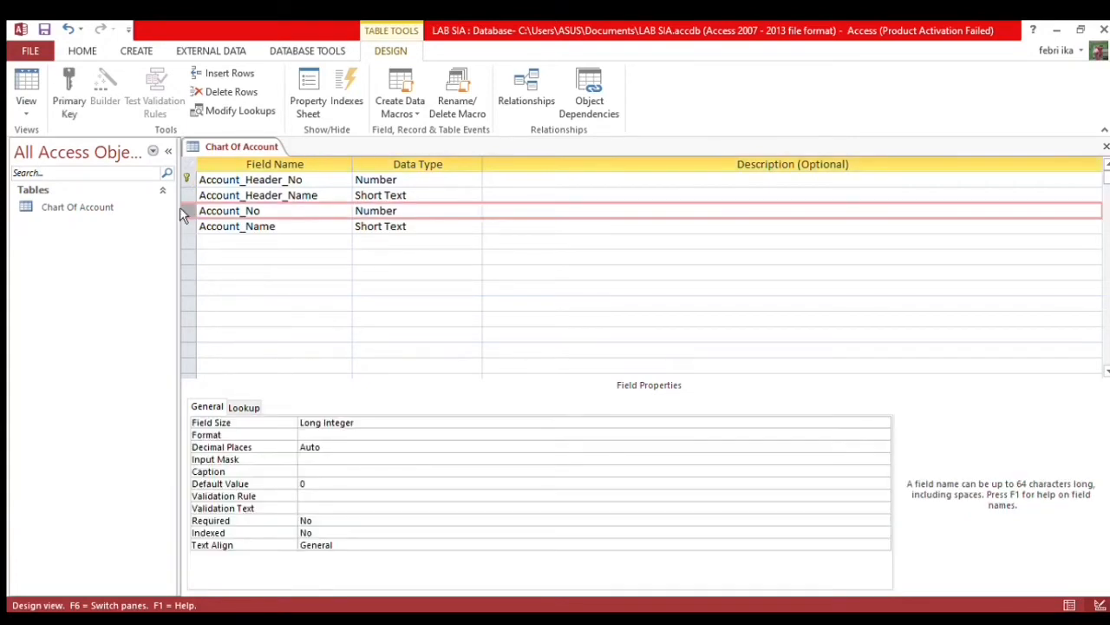
click(197, 219)
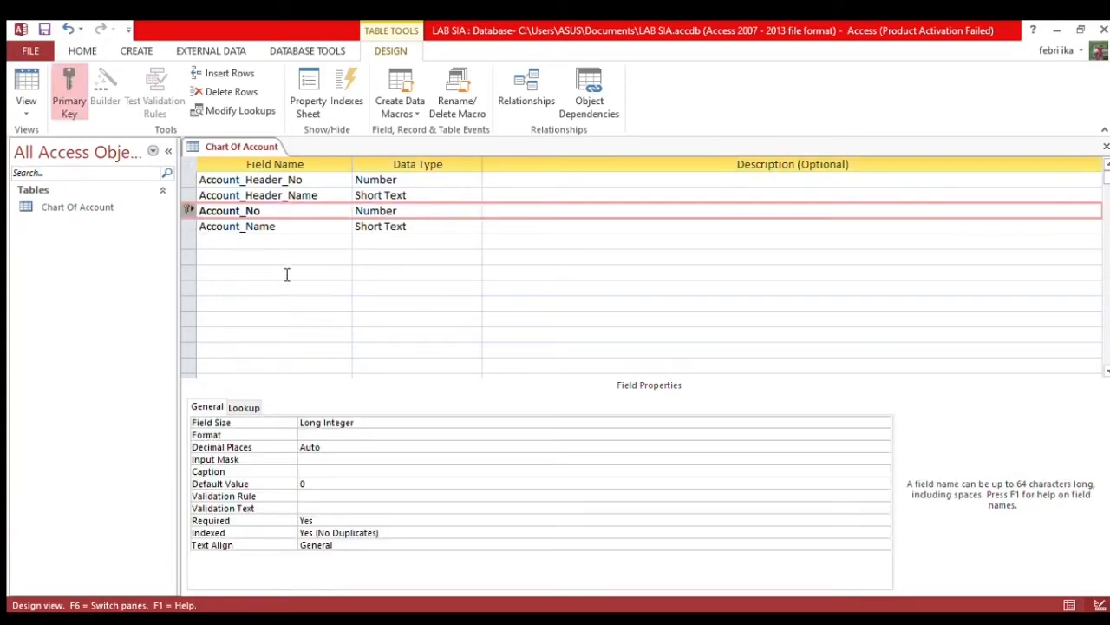
key(ctrl+a)
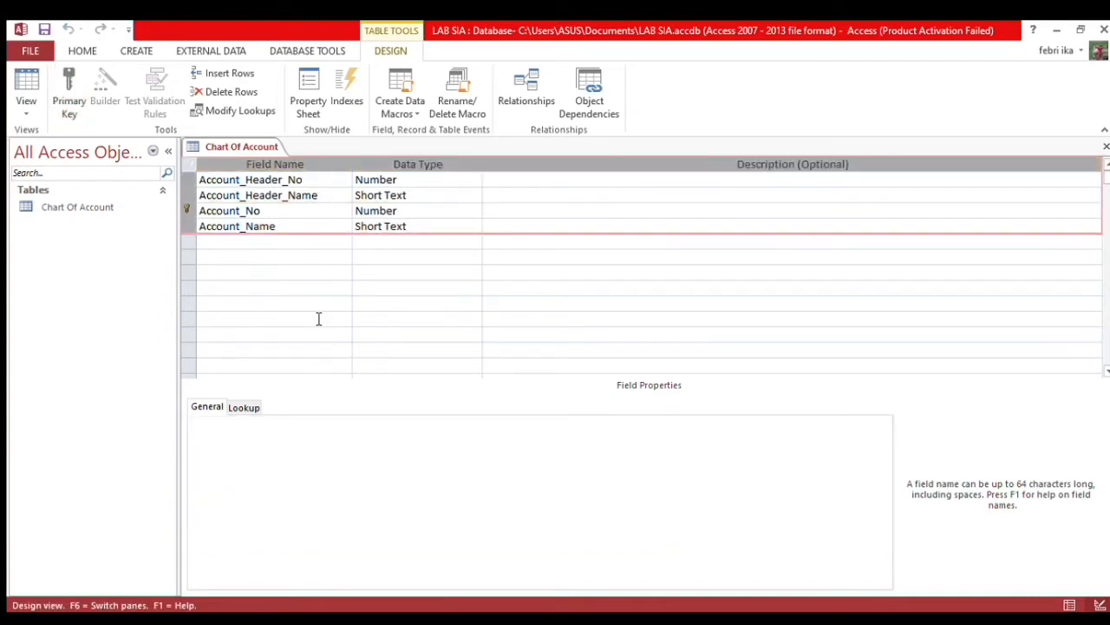
click(1105, 146)
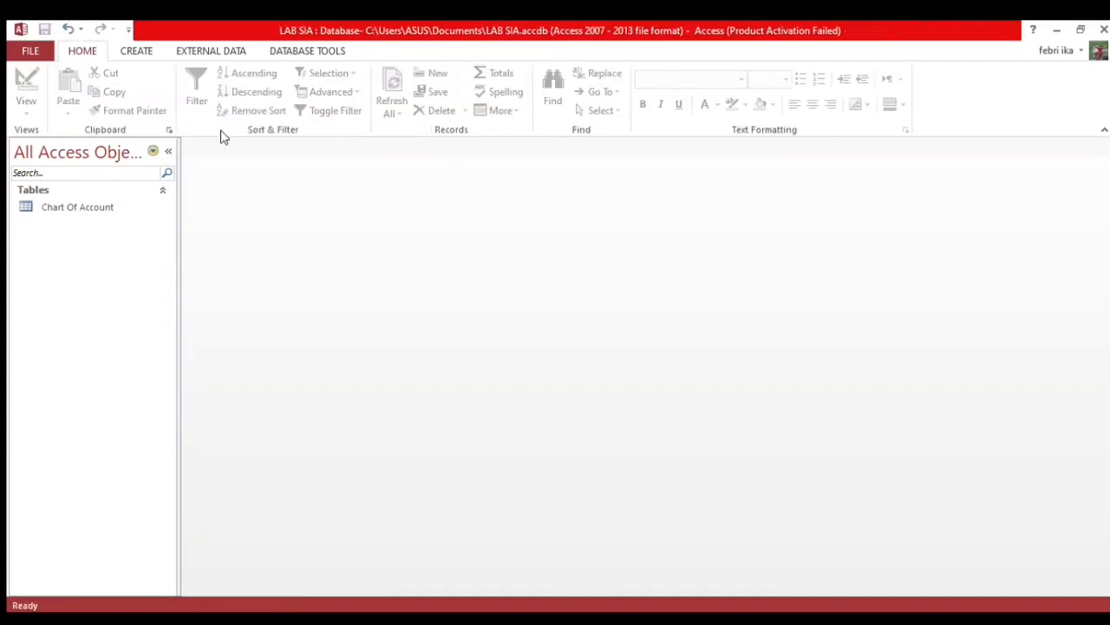
Step: Create a new table, save it as Sales Header and open it in Design view
click(130, 52)
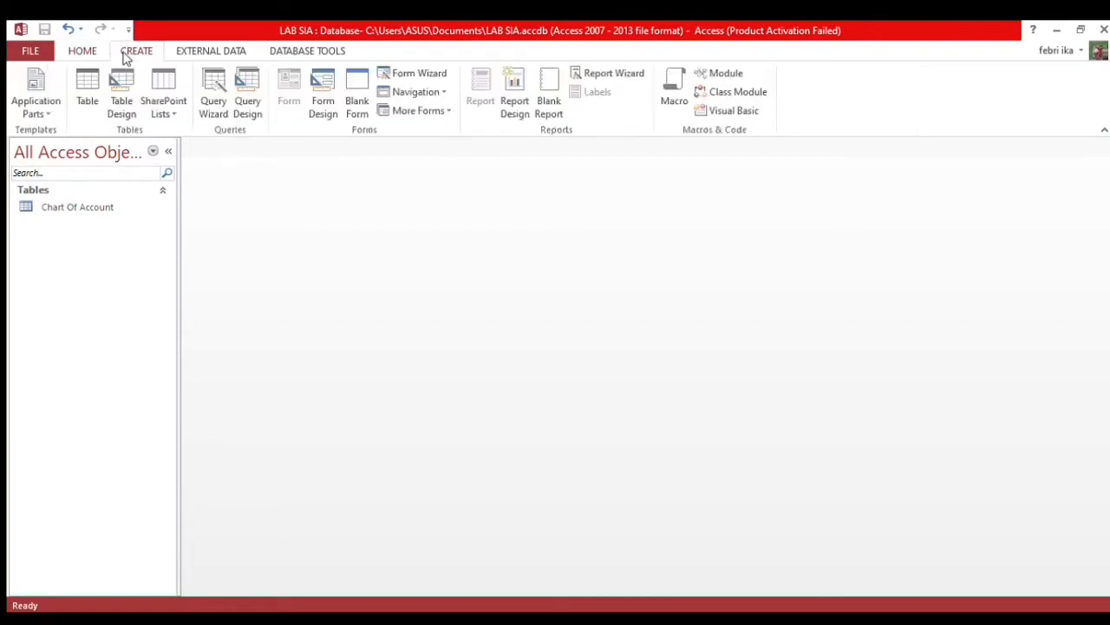
click(94, 102)
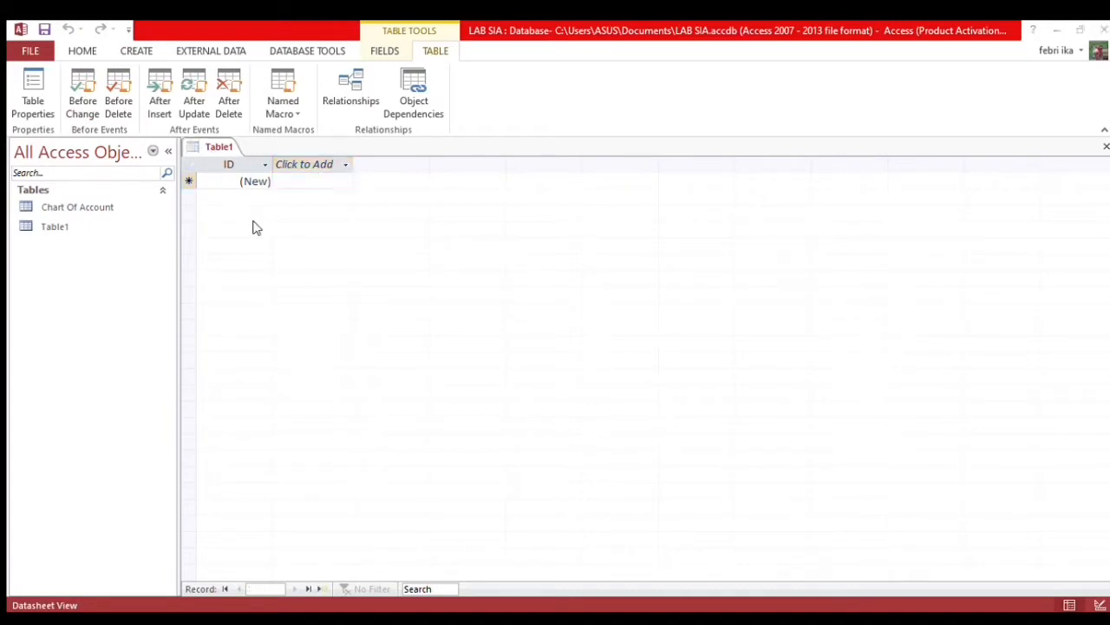
key(Caps_Lock)
key(Caps_Lock)
key(Caps_Lock)
key(Caps_Lock)
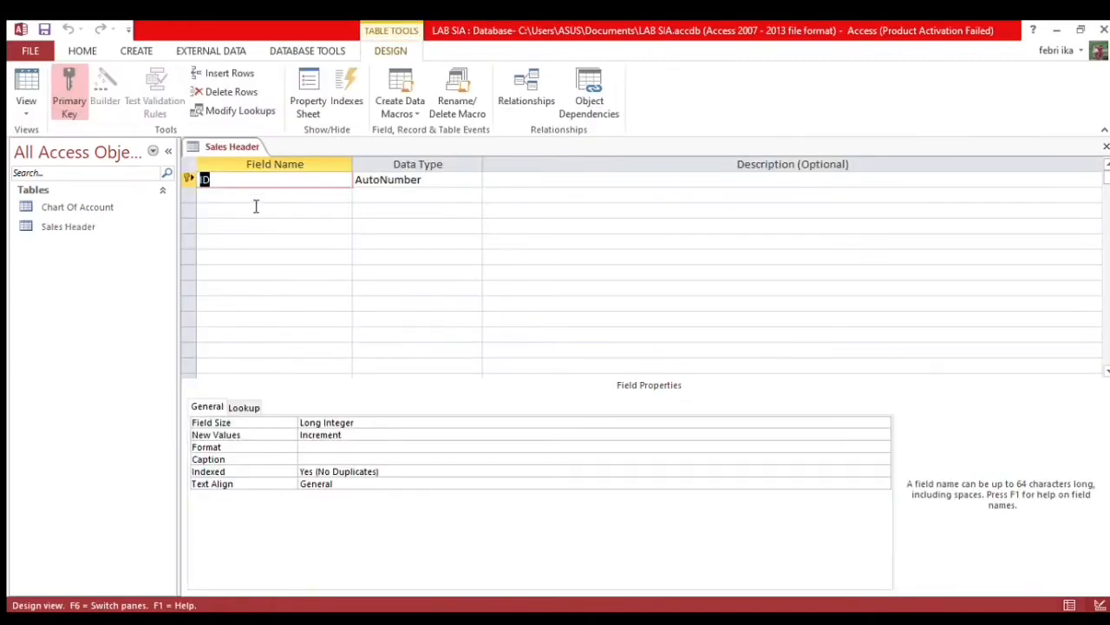
Step: Rename the default ID field of the Sales Header table as Sales_No
key(BackSpace)
text(s)
key(Caps_Lock)
key(Caps_Lock)
text(a)
key(BackSpace)
key(BackSpace)
key(Caps_Lock)
text(S)
key(Caps_Lock)
text(ales_)
key(Caps_Lock)
text(N)
key(Caps_Lock)
text(o)
click(255, 206)
Step: Add a field named Sales_Date below Sales_No
key(Caps_Lock)
text(S)
key(Caps_Lock)
text(a)
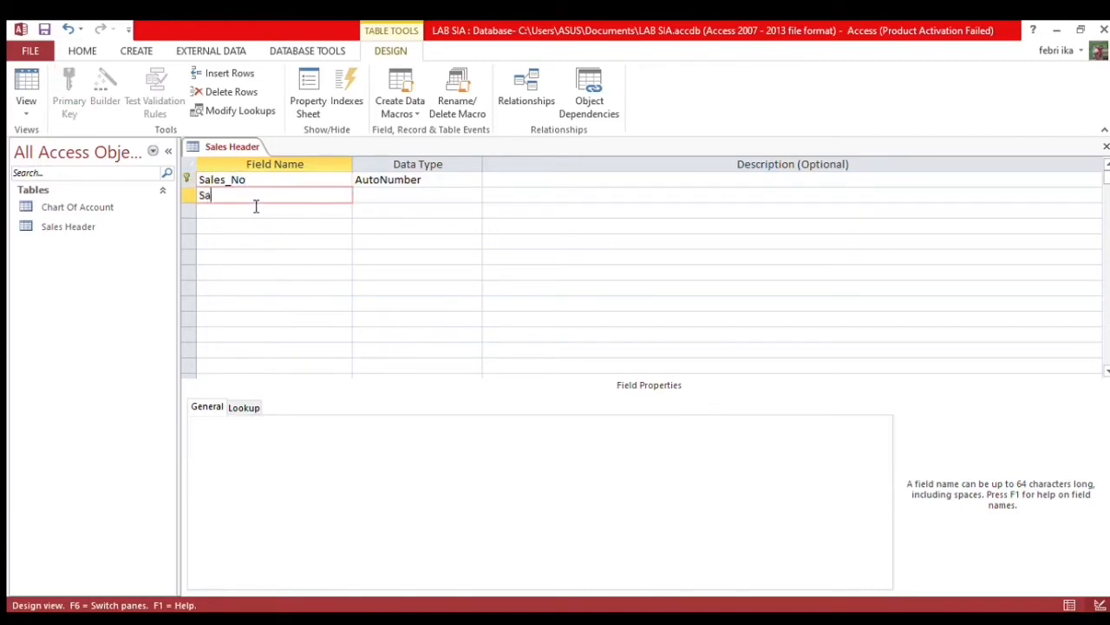
text(les_)
key(Caps_Lock)
text(D)
key(Caps_Lock)
text(ate)
click(256, 206)
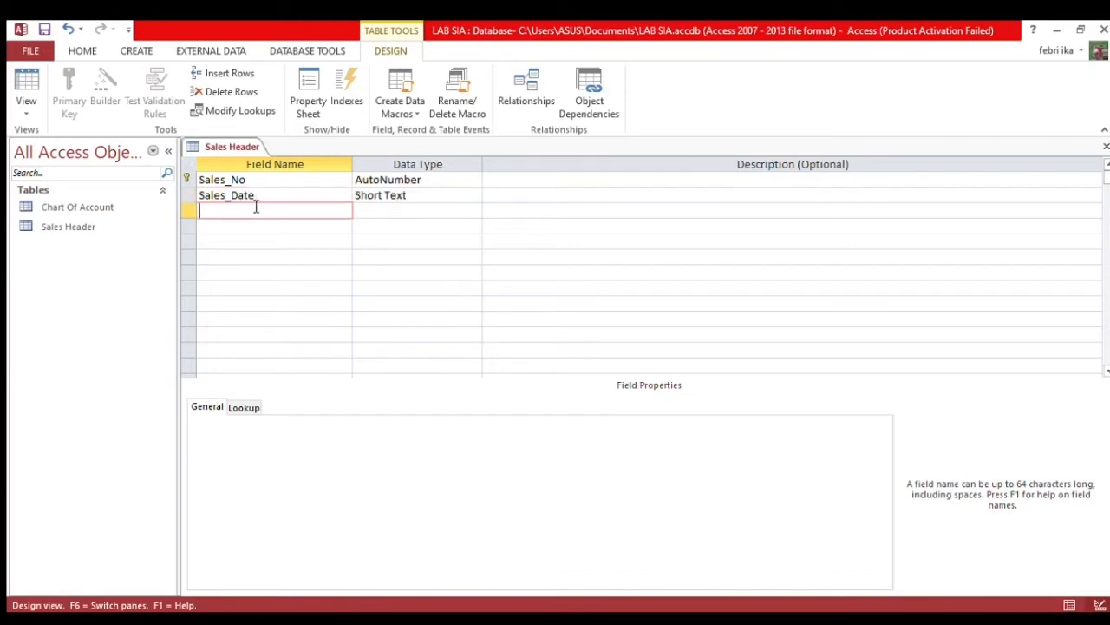
Step: Add a field named Costumer_Code below Sales_Date
key(Caps_Lock)
text(C)
key(Caps_Lock)
text(ostumer_)
key(Caps_Lock)
text(C)
key(Caps_Lock)
text(ode)
key(Down)
Step: Add a field named Description below Costumer_Code
key(Caps_Lock)
text(D)
key(Caps_Lock)
text(e)
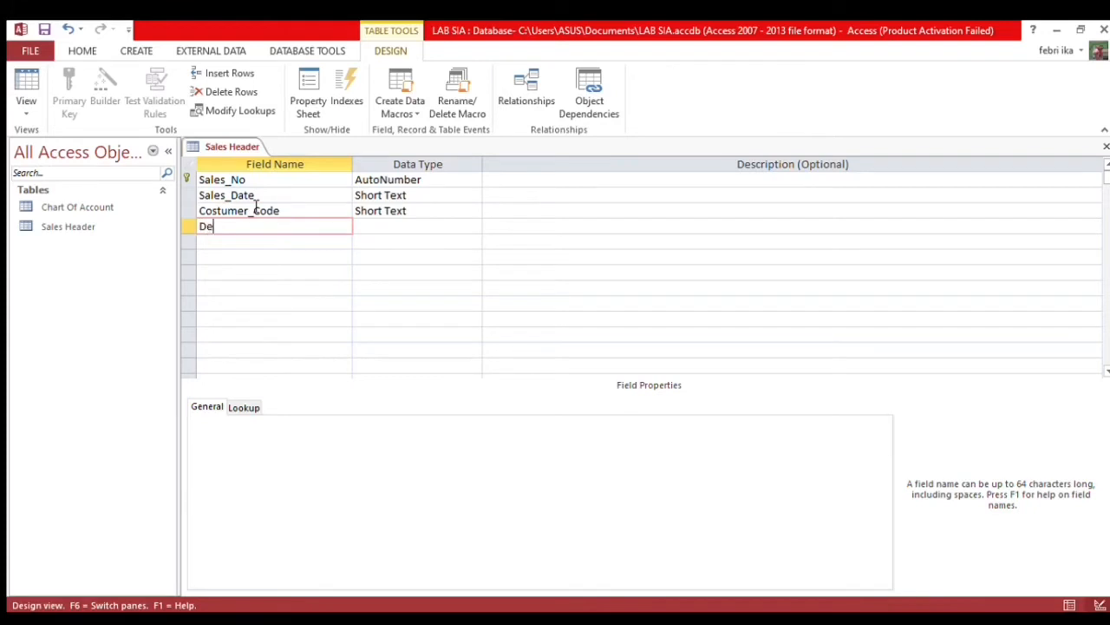
text(scription)
key(Tab)
Step: Set the data type of Sales_No to Short Text and of Sales_Date to Date/Time
click(422, 180)
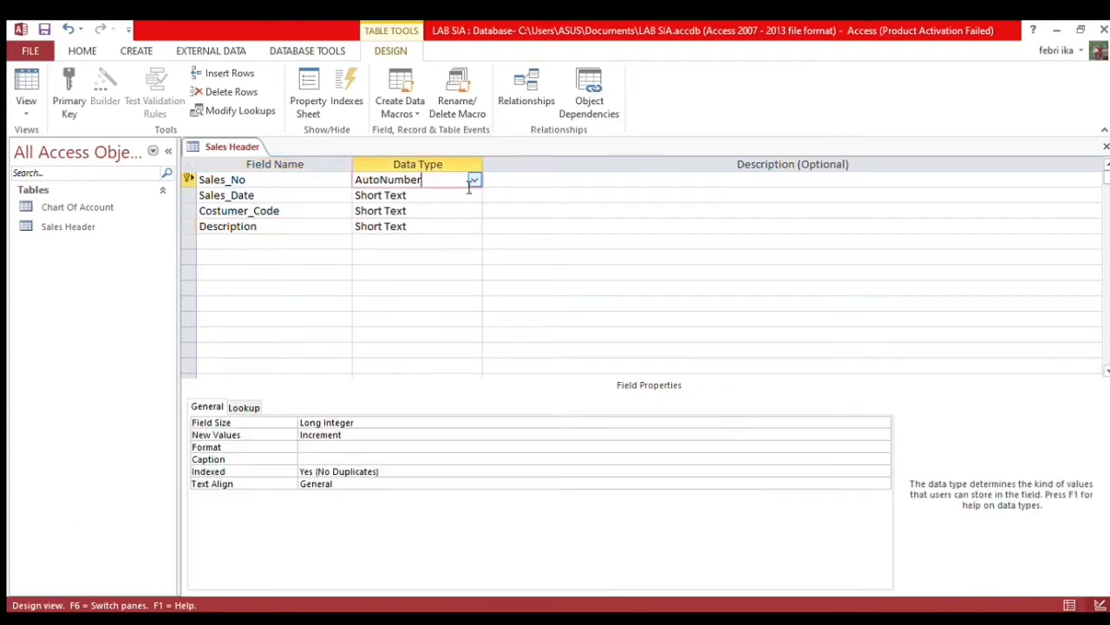
click(473, 182)
click(461, 201)
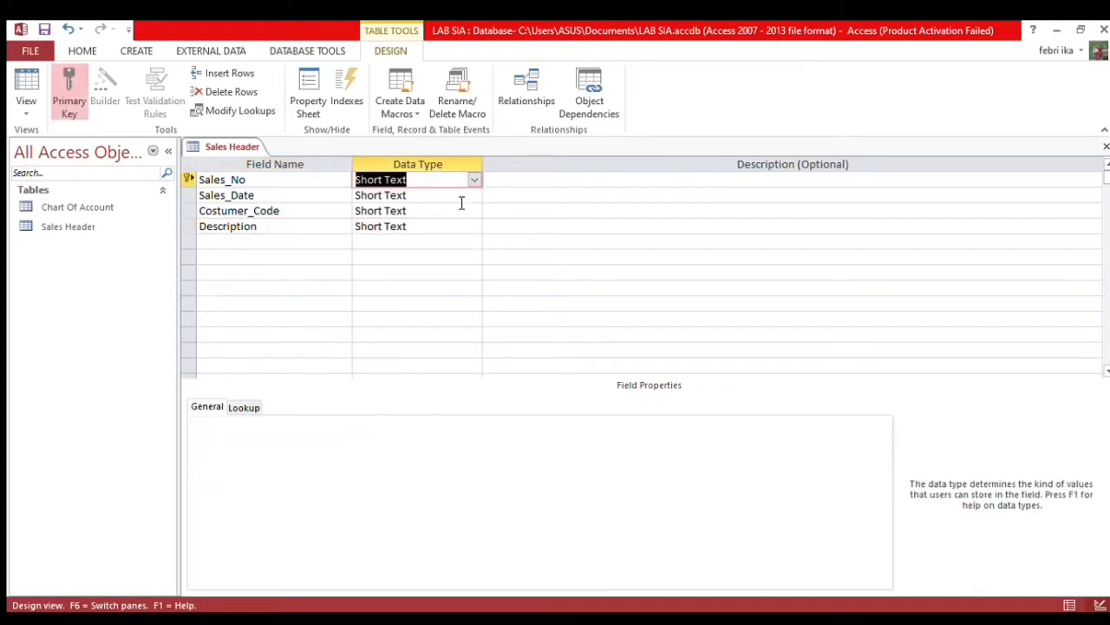
click(460, 198)
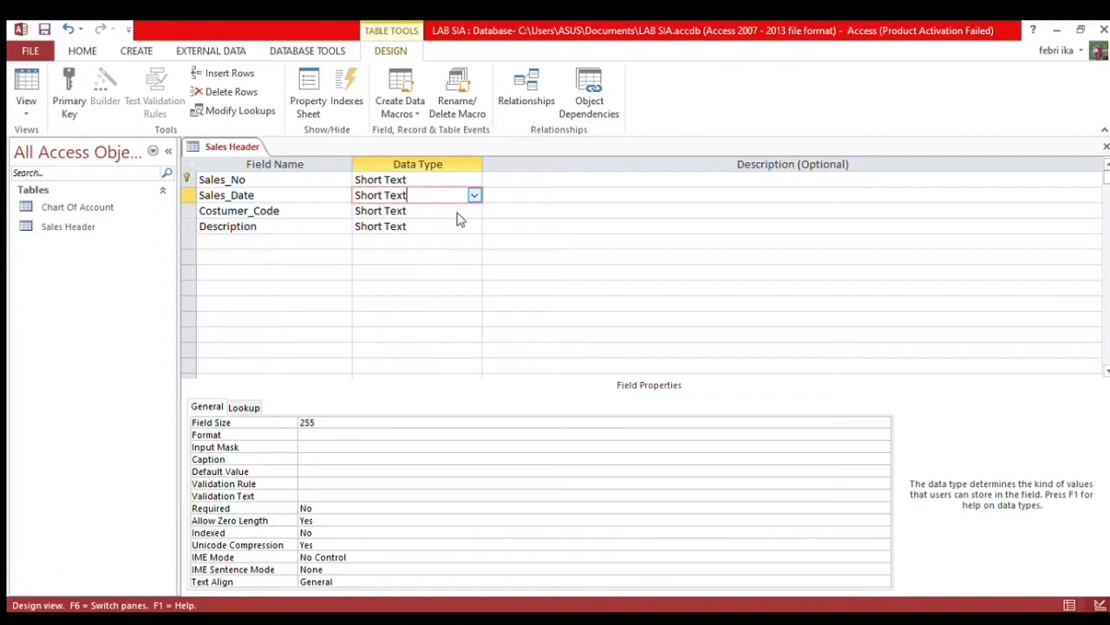
click(449, 260)
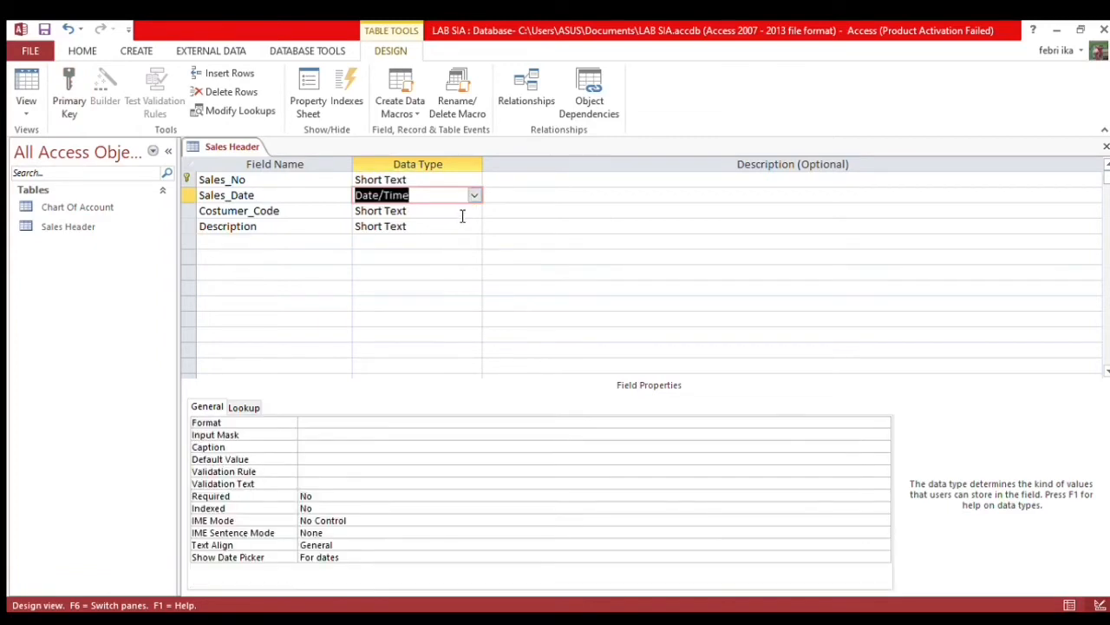
Step: Set the Description field's data type to Long Text, and save and close the Sales Header table
click(463, 215)
click(460, 229)
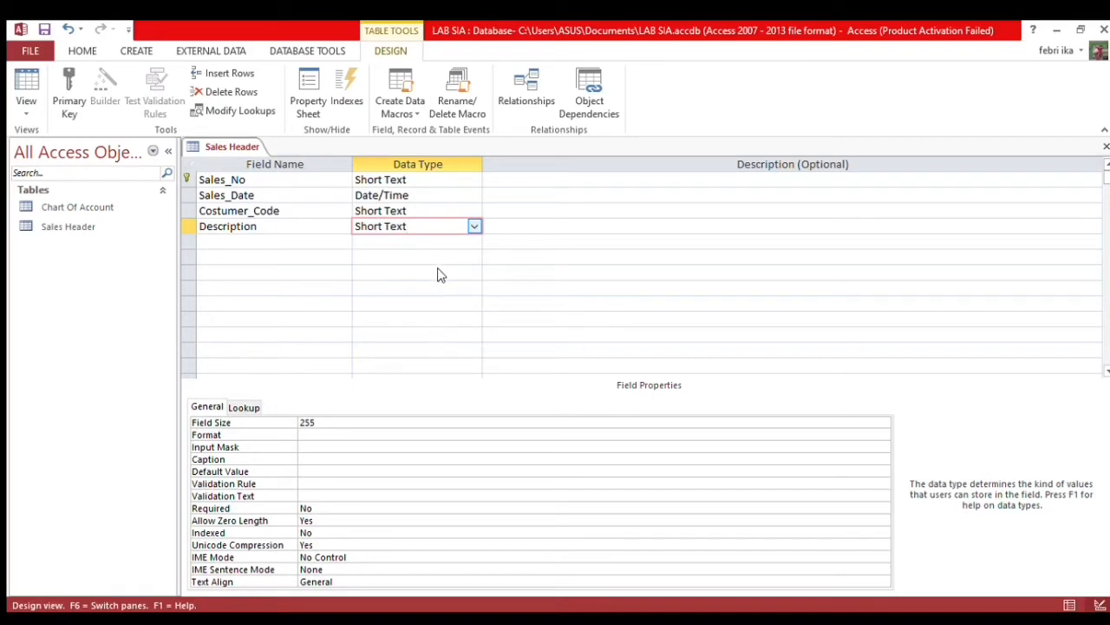
click(435, 259)
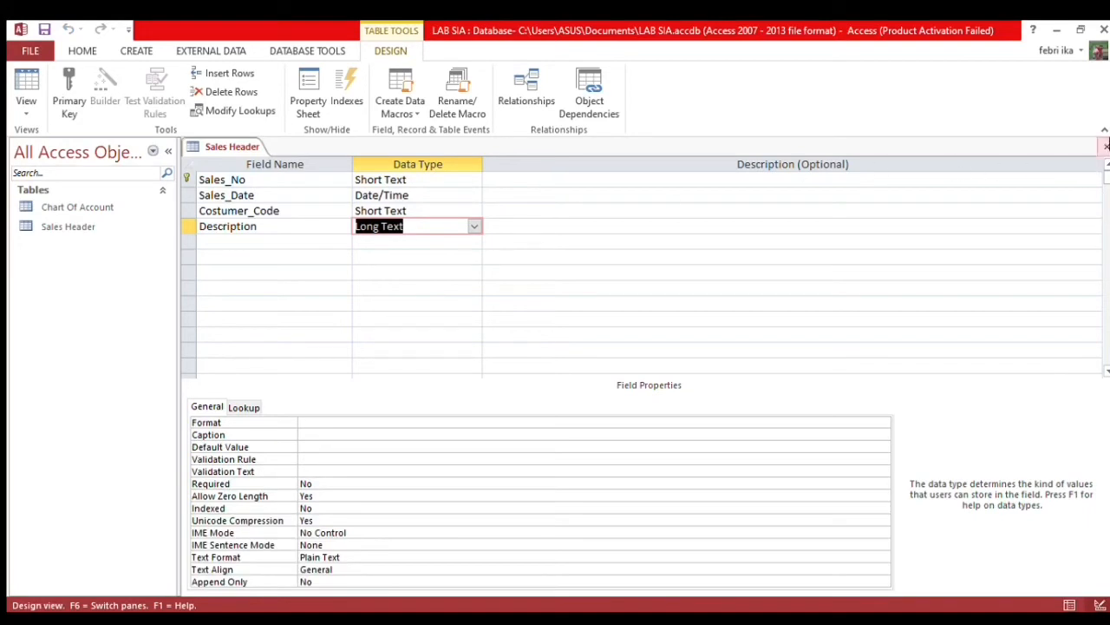
click(1106, 146)
Step: Create another new table, save it as Sales Detail and open it in Design view
click(116, 54)
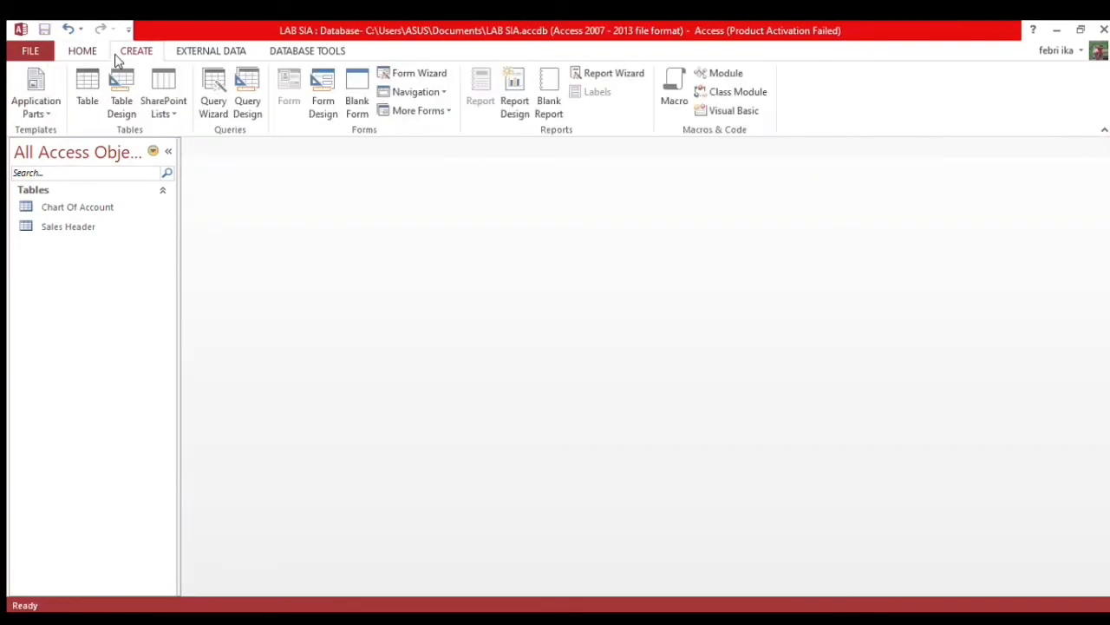
click(87, 92)
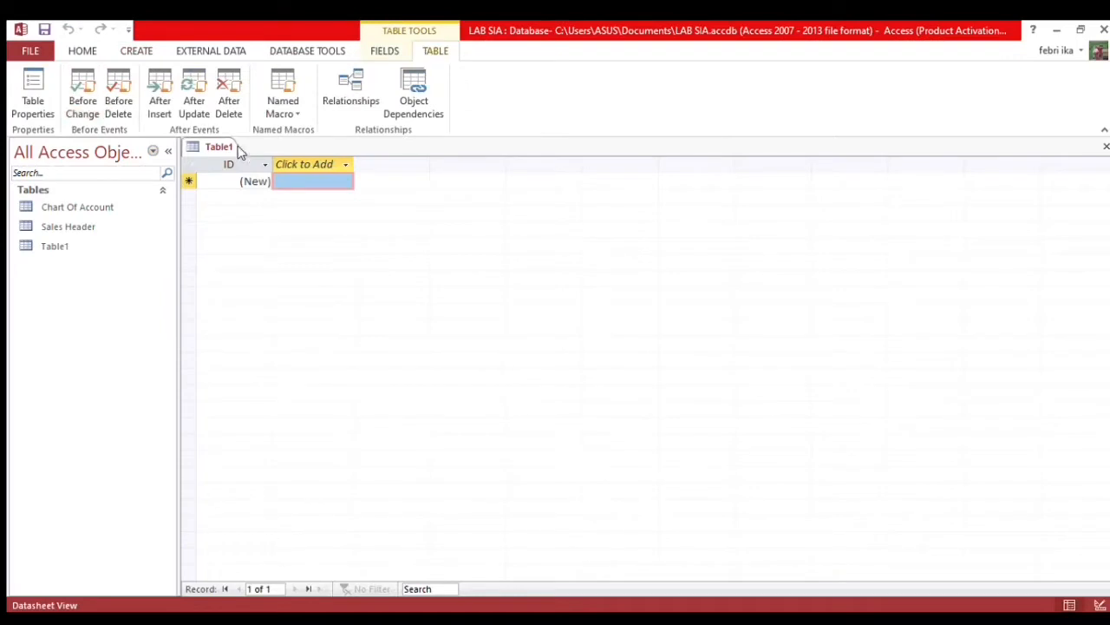
click(241, 214)
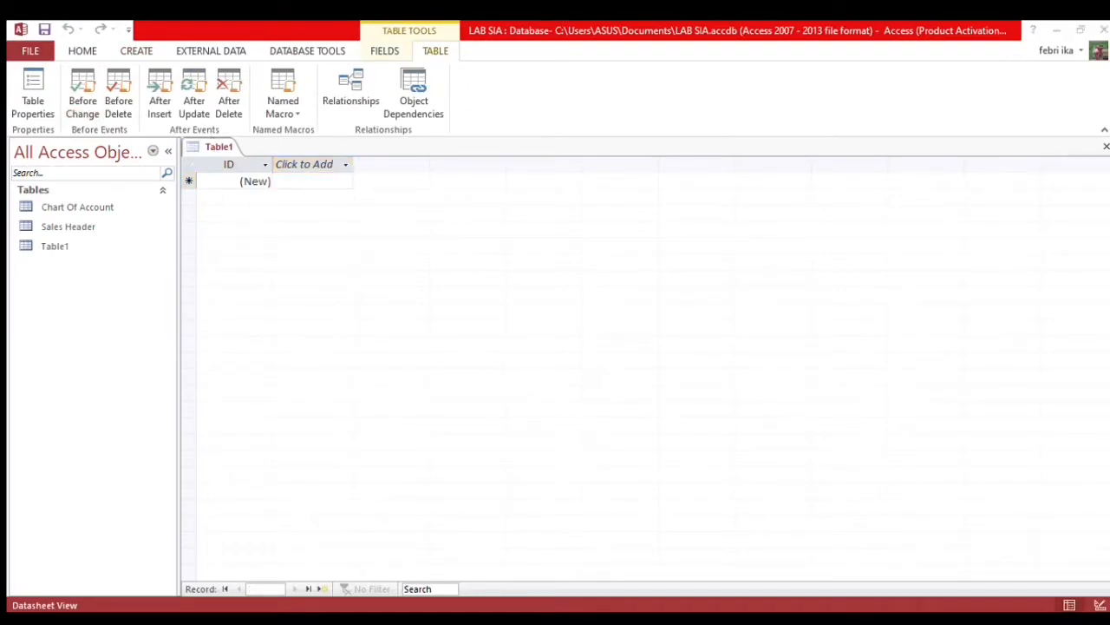
key(Caps_Lock)
key(Caps_Lock)
key(Caps_Lock)
key(Caps_Lock)
key(Return)
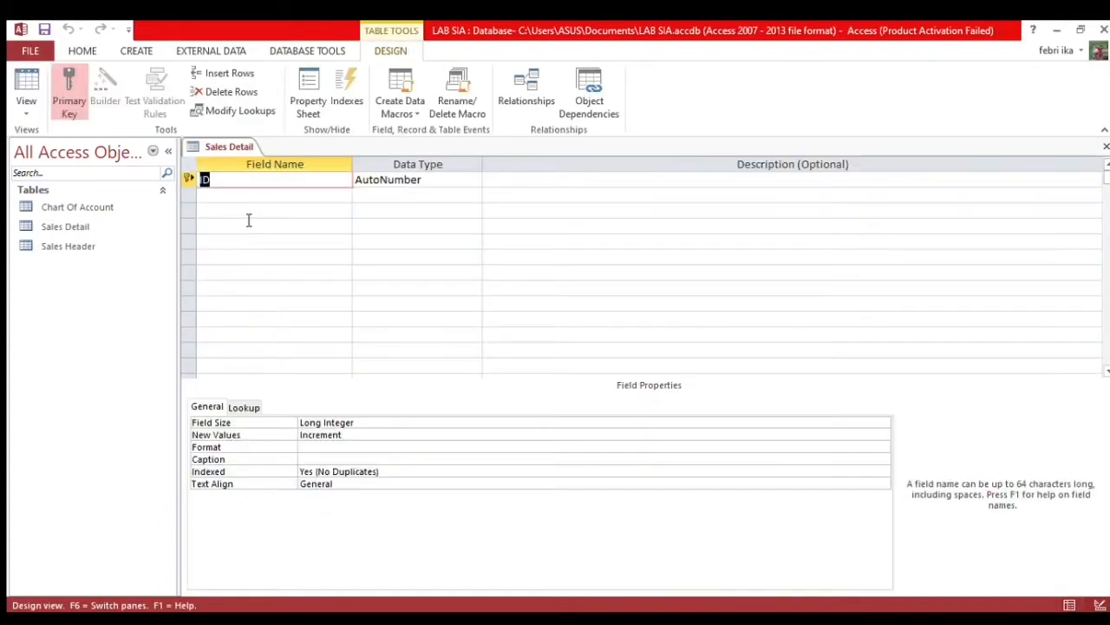
Step: Rename the default ID field of the Sales Detail table as Sales_No and add a field named Item_No
key(BackSpace)
text(Sales_No)
key(Down)
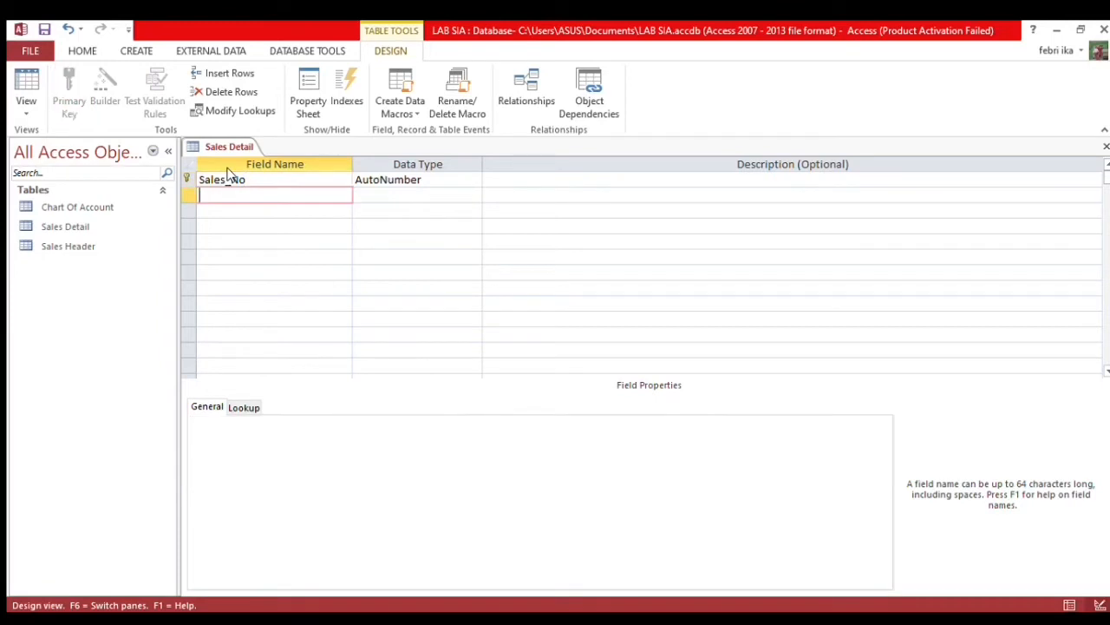
text(Item_No)
key(Down)
Step: Add a field named Item_Qty below Item_No
text(Item)
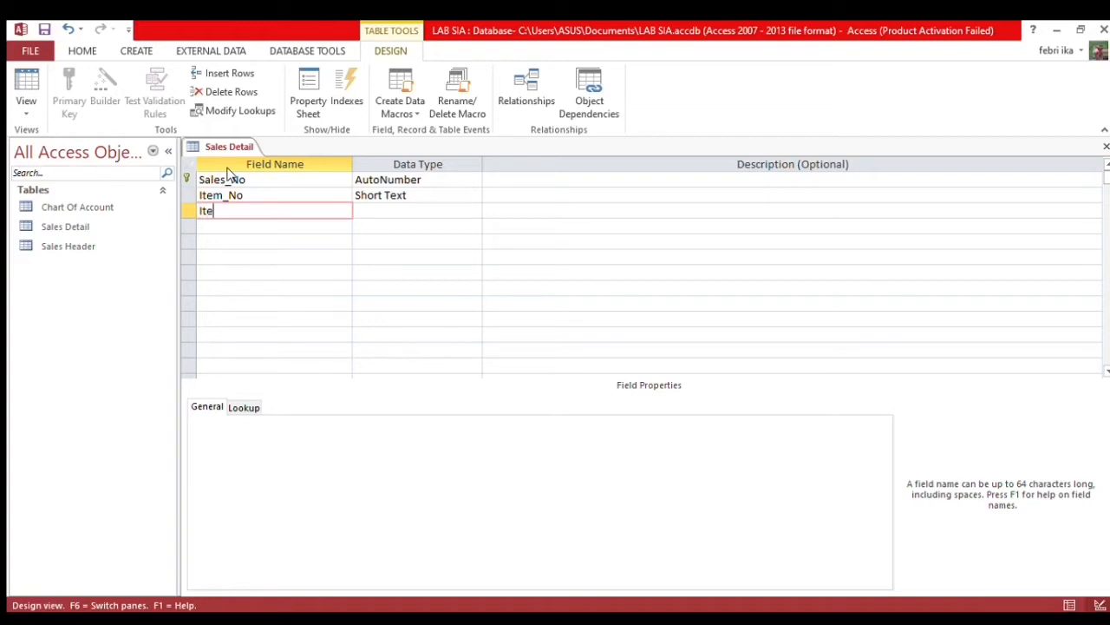
text(_)
key(Caps_Lock)
text(QTY)
key(BackSpace)
key(BackSpace)
key(Caps_Lock)
text(ty)
key(Down)
Step: Add a field named Item_Price below Item_Qty
key(Caps_Lock)
text(I)
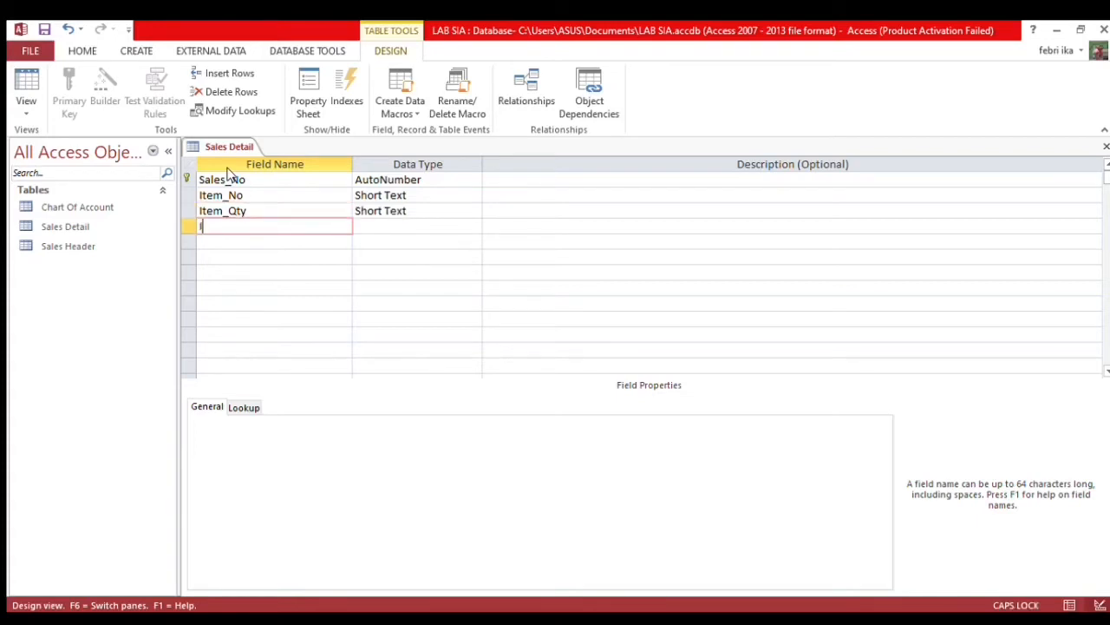
key(Caps_Lock)
text(tem_)
key(Caps_Lock)
text(P)
key(Caps_Lock)
text(rice)
key(Down)
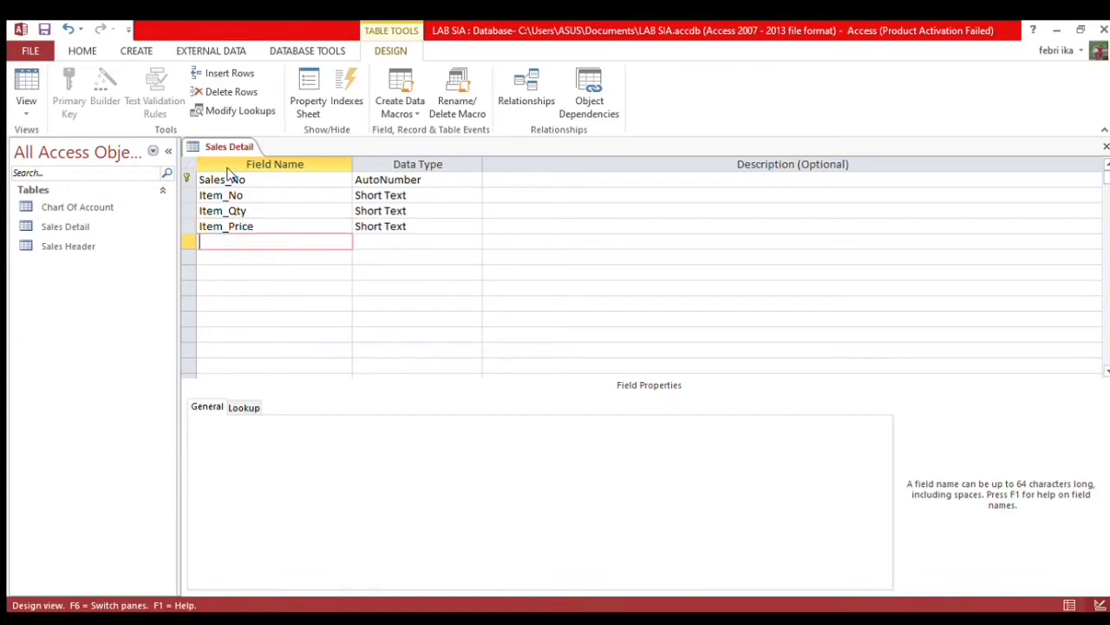
Step: Add a field named Amount_Sales below Item_Price
key(Caps_Lock)
text(A)
key(Caps_Lock)
text(mount_)
key(Caps_Lock)
text(S)
key(Caps_Lock)
text(ales)
key(Down)
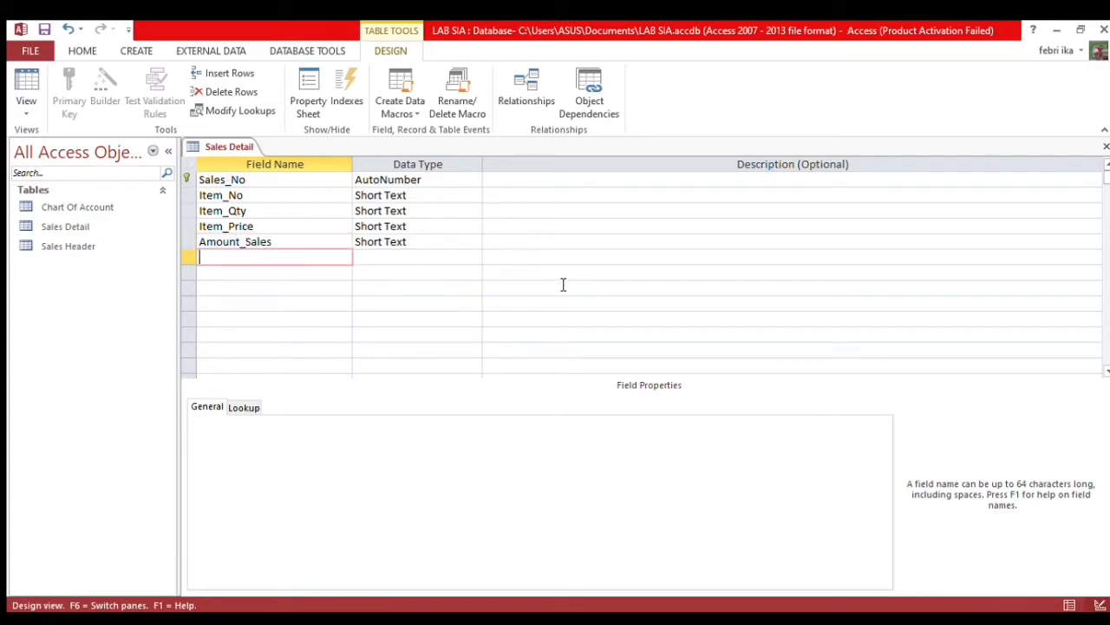
Step: Set the data type of Sales_No to Short Text and of Item_Qty to Number
click(426, 182)
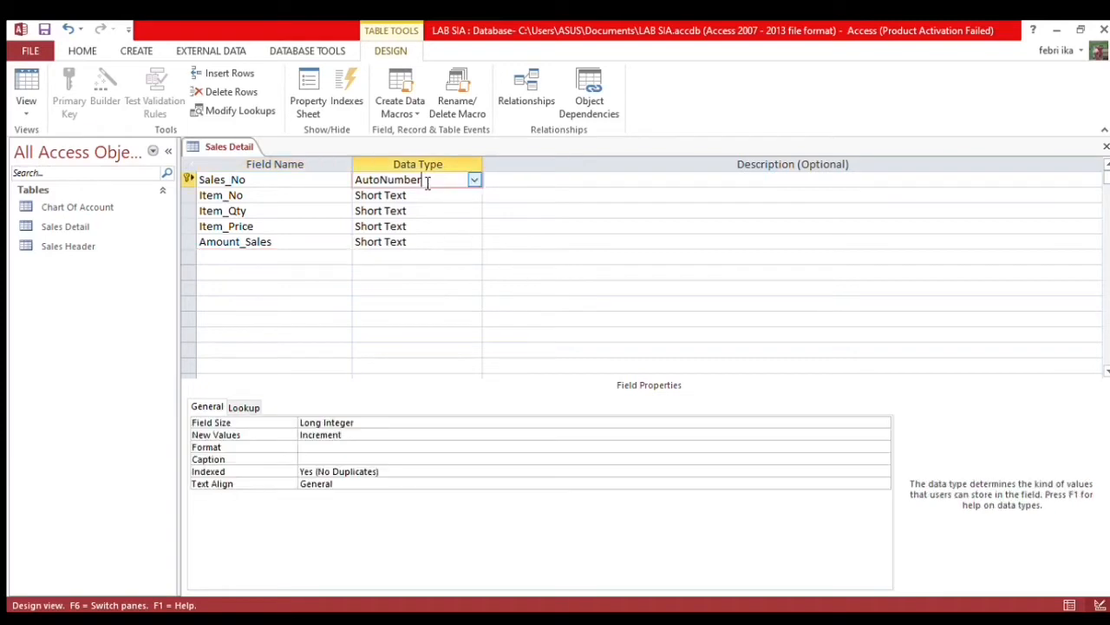
click(472, 181)
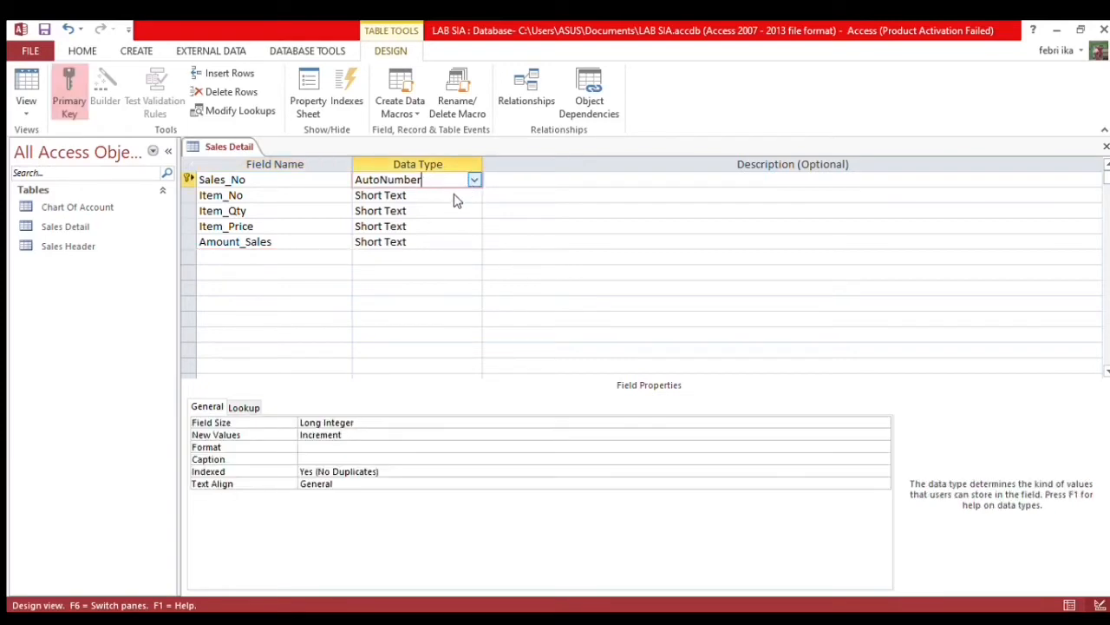
click(455, 196)
click(466, 201)
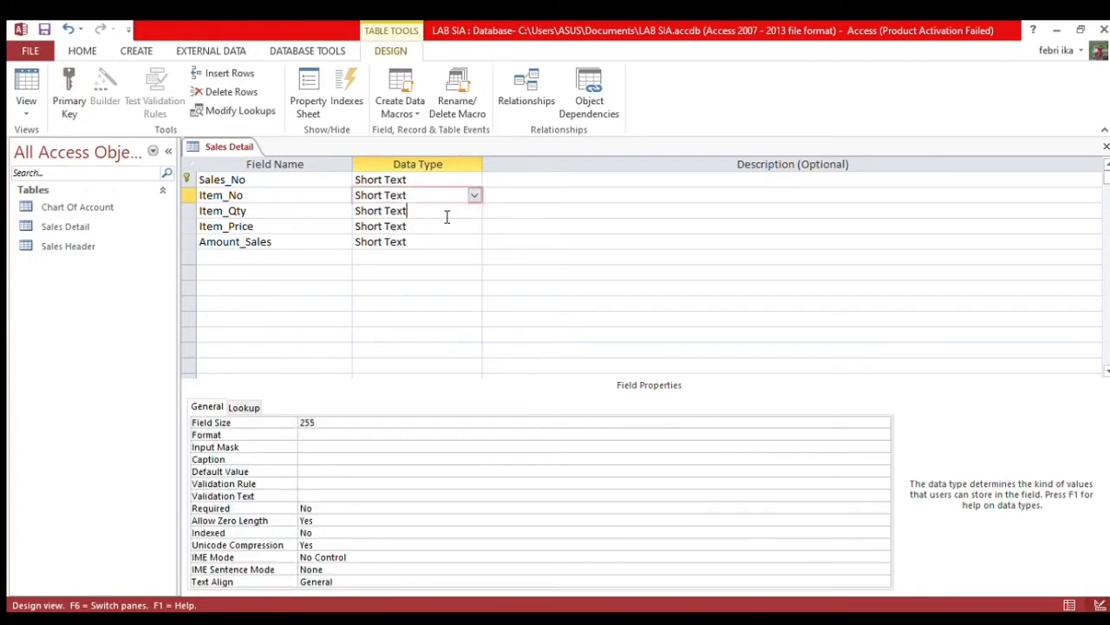
click(450, 214)
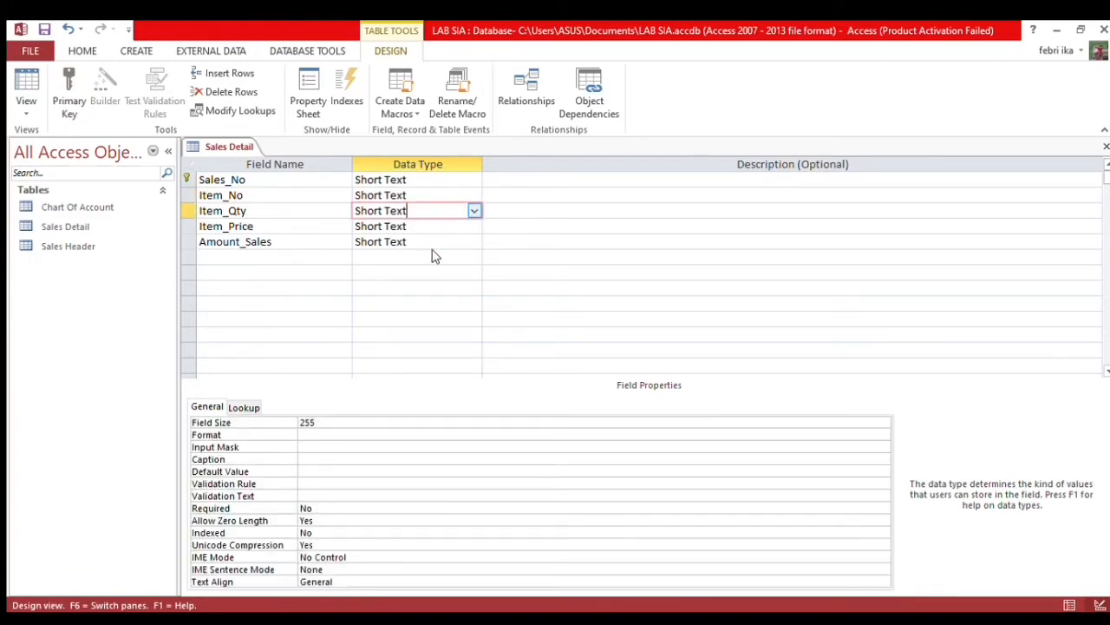
text(n)
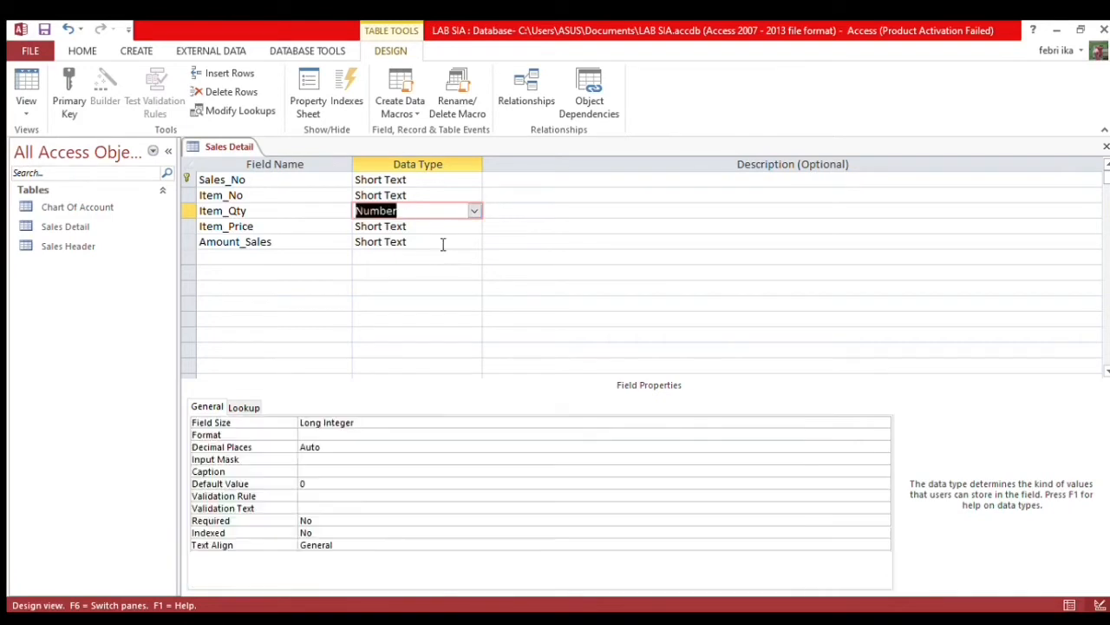
Step: Set the data type of both Item_Price and Amount_Sales to Currency
click(449, 228)
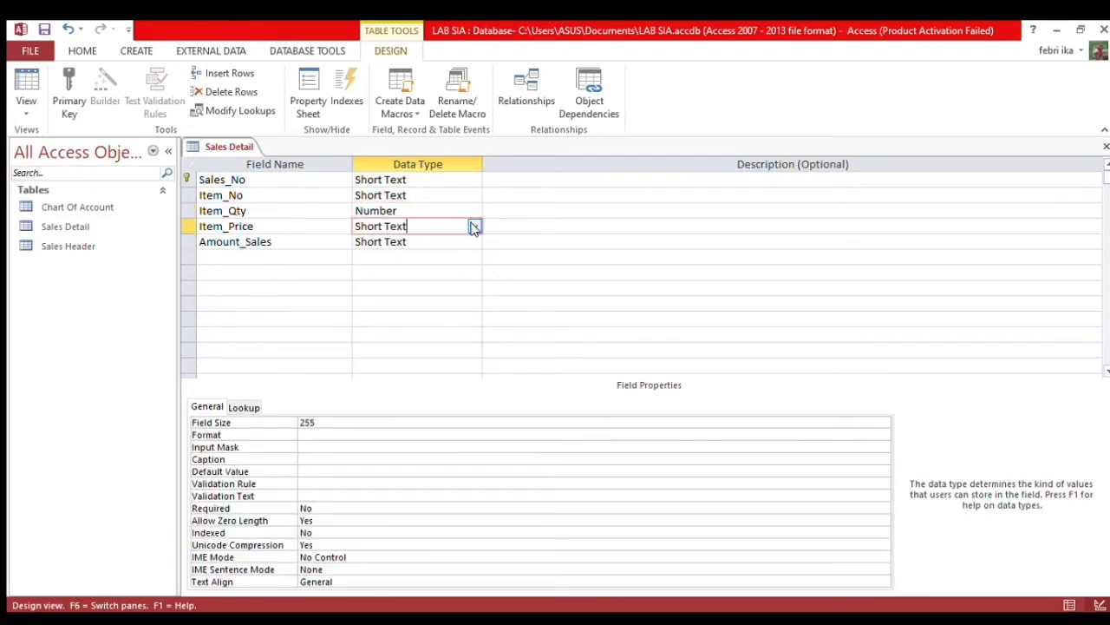
text(cy)
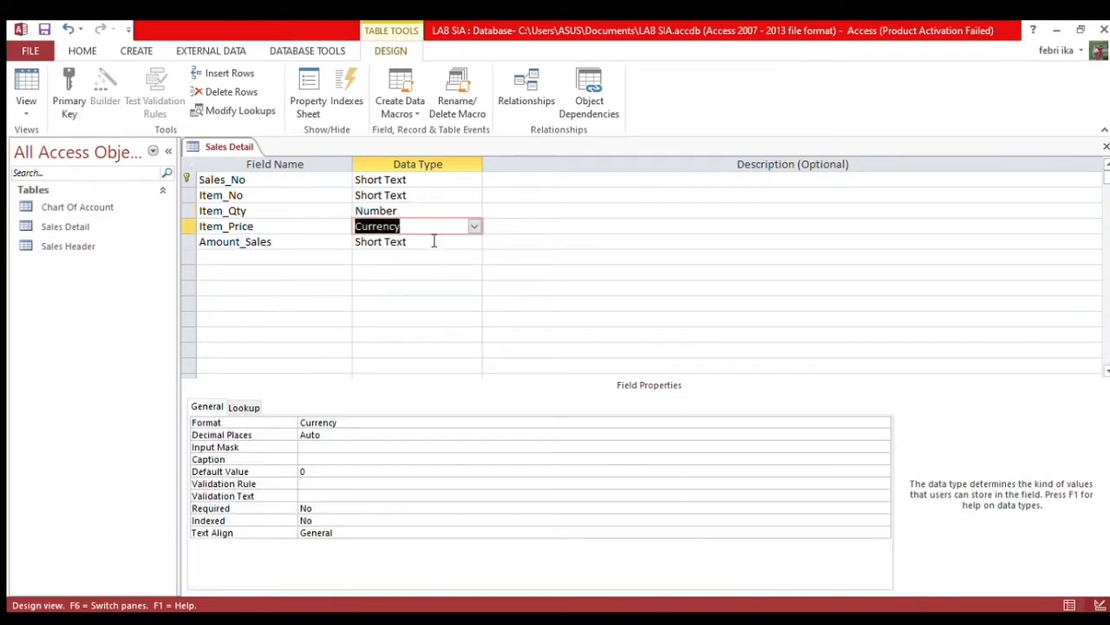
click(434, 242)
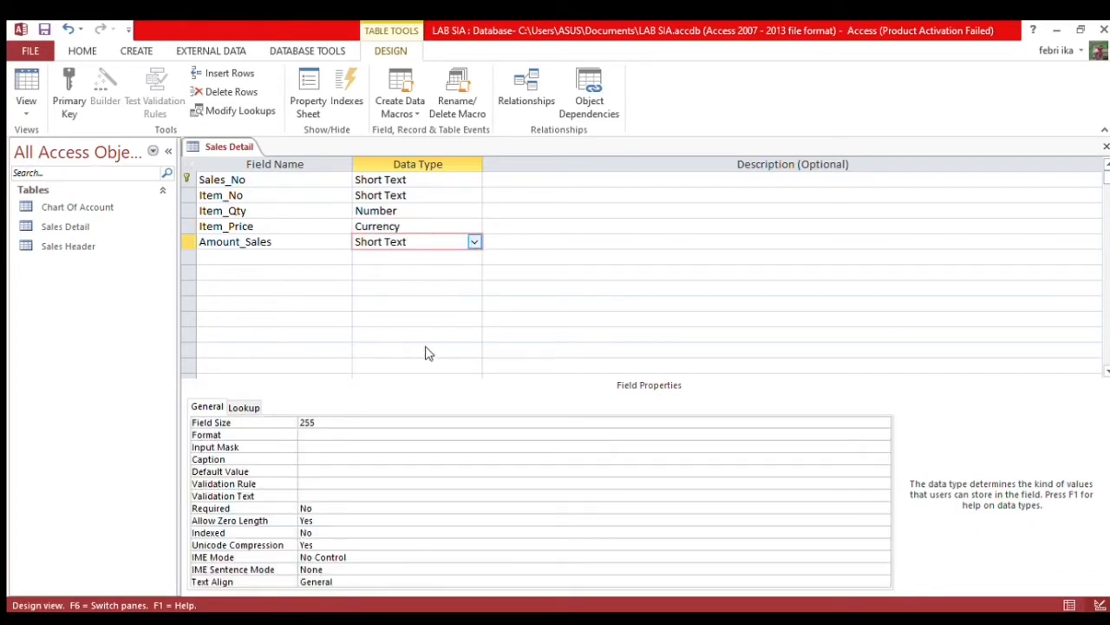
text(cy)
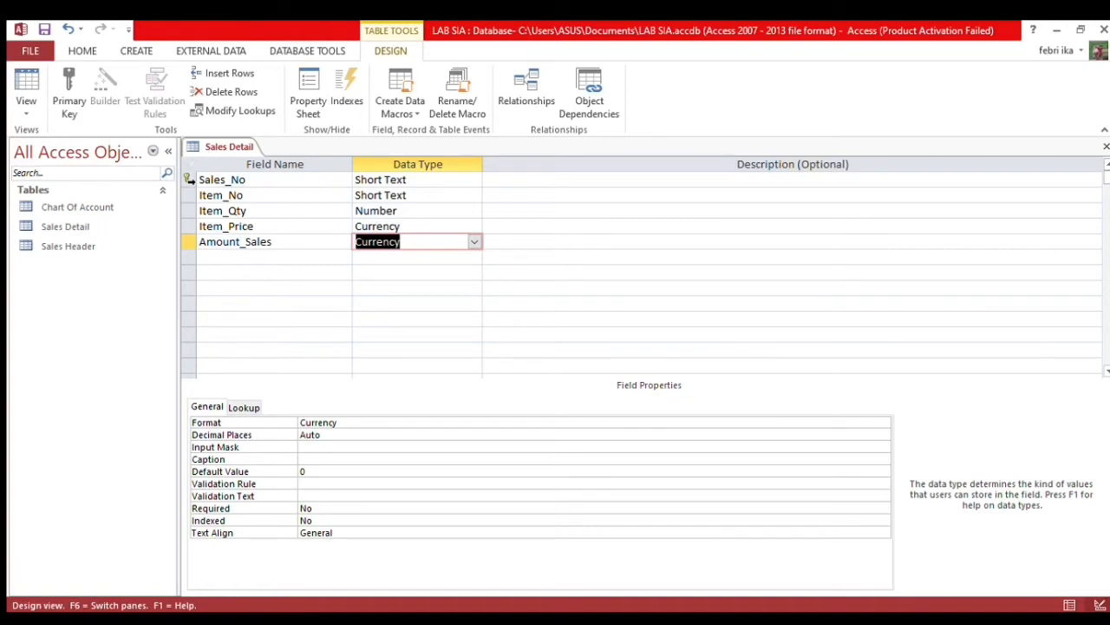
Step: Remove the primary key from Sales_No and close the Sales Detail table design
click(184, 179)
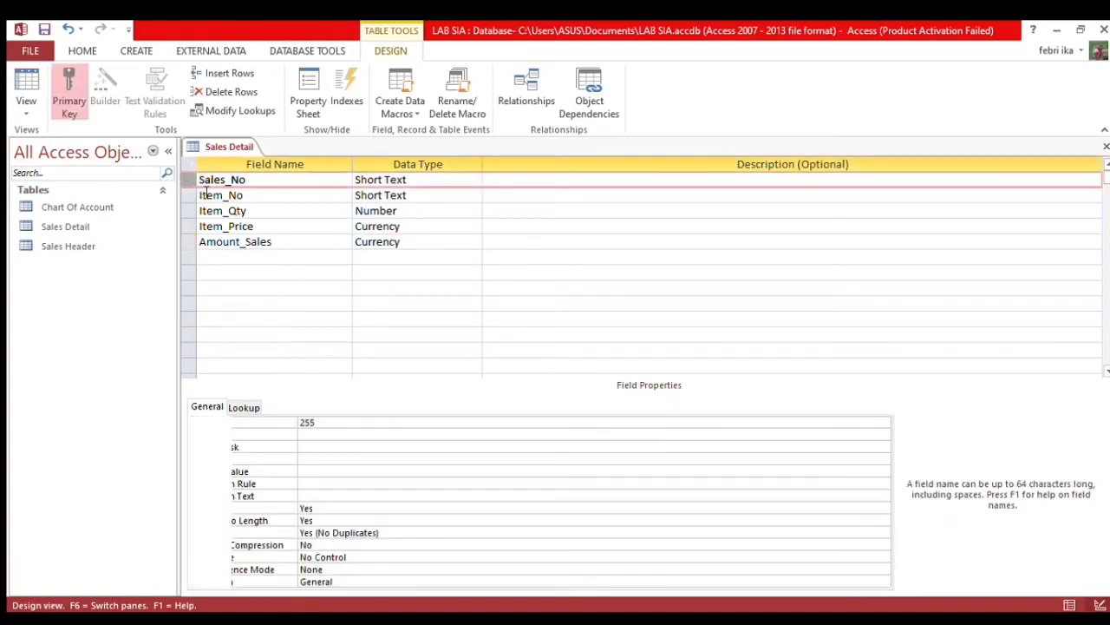
click(356, 350)
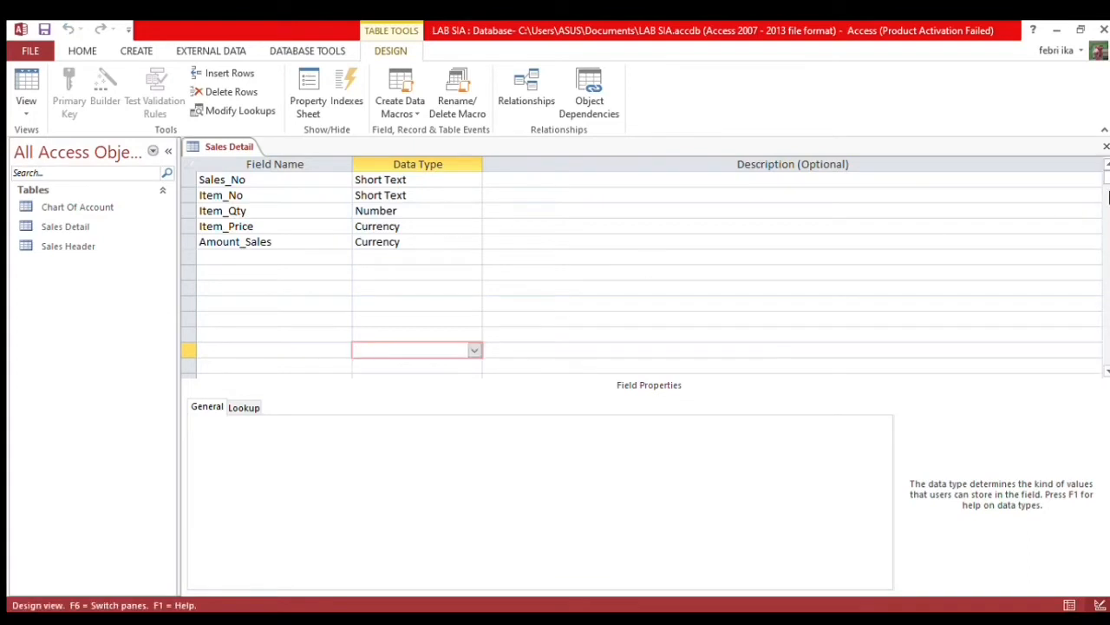
click(1106, 145)
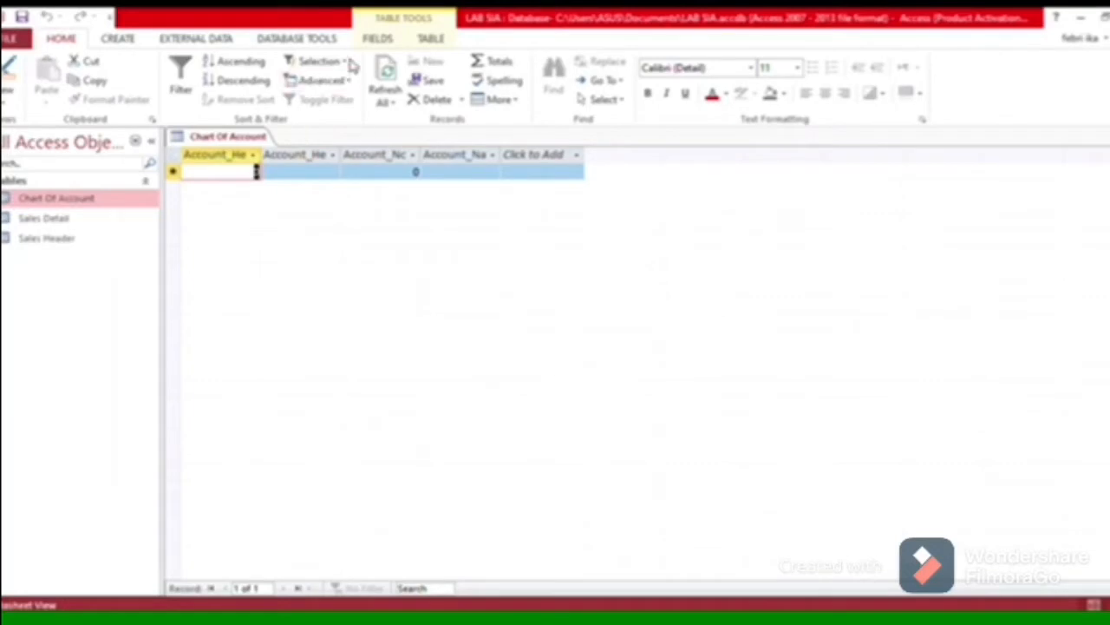
Step: Create a form from the Chart Of Account table and switch it to Design View
click(119, 40)
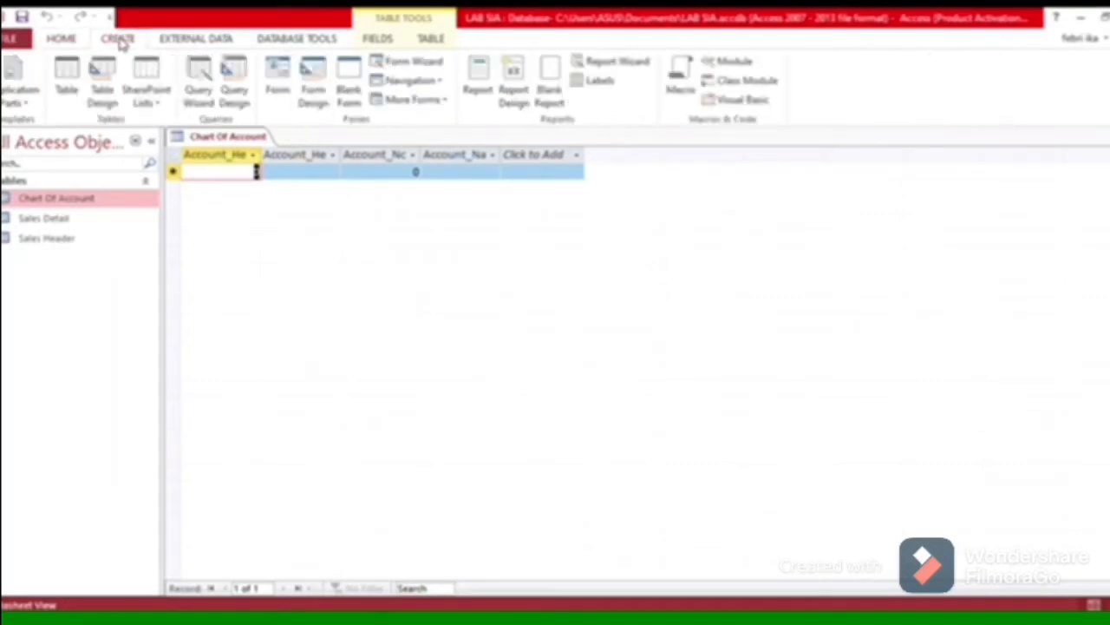
click(268, 87)
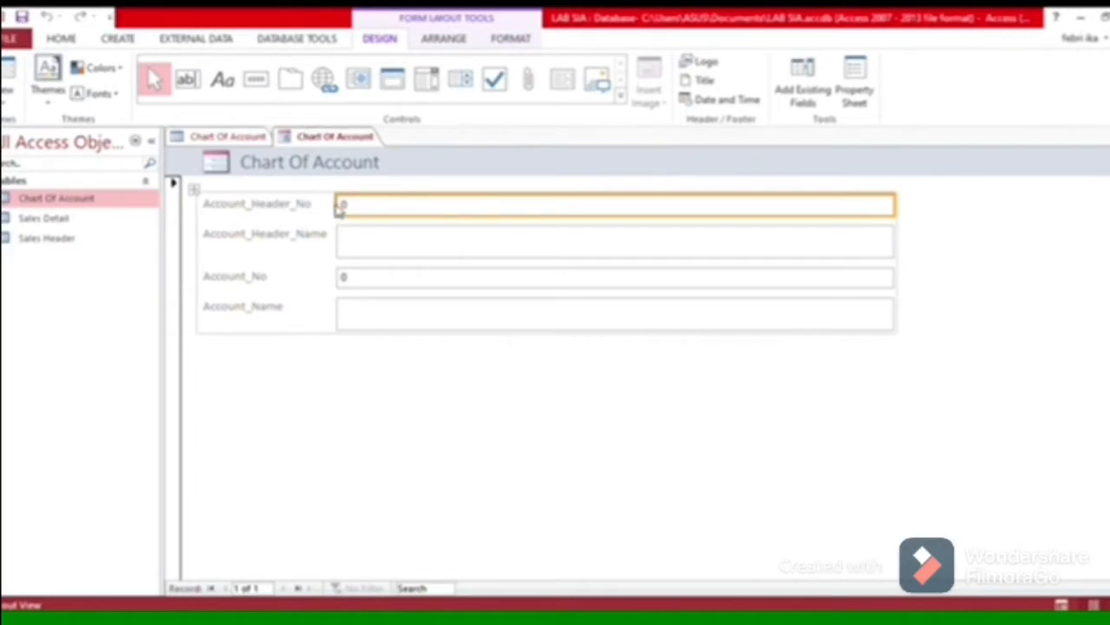
click(344, 242)
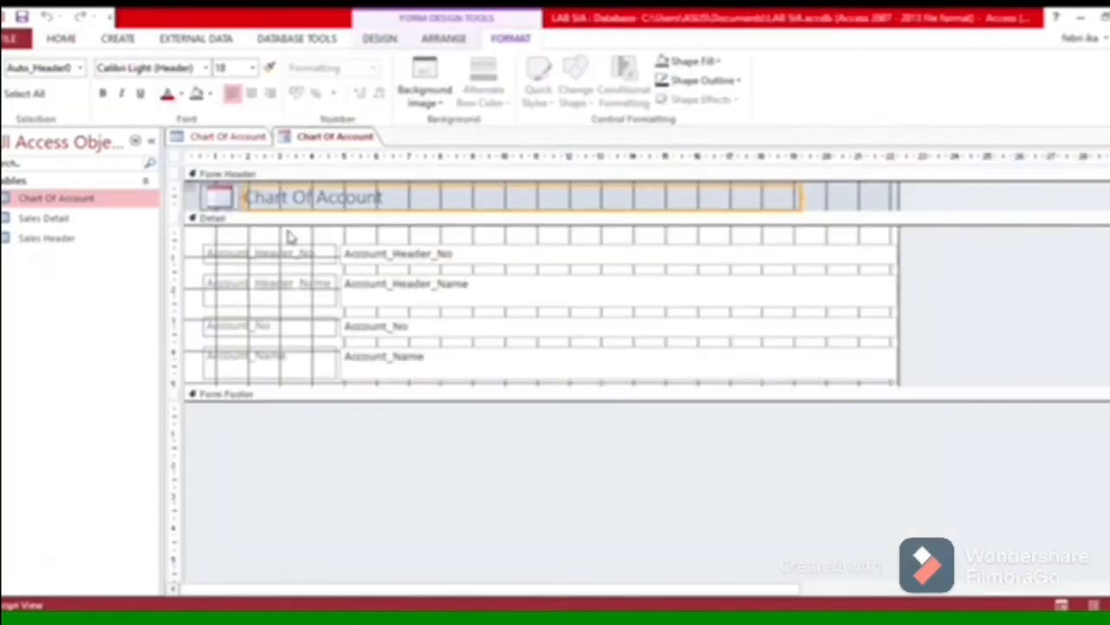
Step: Replace the underscores with spaces in the first two field labels, giving Account Header No and Account Header Name
click(324, 256)
click(302, 253)
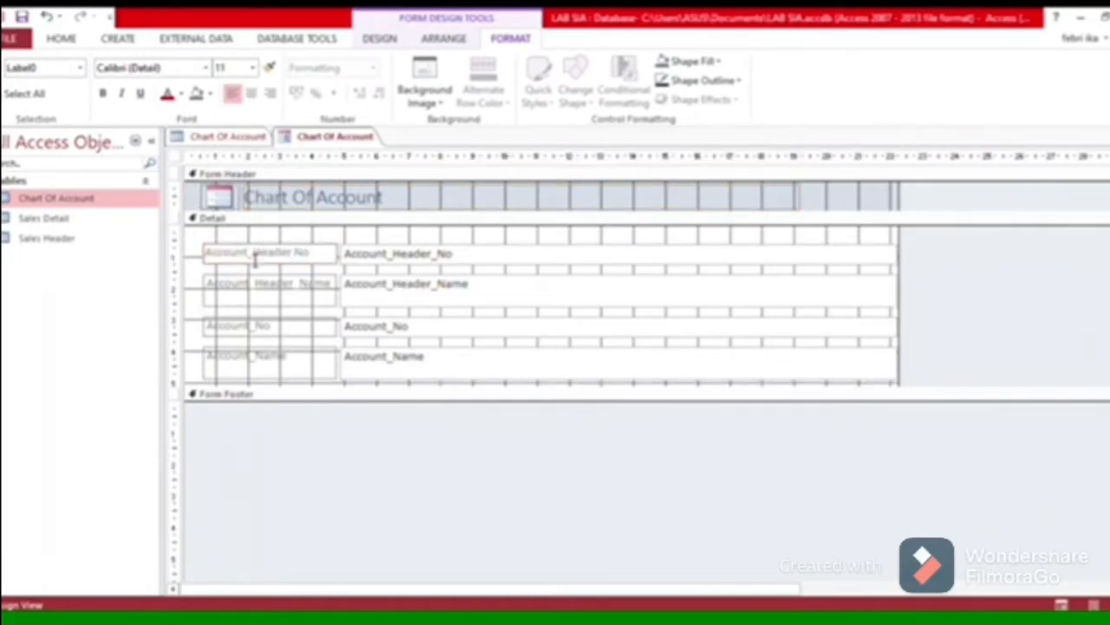
click(299, 288)
click(298, 286)
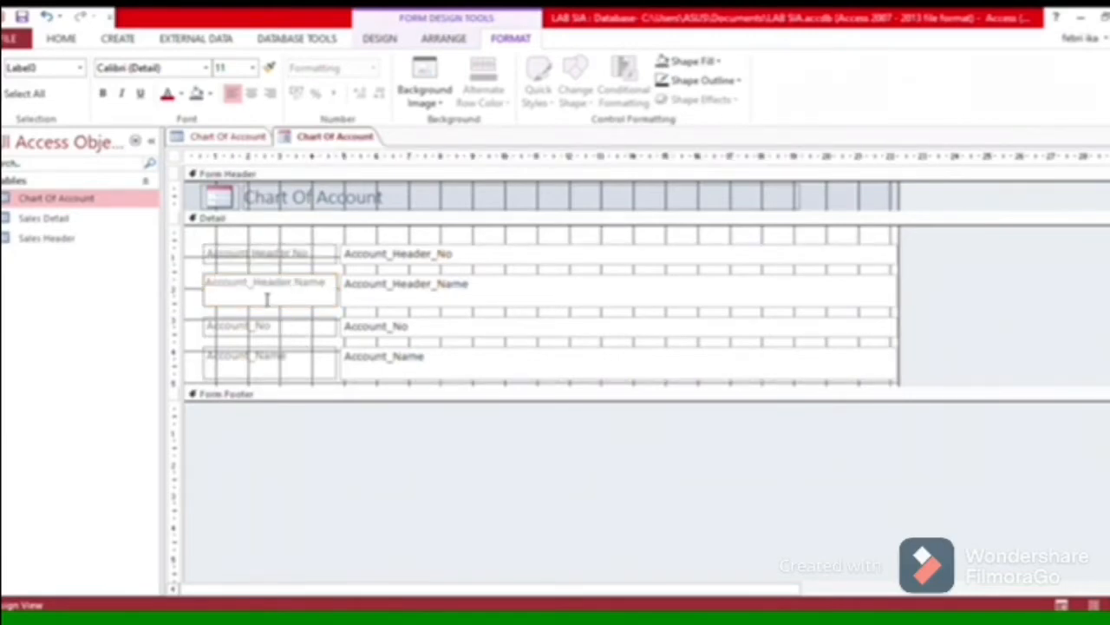
key(BackSpace)
Step: Change the last two field labels to Account No and Account Name, without underscores
click(254, 325)
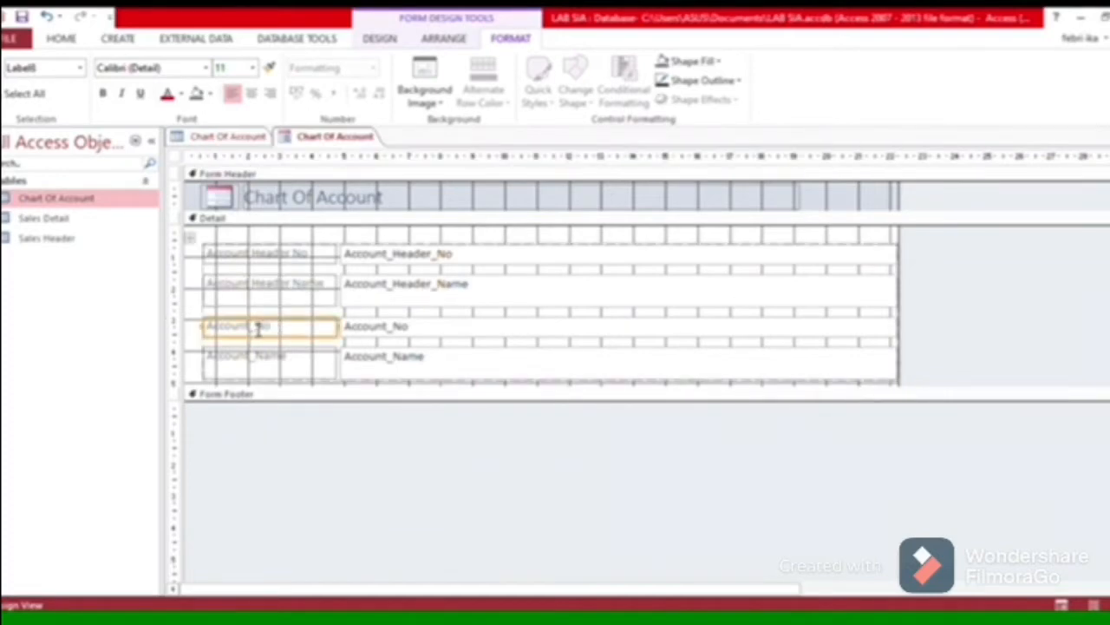
click(256, 325)
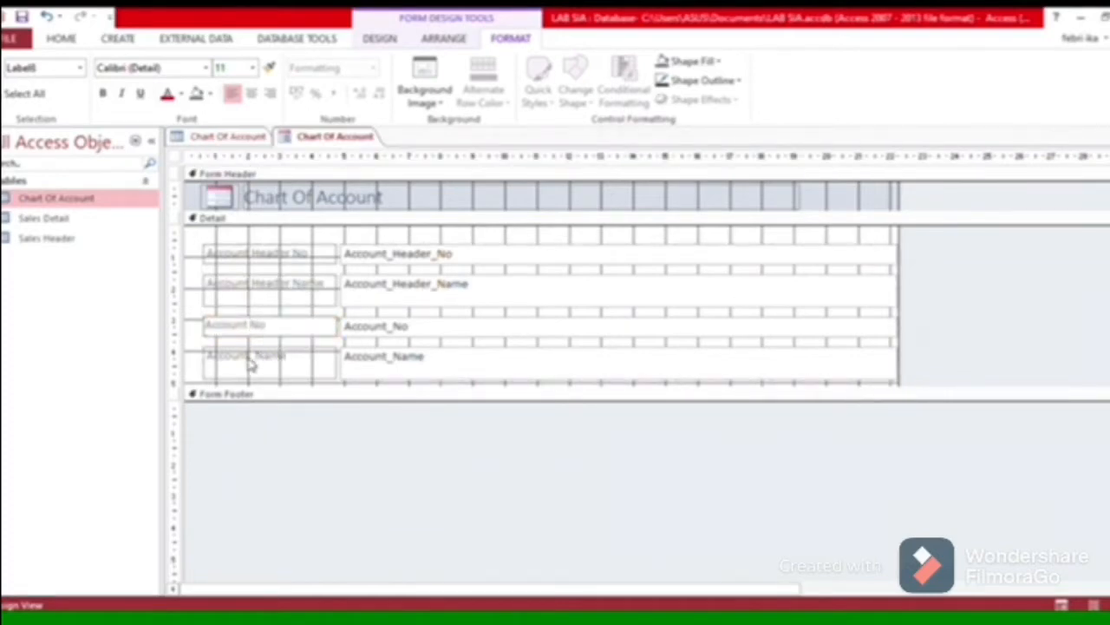
key(Return)
click(257, 360)
click(254, 357)
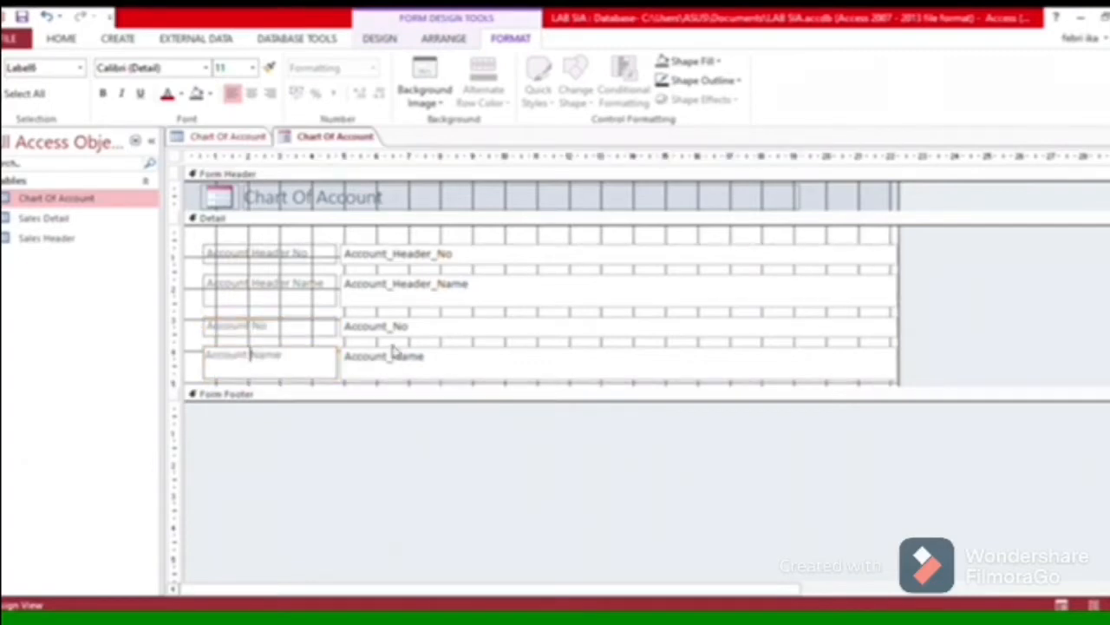
Step: Narrow the form's four text boxes so they end at about 13 on the horizontal ruler
click(858, 256)
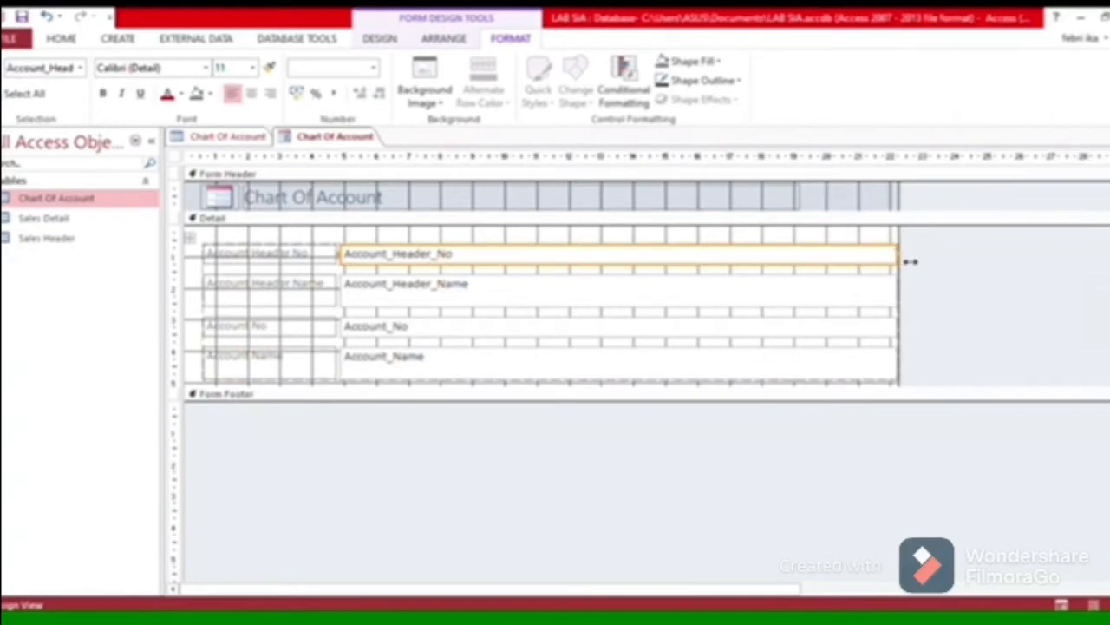
drag(902, 256, 608, 305)
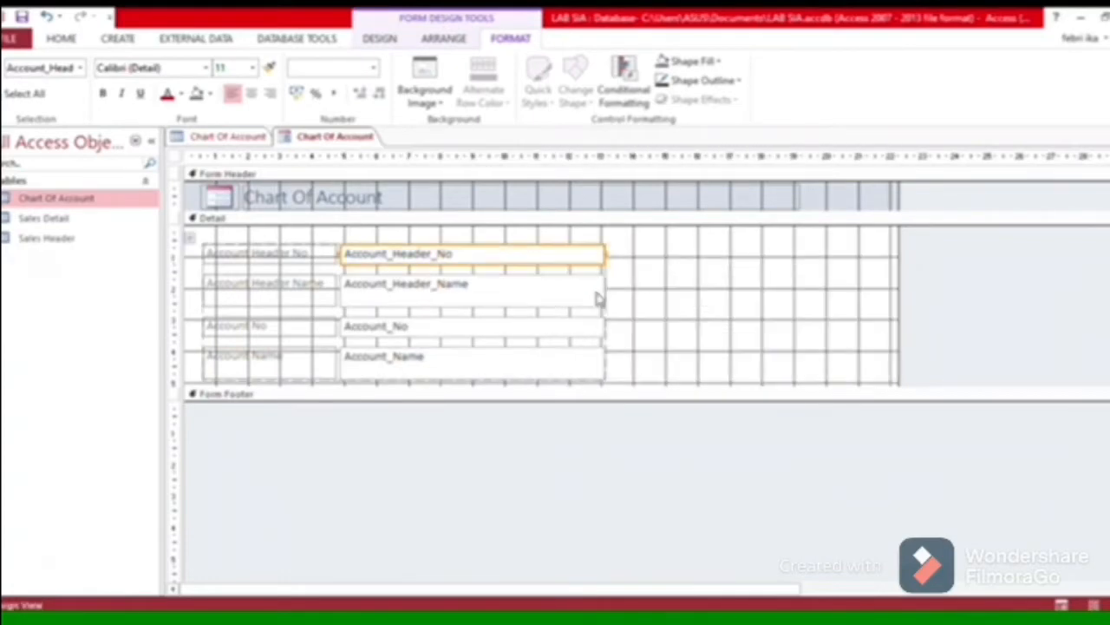
drag(610, 262, 610, 261)
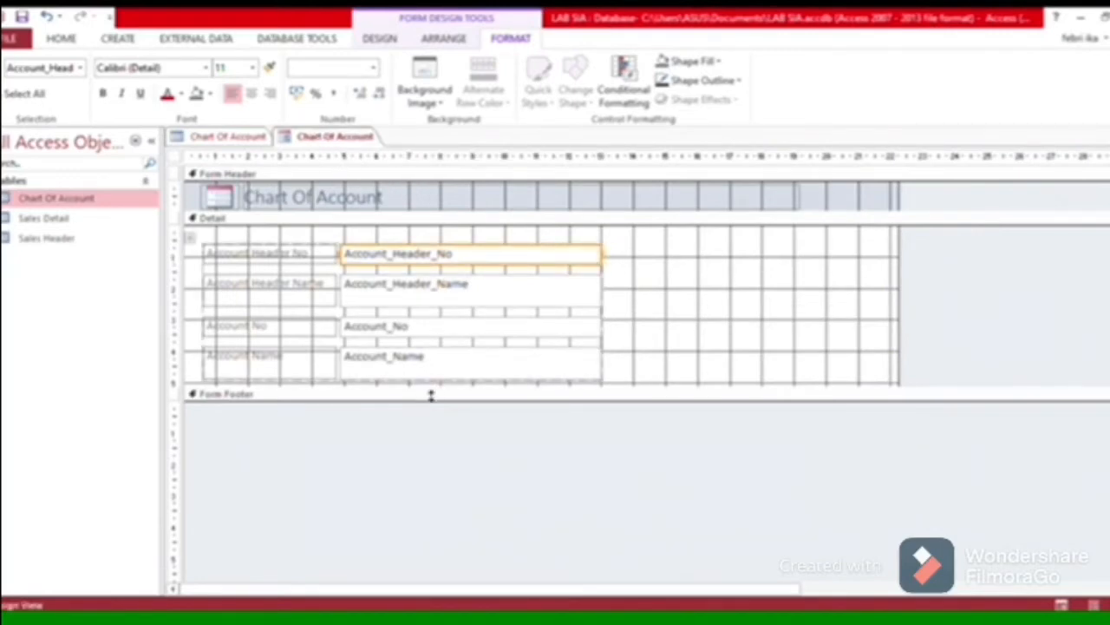
Step: Extend the Detail section downward to about 7 on the vertical ruler, keeping the Account Name row at its original height
drag(431, 395, 426, 433)
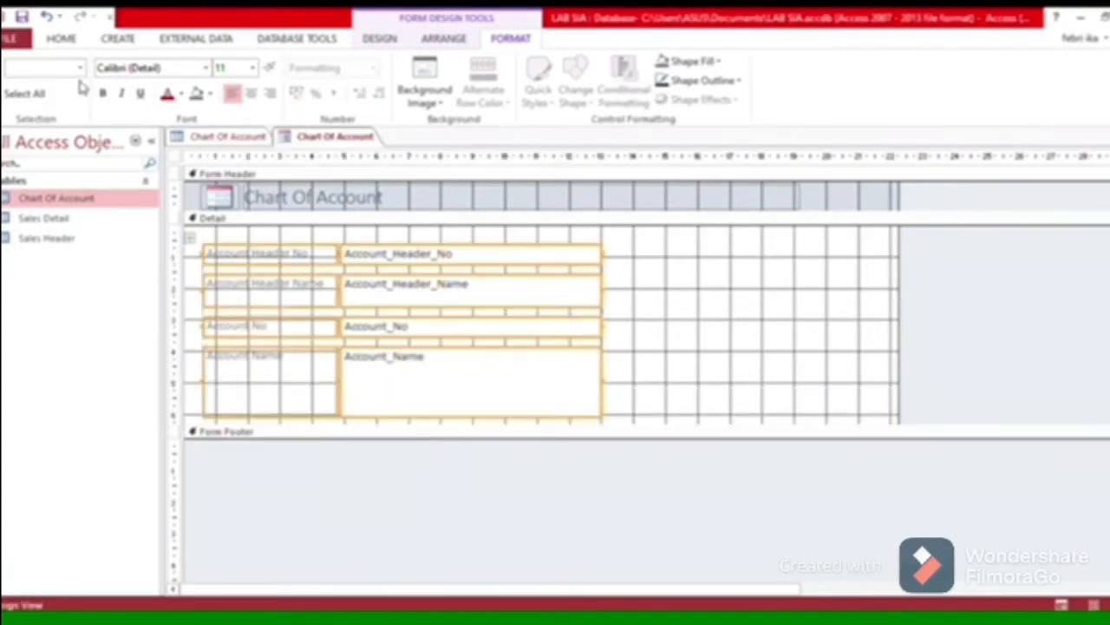
click(45, 15)
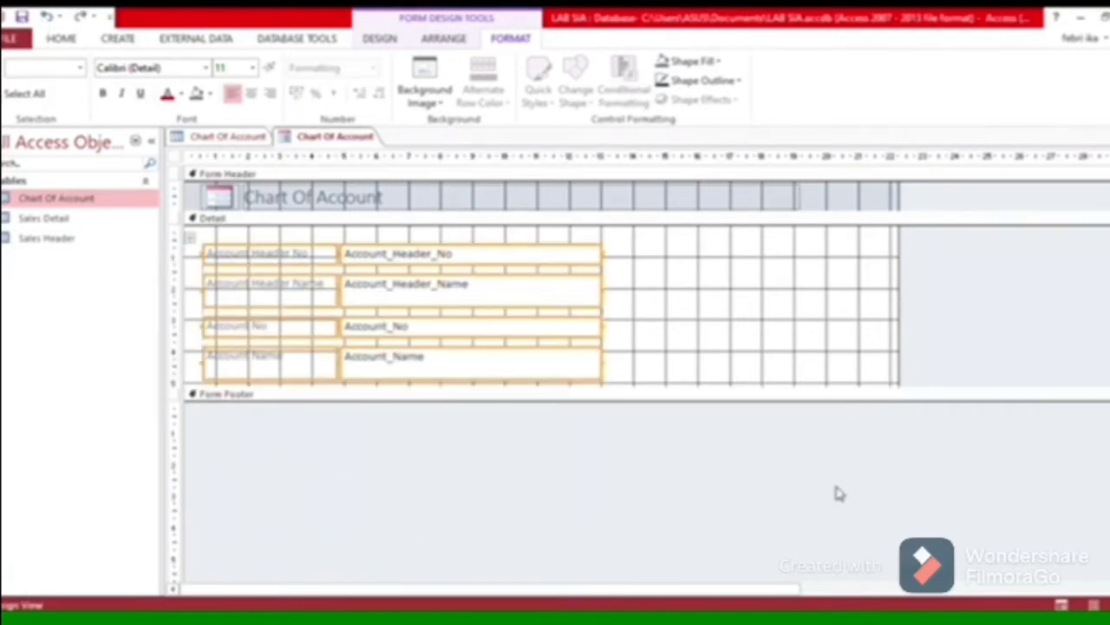
drag(737, 388, 753, 456)
click(538, 436)
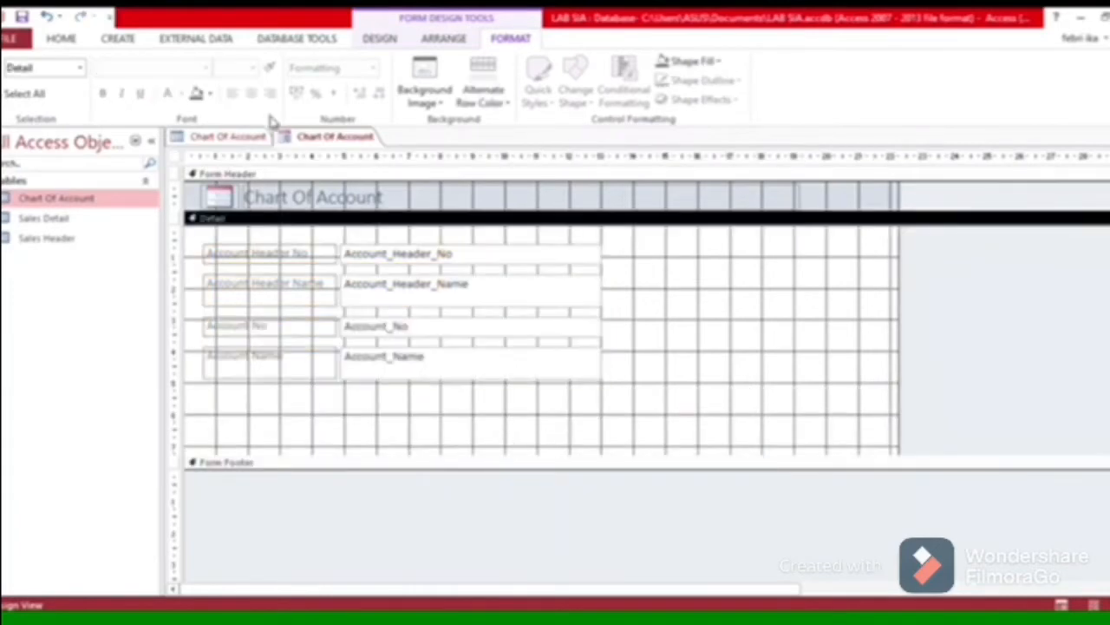
Step: Add a command button with a right-pointing arrow picture in the empty space below the Account_Name text box
click(108, 43)
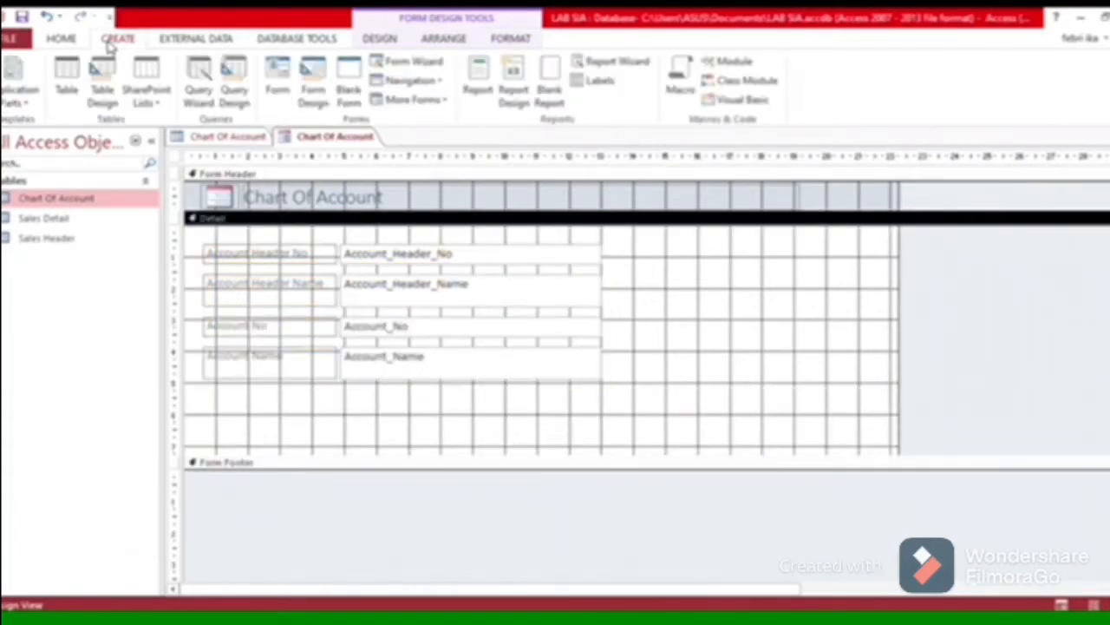
click(185, 41)
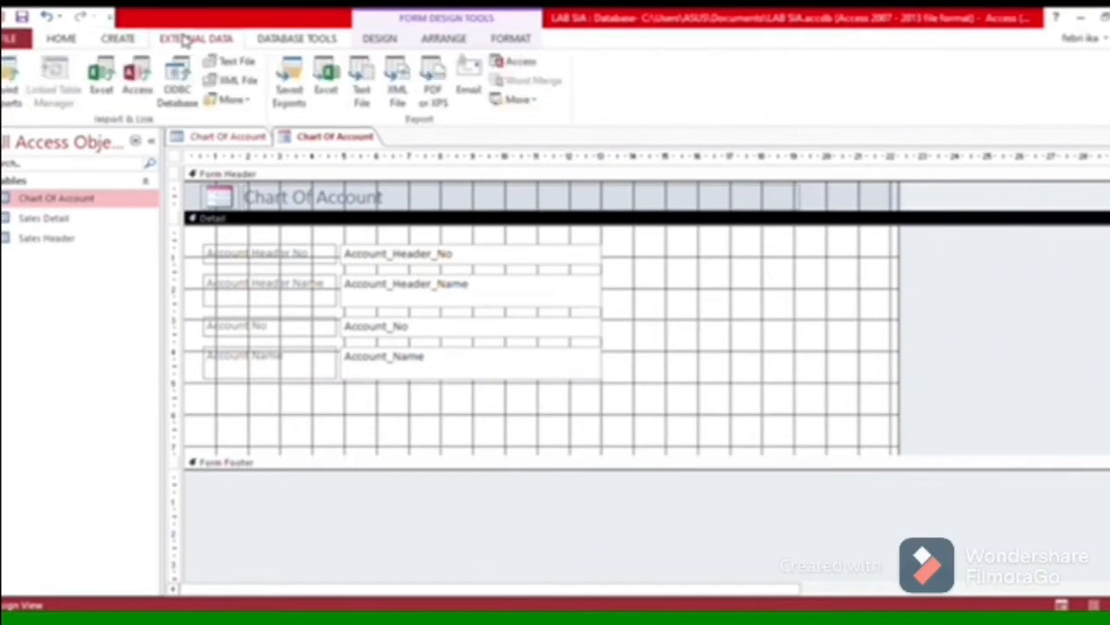
click(368, 45)
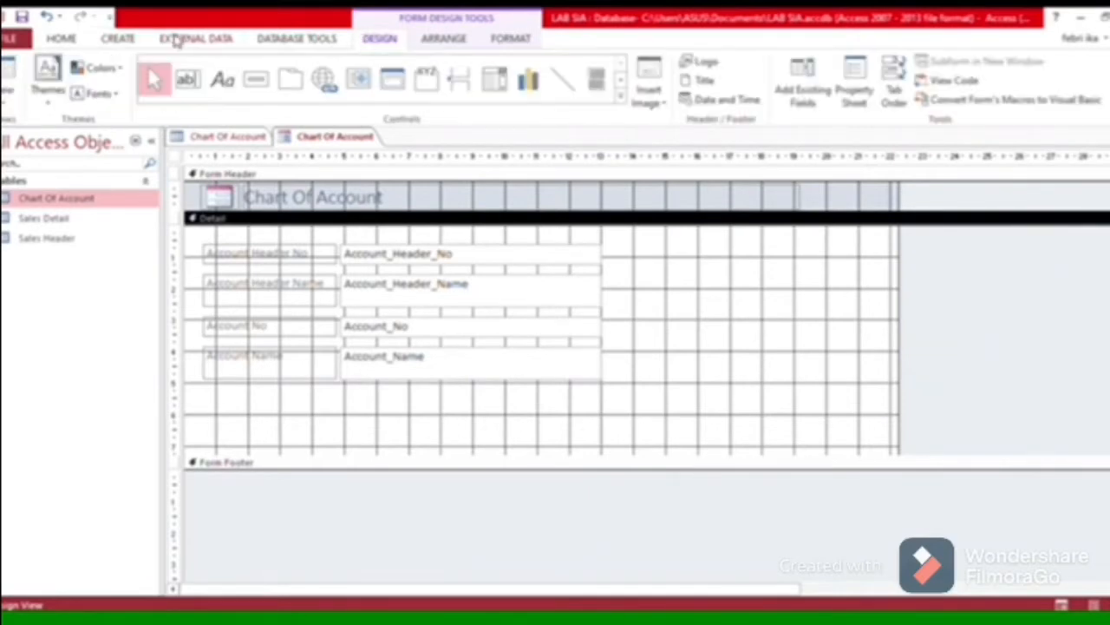
click(251, 85)
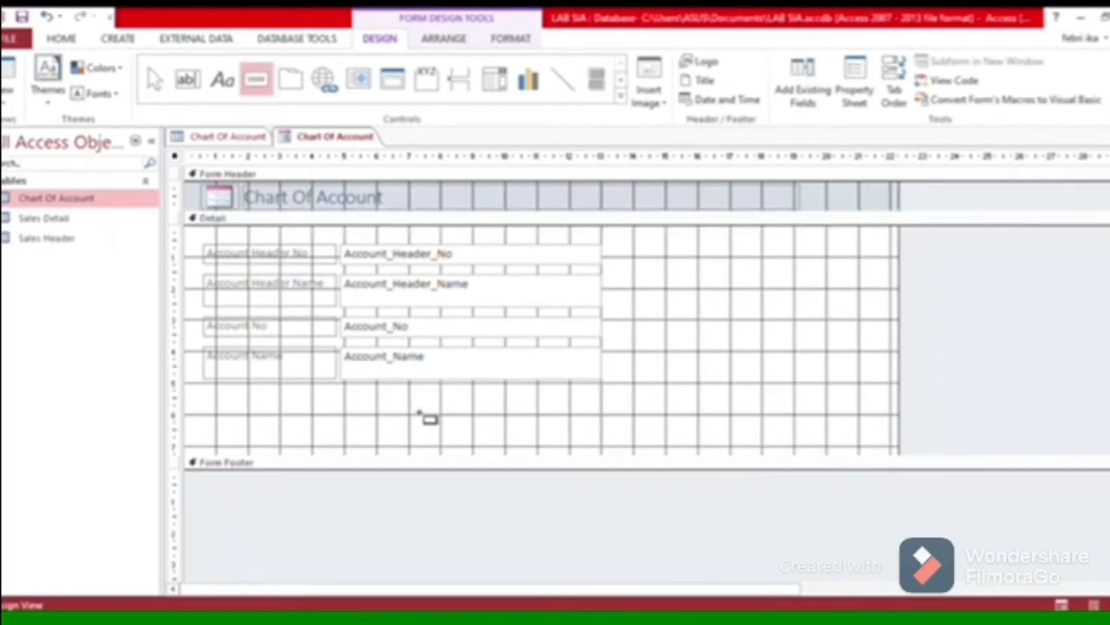
drag(407, 396, 479, 436)
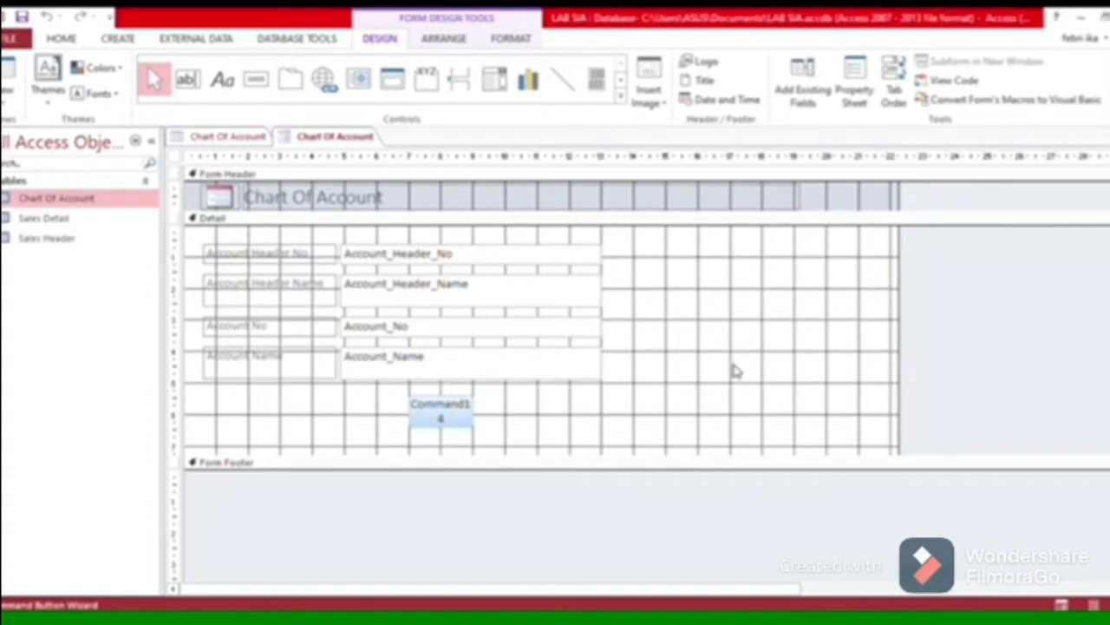
click(425, 414)
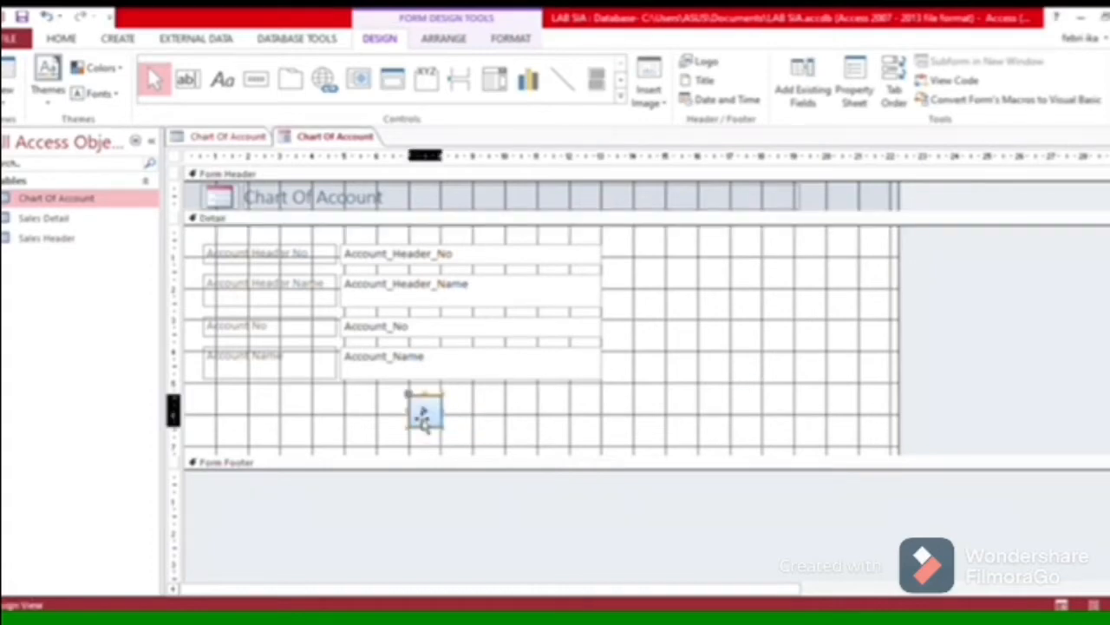
Step: Move the arrow button beneath the right end of the Account_Name text box, aligned with the text boxes' right edge
drag(449, 419, 584, 426)
click(463, 421)
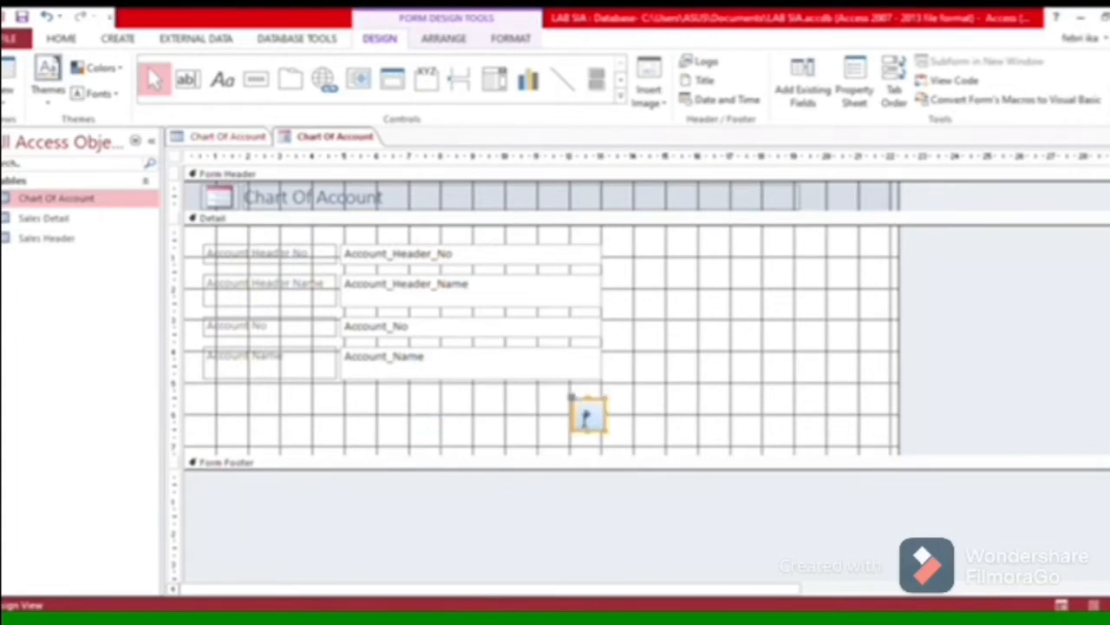
click(543, 404)
click(585, 417)
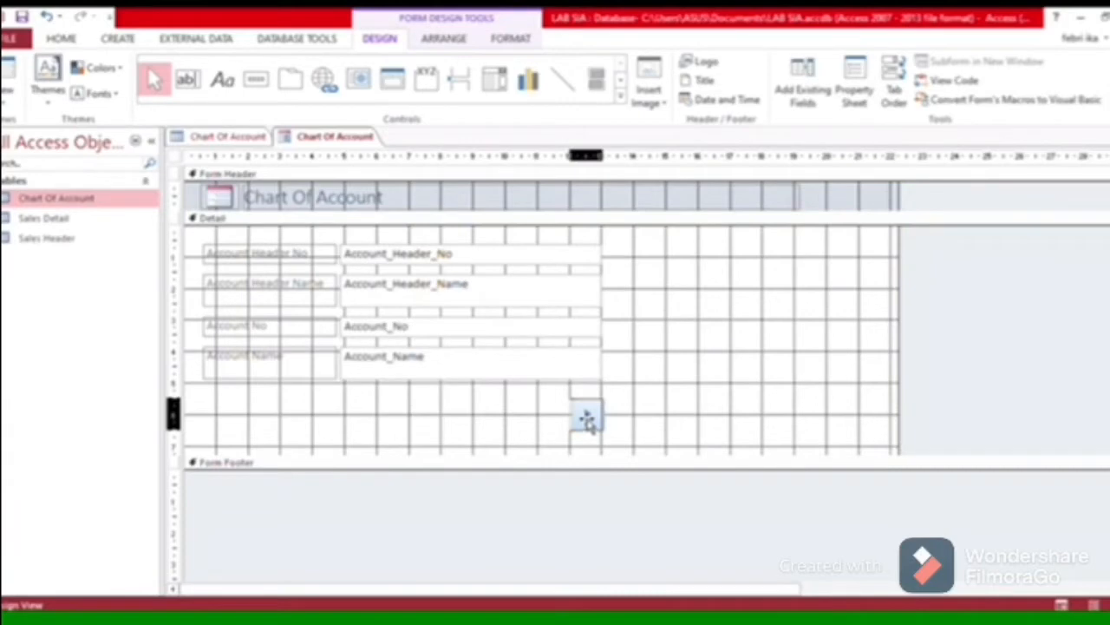
click(518, 400)
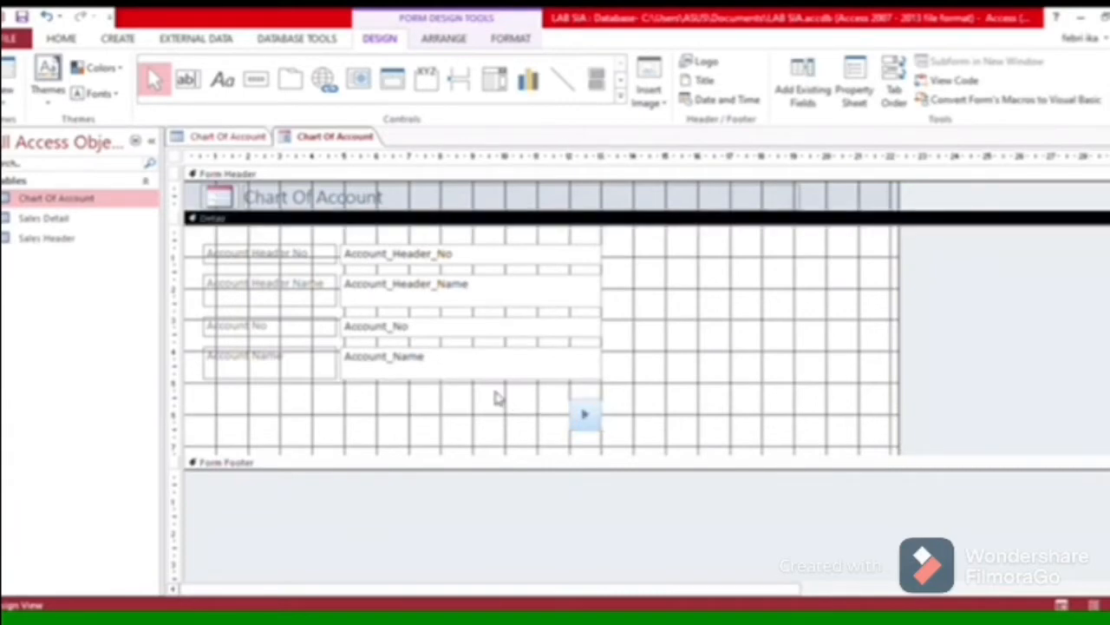
Step: Add a command button with a left-pointing arrow picture below the Account_Name text box
click(275, 83)
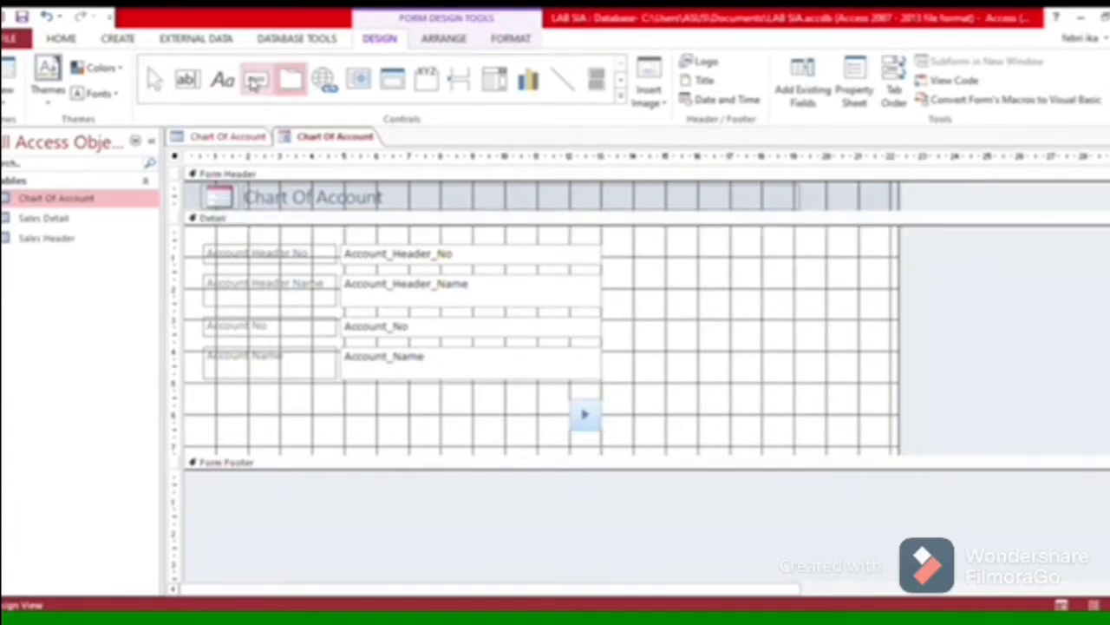
click(255, 80)
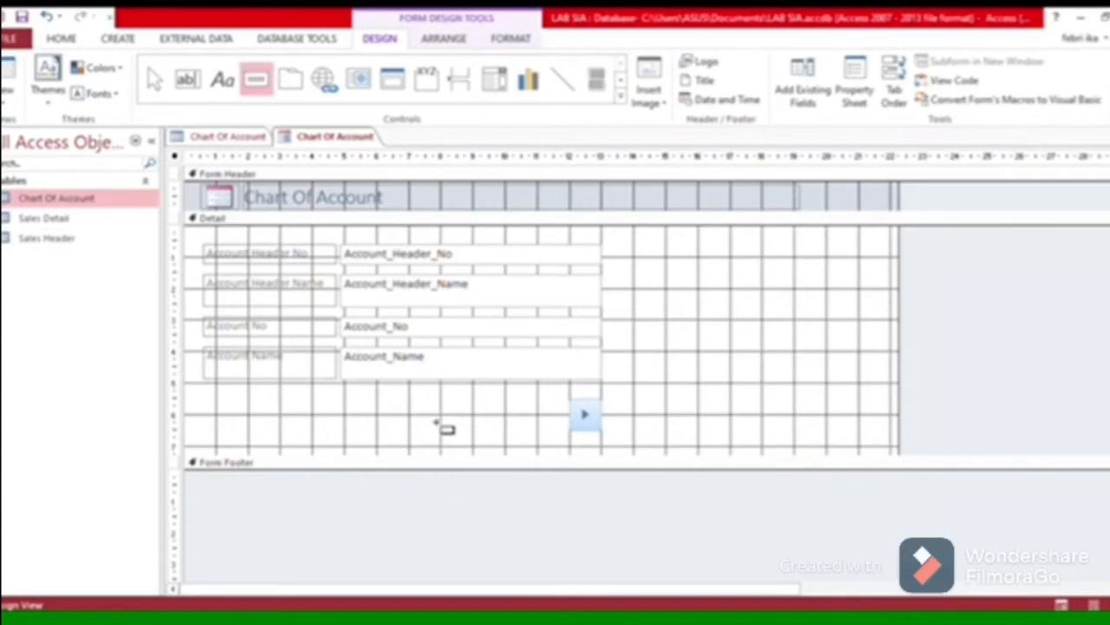
mouse_move(446, 390)
mouse_down()
mouse_move(494, 423)
mouse_move(478, 417)
mouse_up()
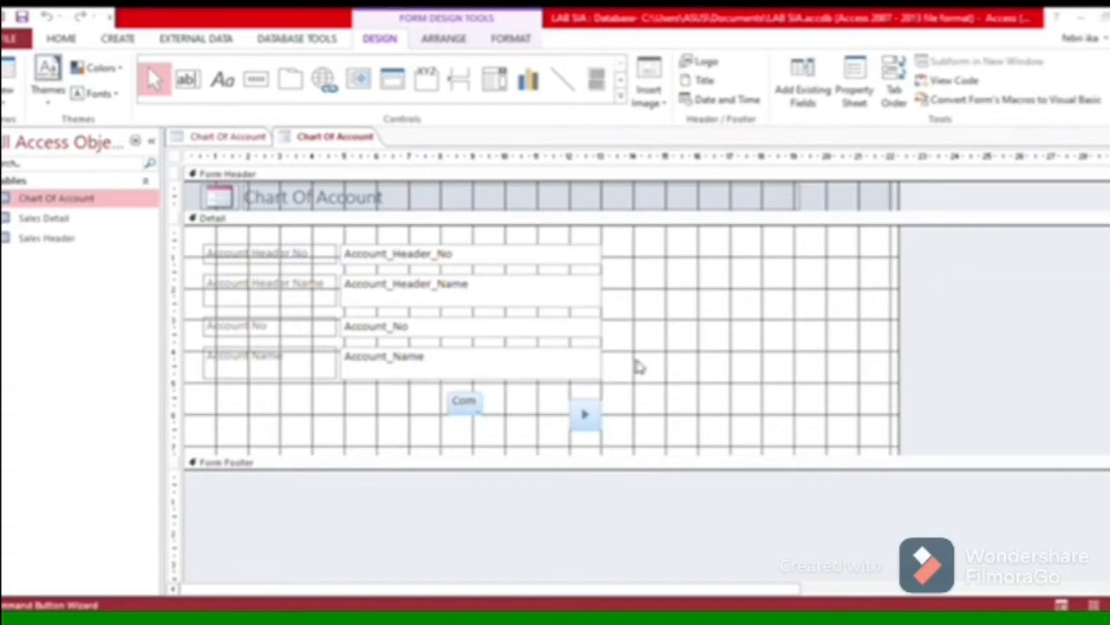
click(726, 361)
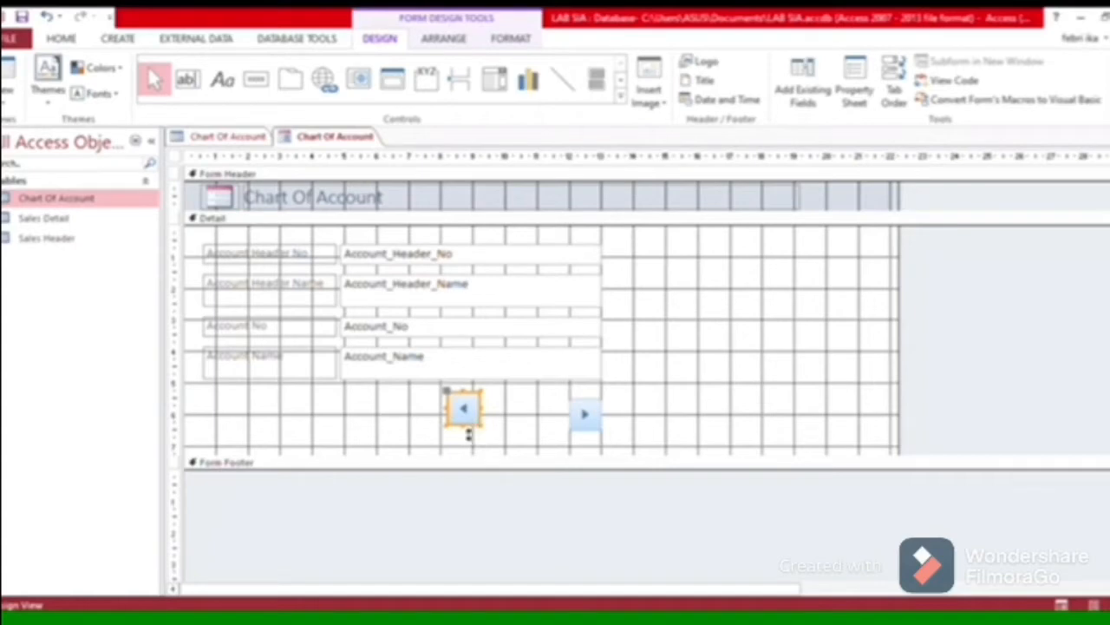
Step: Move the left-arrow button directly beside the right-arrow button, level with it and about the same size
drag(468, 432, 552, 418)
click(498, 408)
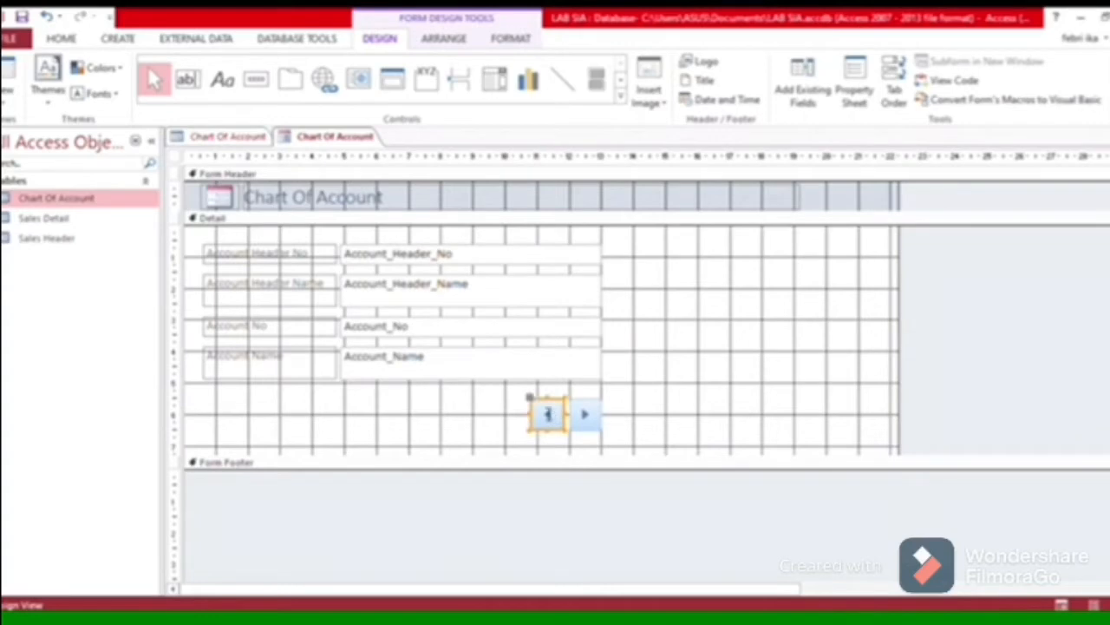
click(345, 417)
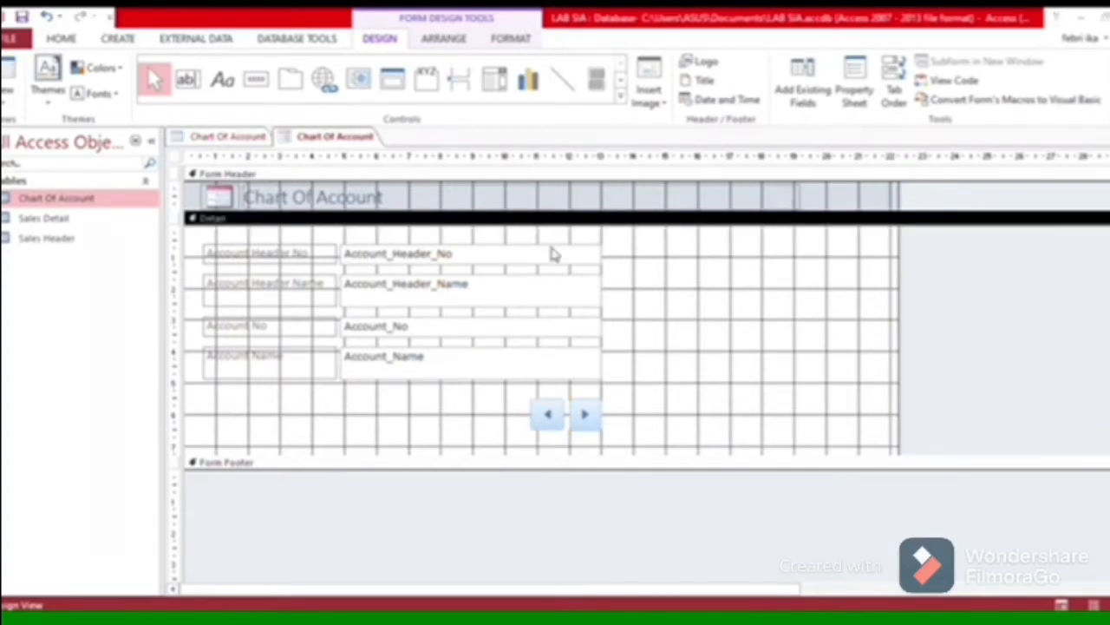
Step: Save the Chart Of Account form, and close both the form and the Chart Of Account table
key(ctrl+s)
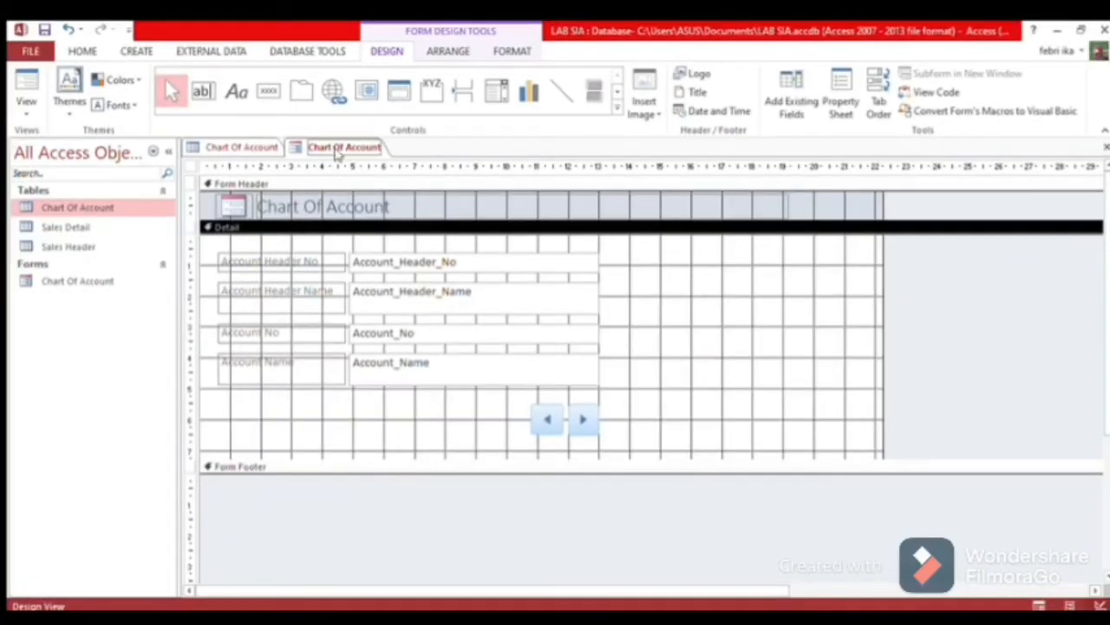
right_click(337, 151)
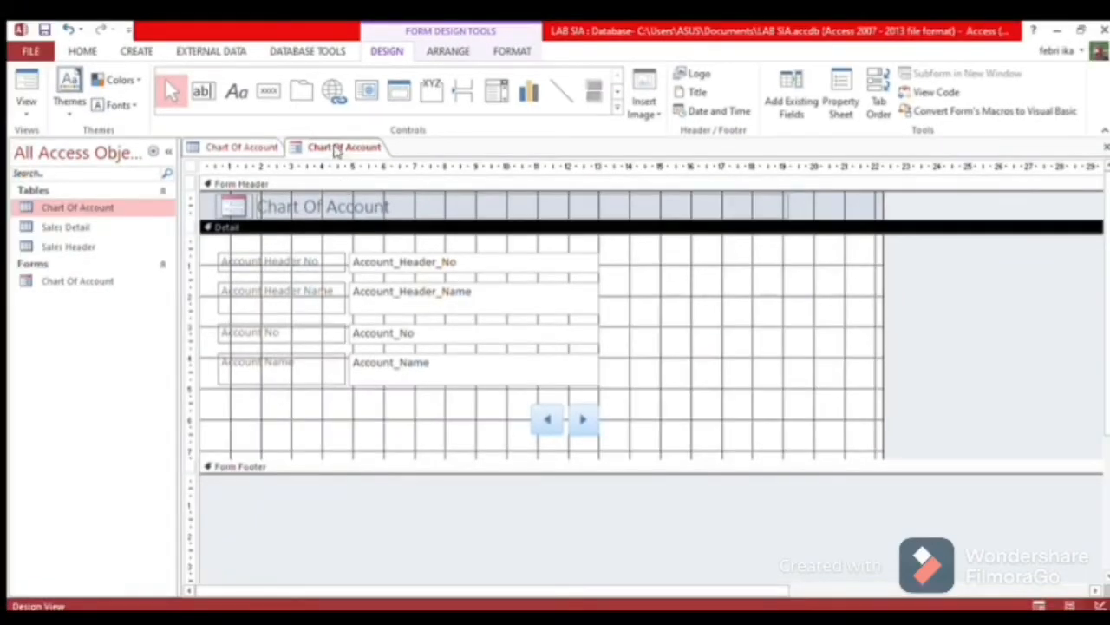
click(369, 233)
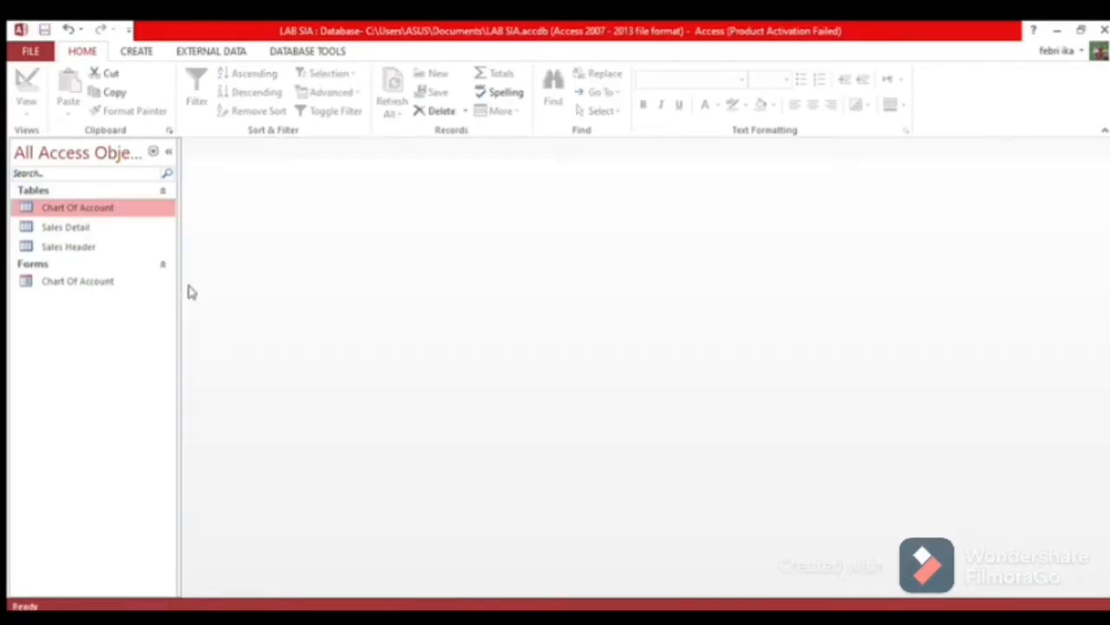
Step: Create a form named Sales Form with the Form Wizard from all four Sales Header fields, opened in Design View
double_click(80, 251)
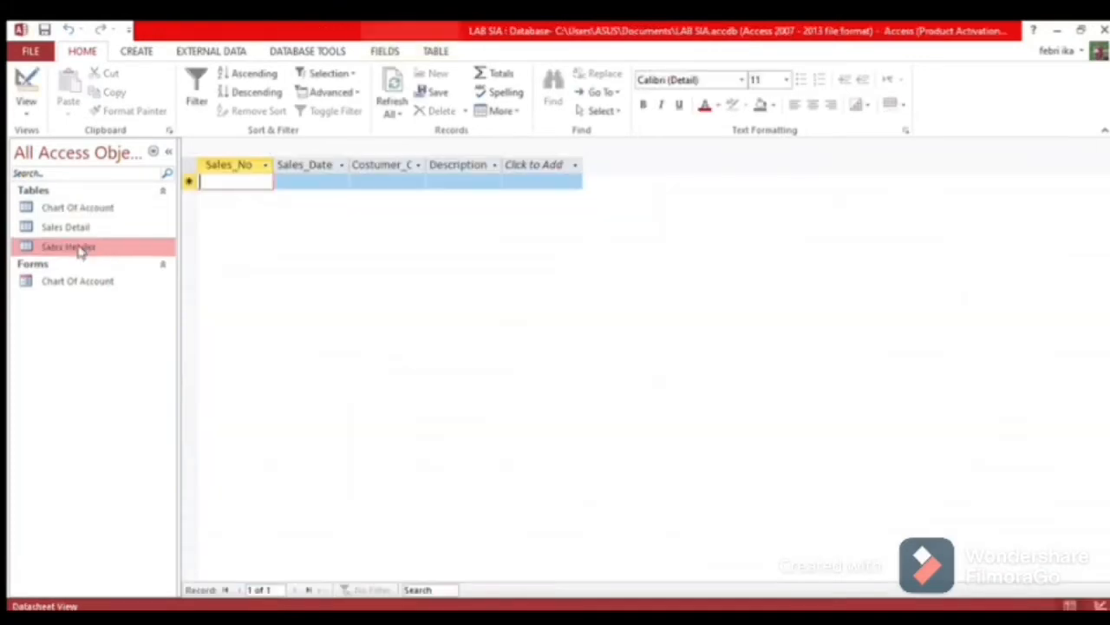
click(137, 51)
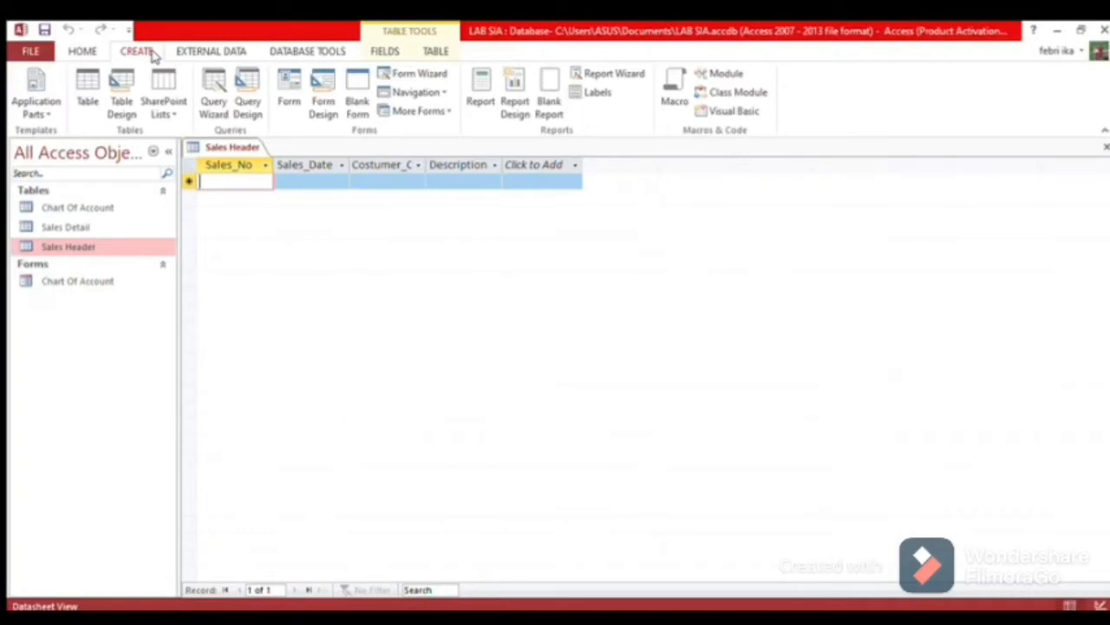
click(408, 78)
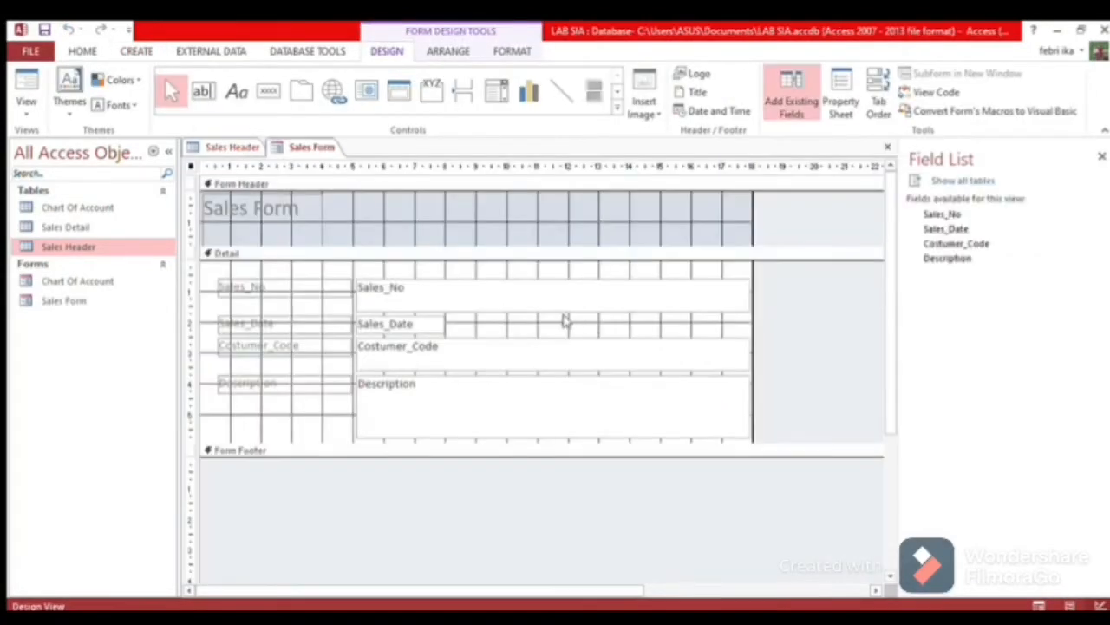
Step: Replace the underscores with spaces in the labels, giving Sales No, Sales Date and Costumer Code
click(314, 288)
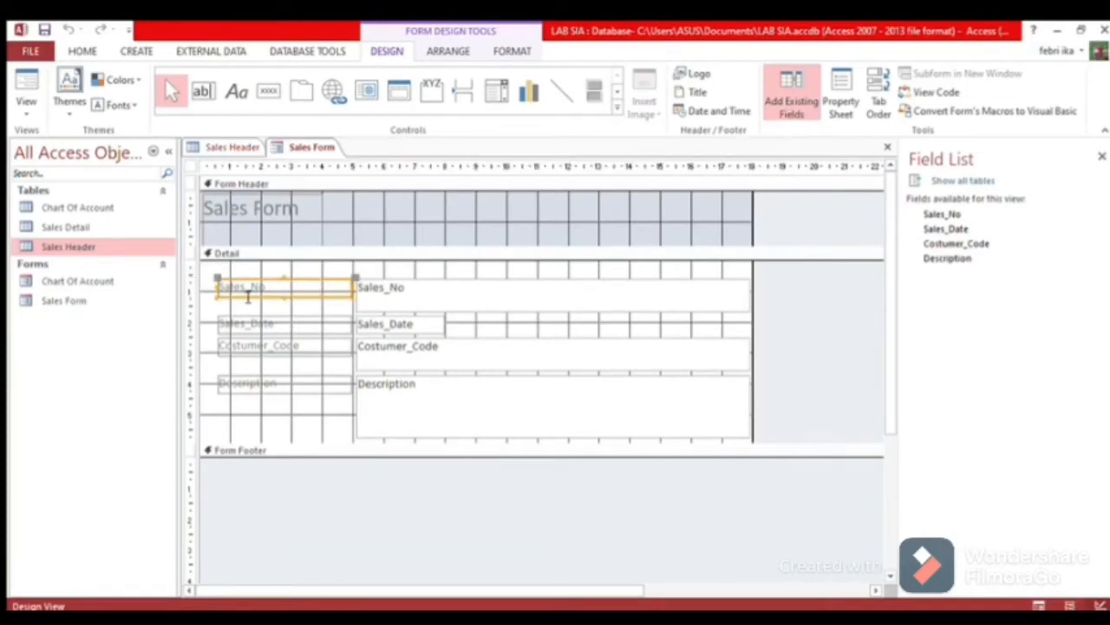
click(251, 290)
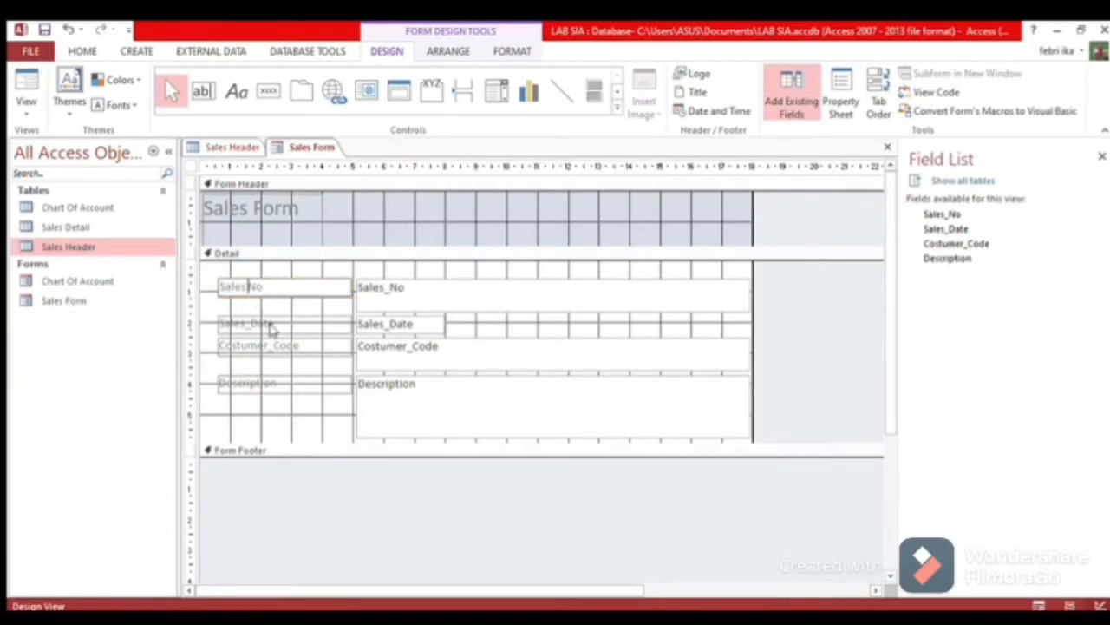
click(250, 326)
click(248, 326)
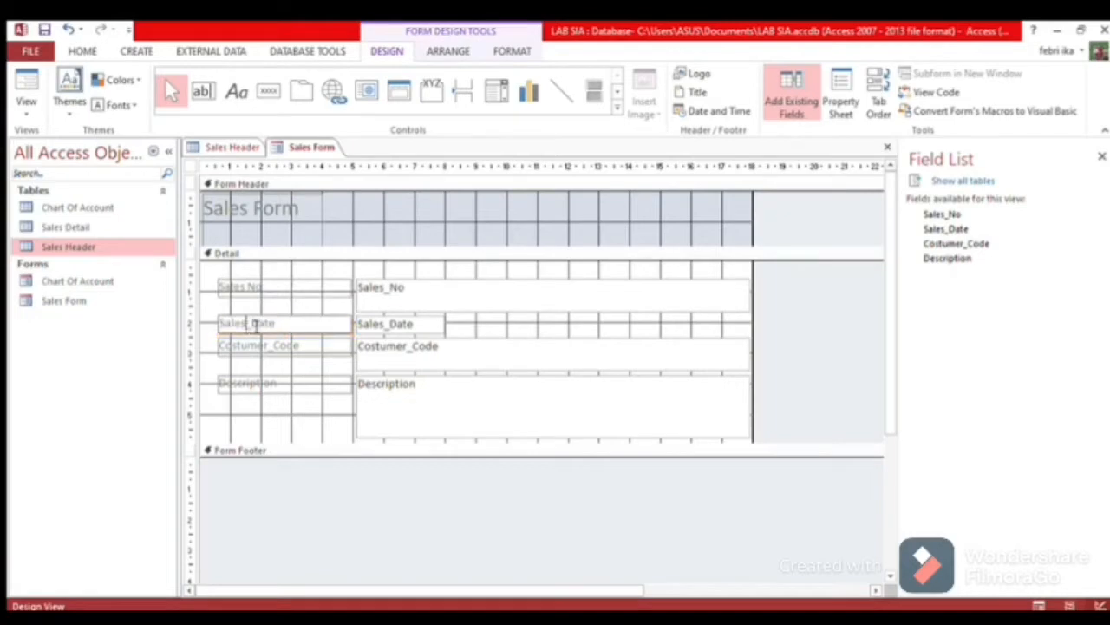
key(Delete)
click(273, 347)
click(273, 347)
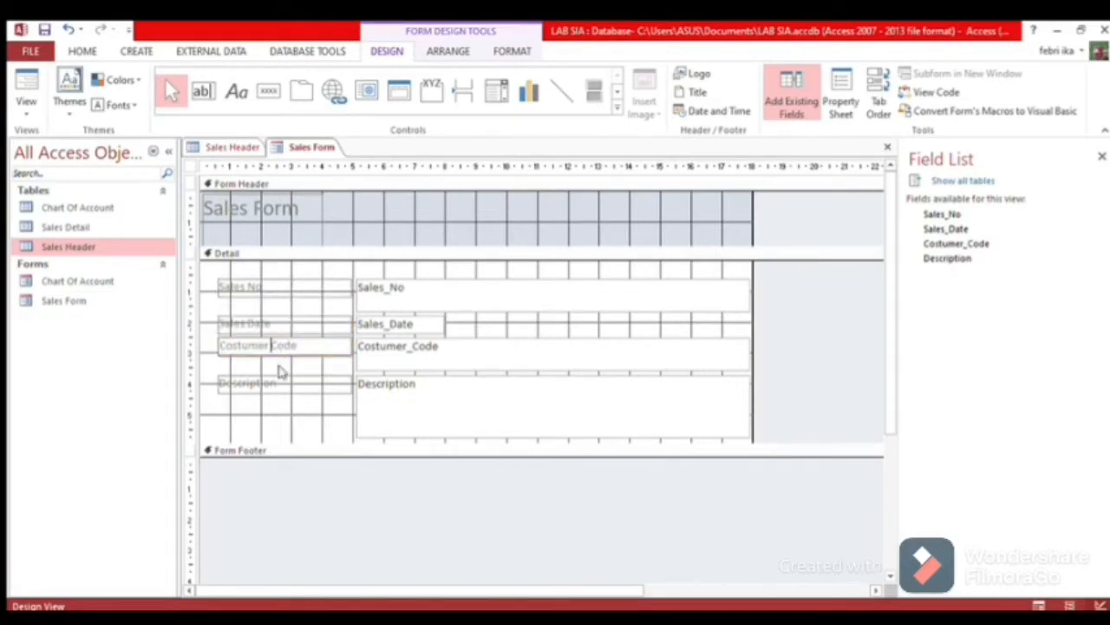
key(Return)
Step: Narrow the labels and text boxes, keeping Description wider, and extend the Detail section to just past 9 on the vertical ruler
click(320, 282)
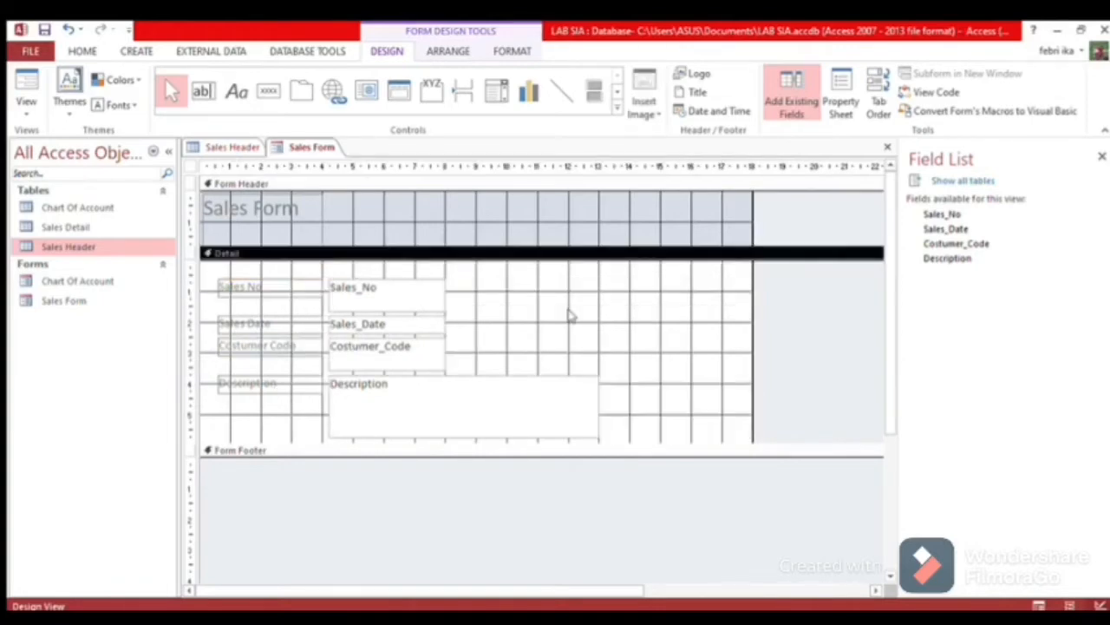
drag(549, 447, 555, 566)
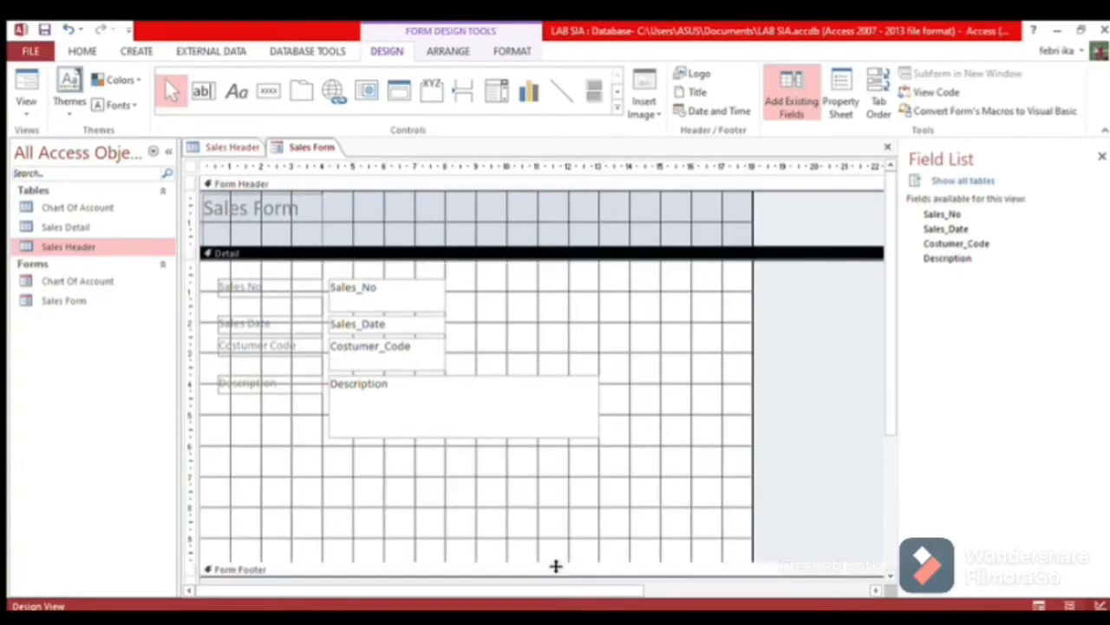
Step: Insert a Sales Detail subform beneath the Description box and delete its attached label
click(615, 94)
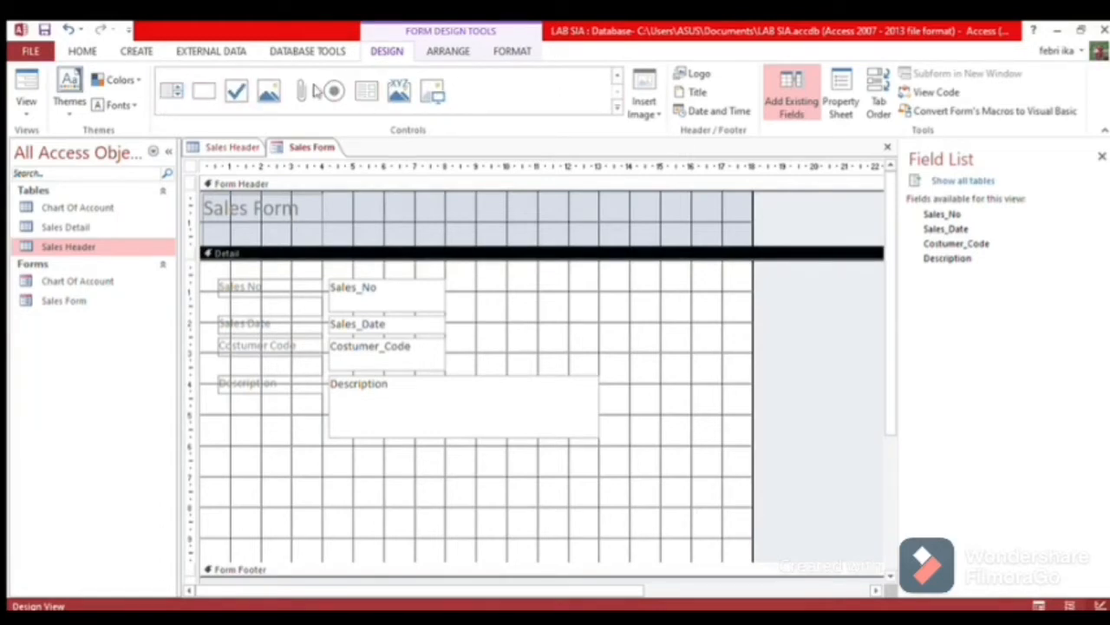
click(366, 93)
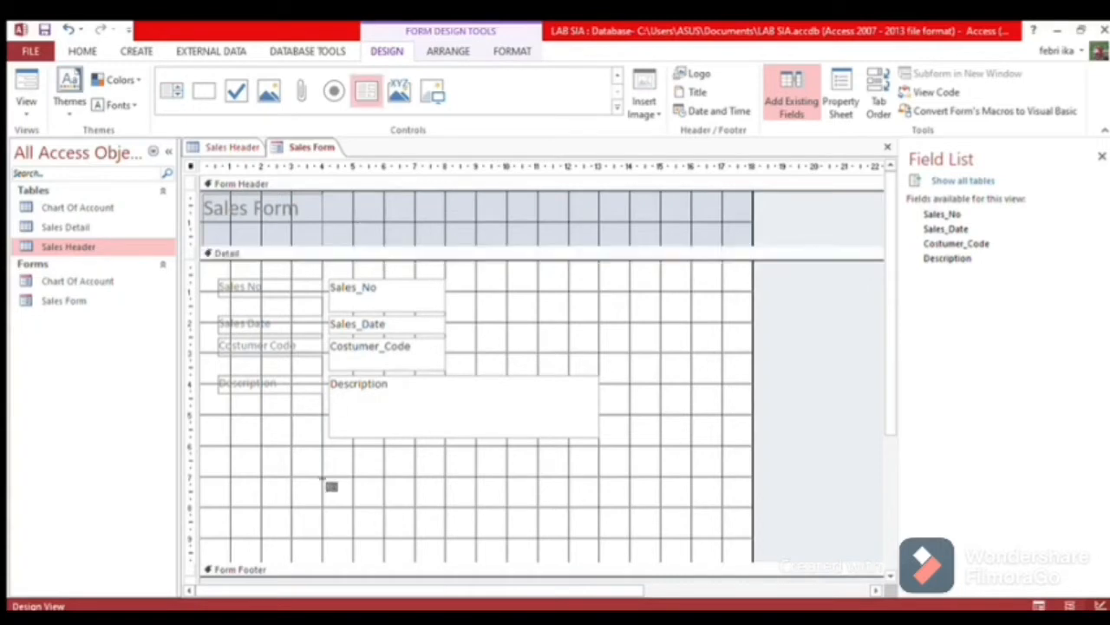
drag(229, 448, 698, 521)
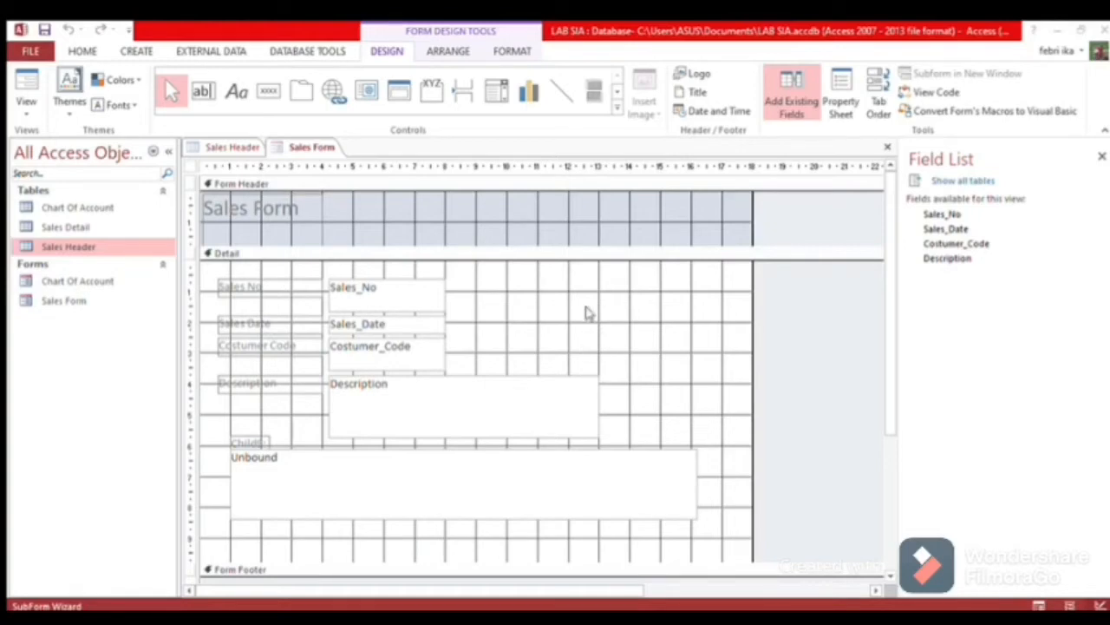
click(266, 441)
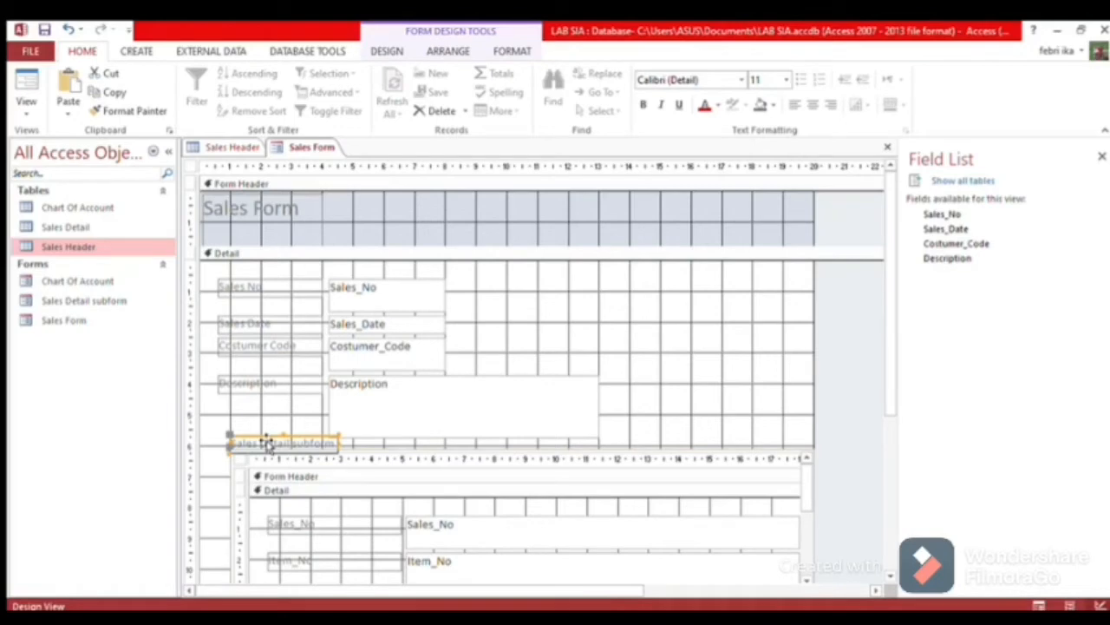
key(Delete)
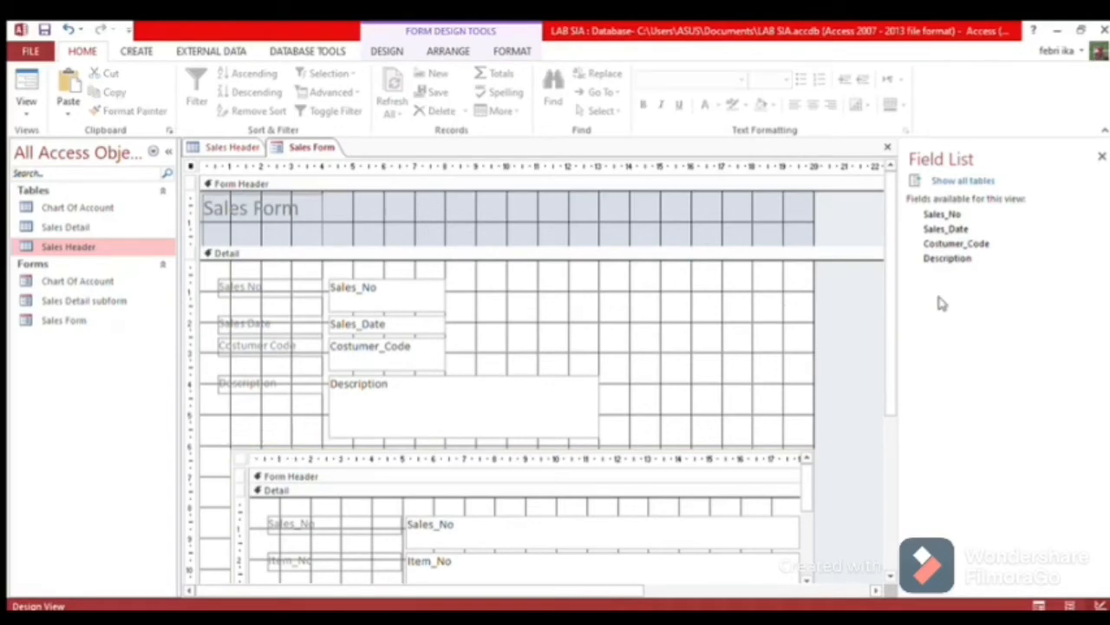
Step: Extend the Detail section below the subform to about 13 on the vertical ruler
drag(889, 334, 879, 425)
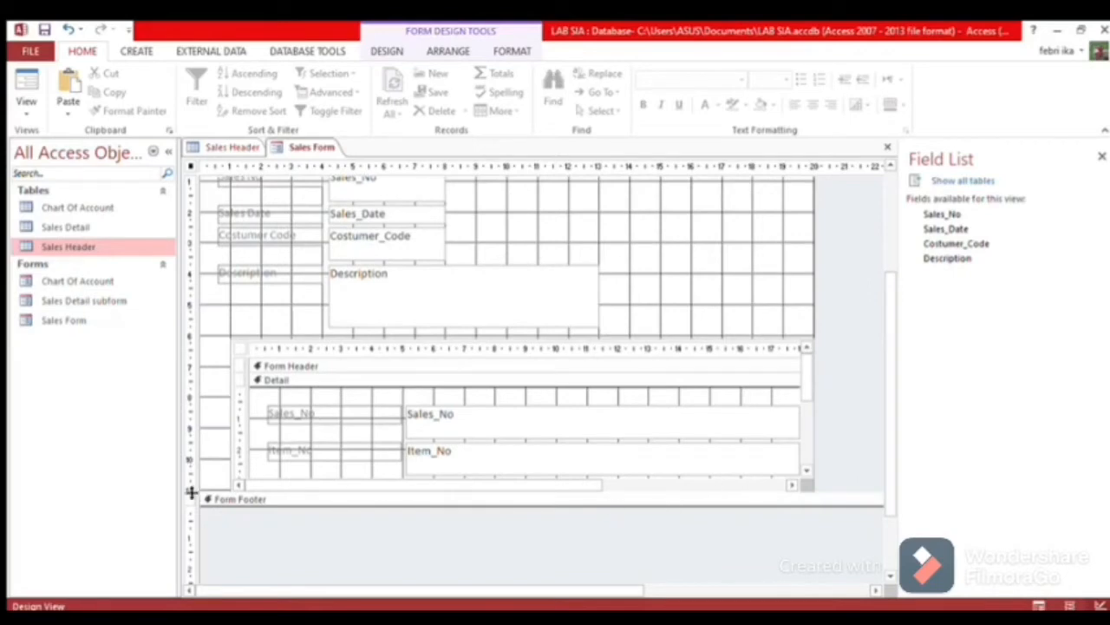
drag(211, 493, 225, 567)
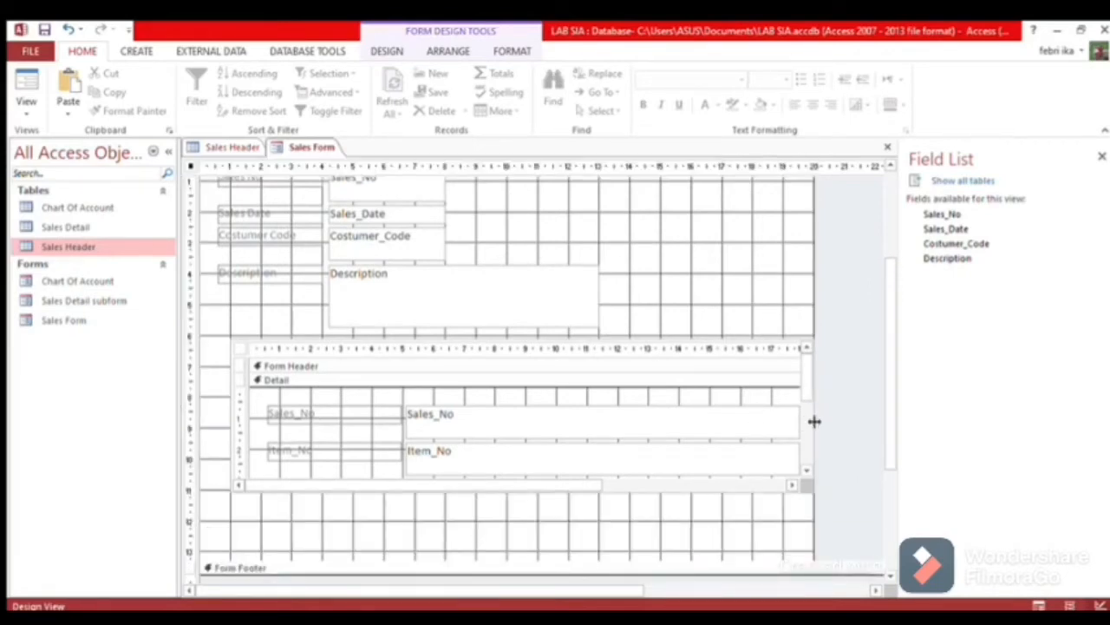
Step: Add a command button captioned New below the subform, enlarge it and place it toward the subform's right end
click(384, 49)
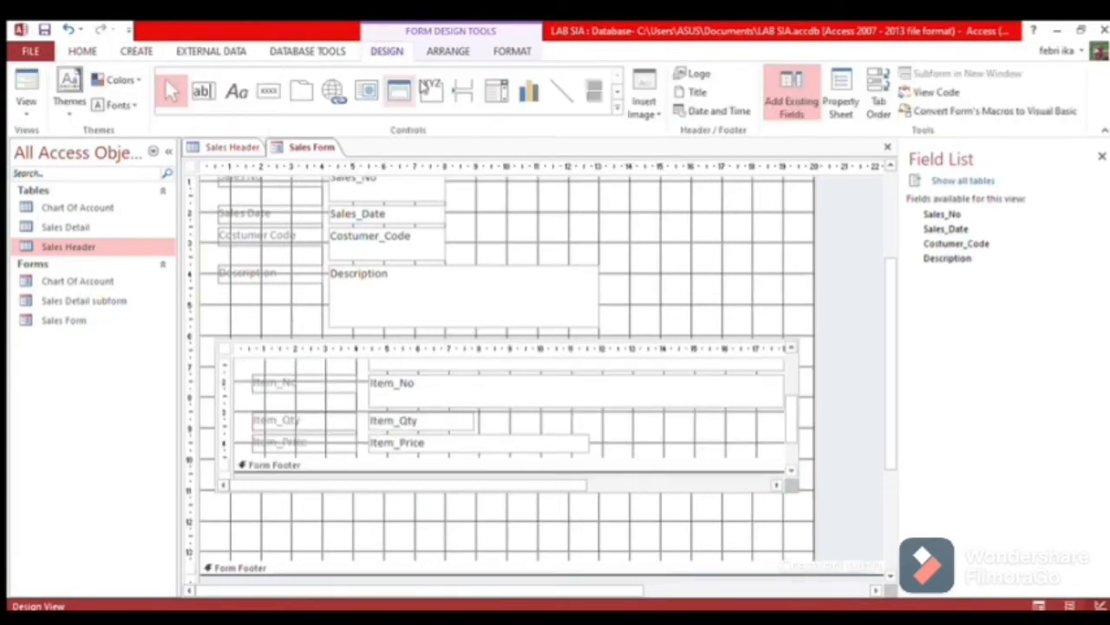
click(614, 90)
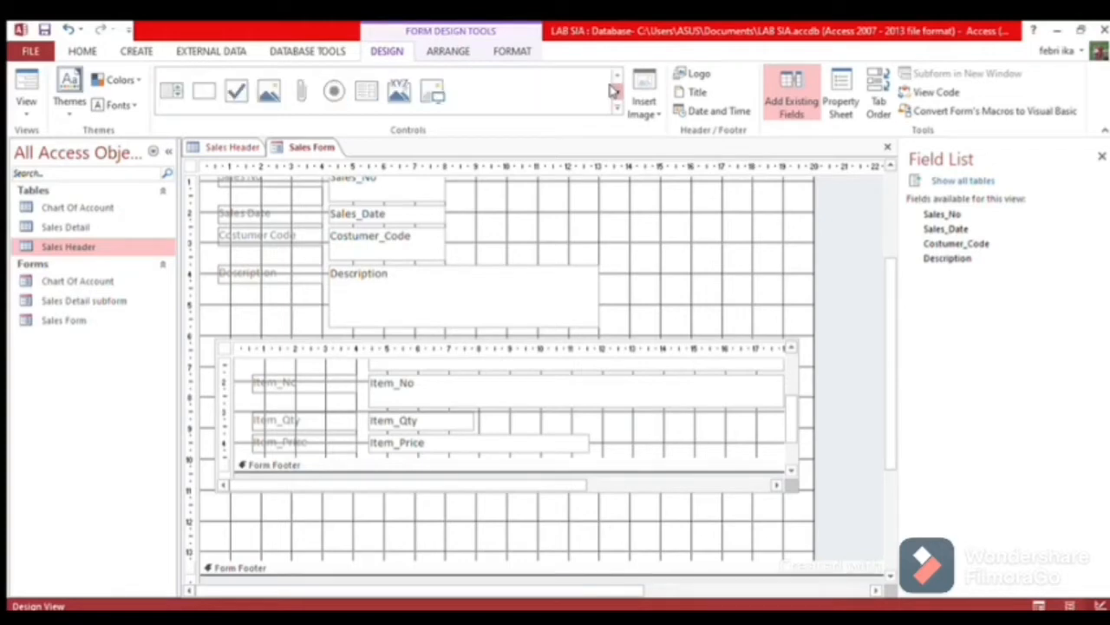
click(616, 76)
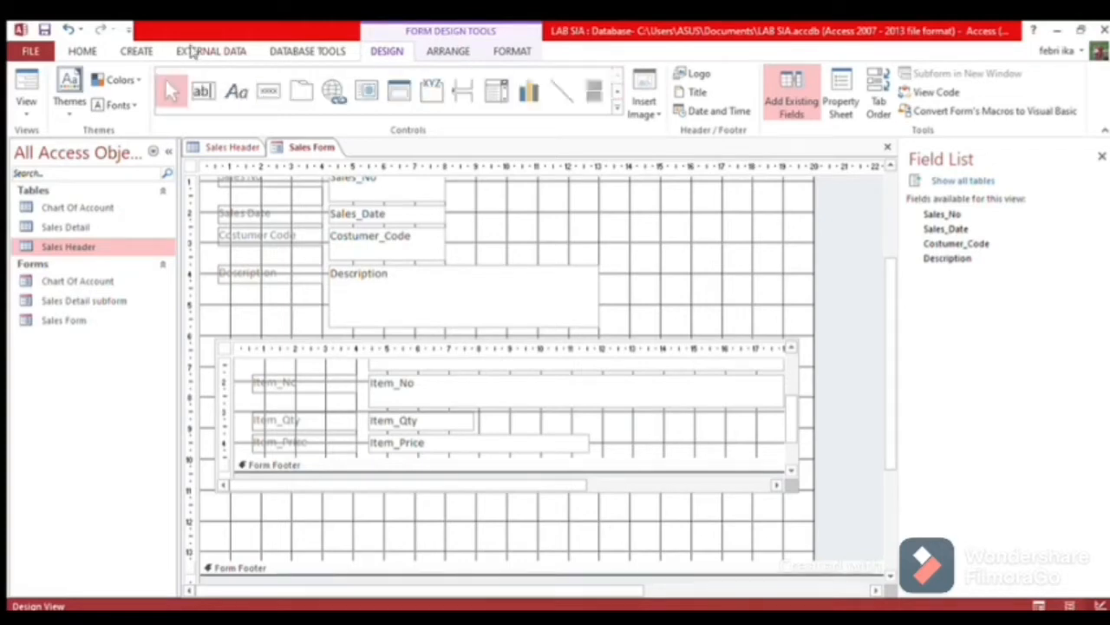
click(268, 94)
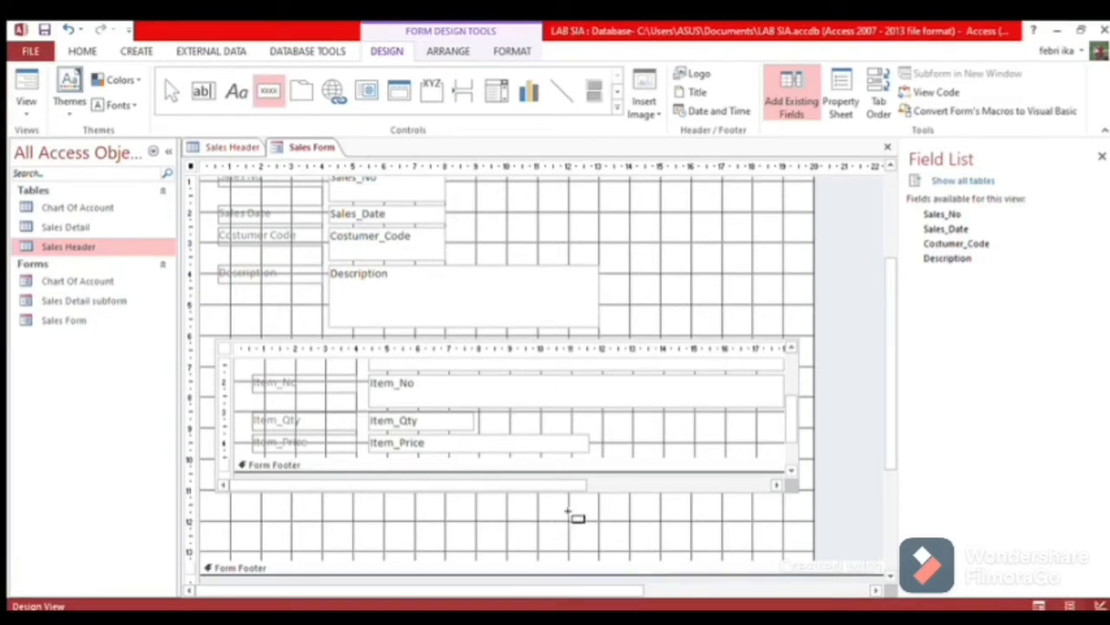
drag(569, 510, 612, 542)
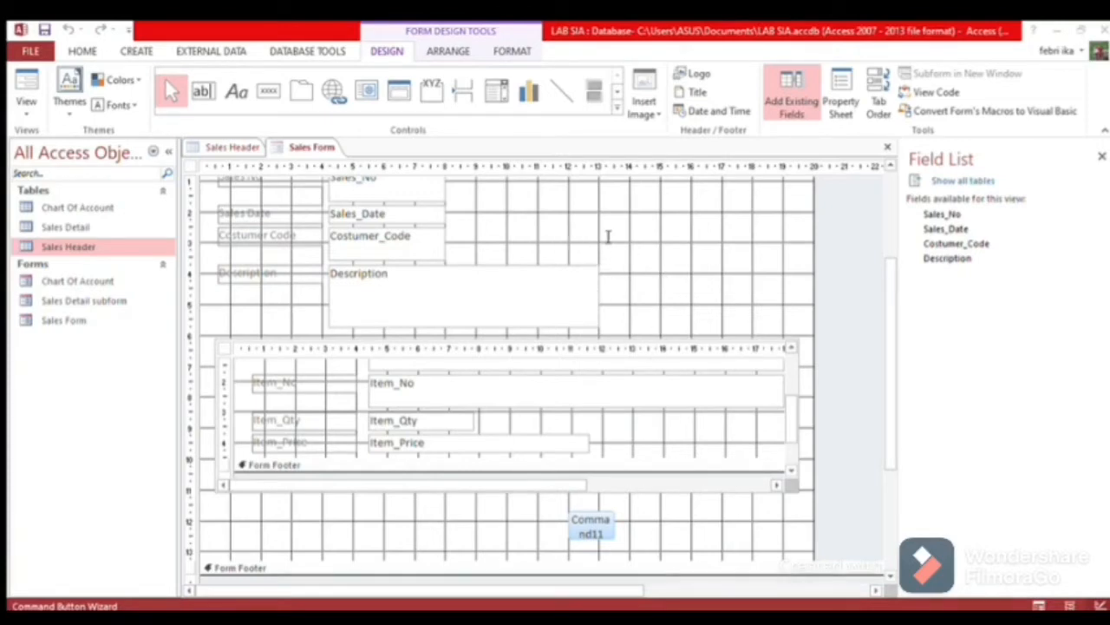
key(Caps_Lock)
key(Caps_Lock)
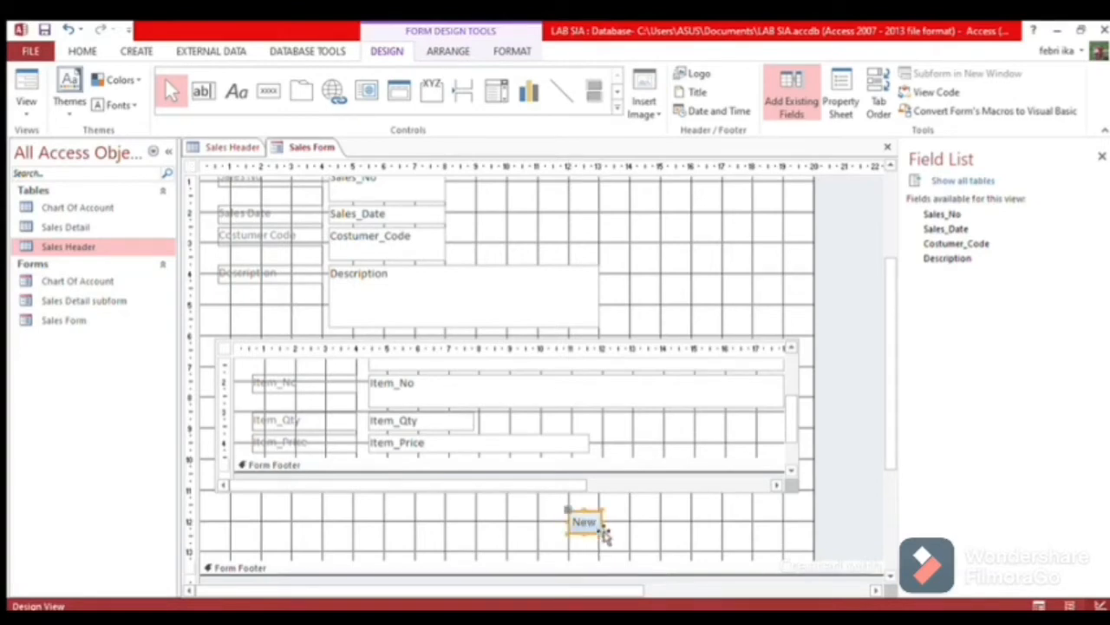
drag(605, 539, 675, 538)
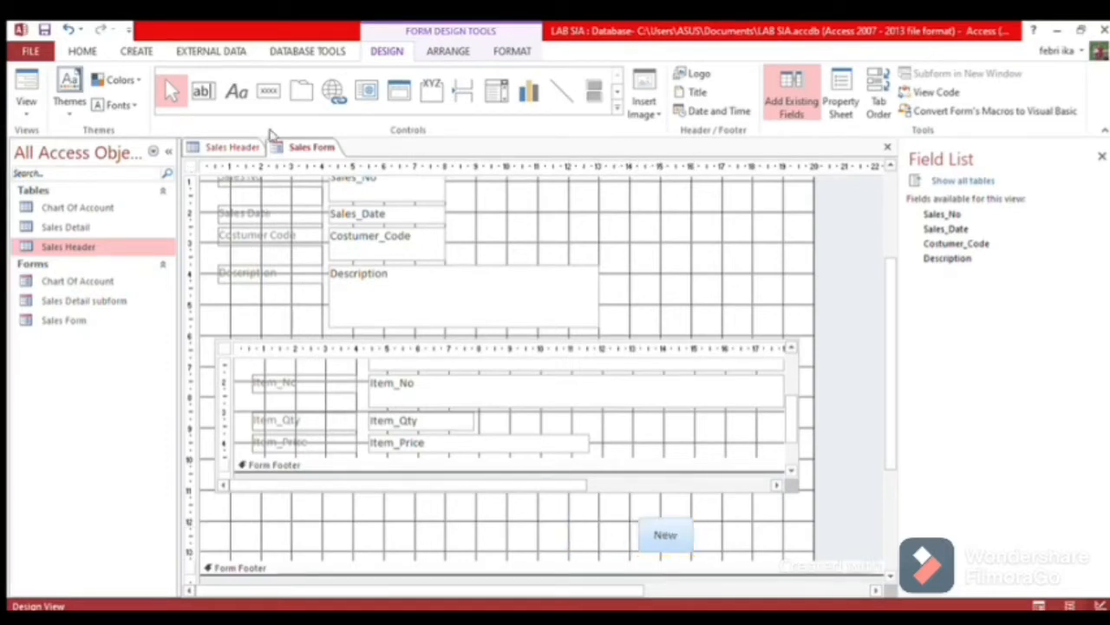
Step: Add a command button captioned Delete and place it just left of New, matching New's height
click(268, 90)
drag(556, 521, 602, 550)
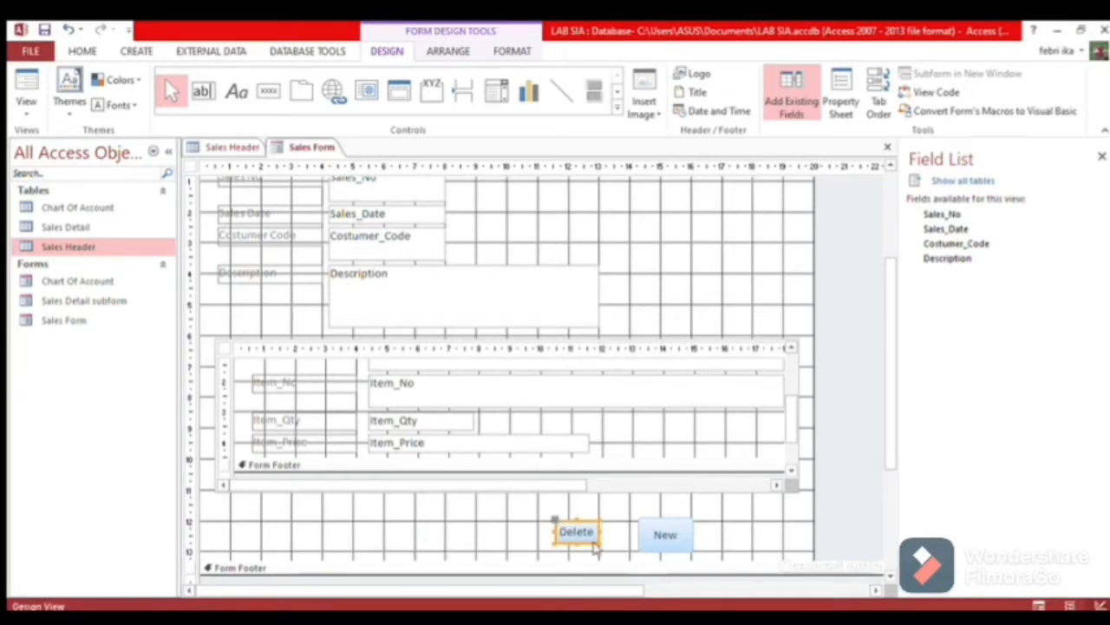
mouse_move(604, 553)
mouse_down()
mouse_move(624, 563)
mouse_move(602, 543)
mouse_up()
click(500, 540)
click(561, 541)
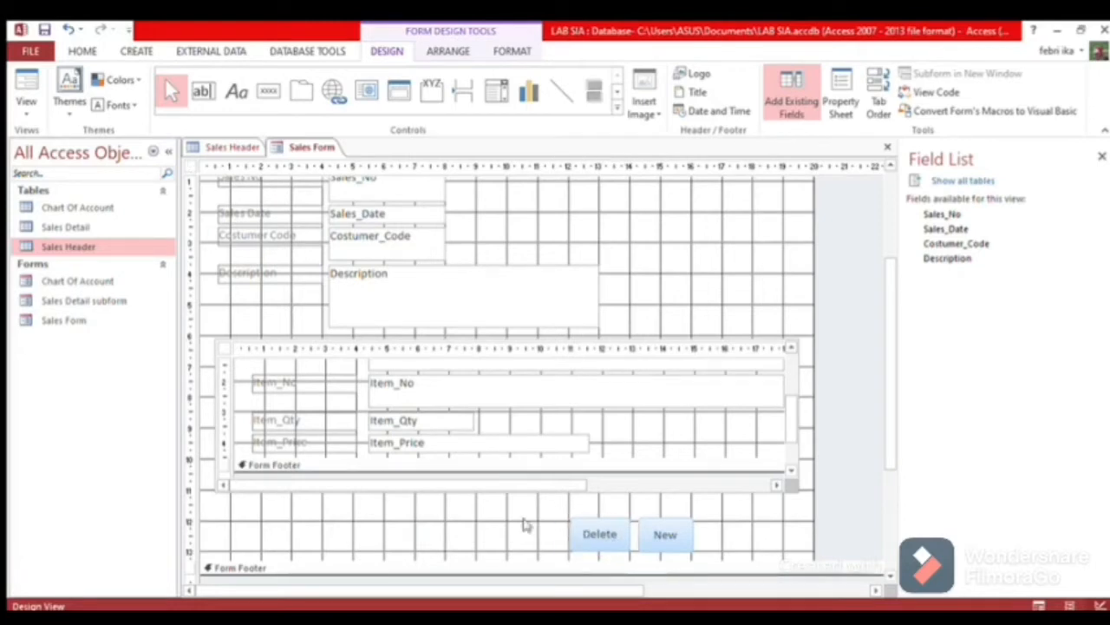
Step: Add a previous-record arrow button just left of Delete and a next-record arrow button just right of New
click(268, 91)
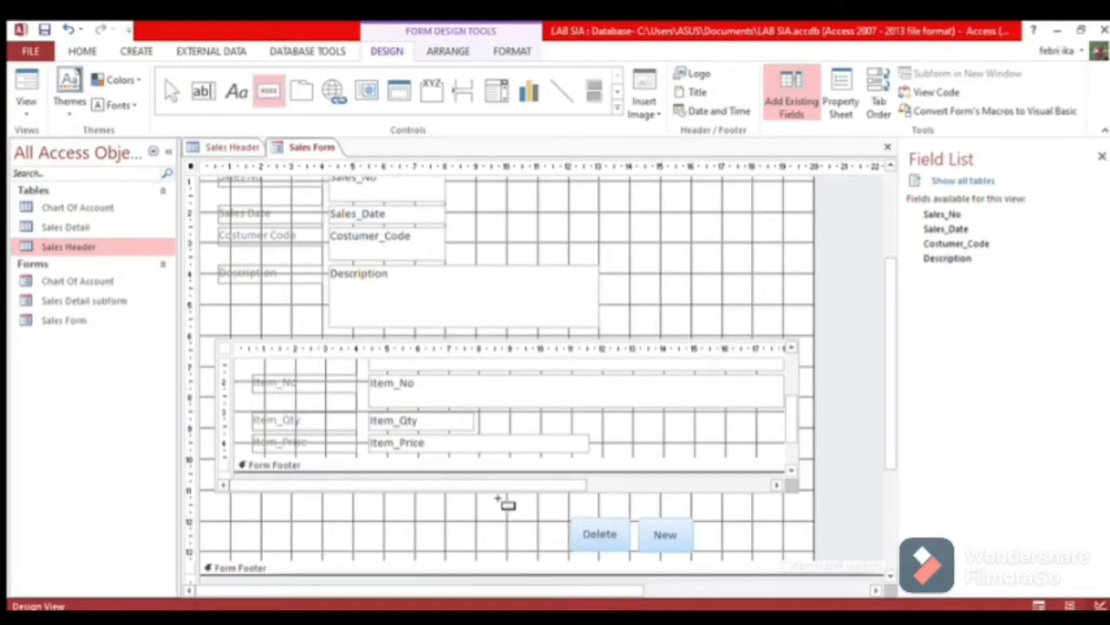
drag(498, 504, 527, 543)
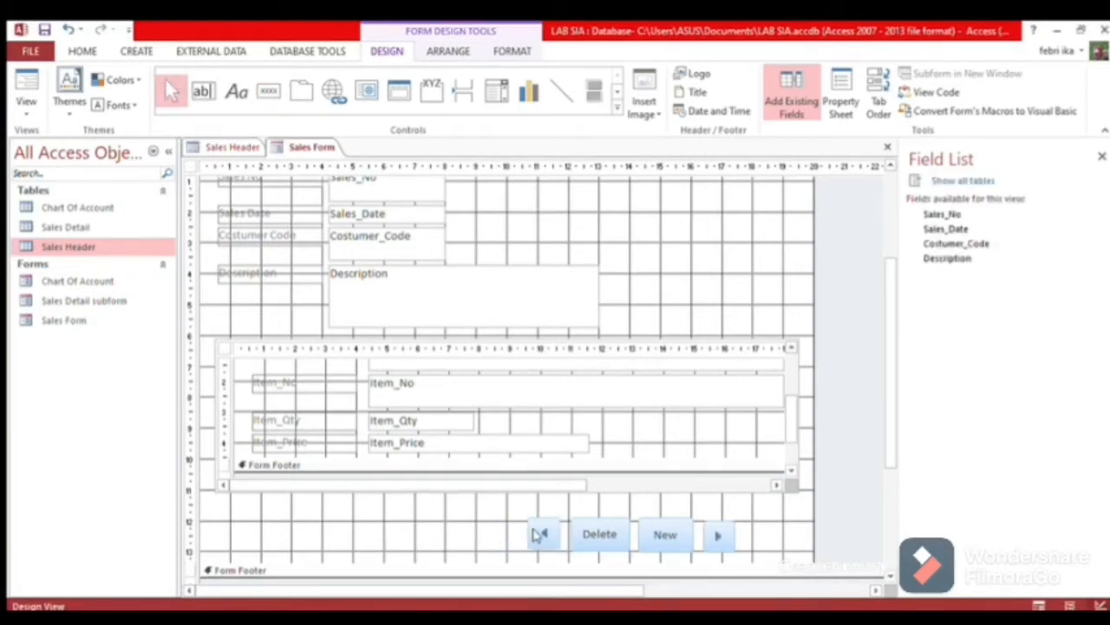
click(545, 539)
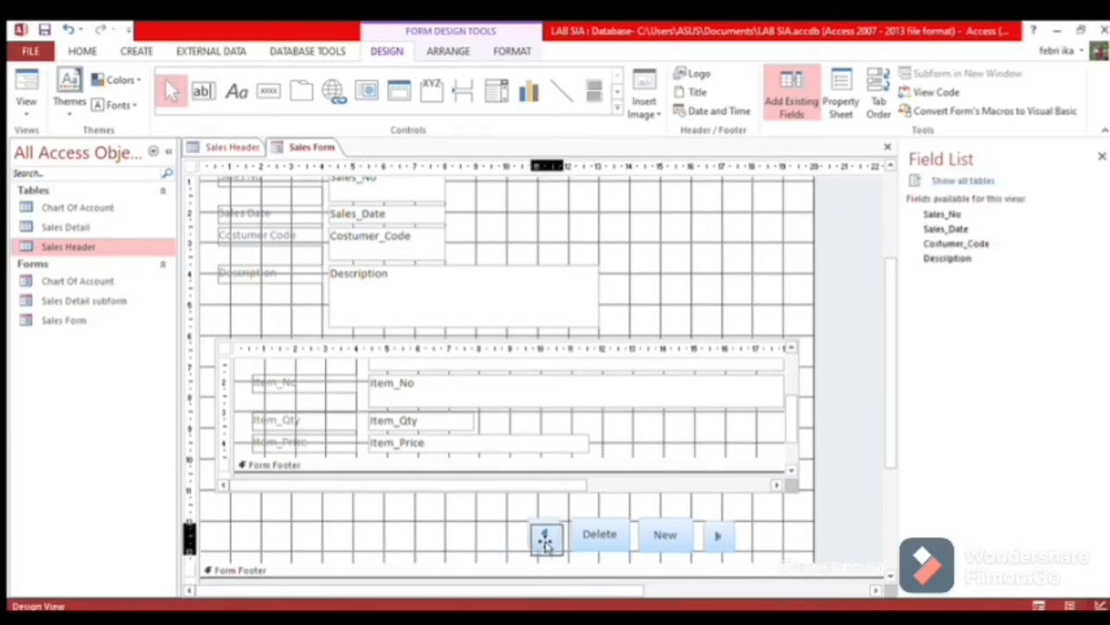
click(496, 542)
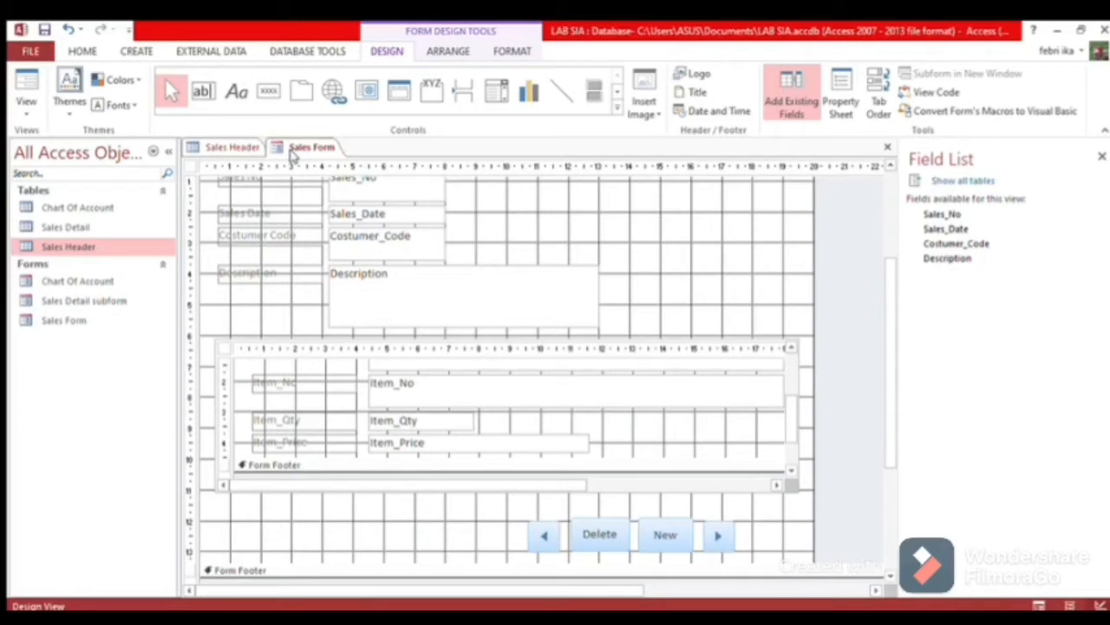
Step: Display the Sales Form in Form View to check its fields, subform and command buttons
right_click(293, 154)
click(326, 228)
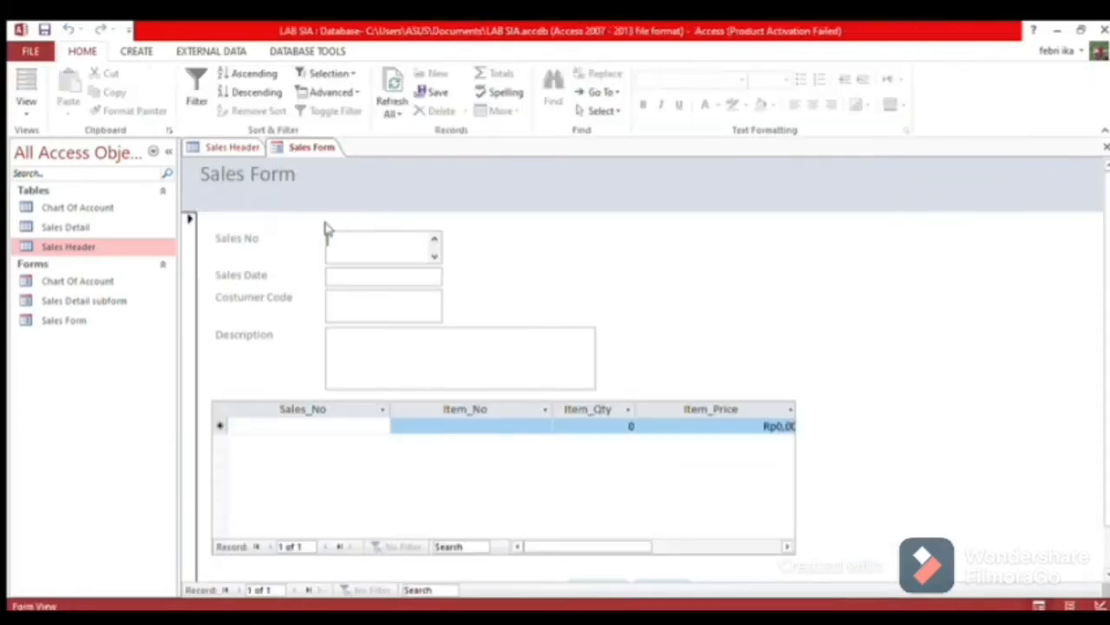
drag(524, 545, 553, 550)
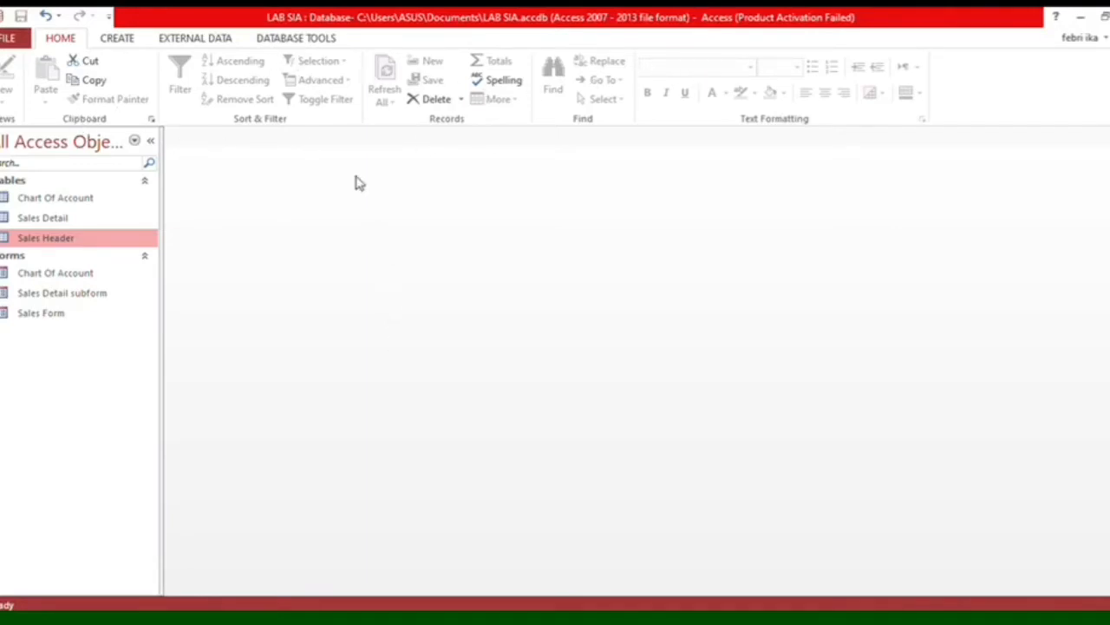
Step: Create a query design with the Sales Header and Sales Detail tables, joined to include all Sales Header records
click(119, 38)
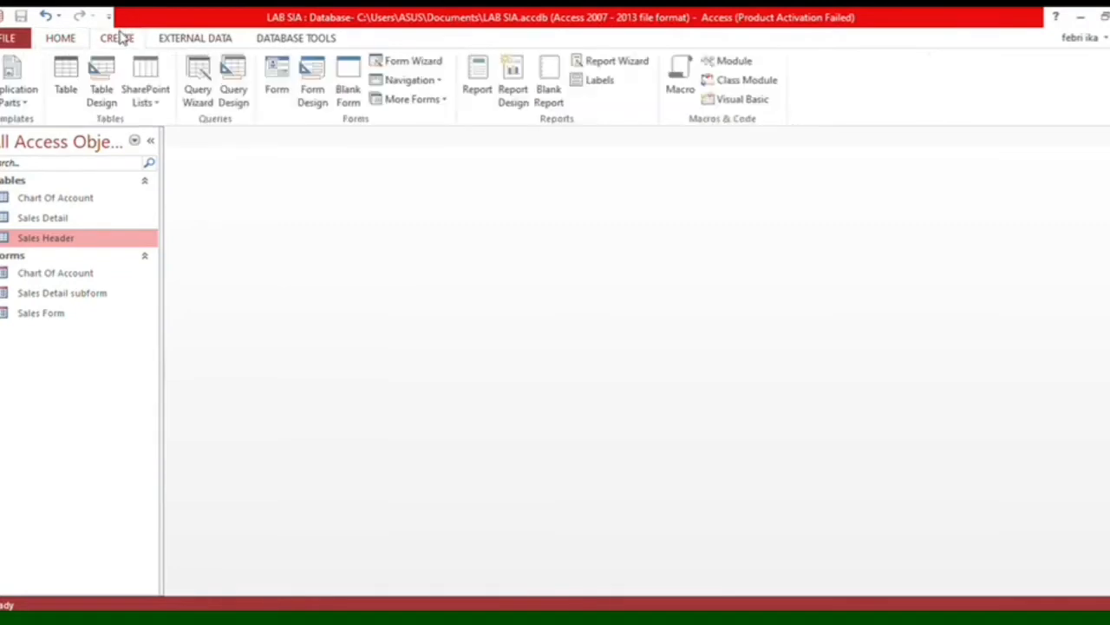
click(234, 94)
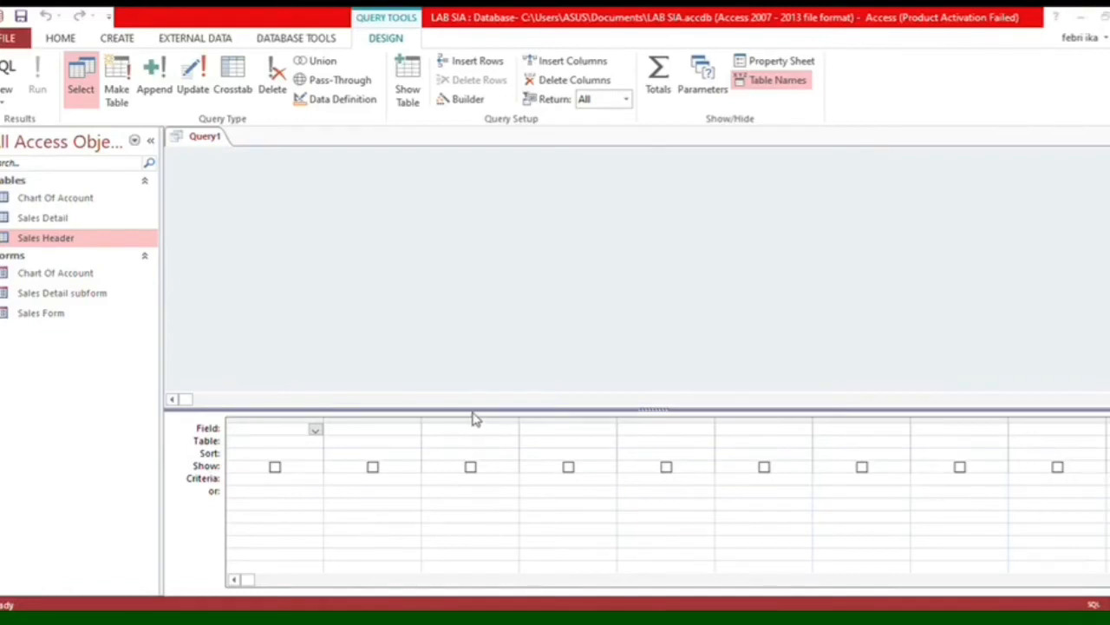
click(583, 593)
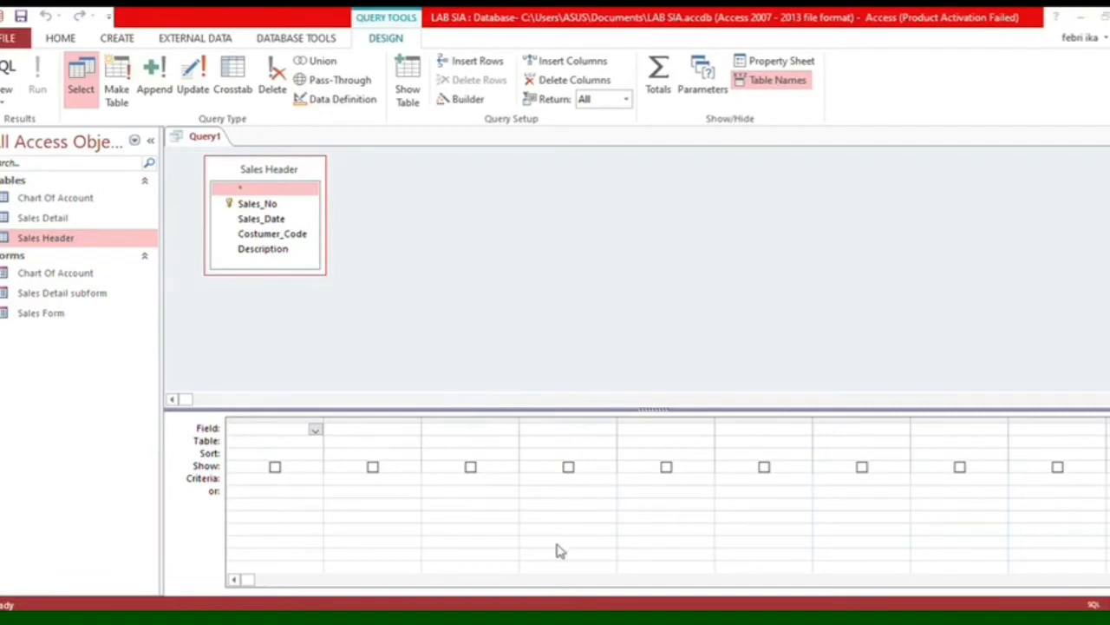
click(592, 598)
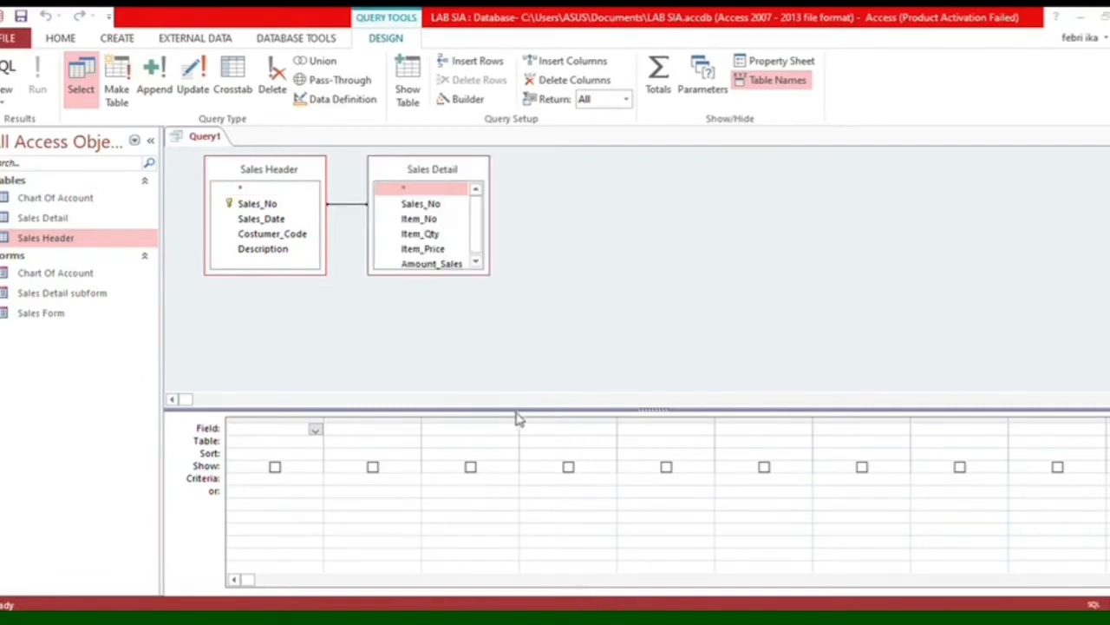
click(678, 354)
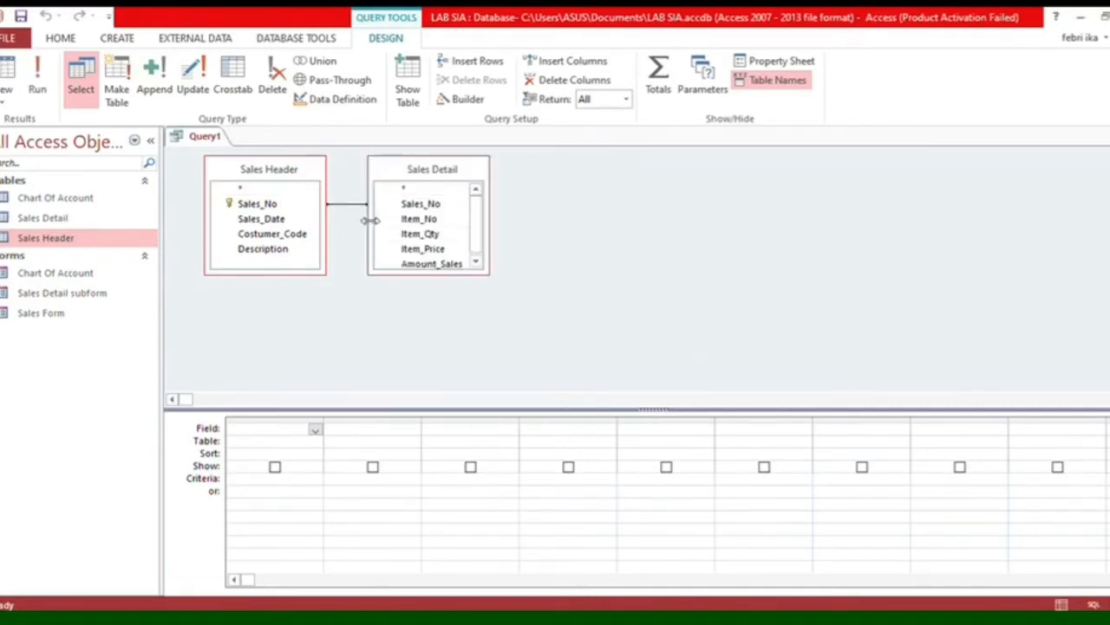
click(340, 205)
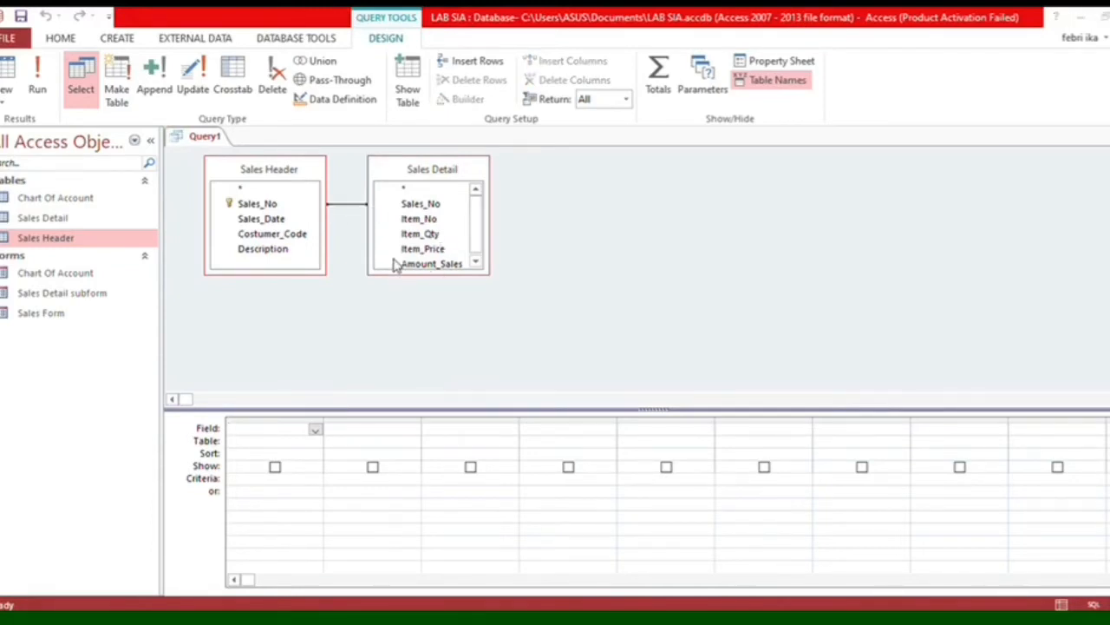
click(481, 314)
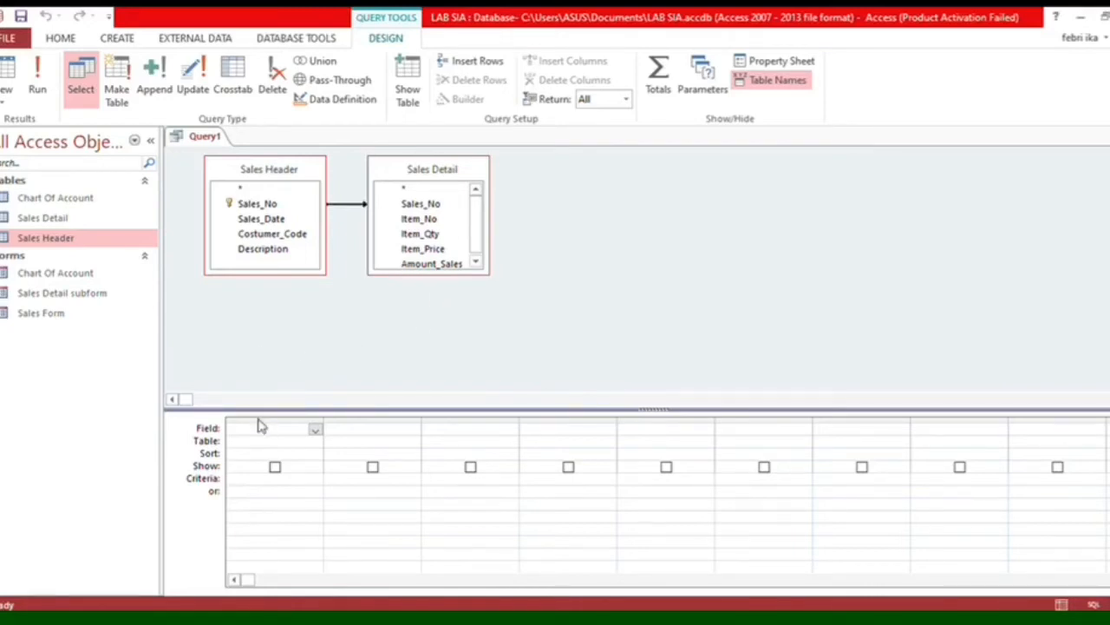
Step: Add the Sales_No, Sales_Date and Description fields from Sales Header to the query grid
click(257, 204)
double_click(257, 204)
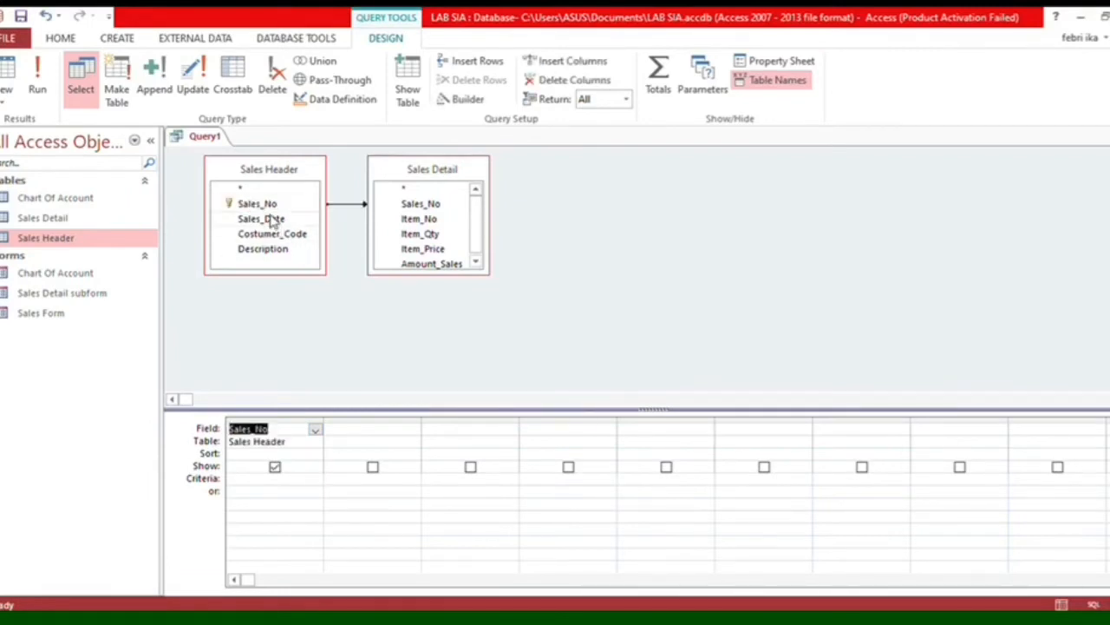
double_click(269, 218)
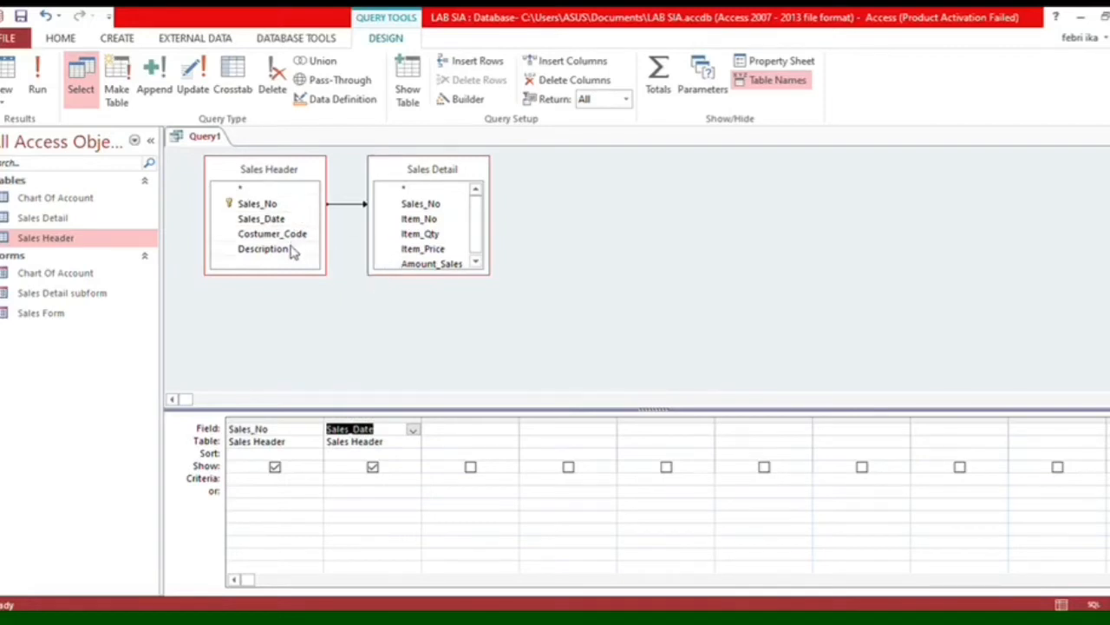
double_click(264, 249)
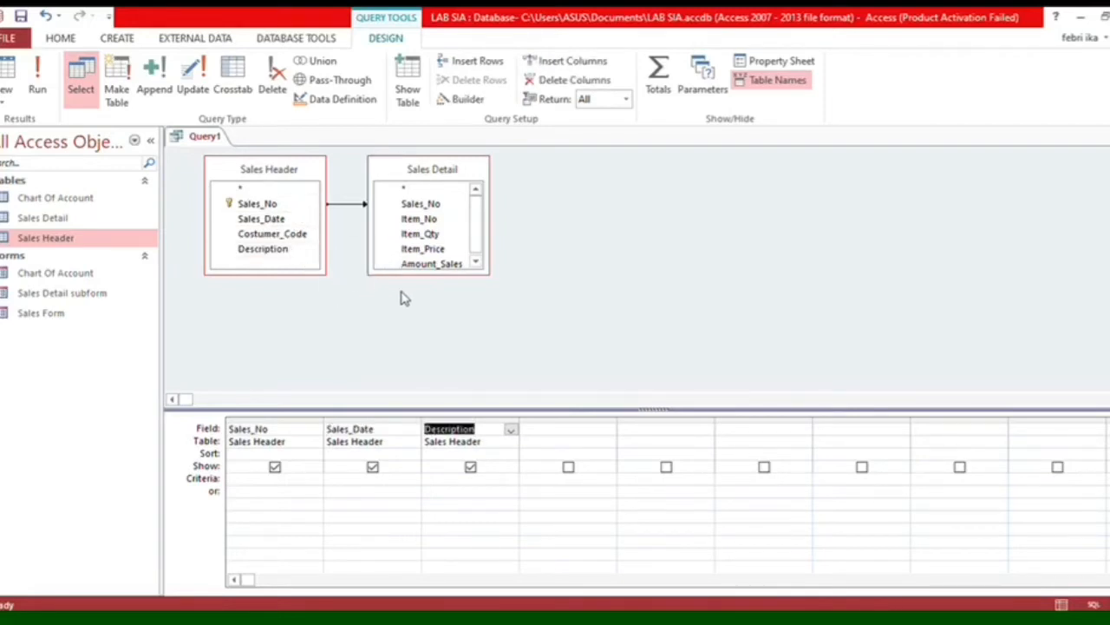
click(568, 434)
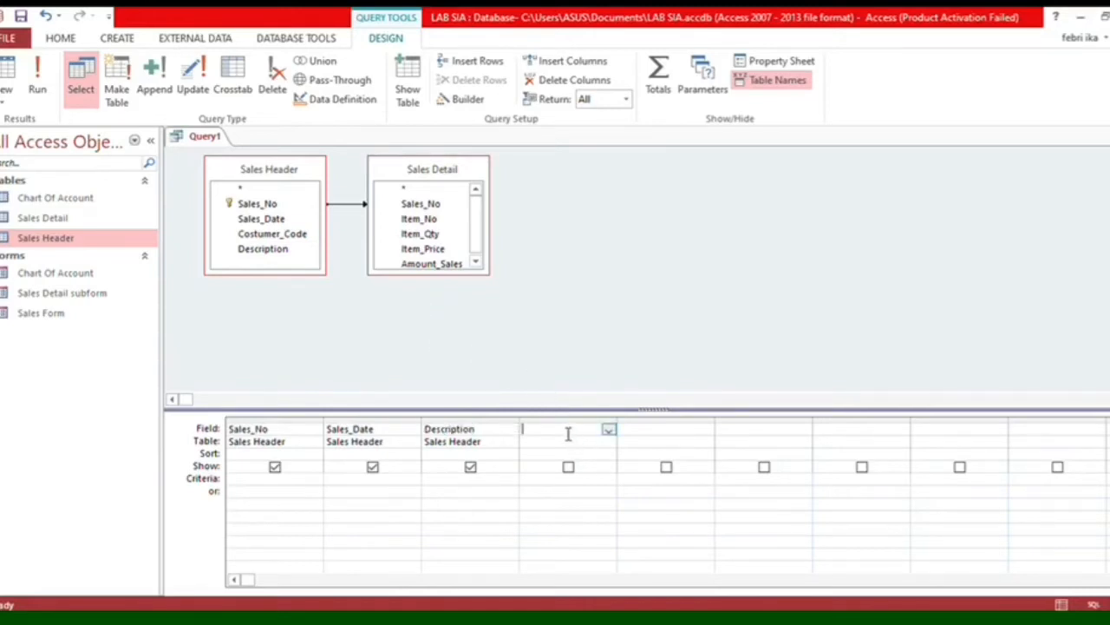
key(Caps_Lock)
key(Caps_Lock)
click(570, 444)
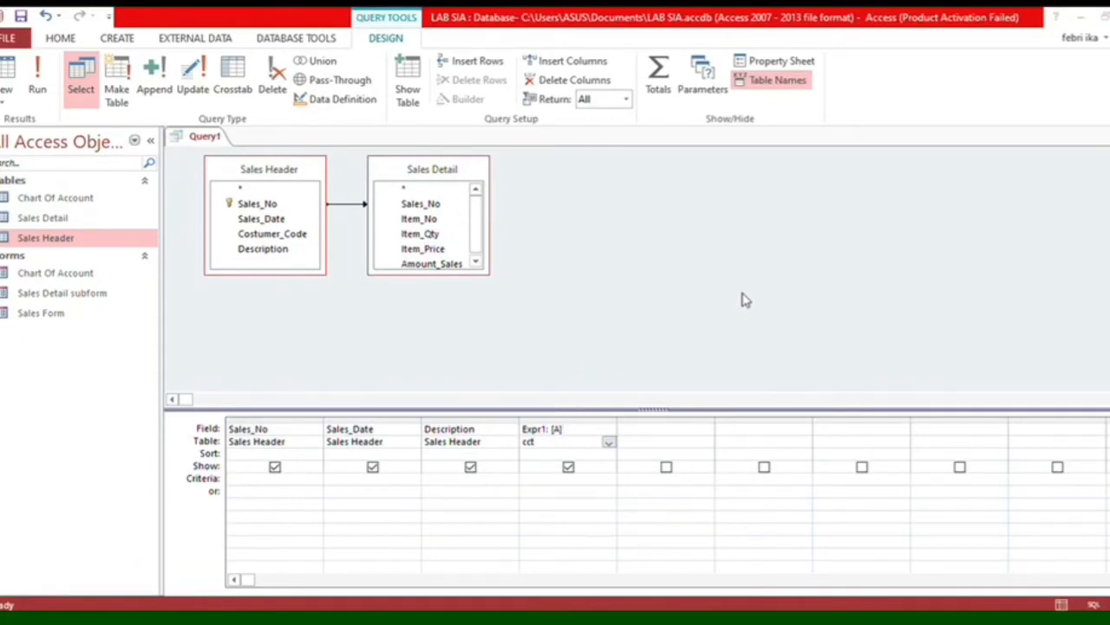
key(BackSpace)
key(BackSpace)
key(BackSpace)
click(570, 431)
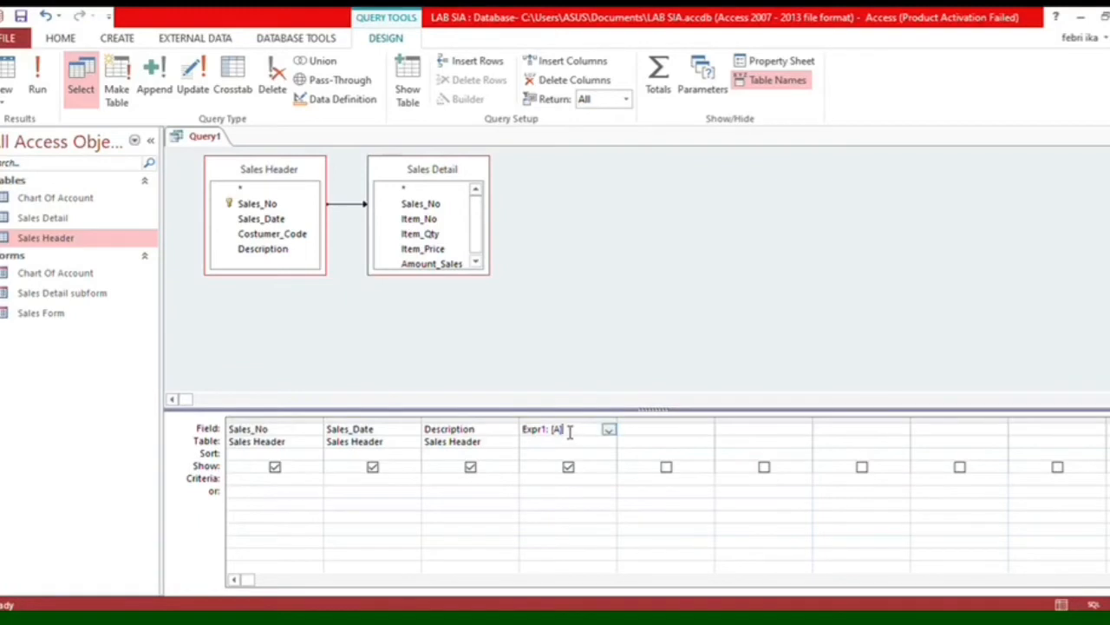
key(BackSpace)
key(BackSpace)
key(BackSpace)
key(BackSpace)
key(BackSpace)
key(BackSpace)
key(BackSpace)
key(BackSpace)
key(BackSpace)
key(BackSpace)
Step: Define the query's fourth column as the calculated field Acct No: 101
key(Caps_Lock)
text(A)
key(Caps_Lock)
text(cct:)
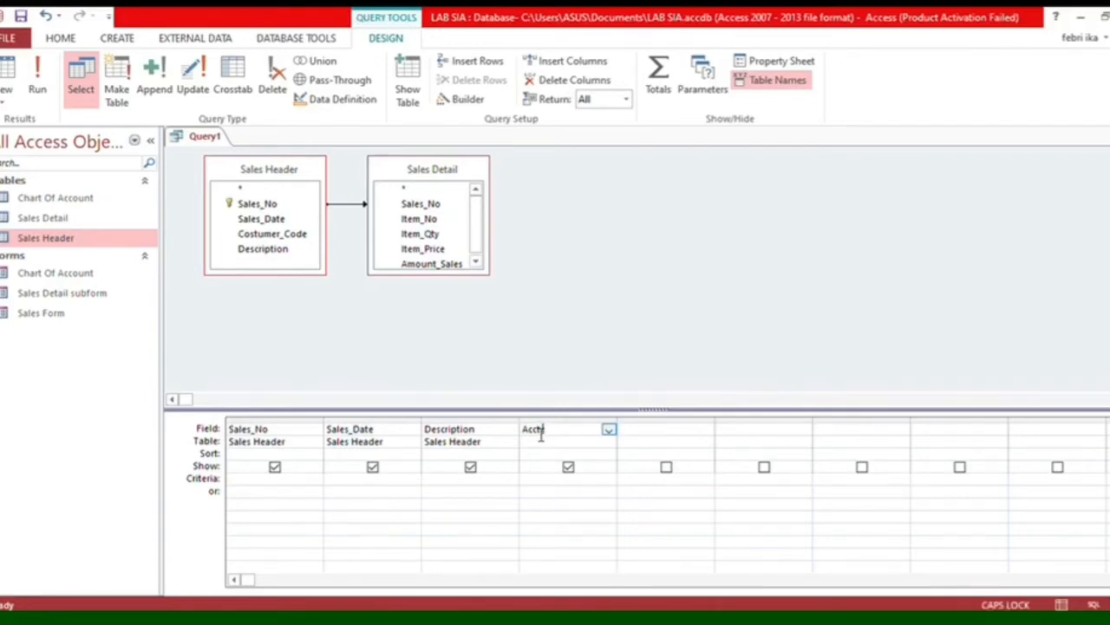
text(No: 101)
Step: Define the query's fifth column as a calculated Debit field using a Sum expression on Sales Detail
click(671, 432)
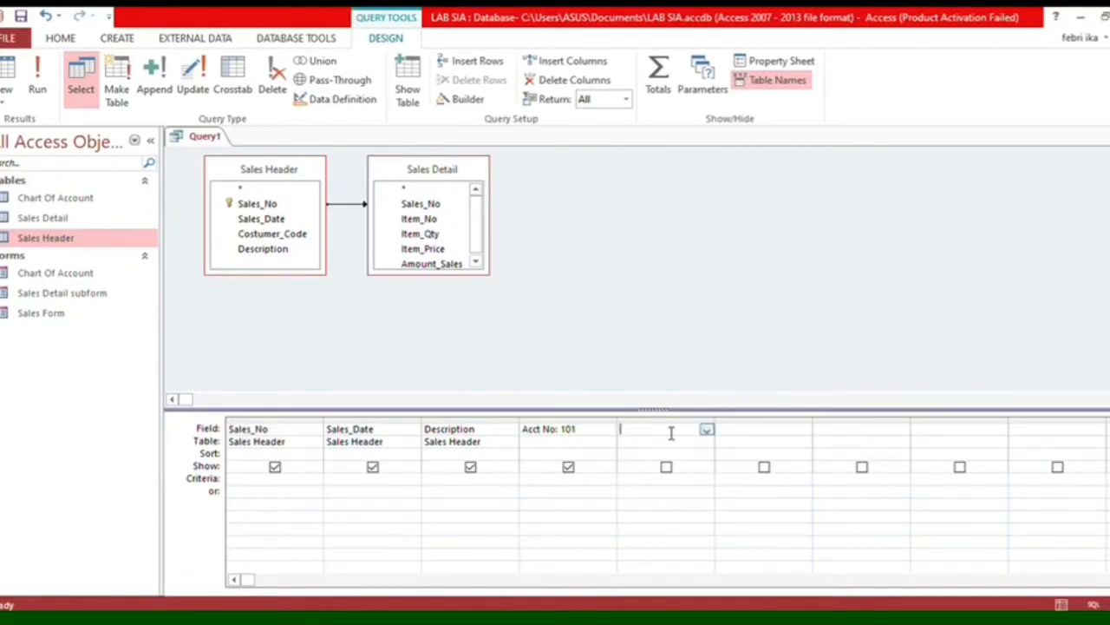
key(Caps_Lock)
text(D)
key(Caps_Lock)
text(ebit:)
key(Caps_Lock)
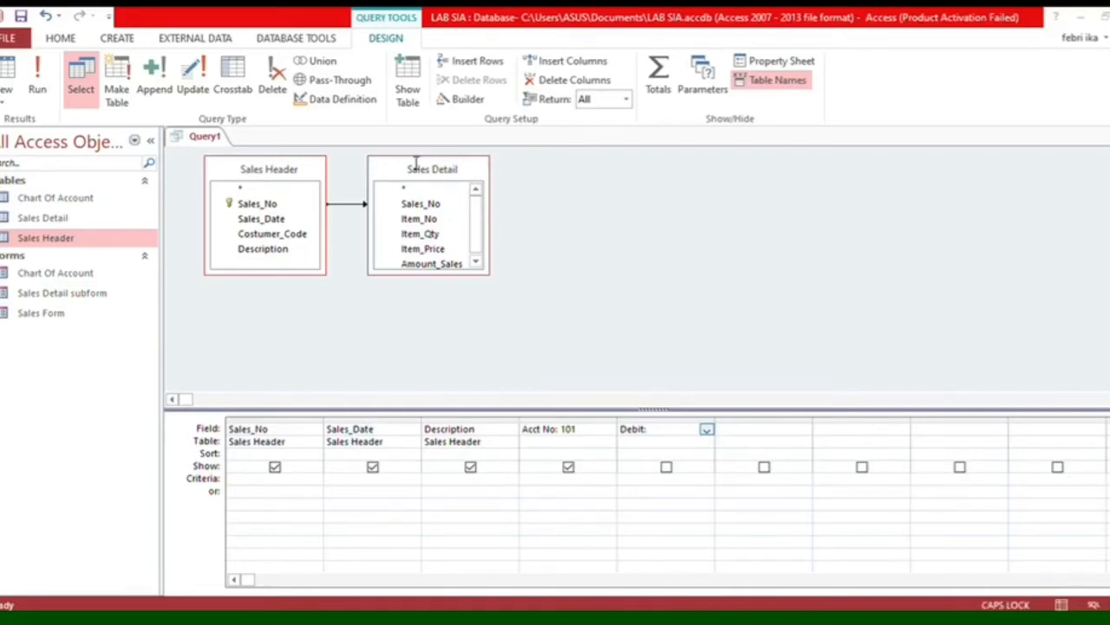
key(Caps_Lock)
key(Caps_Lock)
key(Caps_Lock)
click(727, 162)
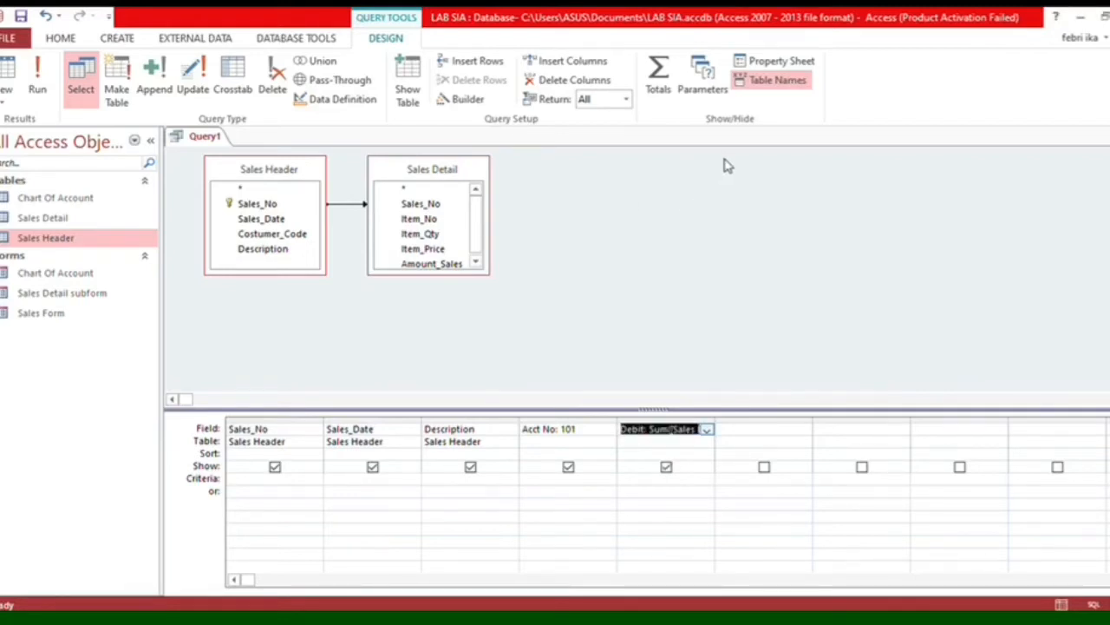
Step: Define the query's sixth column as the calculated field Credit: 0
click(746, 438)
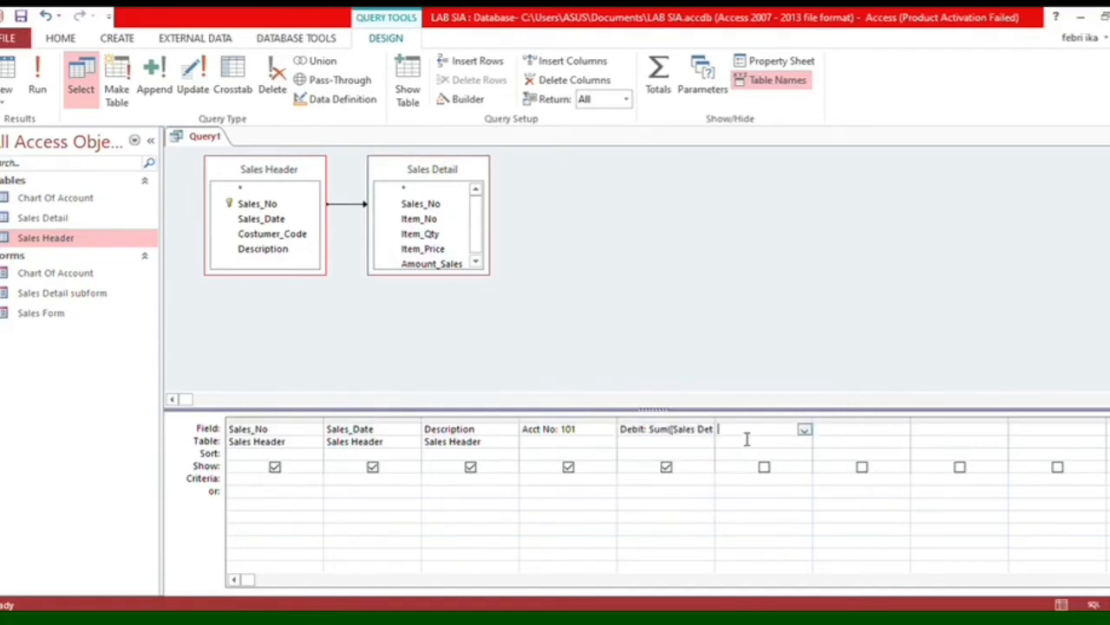
key(Caps_Lock)
text(C)
key(Caps_Lock)
text(redit:0)
Step: Enable the query's Total row and set it to Expression for the Debit and Credit columns
click(659, 69)
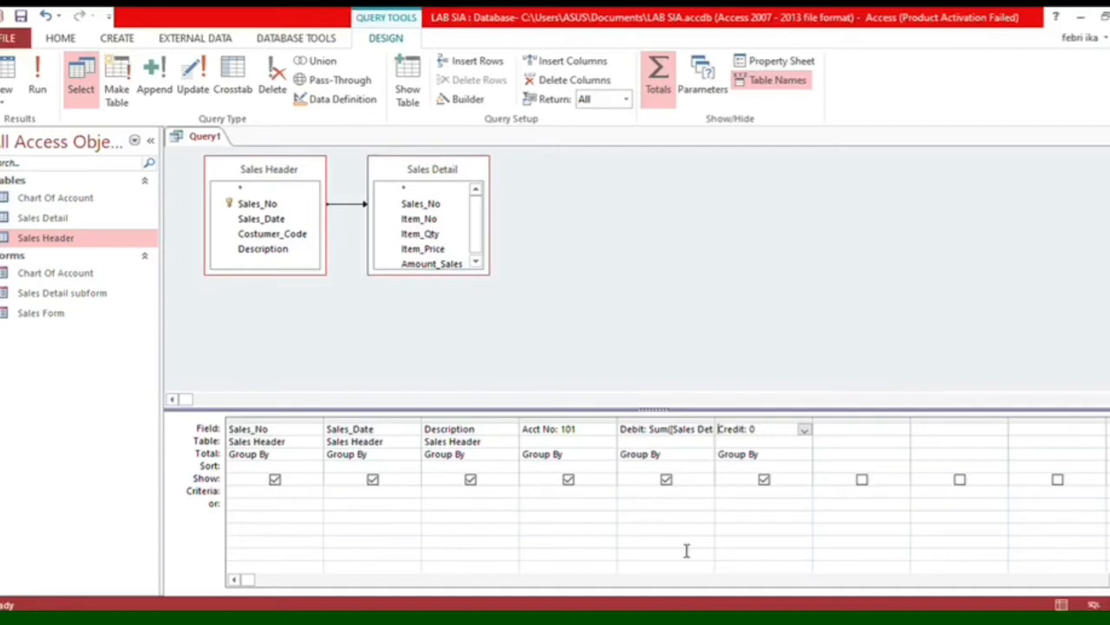
click(671, 454)
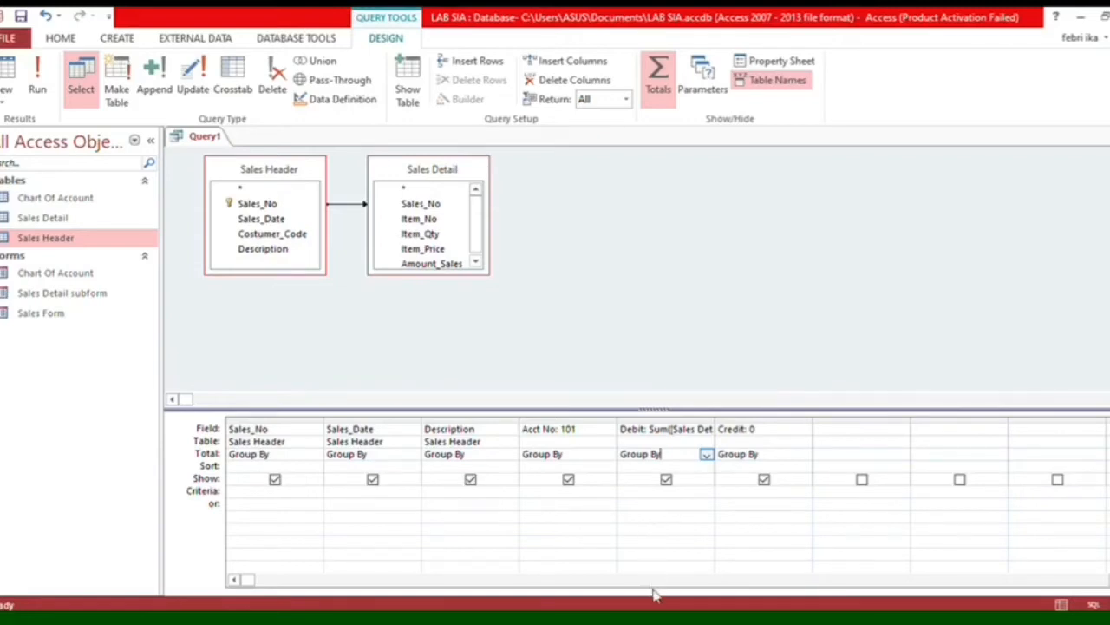
click(658, 584)
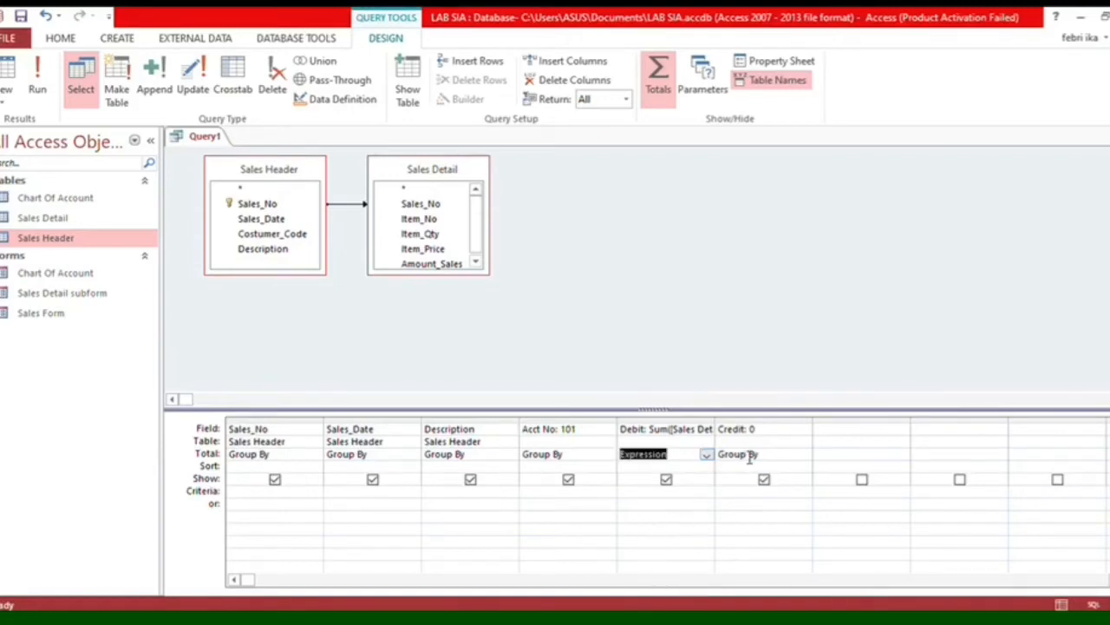
click(750, 456)
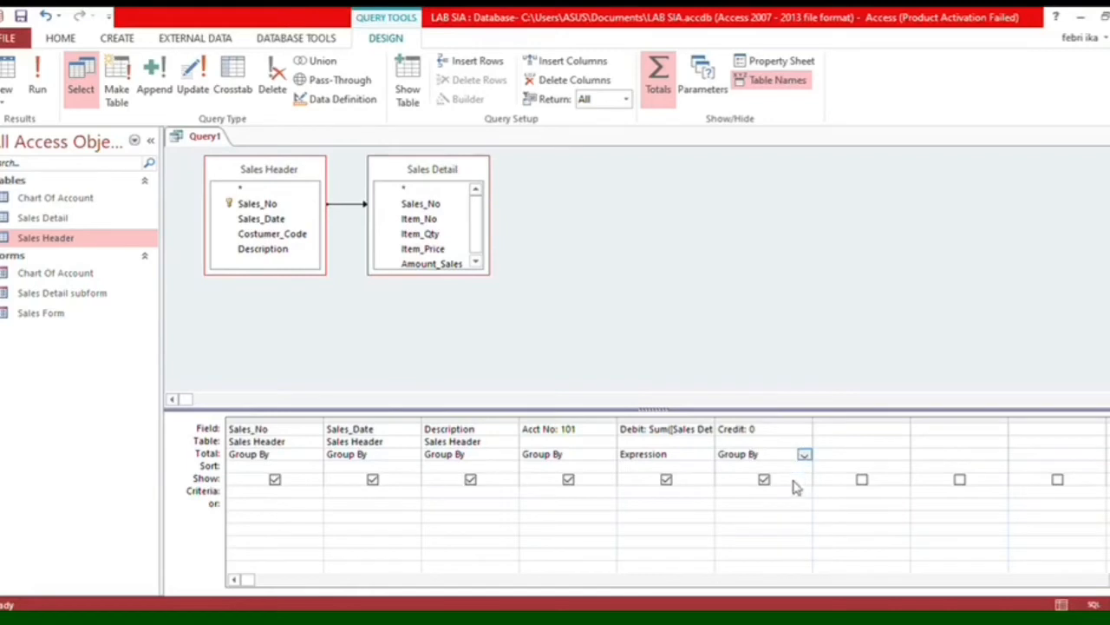
click(764, 586)
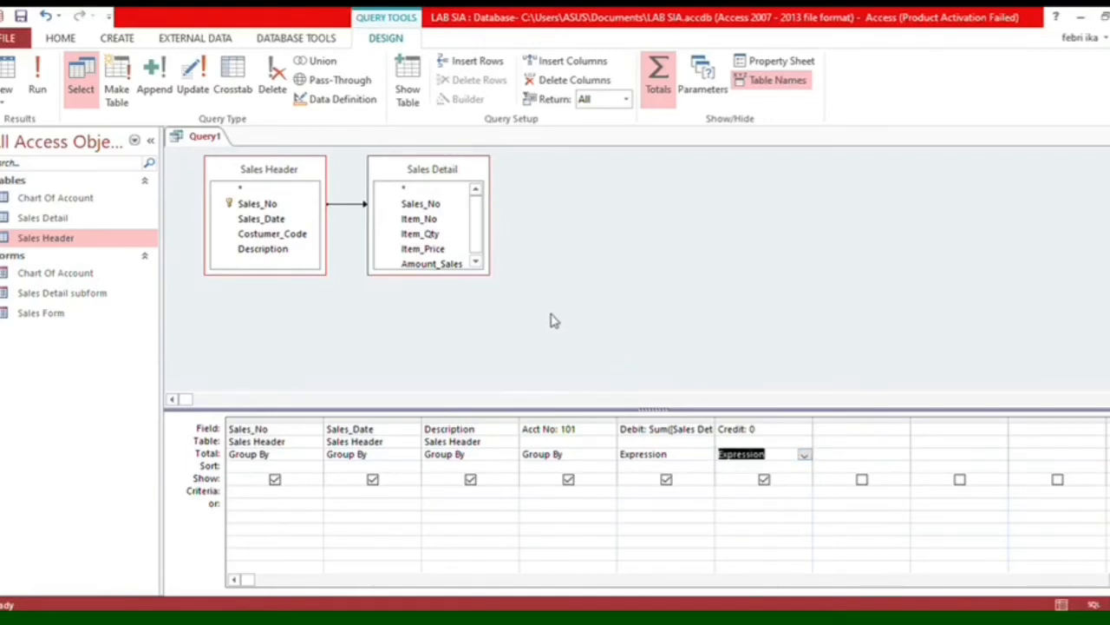
Step: Save the query as Sales Debit
click(195, 141)
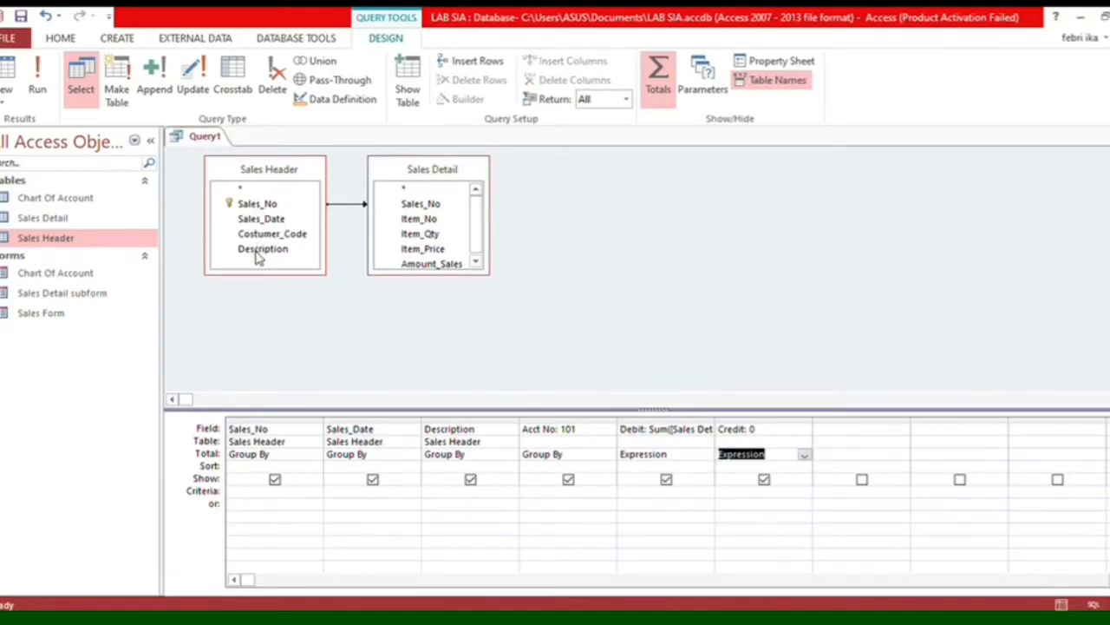
key(ctrl+s)
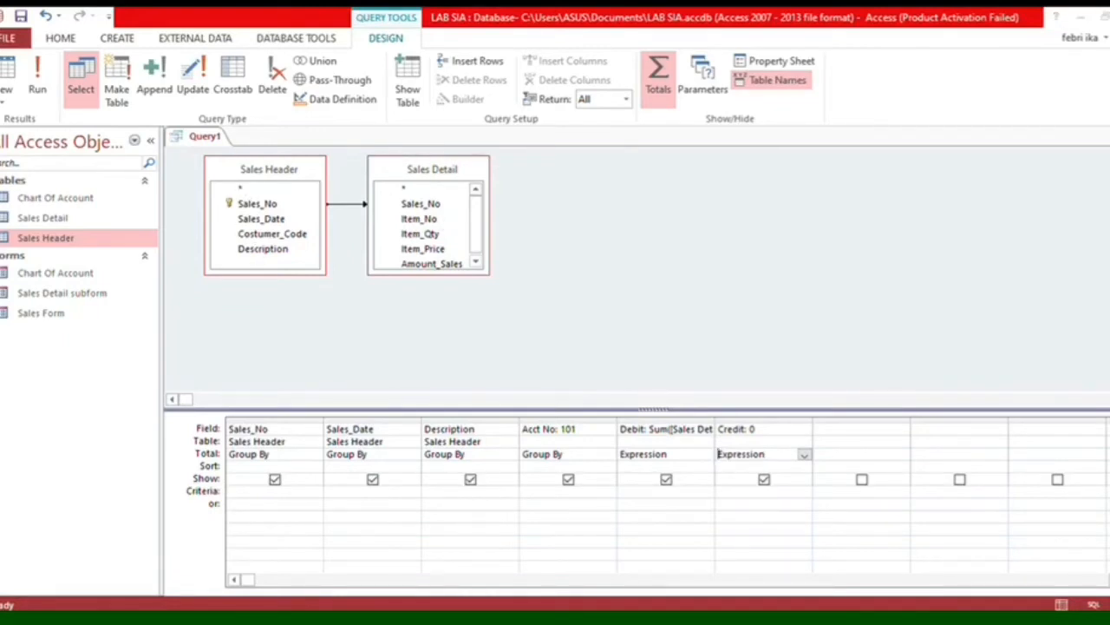
key(Caps_Lock)
key(Caps_Lock)
key(Caps_Lock)
key(Caps_Lock)
key(Caps_Lock)
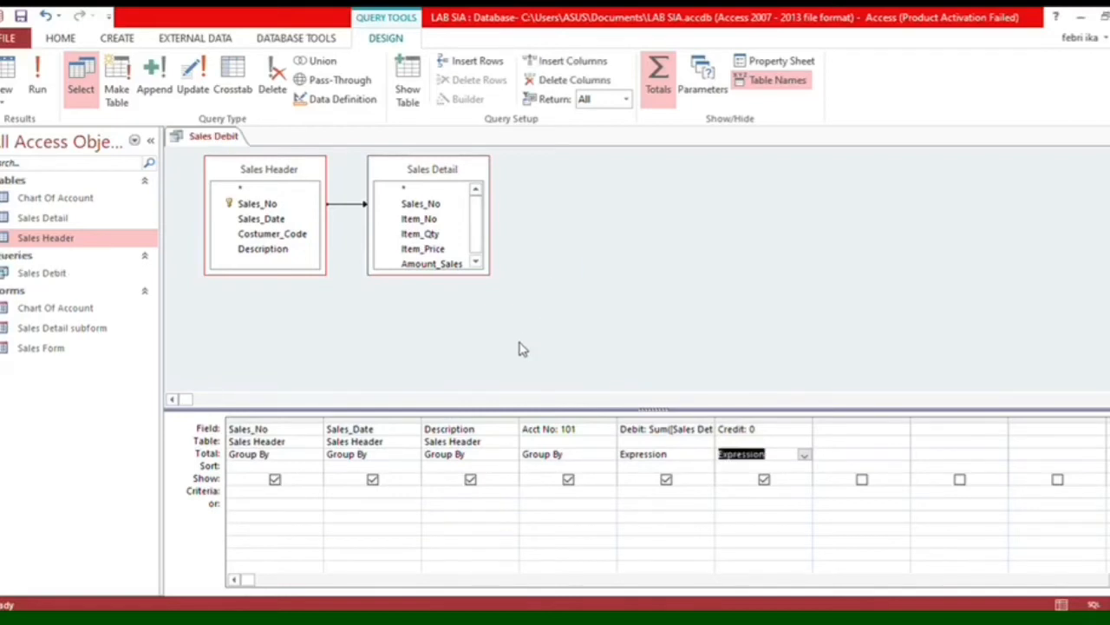
Step: Show the Sales Debit query in Datasheet View to check its columns
click(213, 137)
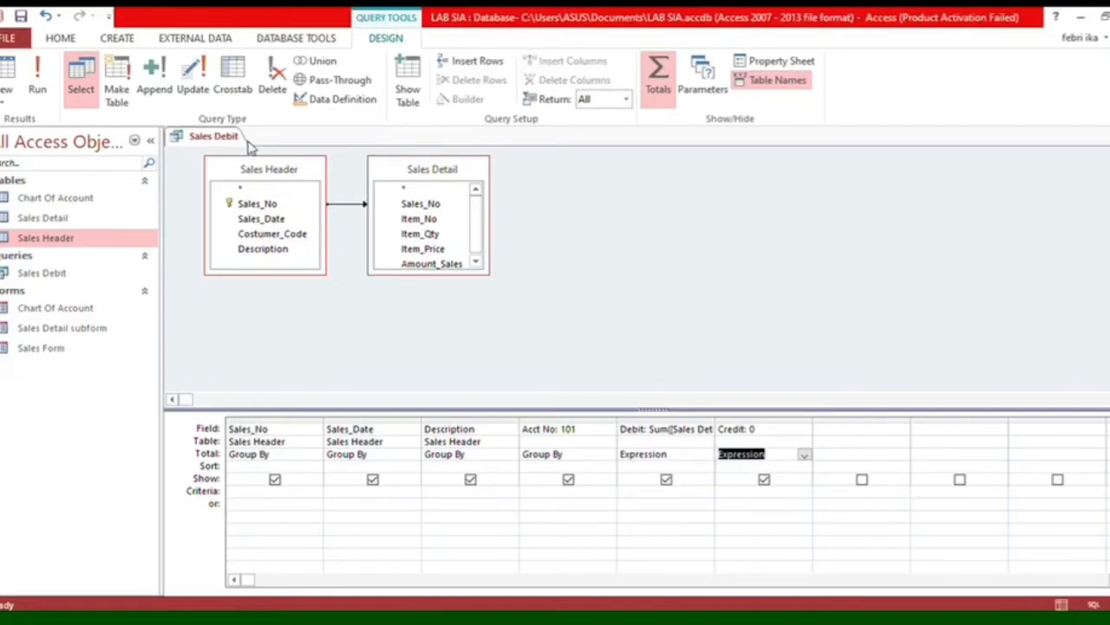
click(267, 253)
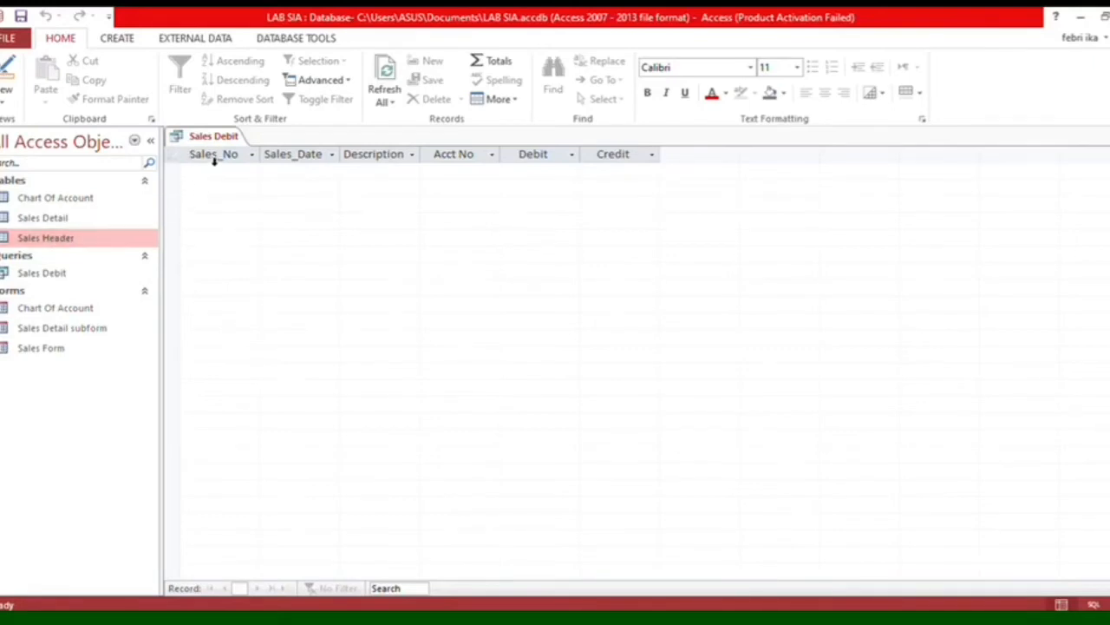
click(81, 276)
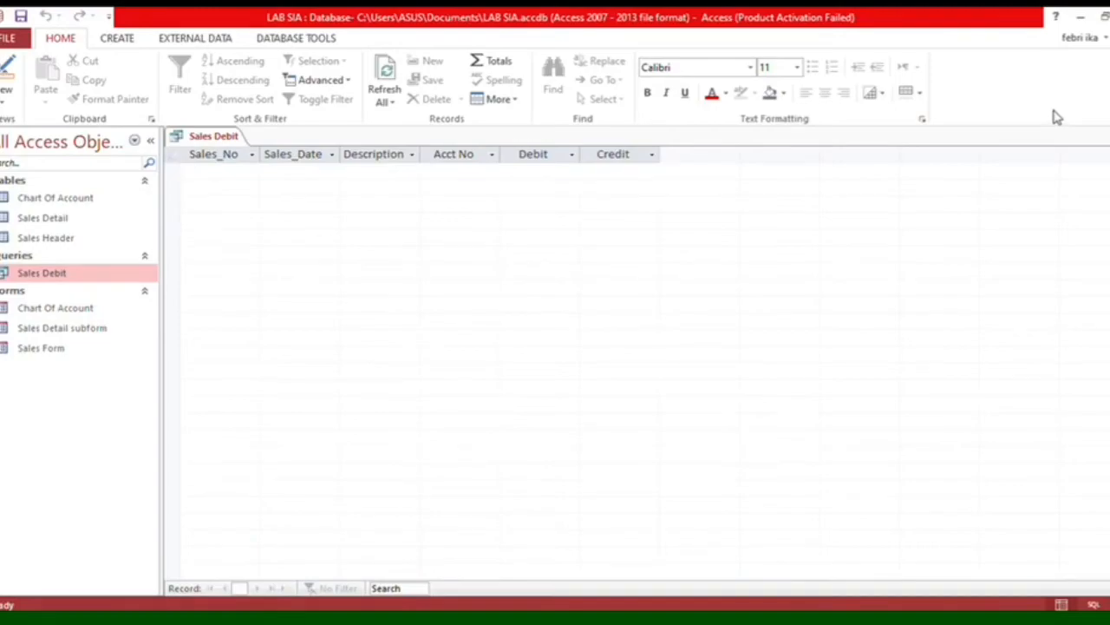
Step: Close the Sales Debit query and create a new design query containing the Sales Header and Sales Detail tables
click(1105, 136)
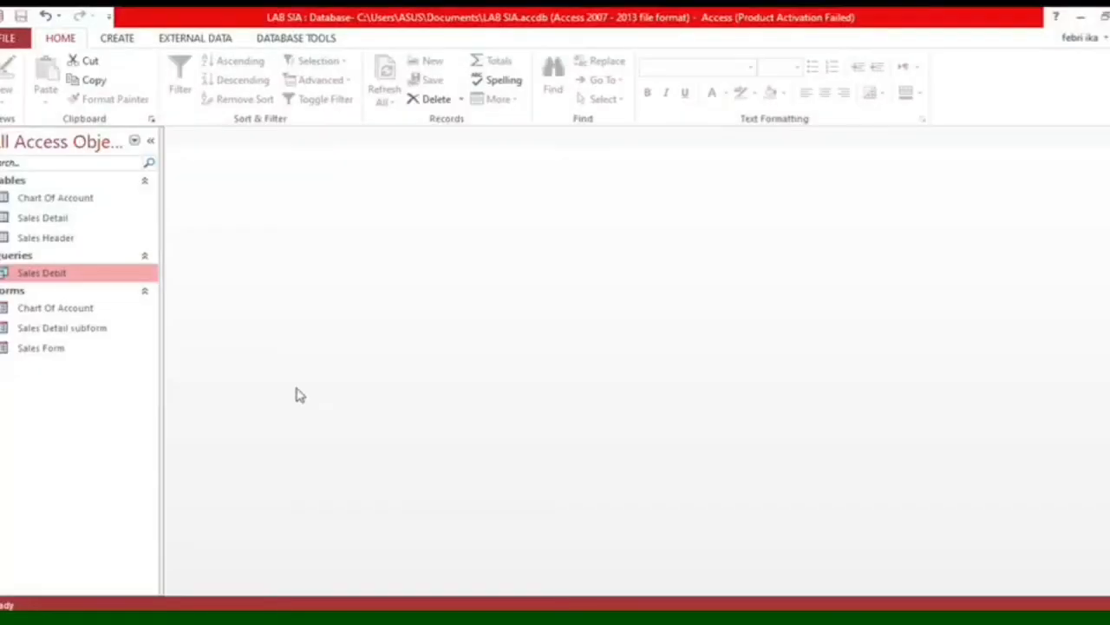
click(118, 38)
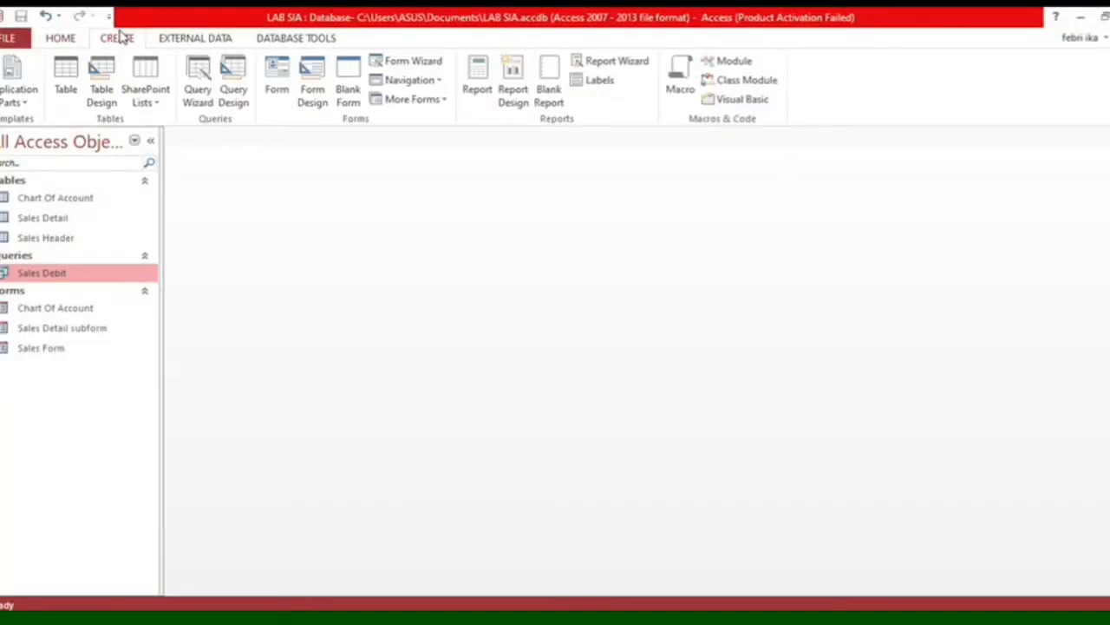
click(235, 101)
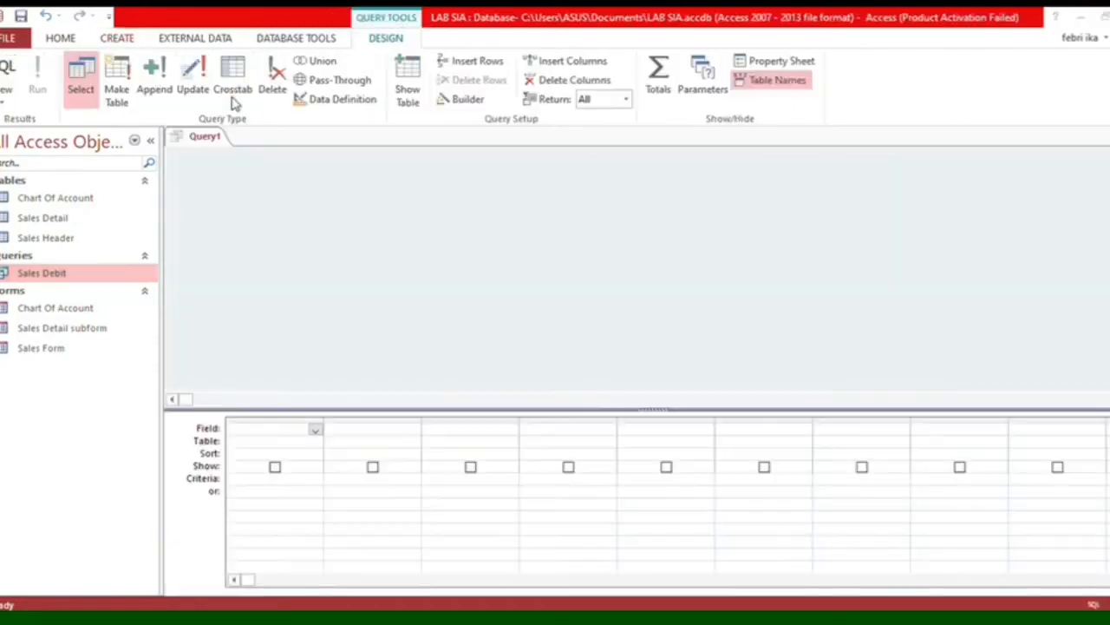
double_click(471, 424)
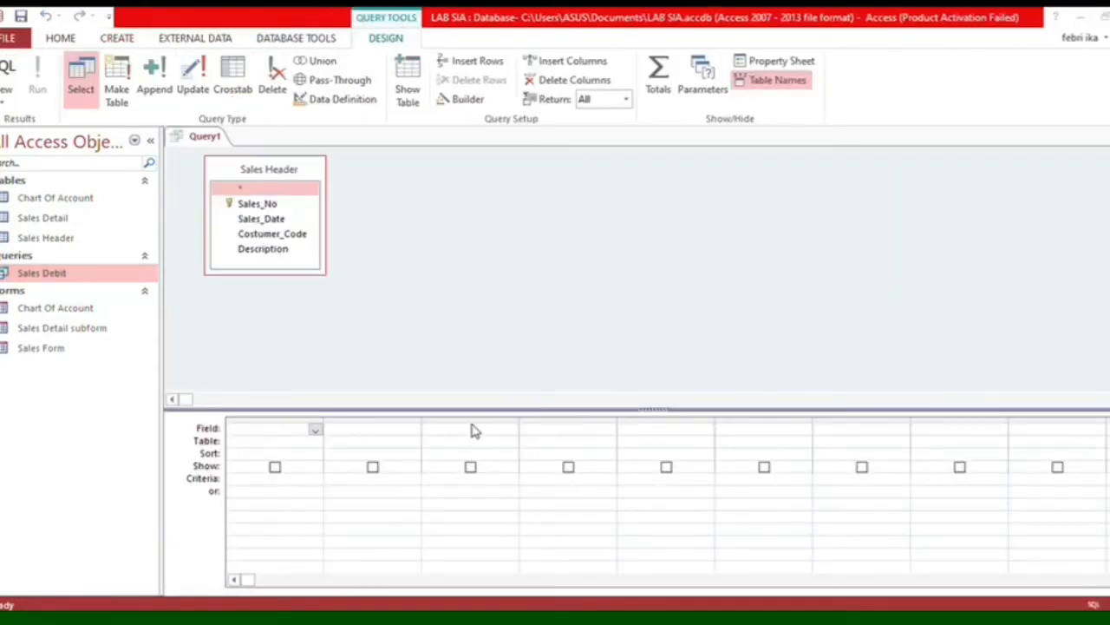
double_click(467, 412)
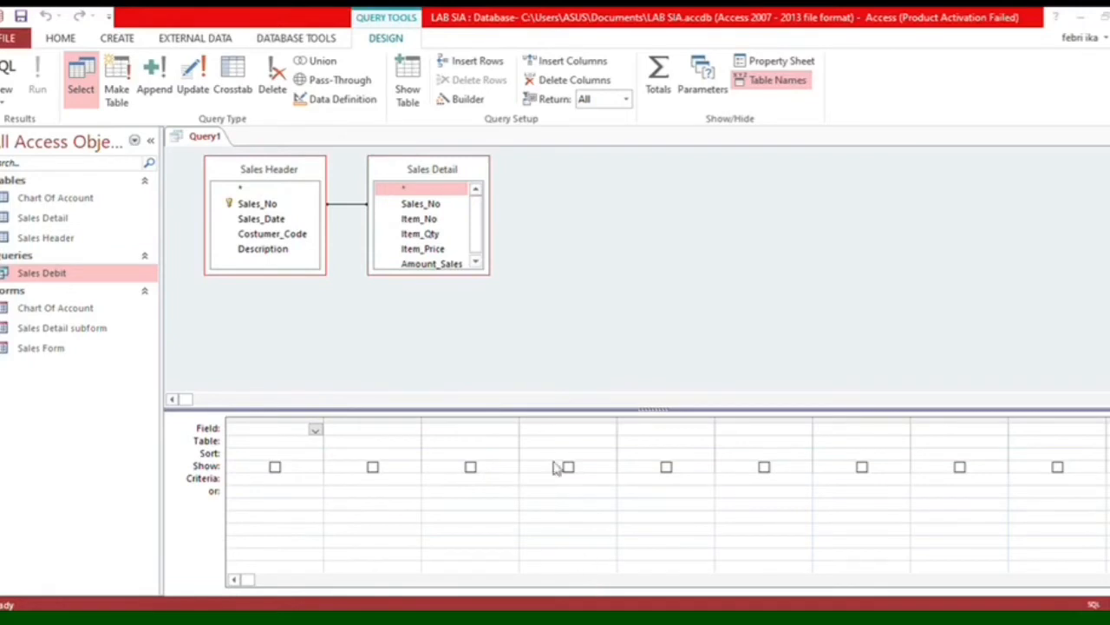
click(685, 362)
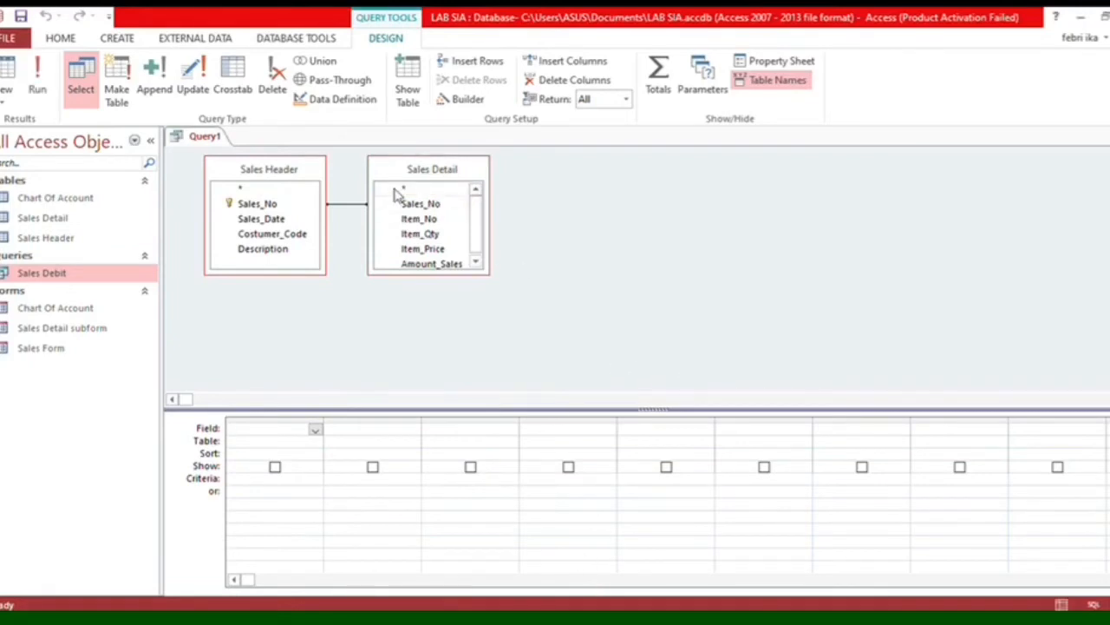
Step: Change the join between the two tables to a left join that includes all records from Sales Header
click(340, 206)
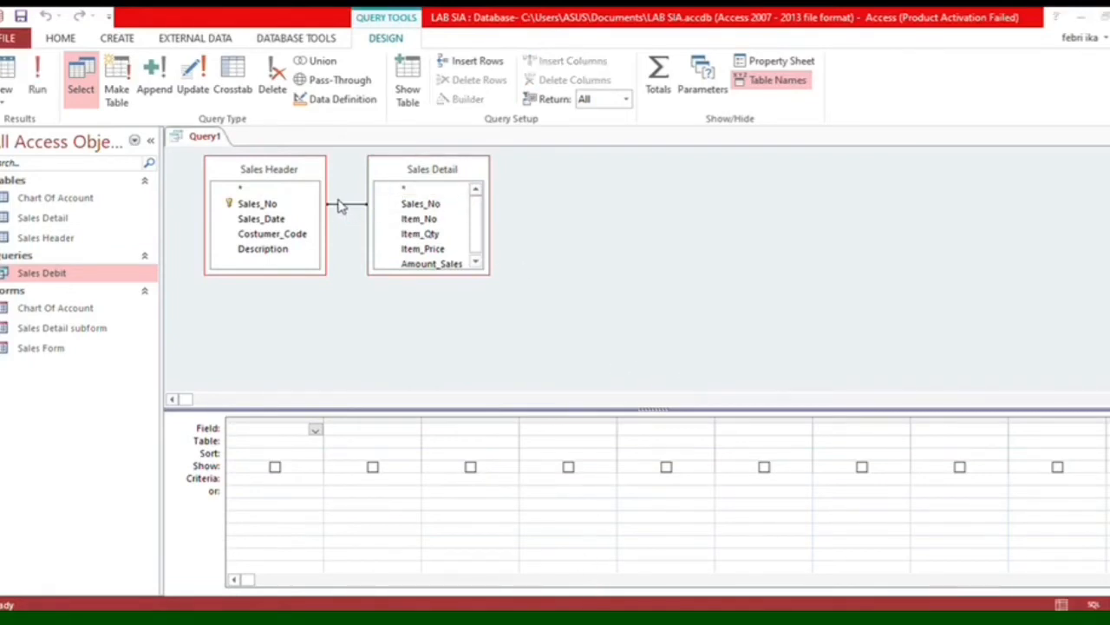
click(392, 261)
click(490, 308)
Step: Add the Sales_No, Sales_Date and Description fields from Sales Header to the query
double_click(282, 206)
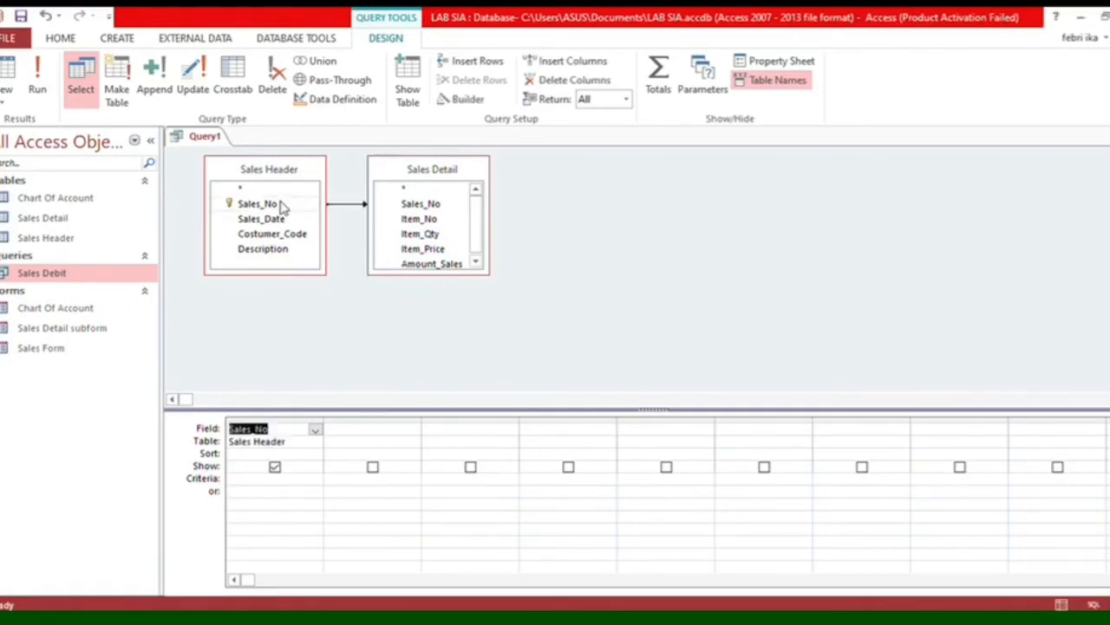
double_click(274, 220)
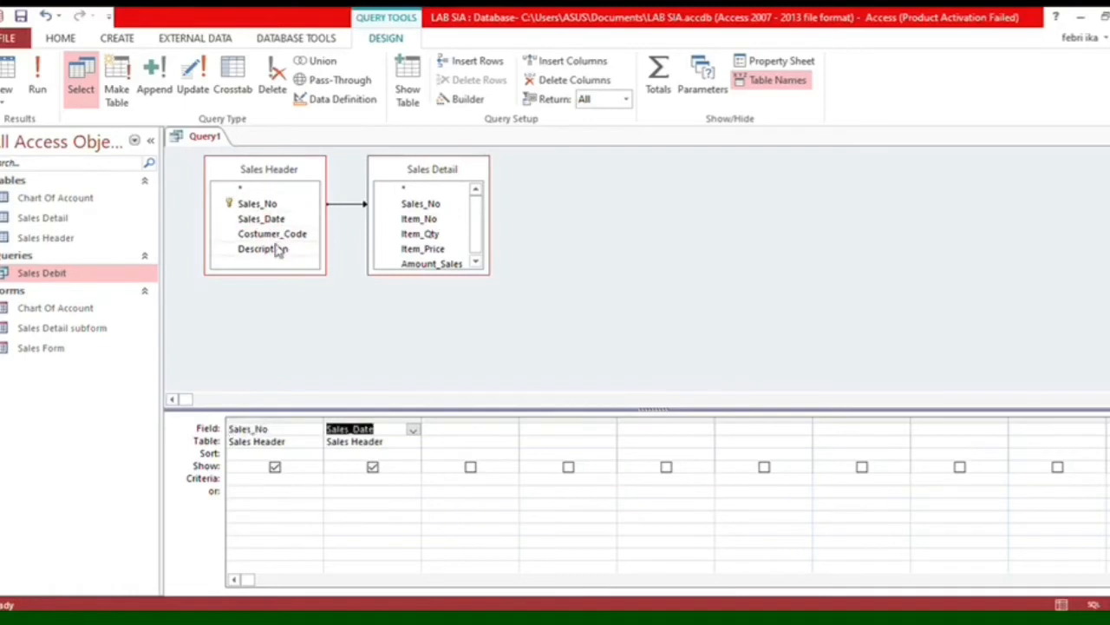
double_click(277, 249)
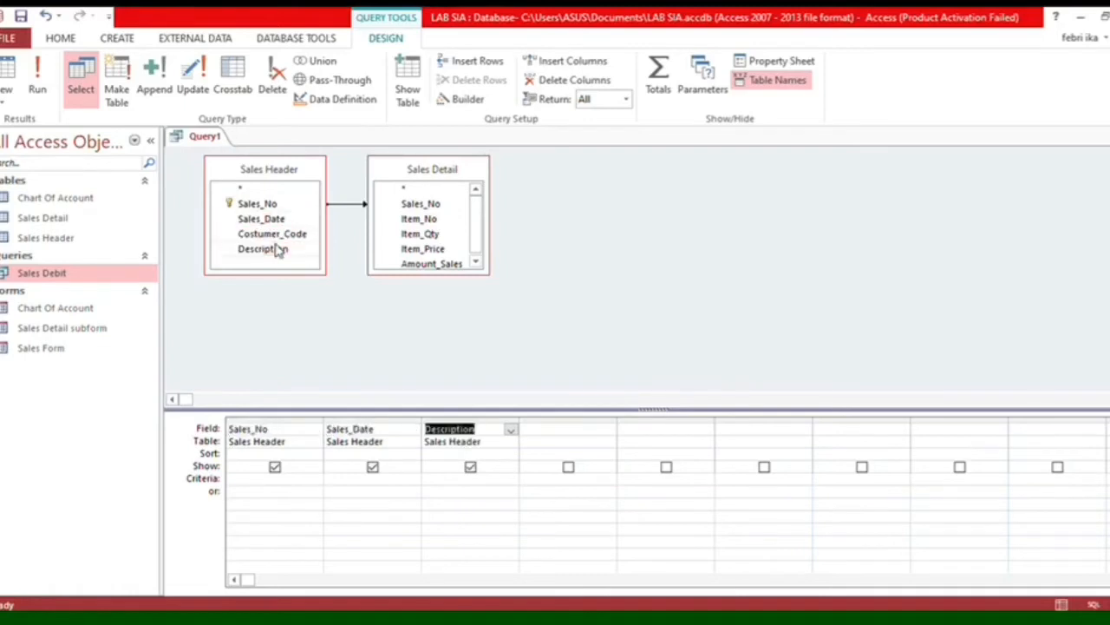
Step: Define the query's fourth column as the calculated field Account No: 401
click(532, 434)
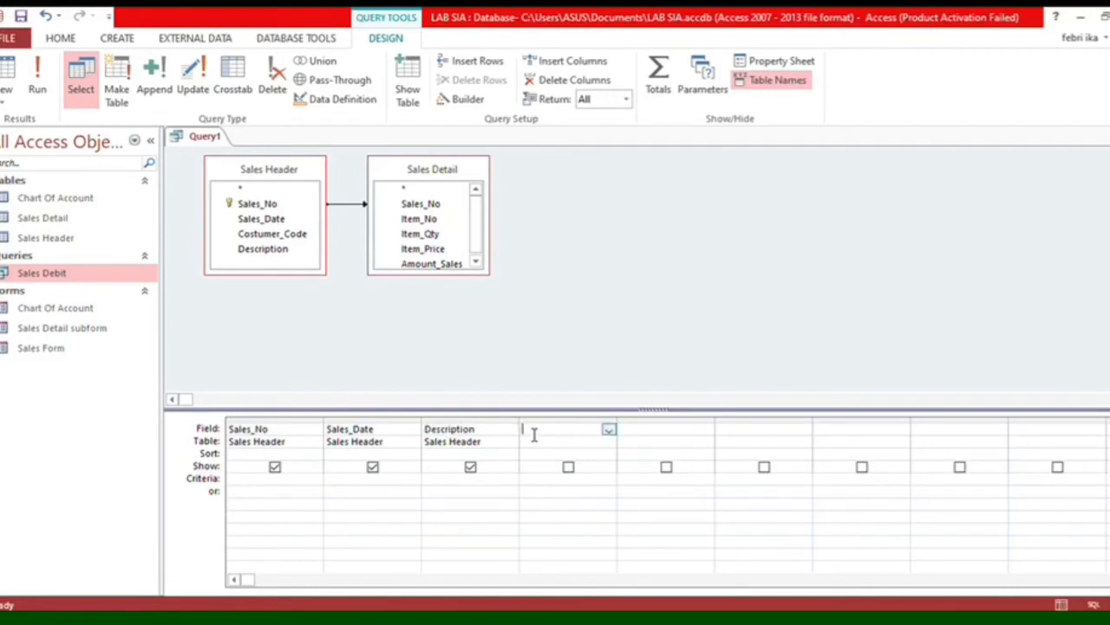
key(Caps_Lock)
text(A)
key(Caps_Lock)
text(ccount)
key(Caps_Lock)
text(N)
key(Caps_Lock)
text(o:401)
Step: Define the query's fifth column as the calculated field Debit: 0
click(654, 431)
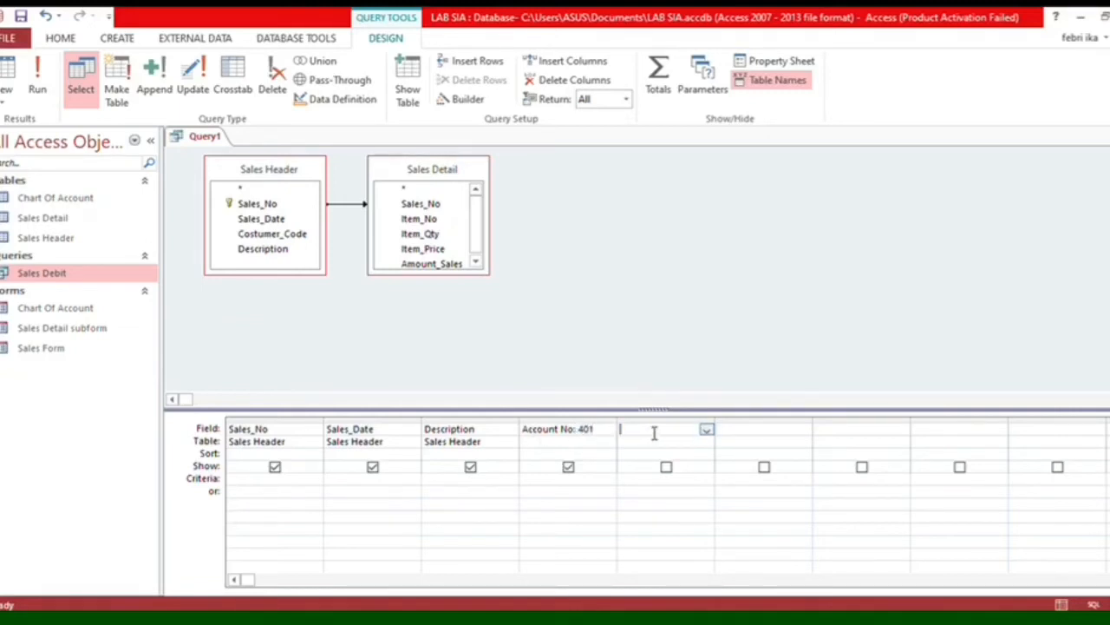
key(Caps_Lock)
text(DE)
key(Caps_Lock)
key(BackSpace)
text(ebit:0)
Step: Define the query's sixth column as Credit: Sum([Sales Detail]![Item_Qty]*[Sales Detail]![Item_Price])
key(Tab)
key(Caps_Lock)
text(C)
key(Caps_Lock)
text(re)
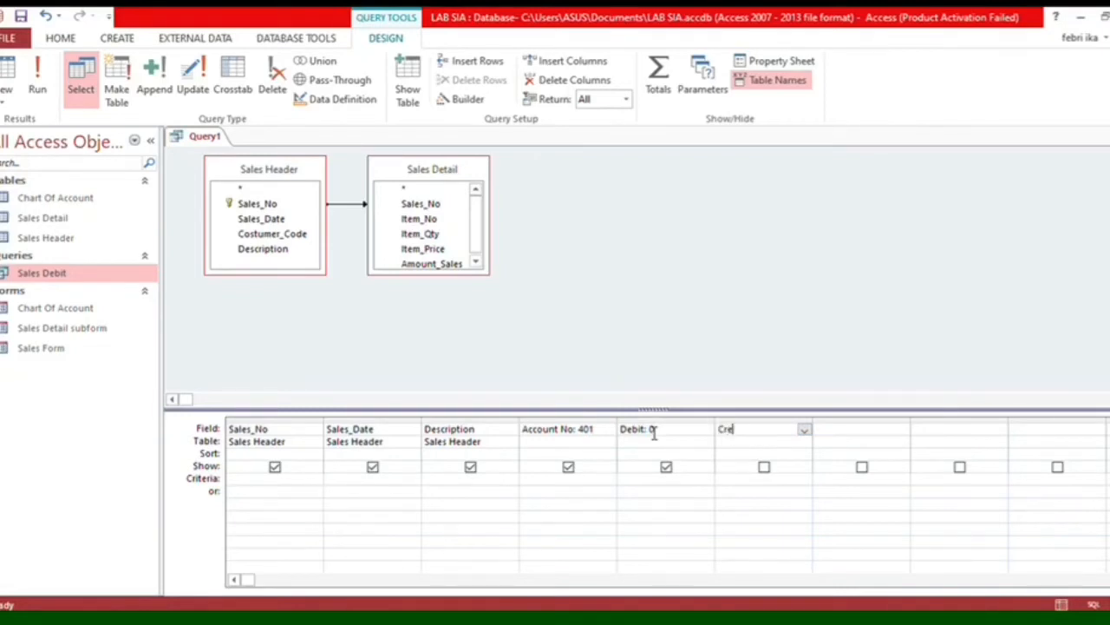
text(dit:)
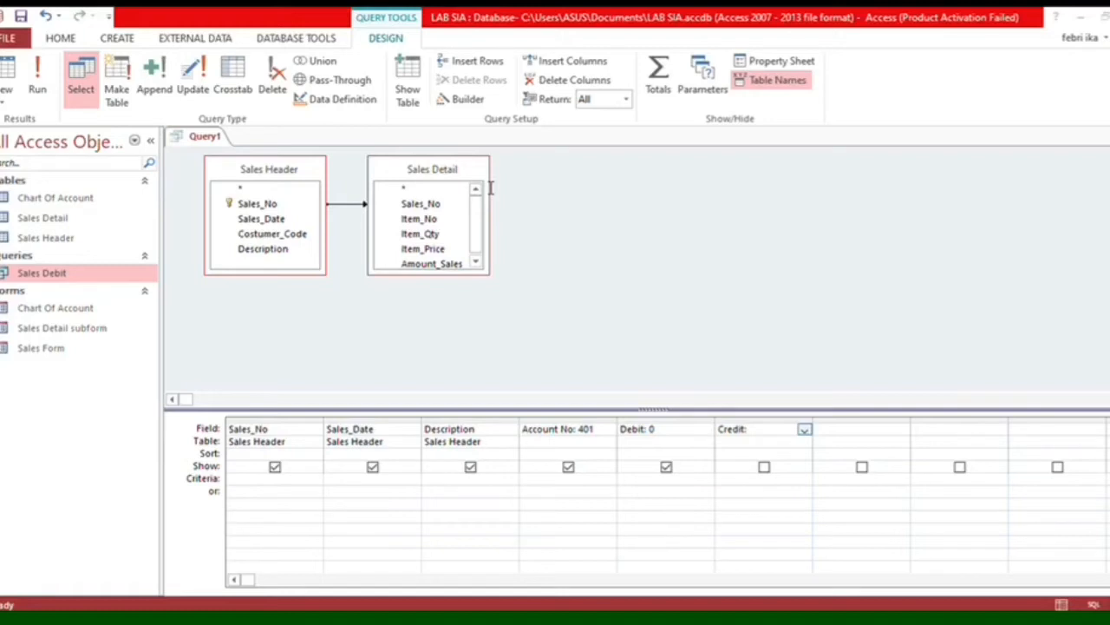
key(Caps_Lock)
key(Caps_Lock)
key(Caps_Lock)
key(Caps_Lock)
key(Caps_Lock)
key(Caps_Lock)
key(Caps_Lock)
click(732, 161)
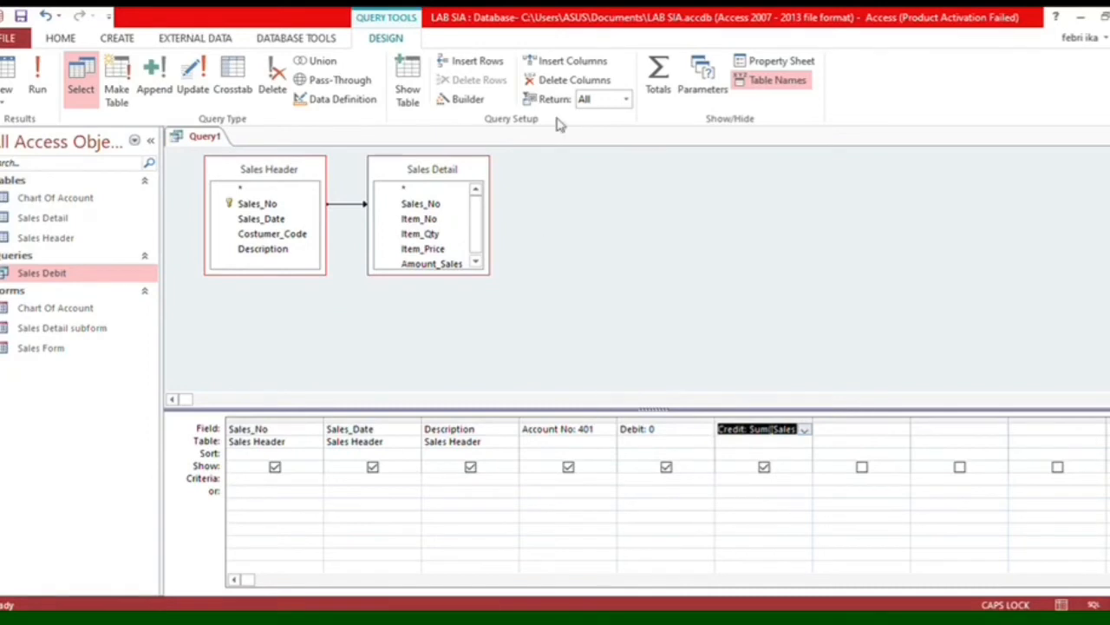
Step: Enable the Total row in the new query and set it to Expression for the Credit and Debit columns
click(656, 87)
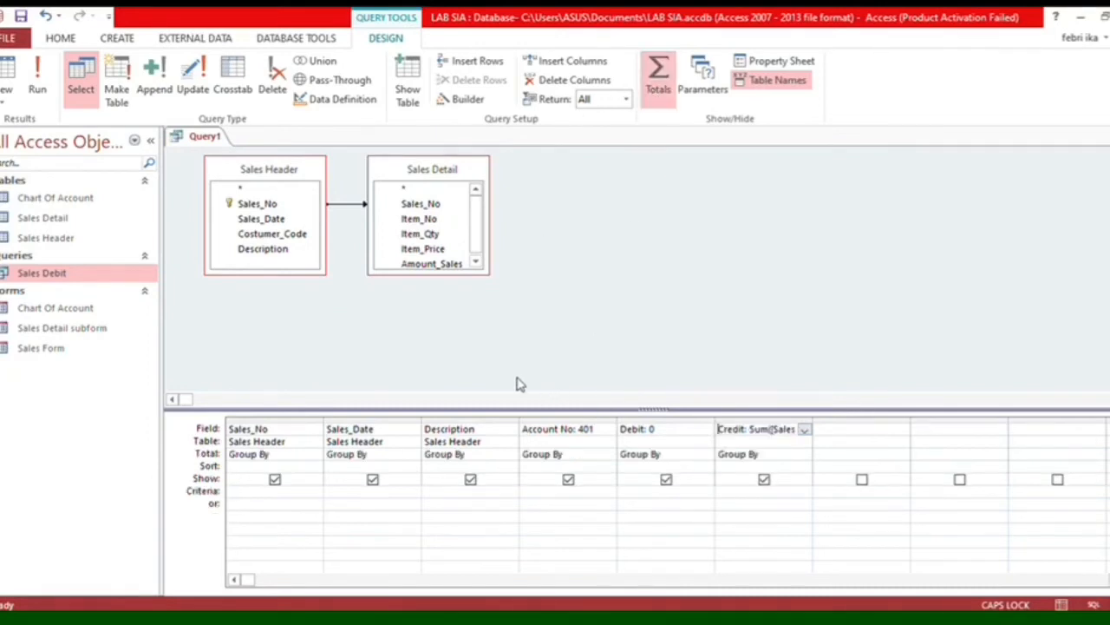
click(773, 457)
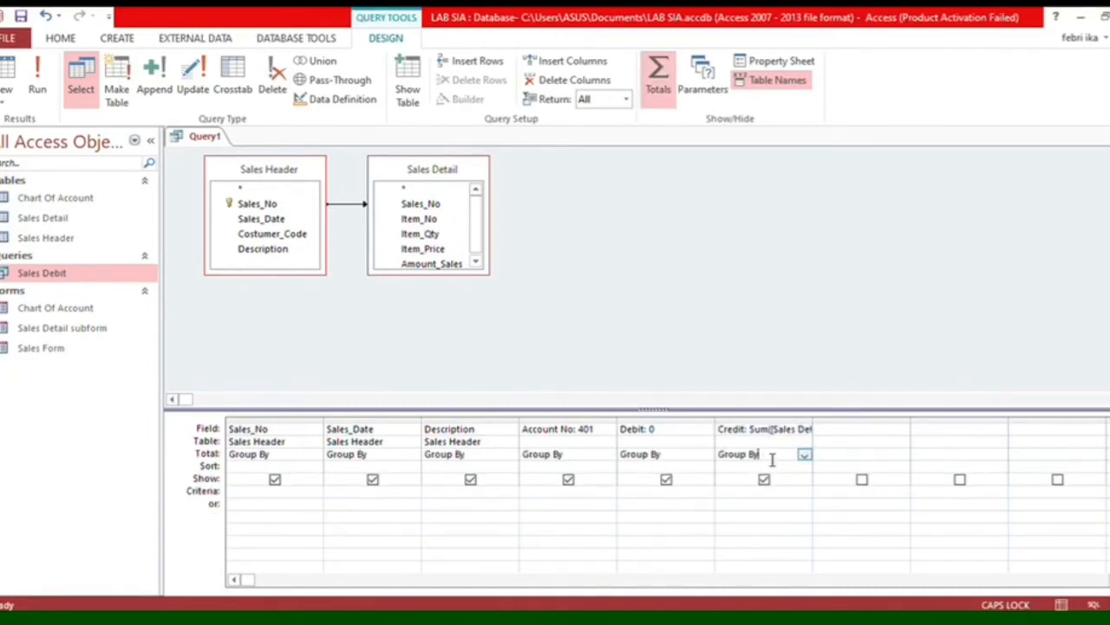
click(802, 455)
click(766, 579)
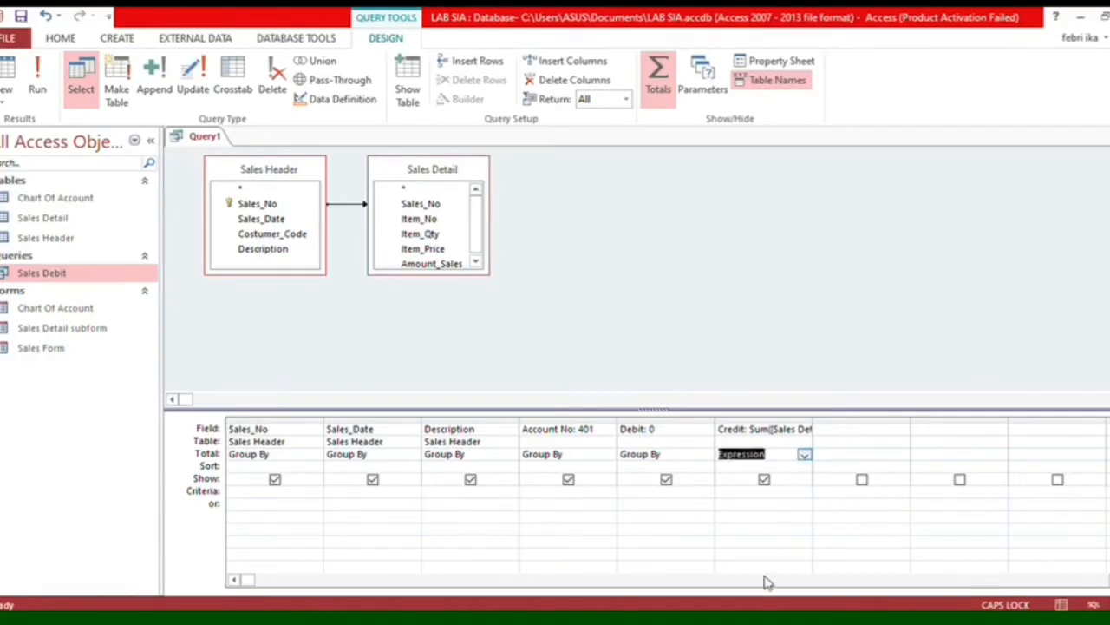
click(702, 457)
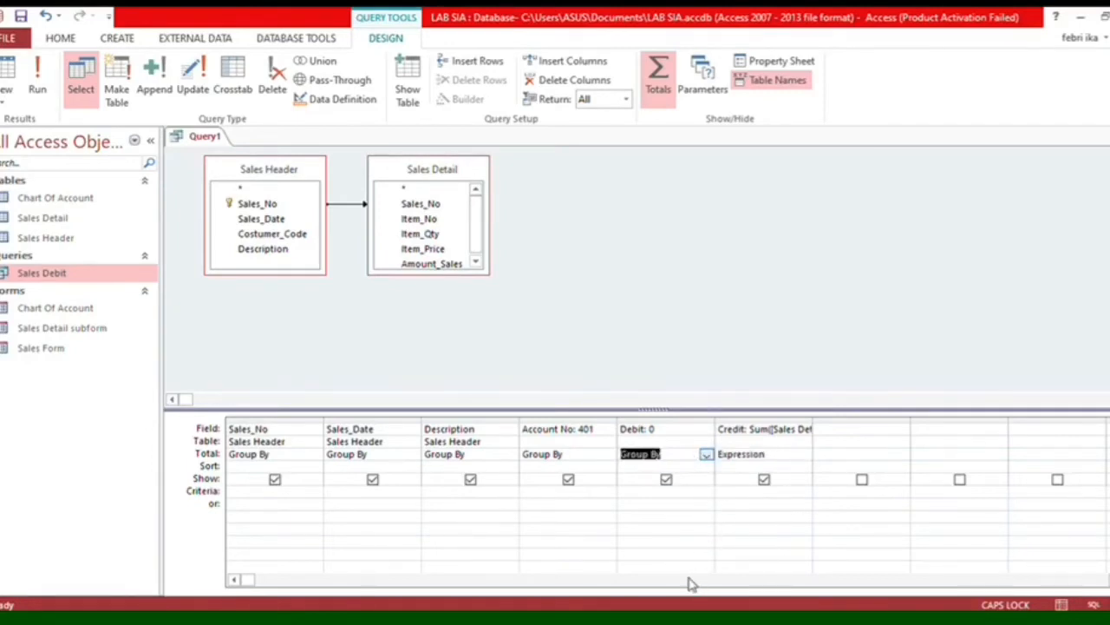
click(688, 583)
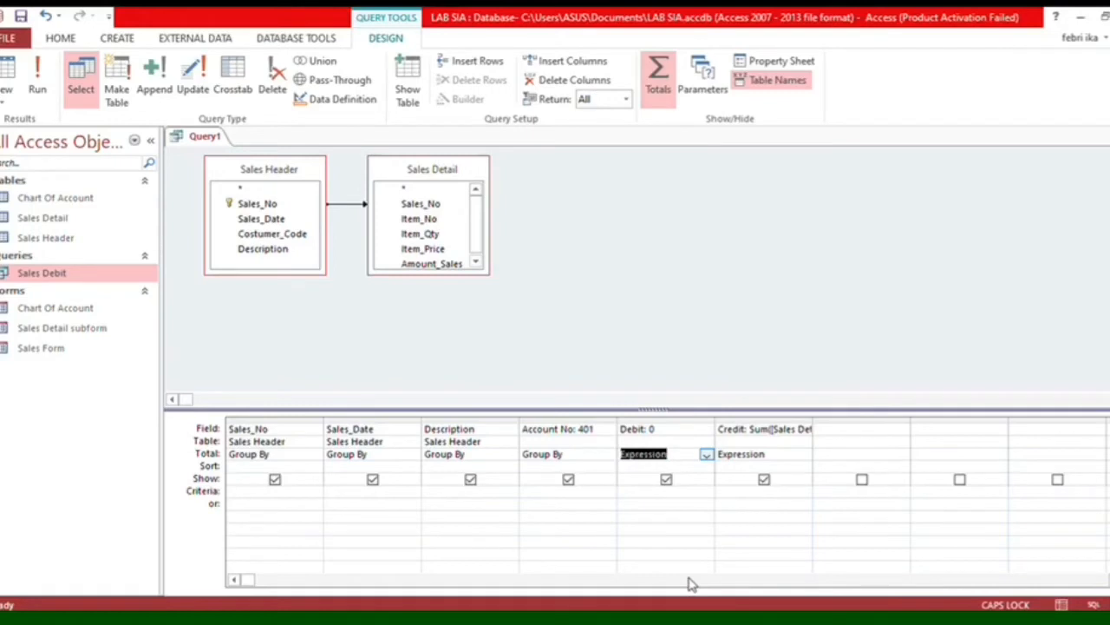
Step: Save the new query as Sales Credit
right_click(216, 134)
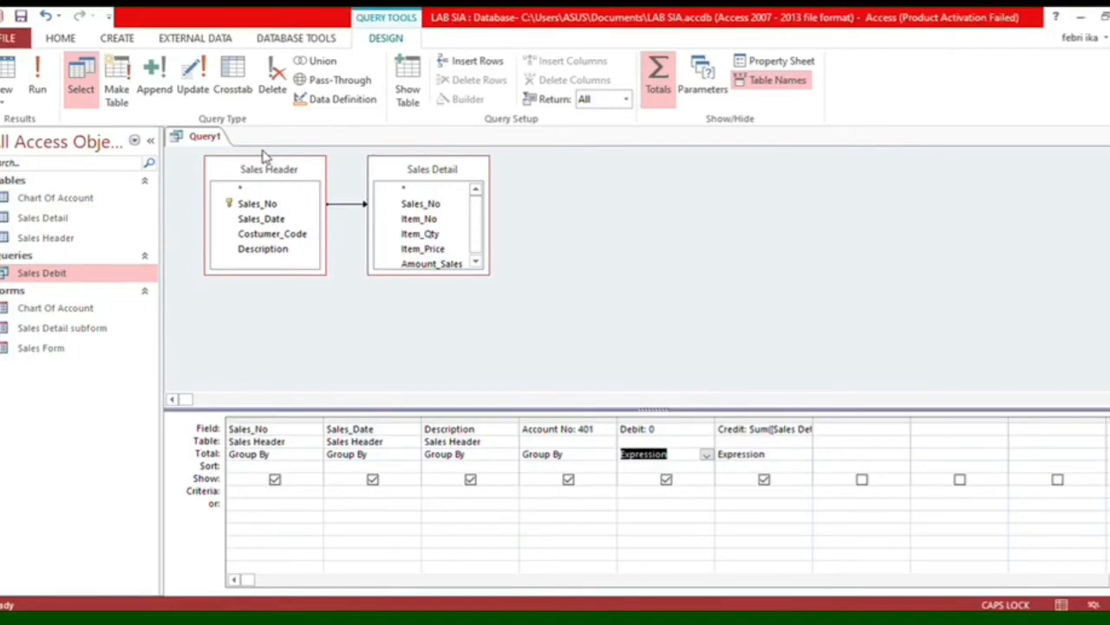
click(263, 153)
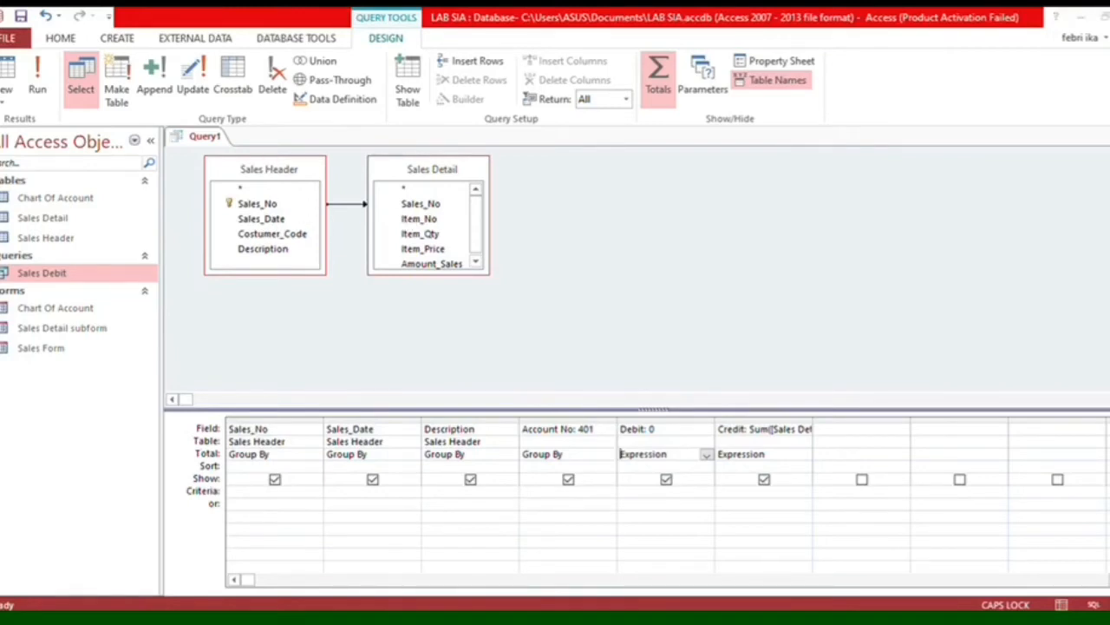
key(Caps_Lock)
key(Caps_Lock)
key(Caps_Lock)
key(Caps_Lock)
key(Caps_Lock)
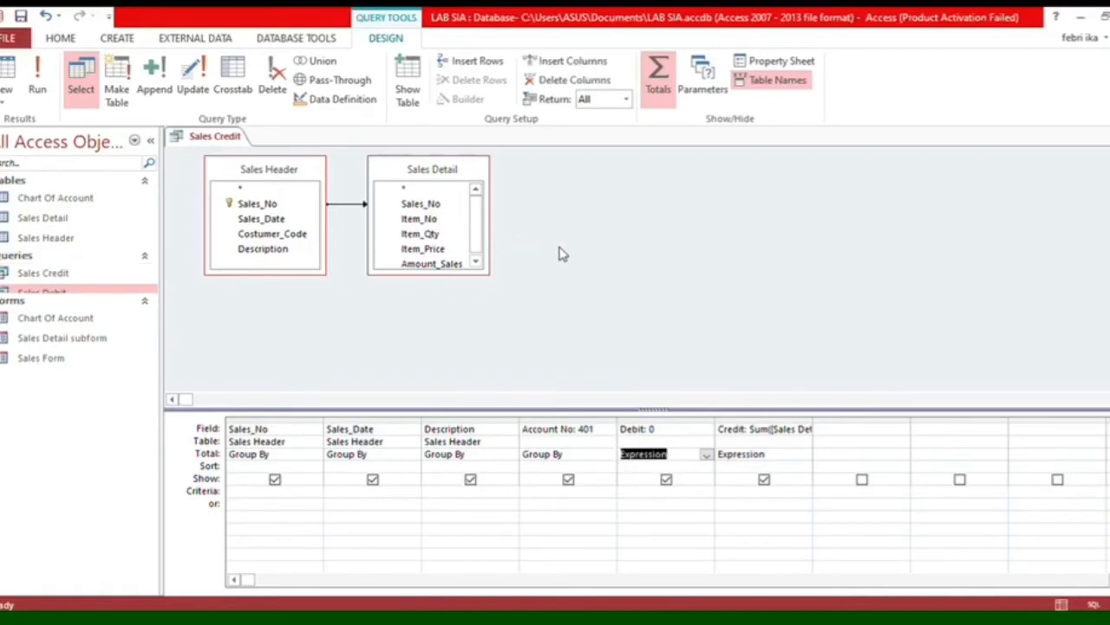
Step: Show the Sales Credit query in Datasheet View to check its columns and close it
click(218, 137)
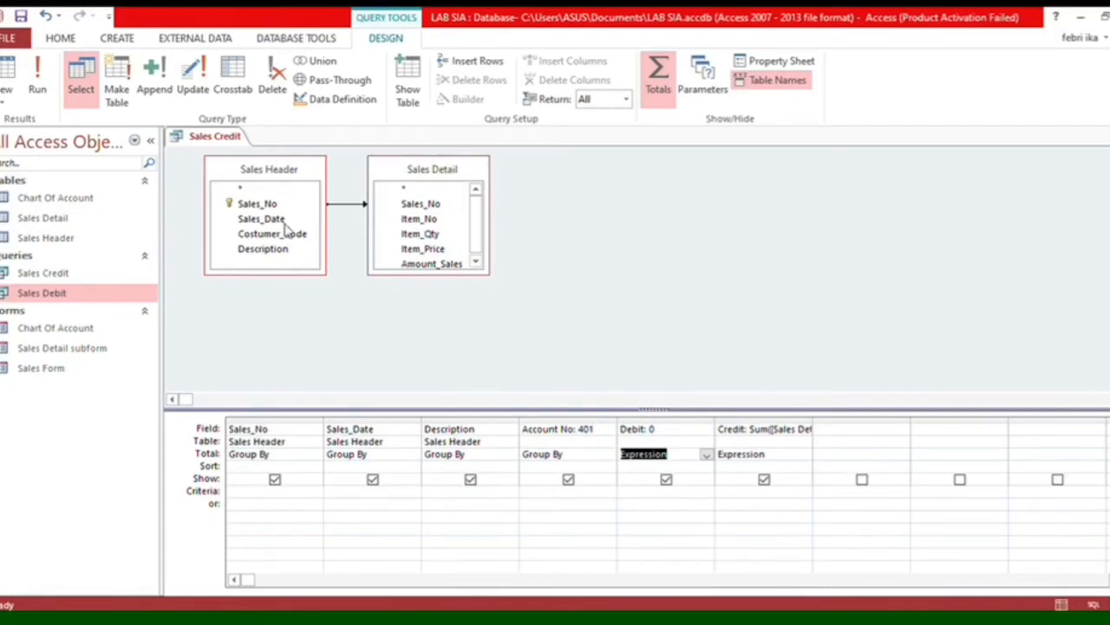
click(288, 255)
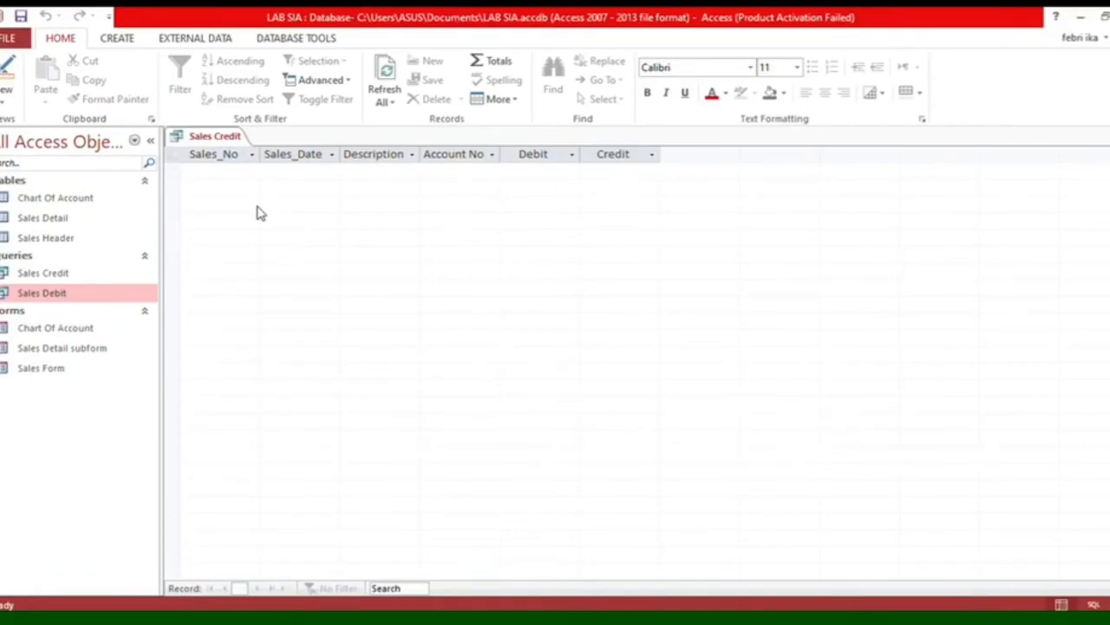
right_click(217, 139)
click(222, 164)
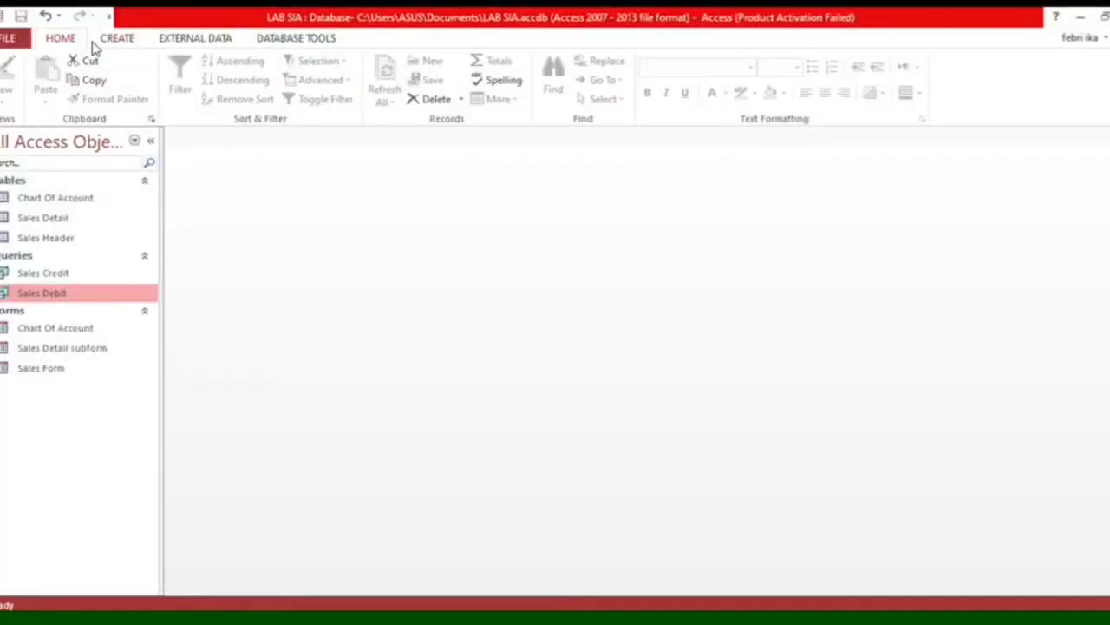
Step: Open the Sales Debit and Sales Credit queries side by side as datasheets and compare their columns
double_click(76, 296)
double_click(68, 272)
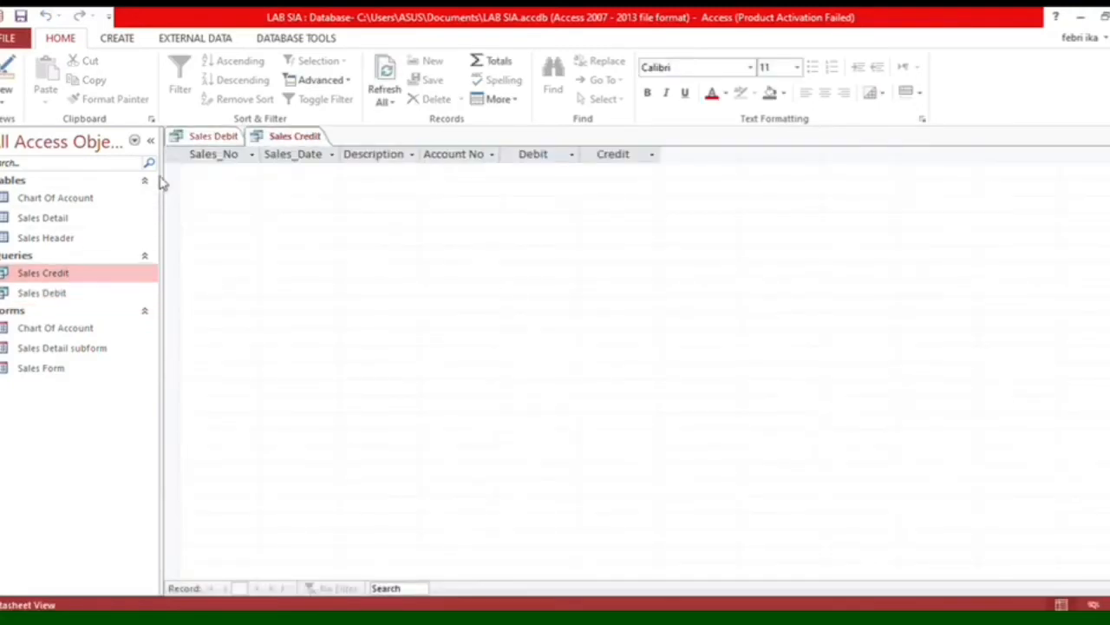
click(222, 136)
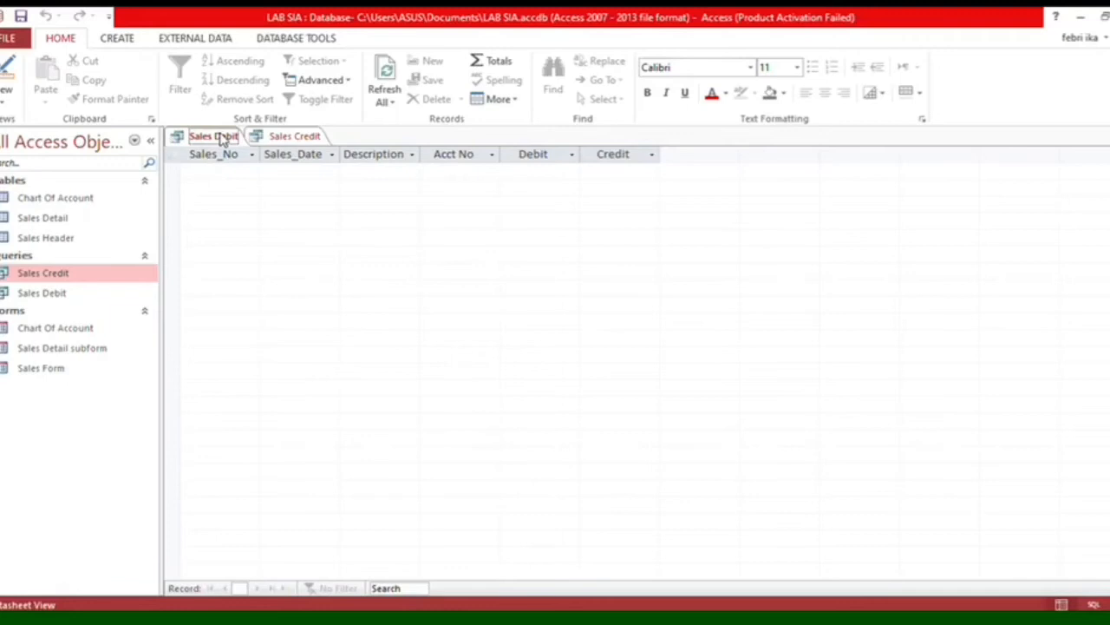
click(289, 136)
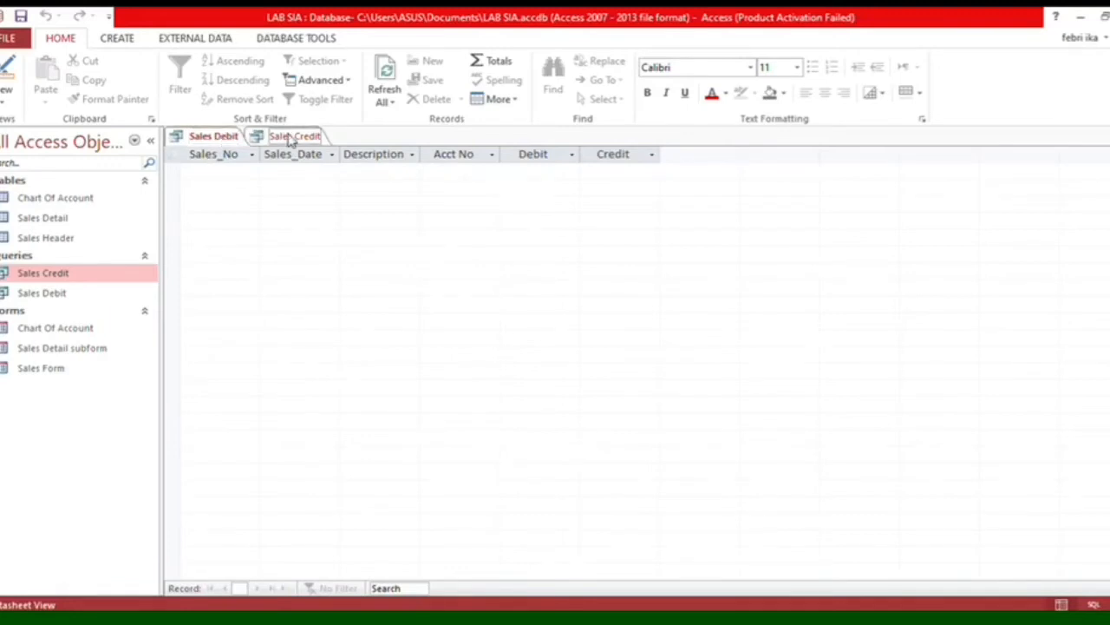
Step: Create a new design query without tables and show Sales Debit, Sales Credit and the new query in SQL View
click(118, 39)
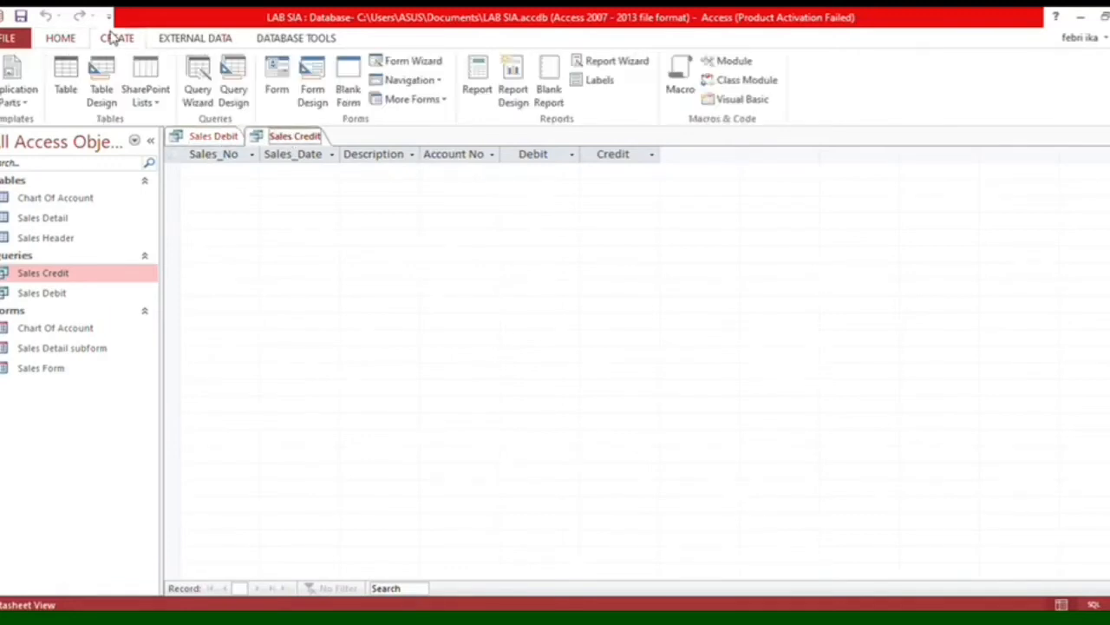
click(233, 95)
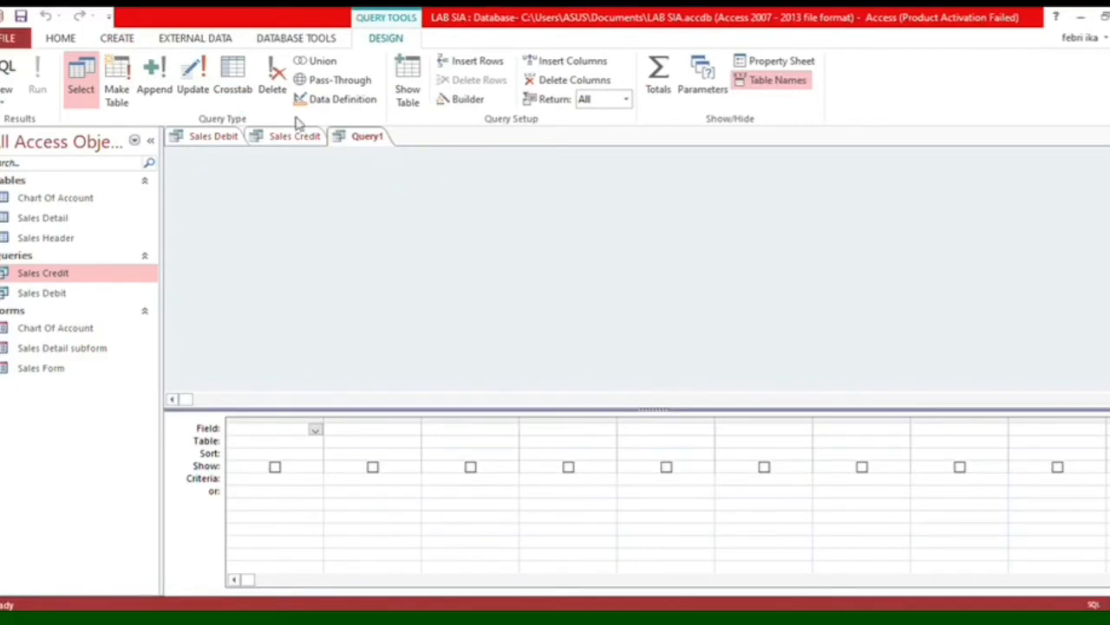
click(215, 136)
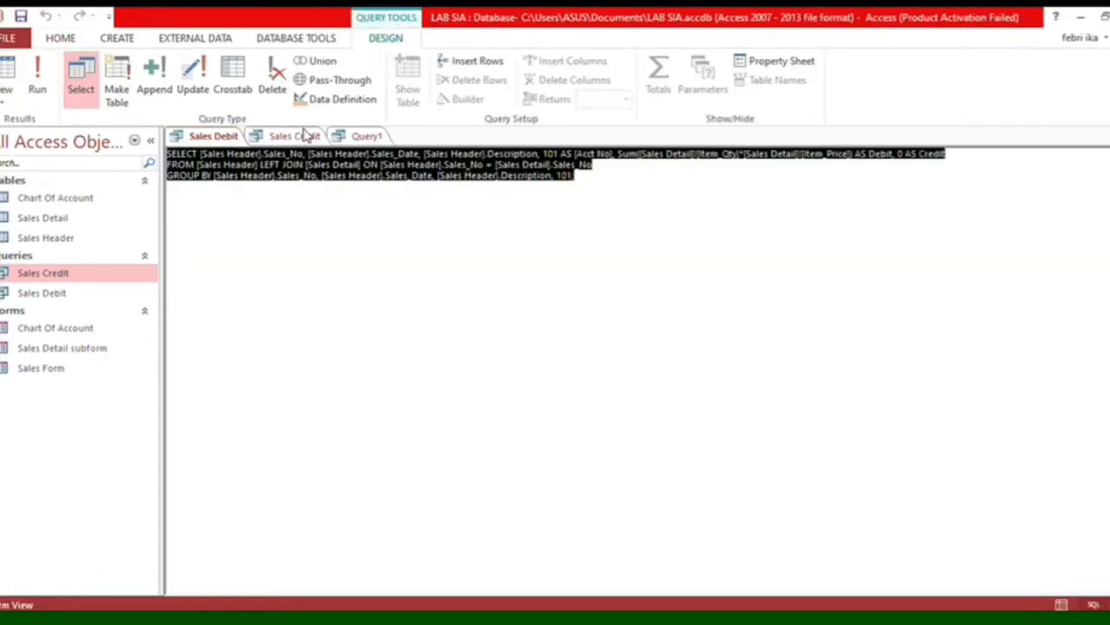
click(306, 135)
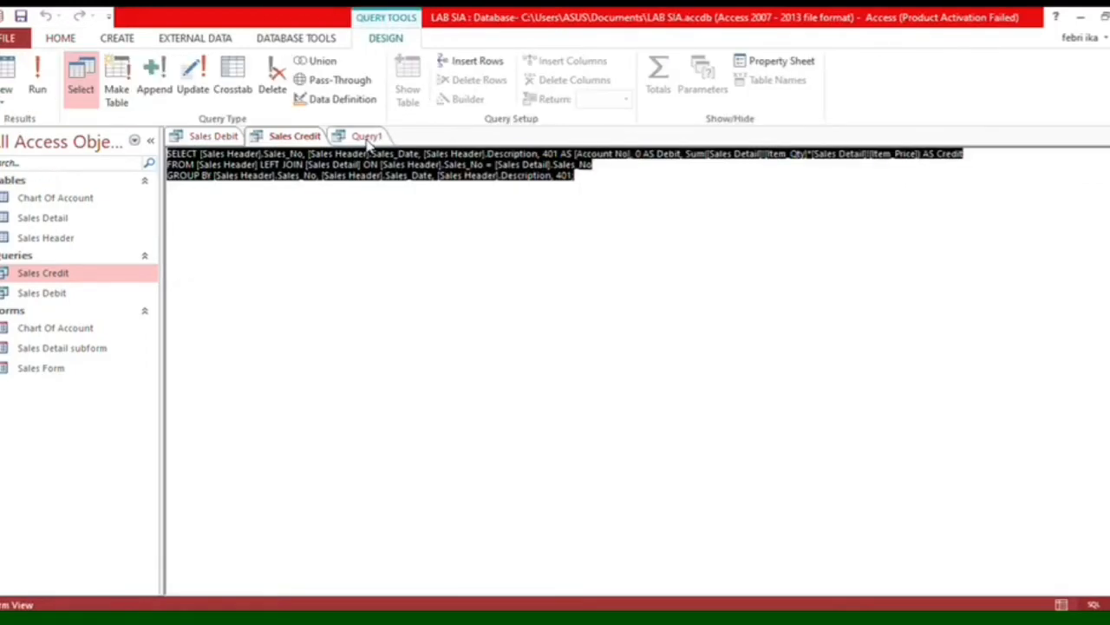
click(366, 136)
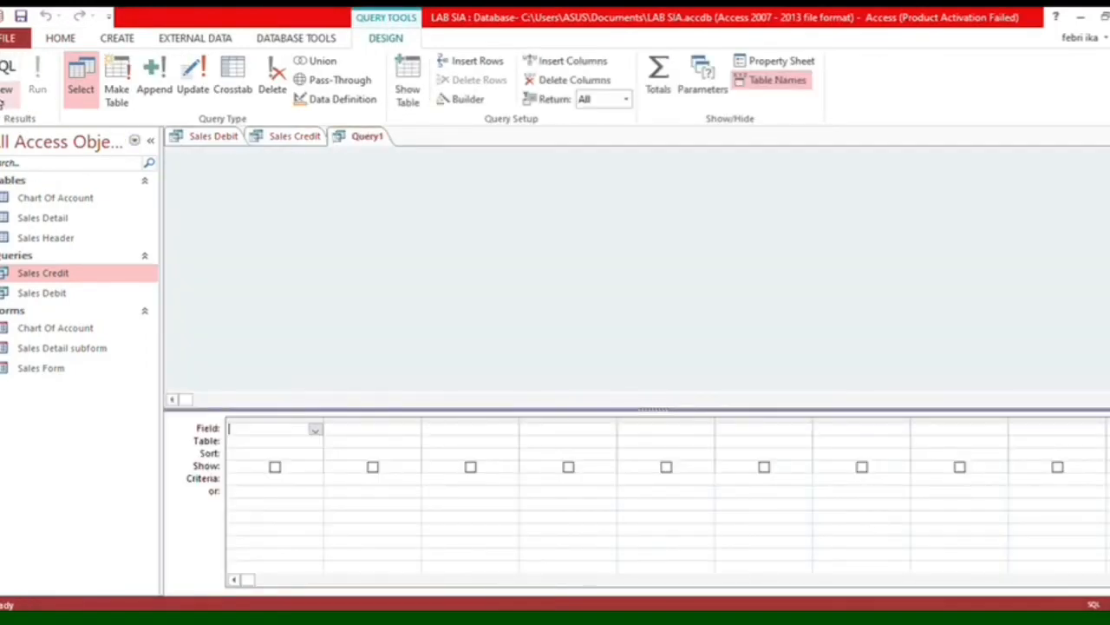
click(5, 91)
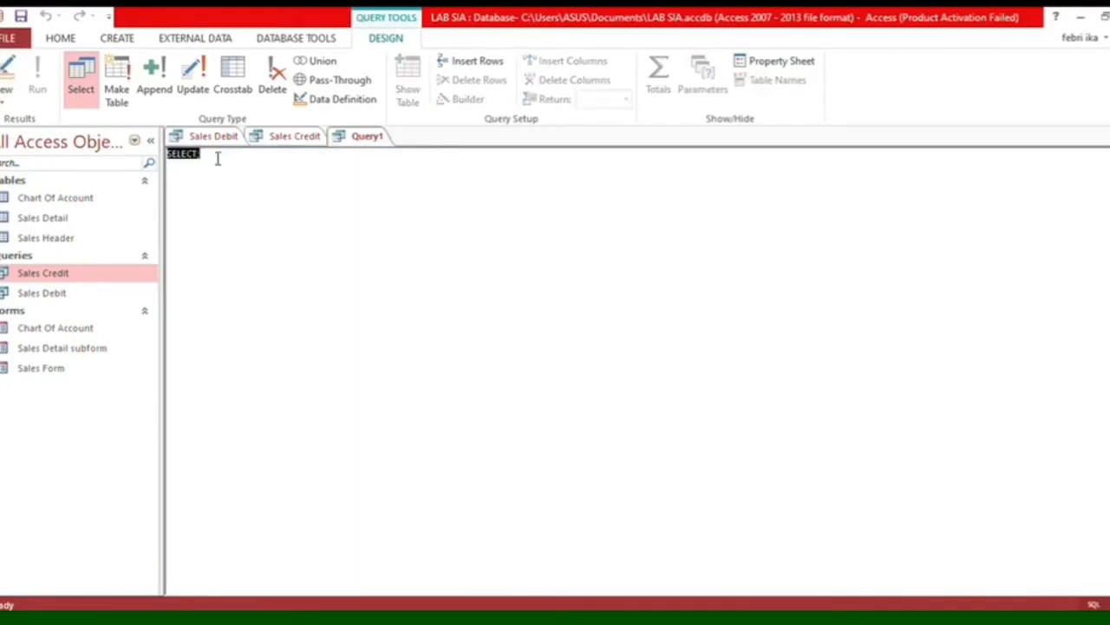
Step: Replace the default SELECT text of the new query with the SQL statement copied from the Sales Debit query
key(Delete)
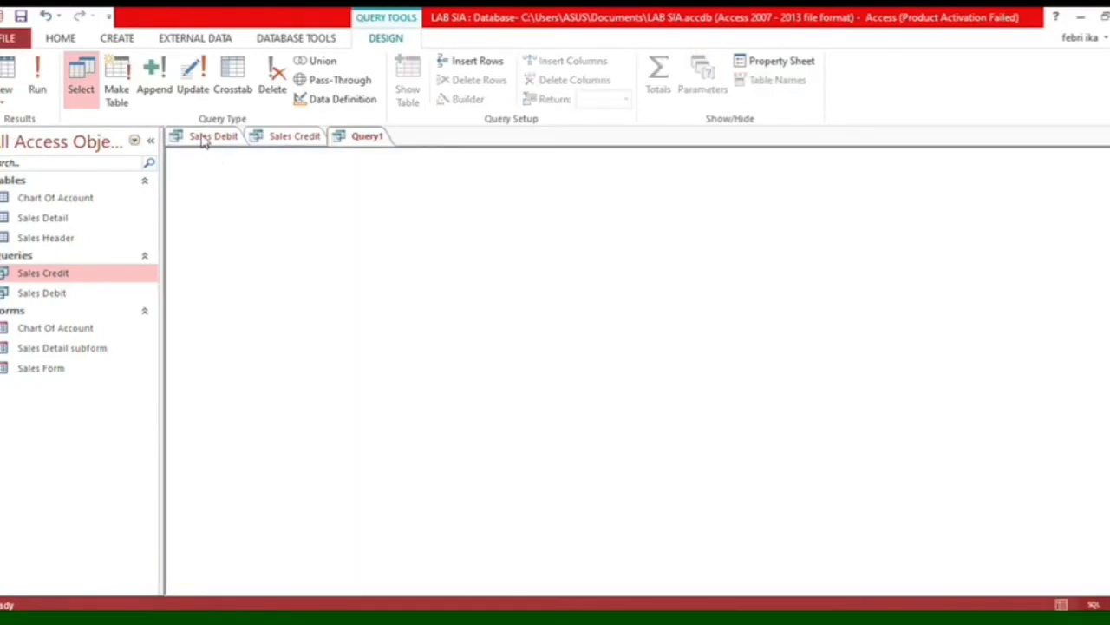
click(202, 139)
key(ctrl+c)
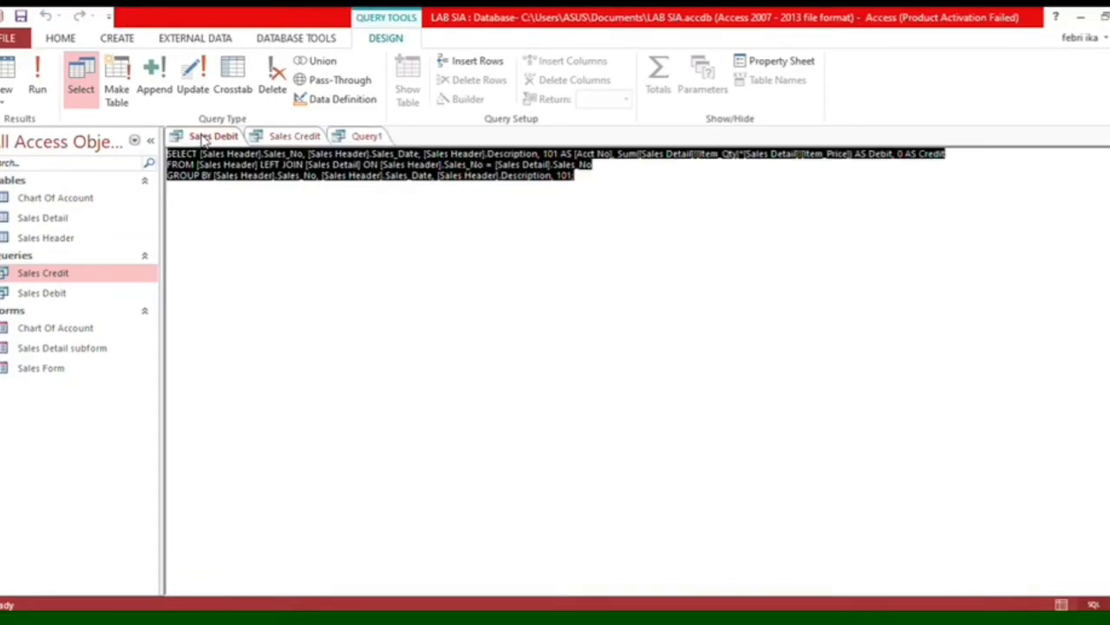
click(352, 136)
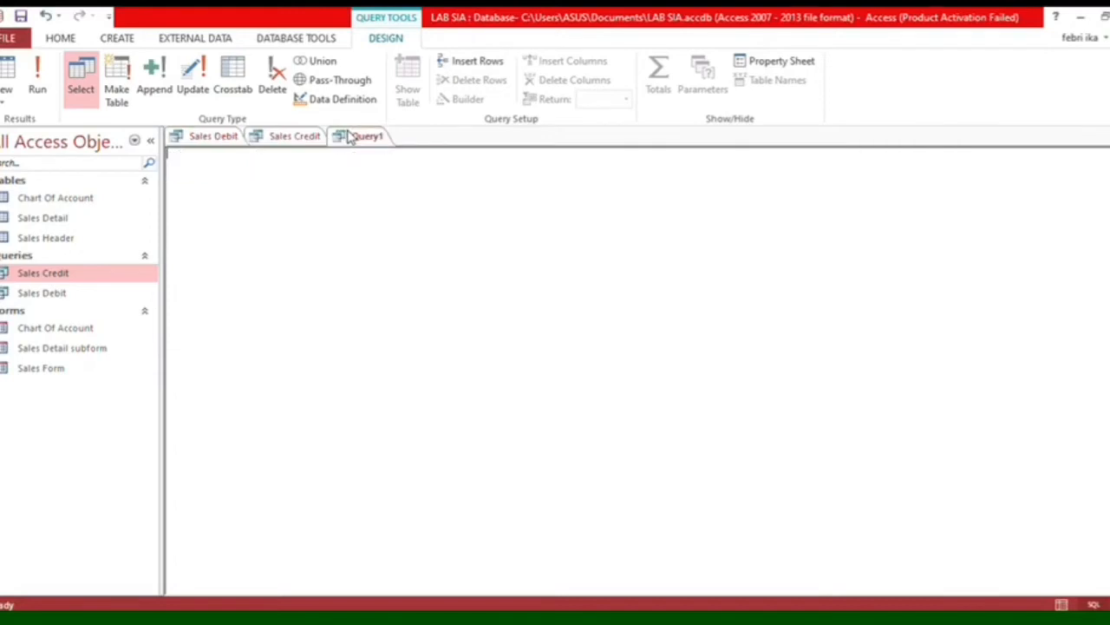
key(ctrl+v)
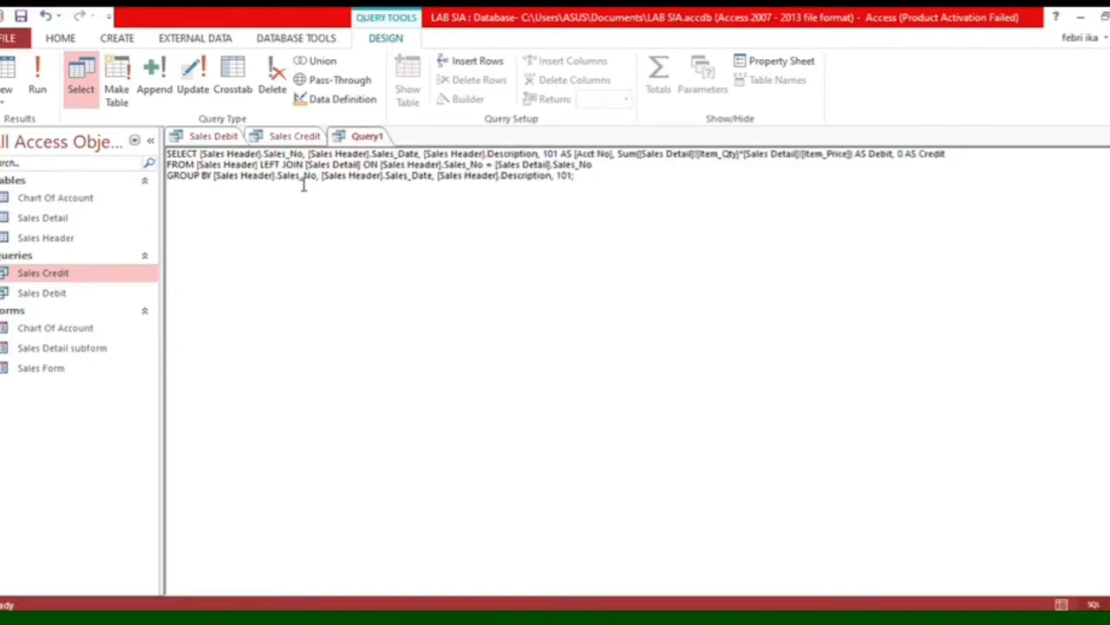
Step: Add UNION ALL on its own line below the debit statement, set off by blank lines
key(Caps_Lock)
text(UNION )
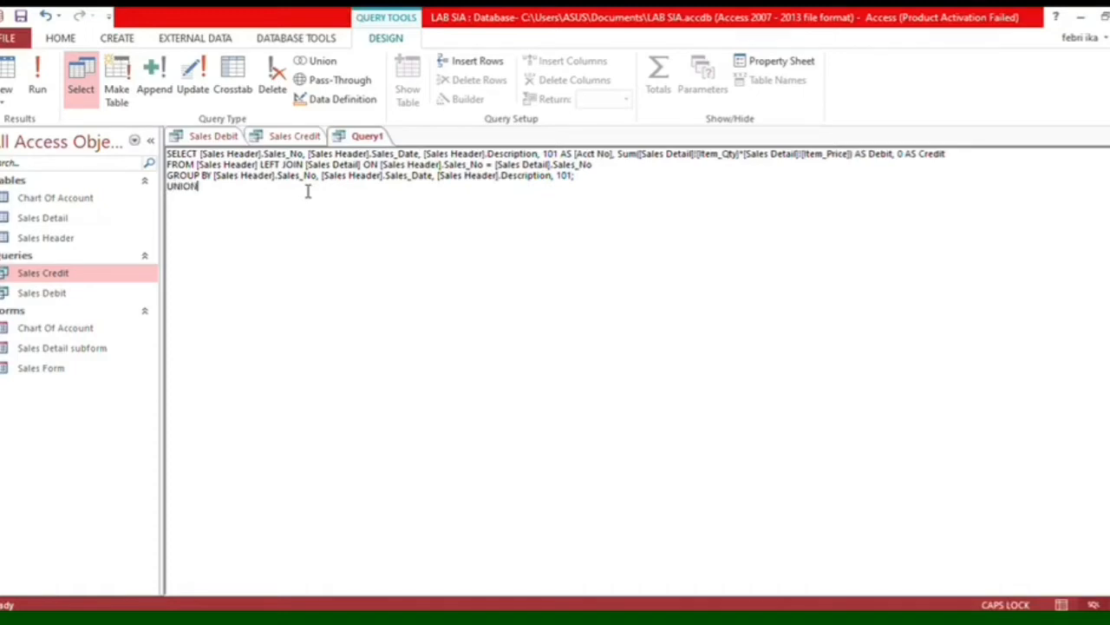
text(ALL)
click(591, 177)
key(Return)
click(253, 205)
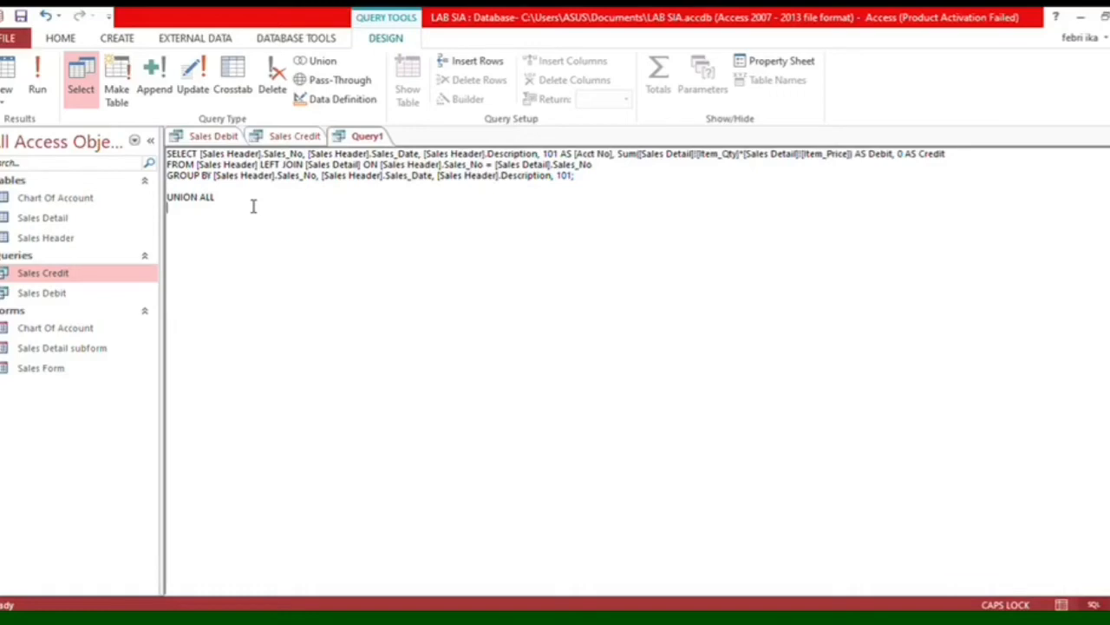
key(Return)
Step: Copy the Sales Credit query's SQL statement in below UNION ALL in the new query
click(298, 138)
key(ctrl+c)
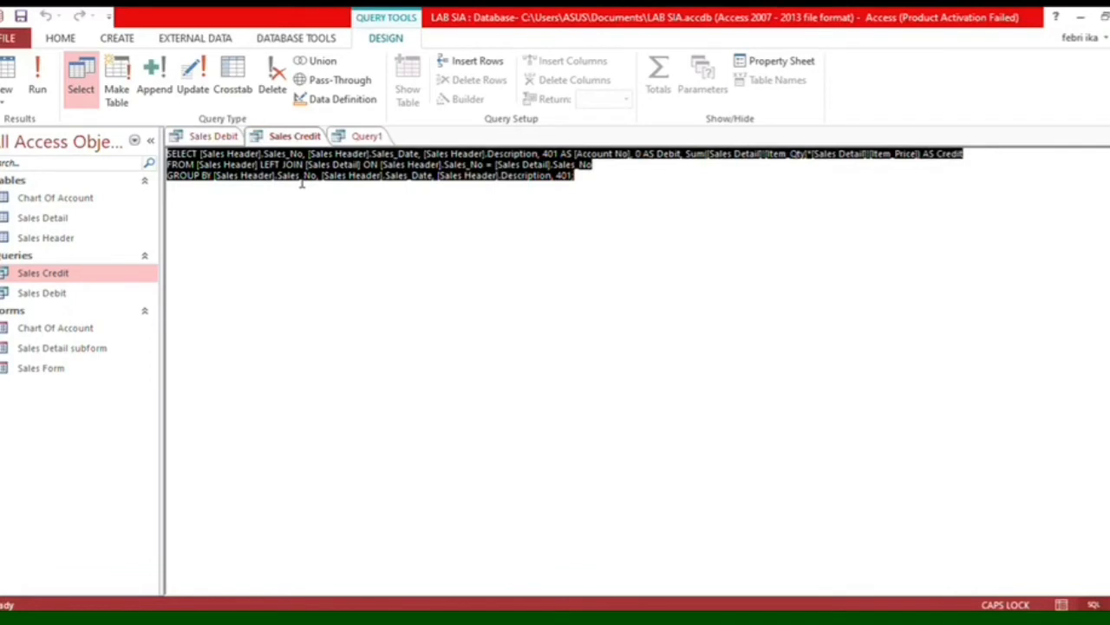
click(366, 138)
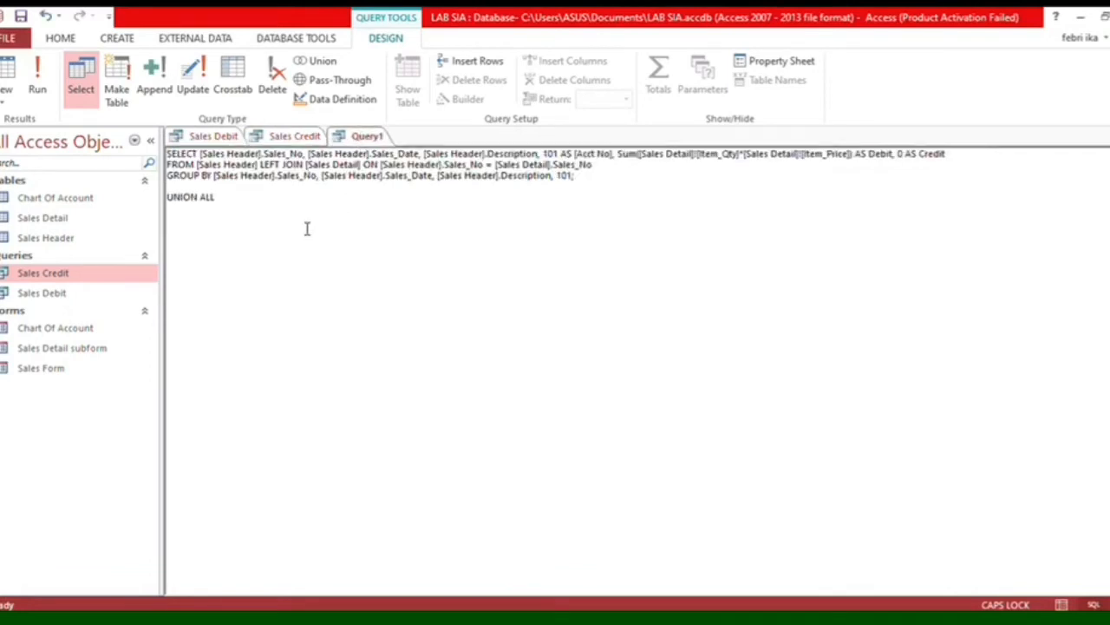
key(ctrl+v)
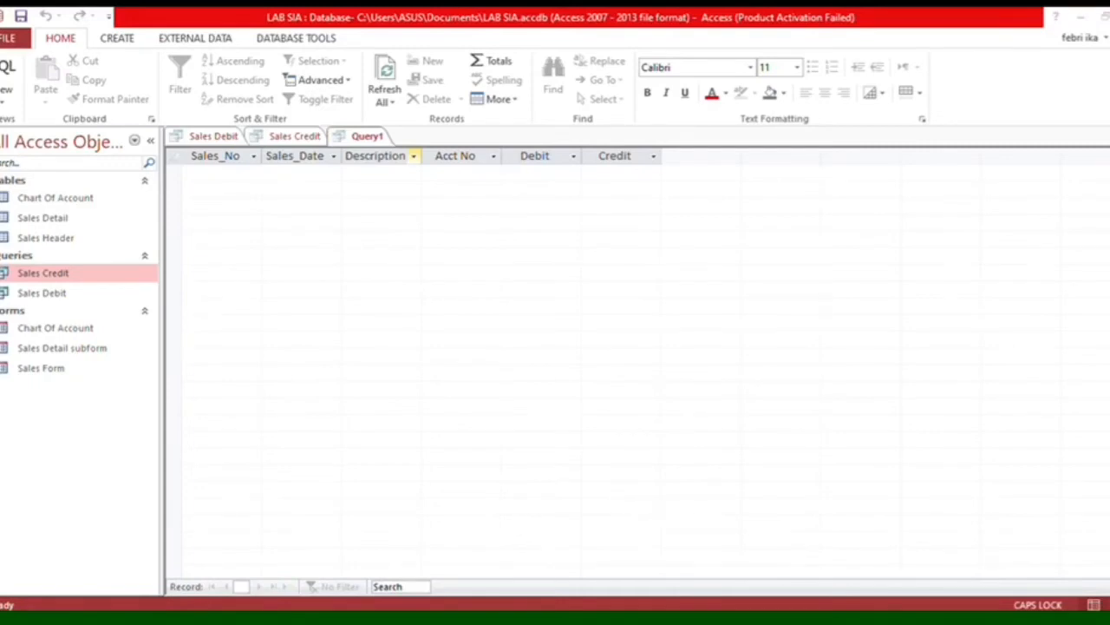
Step: Save the union query as Sales Journal and select it among the queries
key(Caps_Lock)
key(Caps_Lock)
key(Caps_Lock)
click(556, 255)
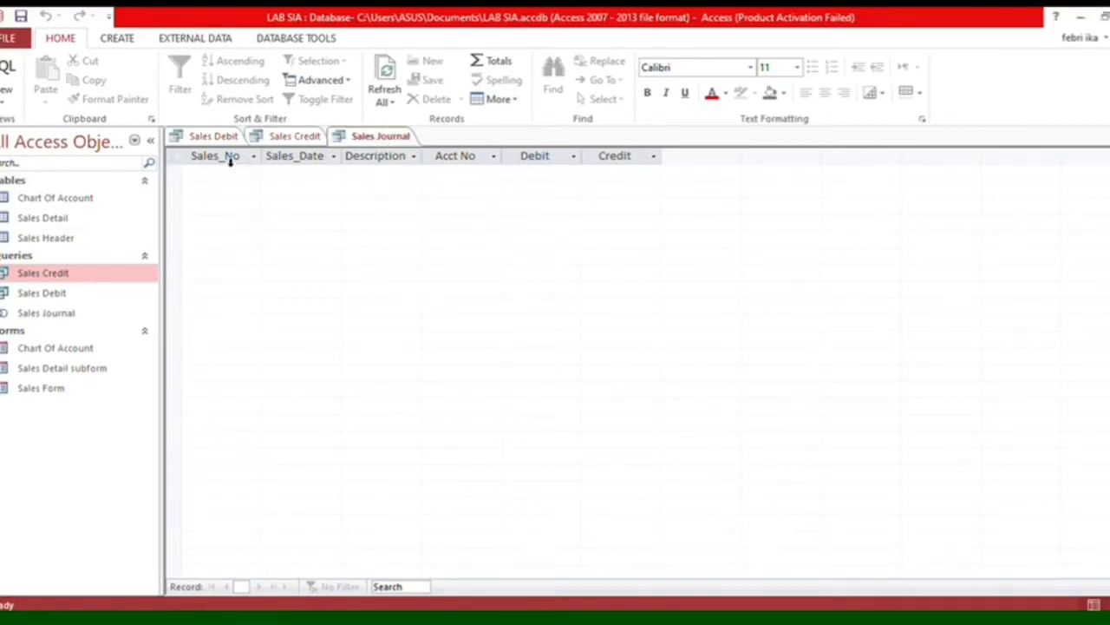
click(55, 315)
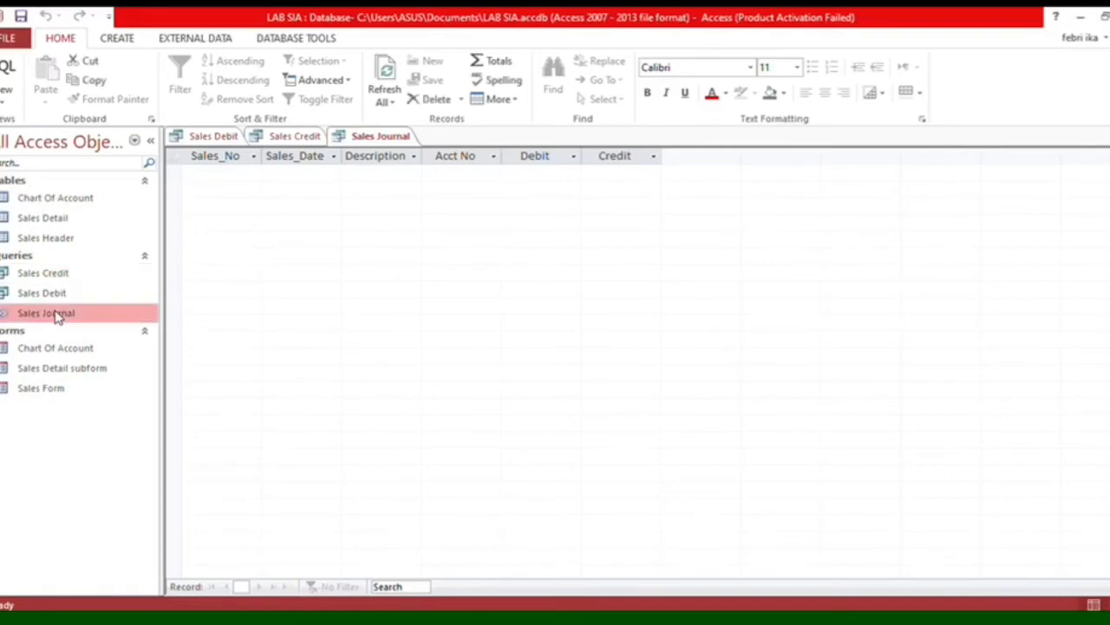
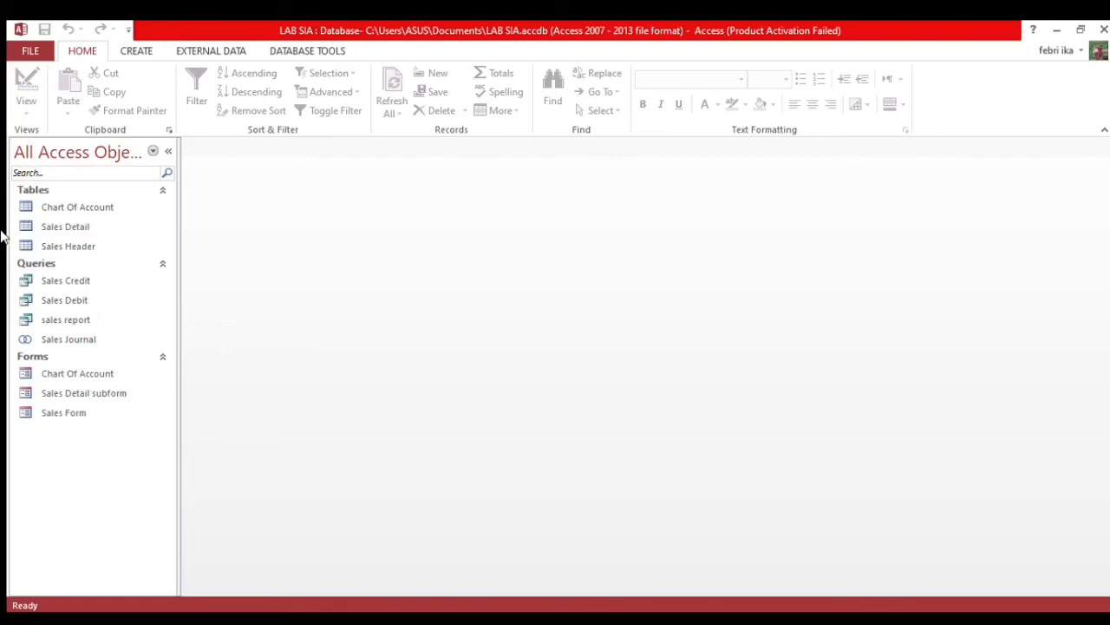
Step: Create a report from the sales report query and show it in Design View
click(75, 318)
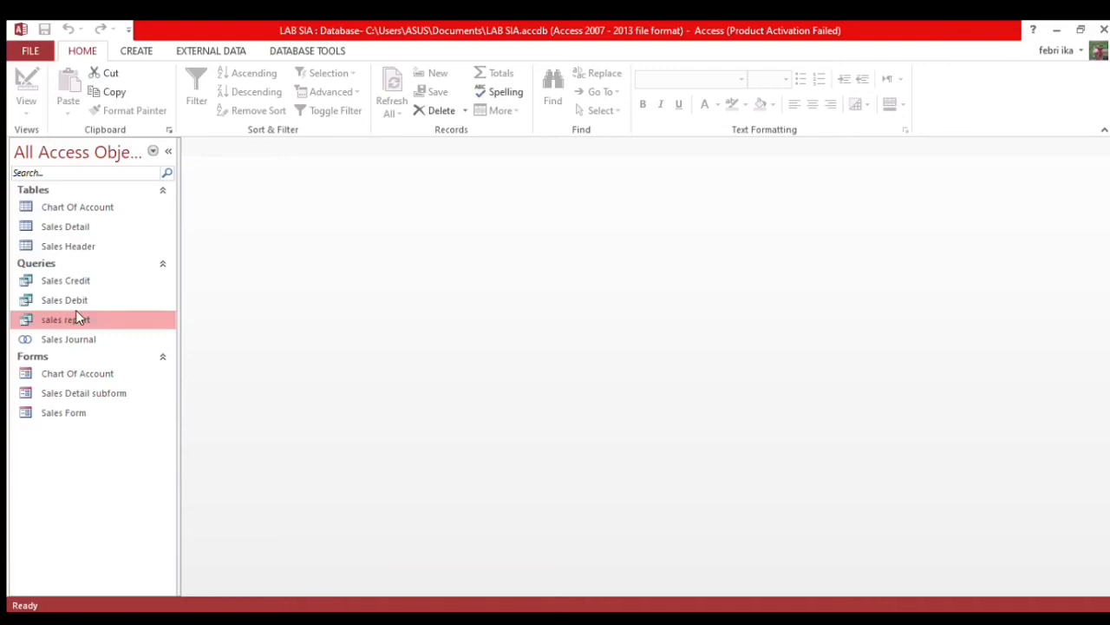
click(136, 52)
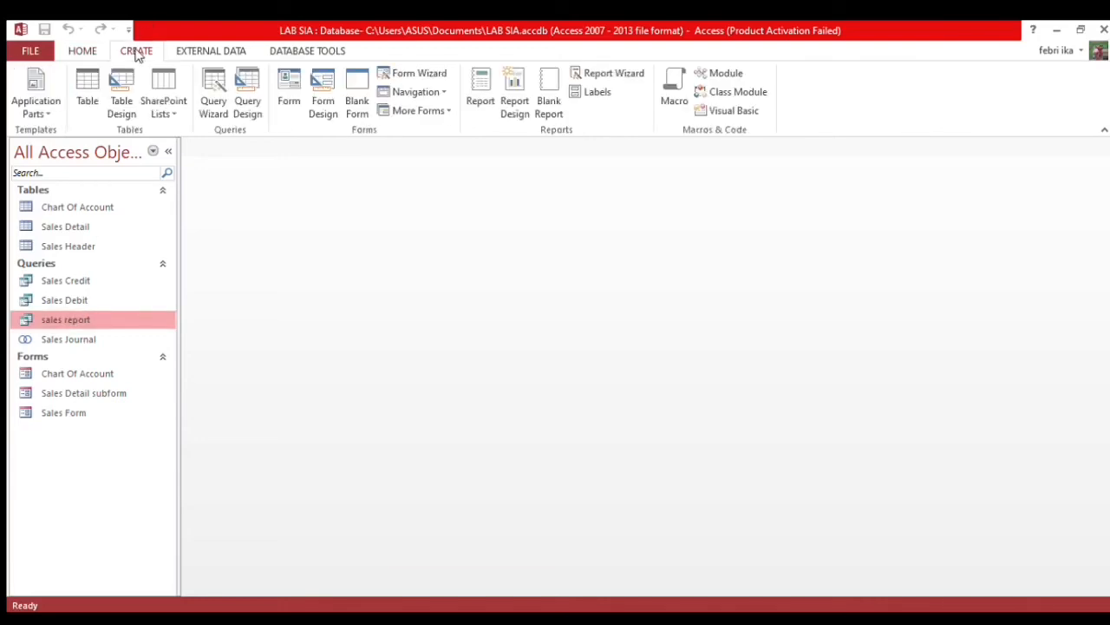
click(481, 111)
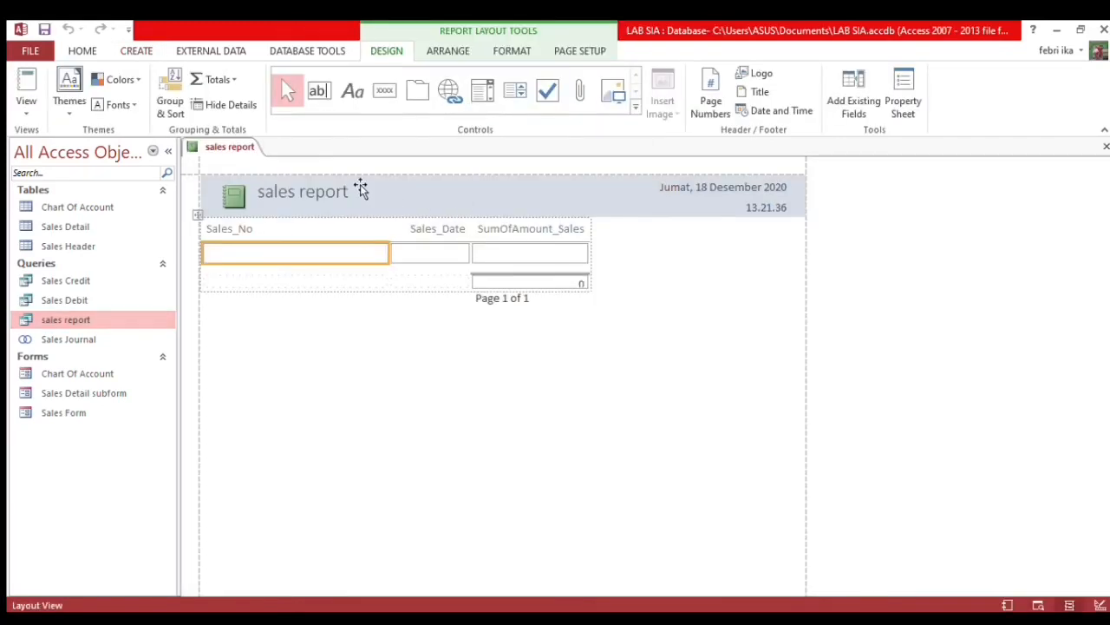
right_click(227, 156)
click(287, 268)
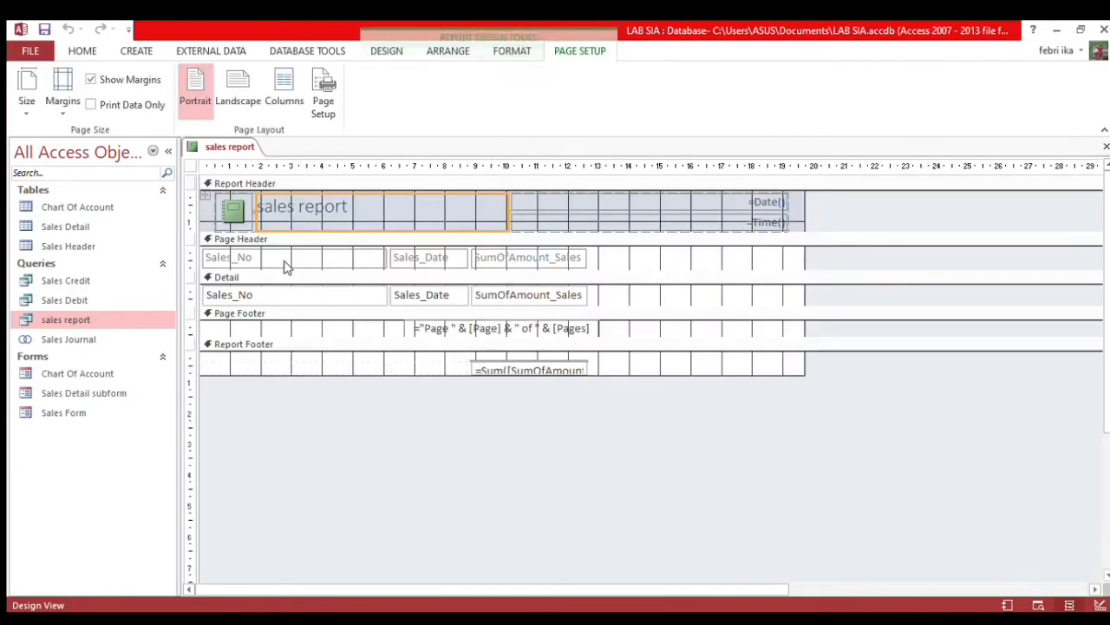
Step: Narrow the Sales_No column to about 4.3 cm, and widen Sales_Date to about 3.1 cm and SumOfAmount_Sales to about 4.6 cm
click(286, 267)
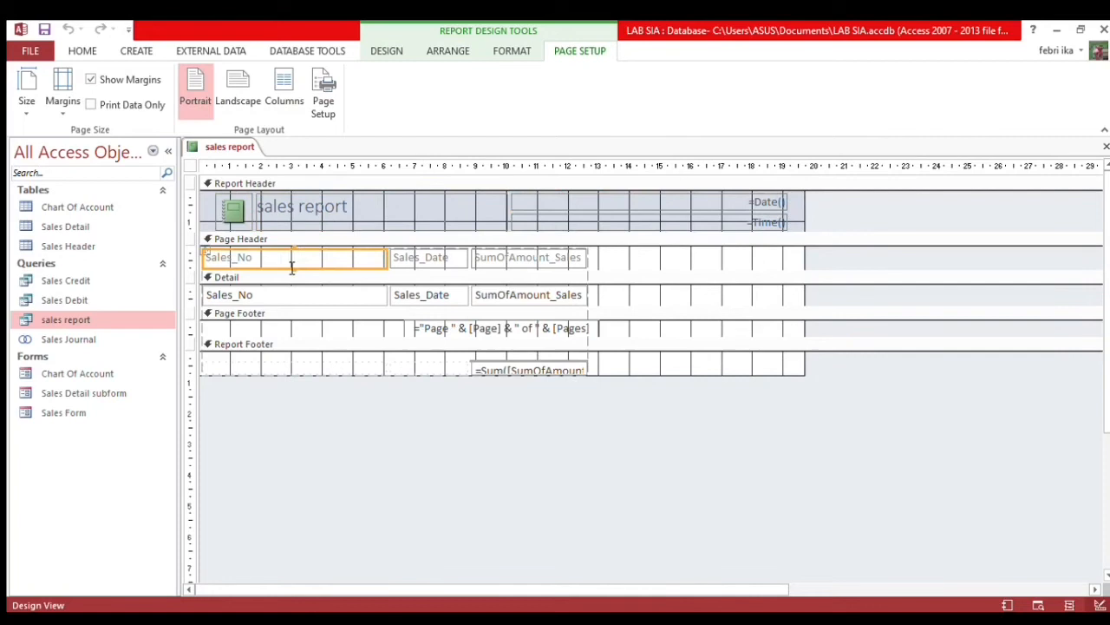
click(386, 262)
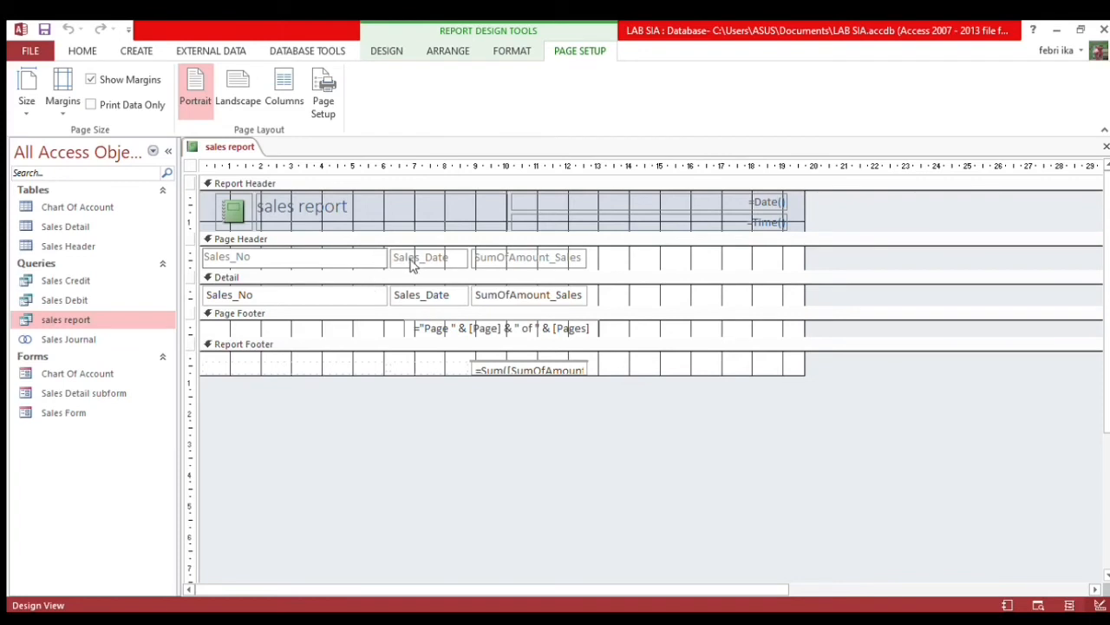
click(411, 258)
click(382, 258)
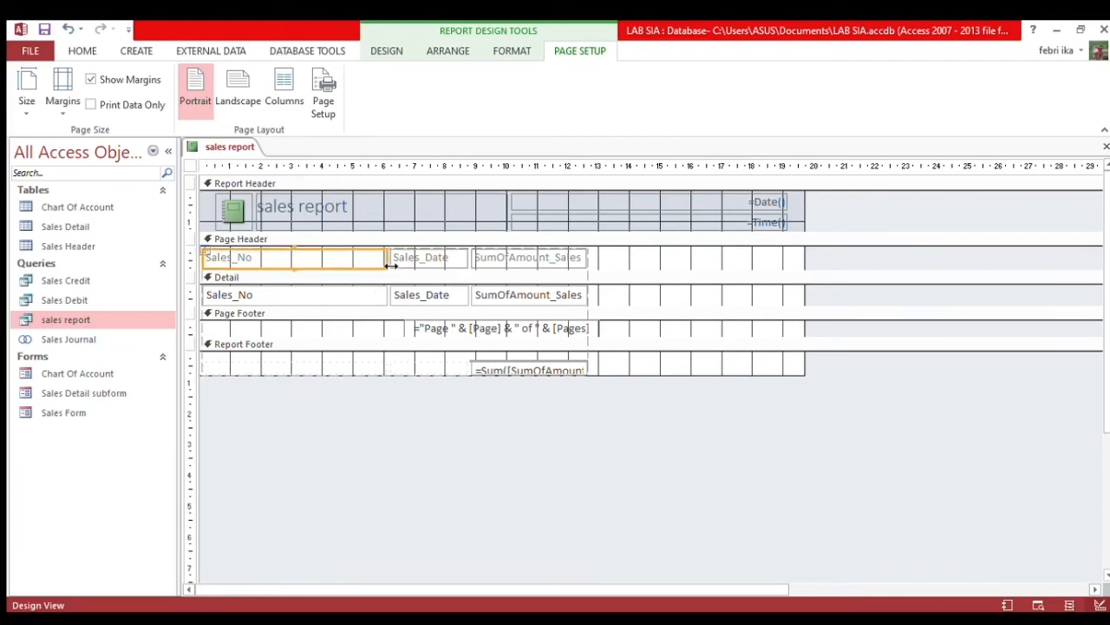
drag(385, 259, 335, 258)
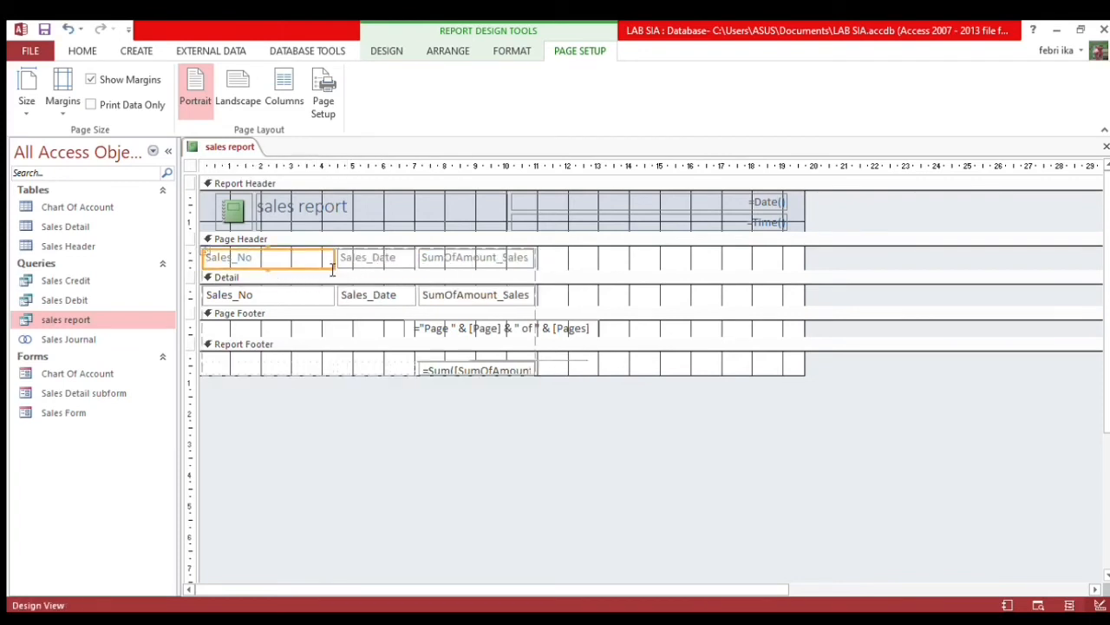
click(387, 261)
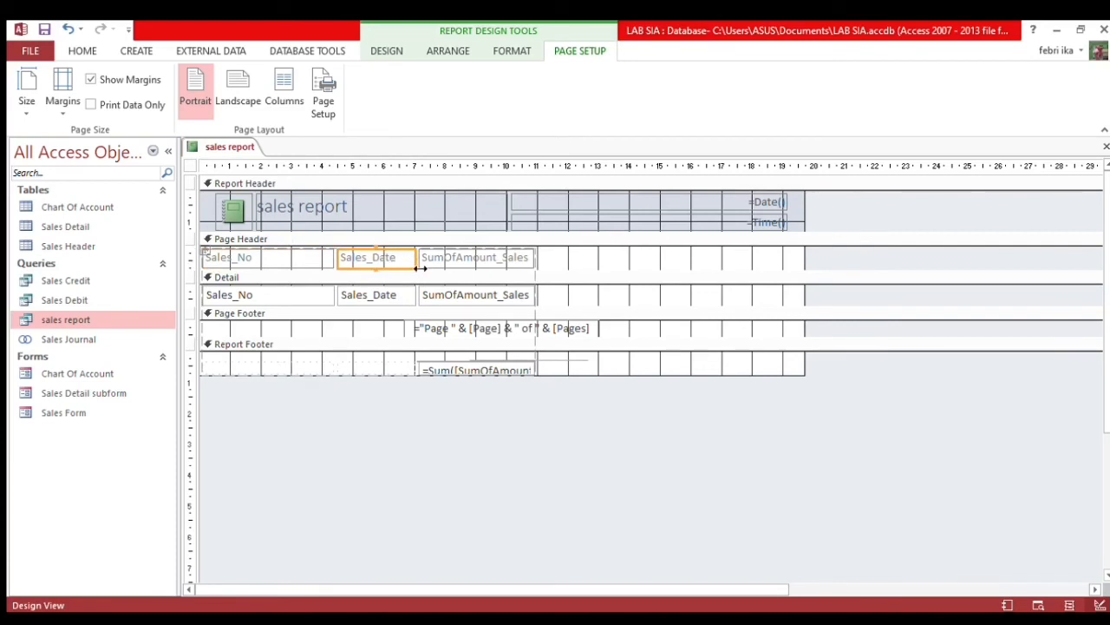
drag(418, 268, 433, 256)
click(494, 257)
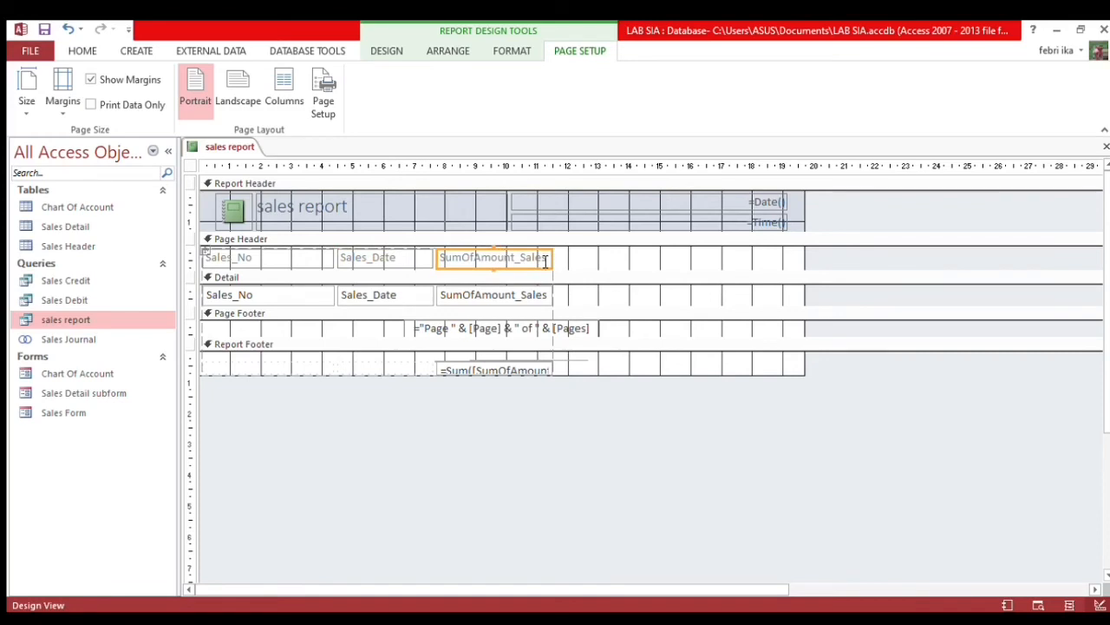
drag(546, 258, 577, 258)
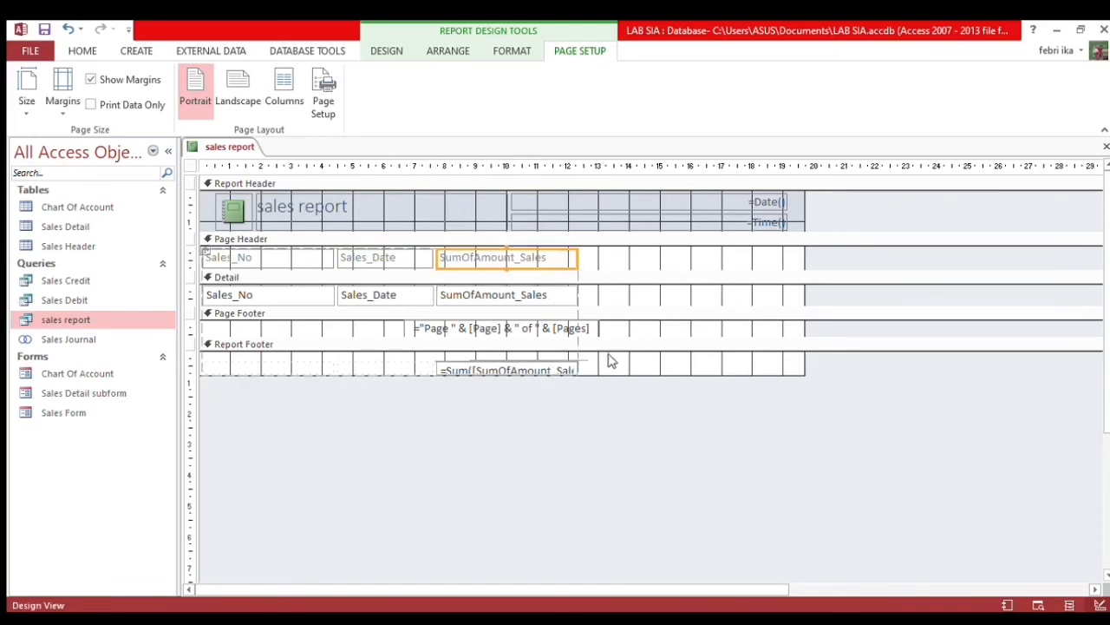
Step: Extend the Report Footer to about 2 cm, heighten its sum box to about 1 cm, and slightly enlarge the Page Footer
drag(619, 374, 629, 415)
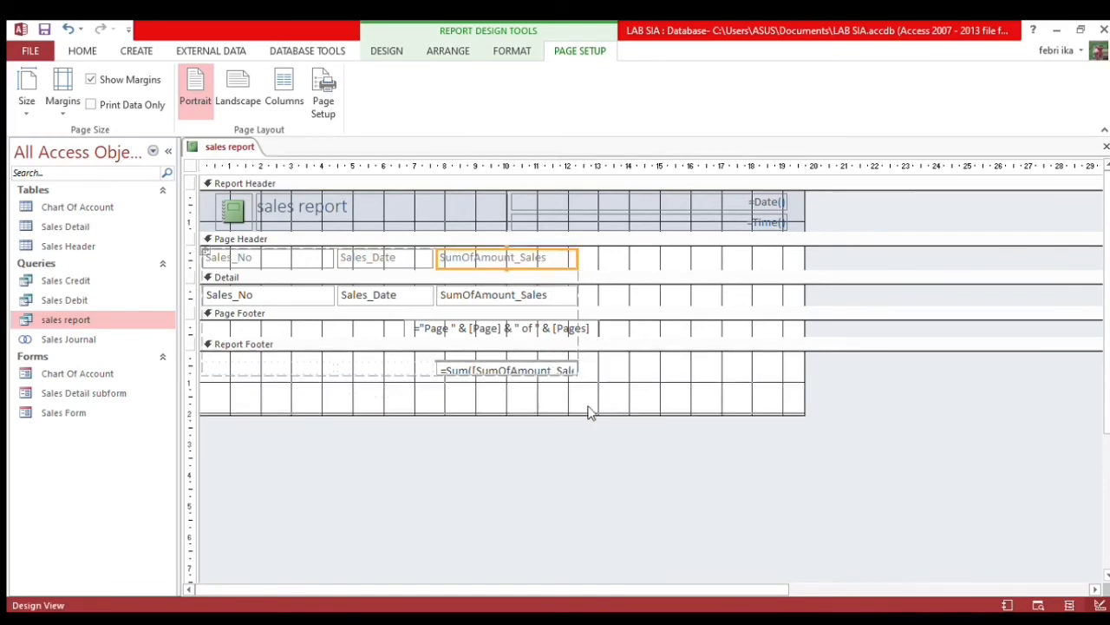
click(527, 372)
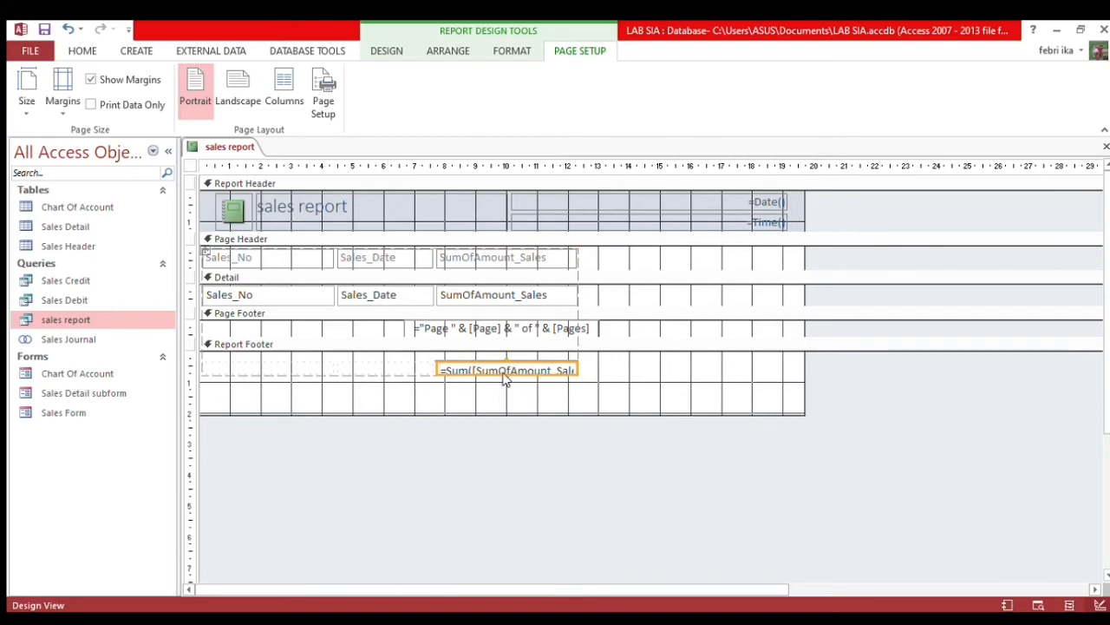
drag(512, 384, 512, 396)
click(633, 346)
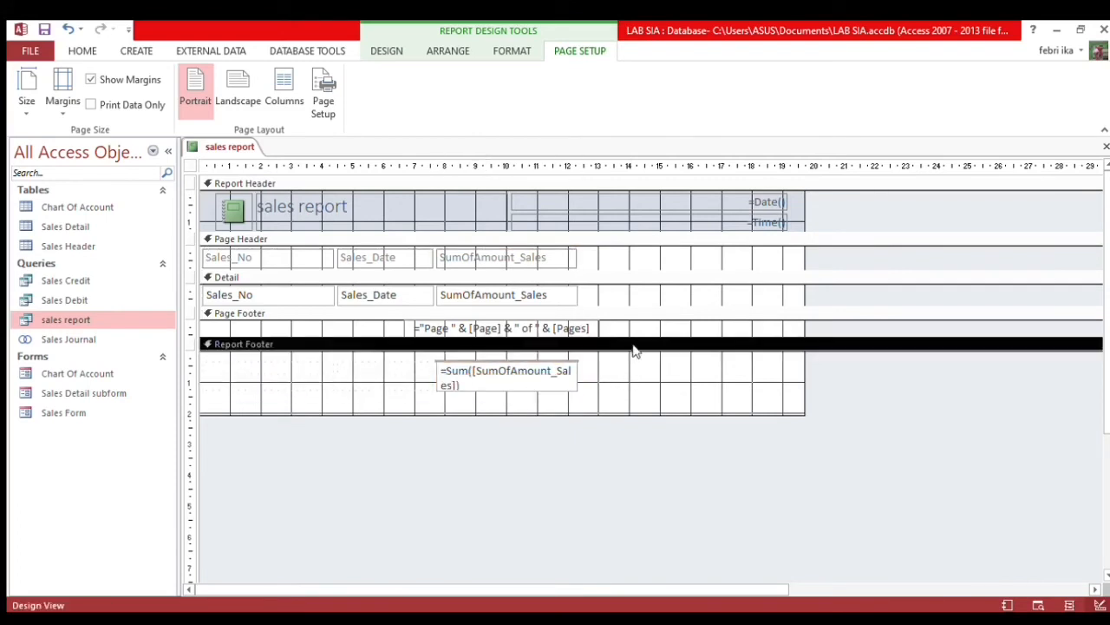
drag(642, 343, 640, 354)
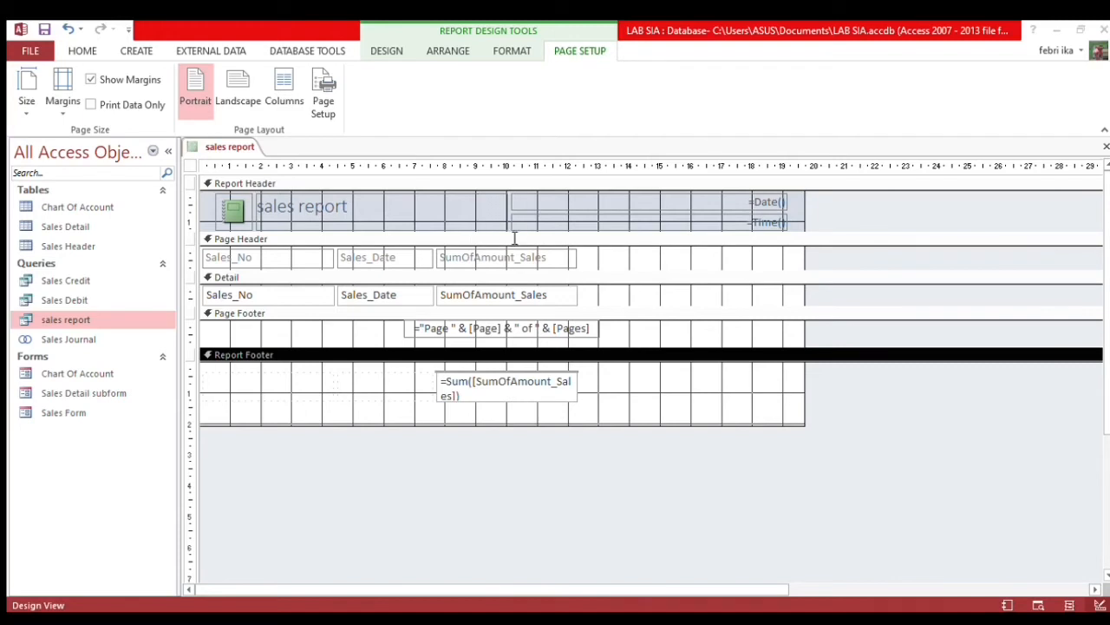
Step: Save the report as Sales Report, close it and open it again from the saved reports
key(Caps_Lock)
key(Caps_Lock)
key(Caps_Lock)
key(Caps_Lock)
click(1106, 150)
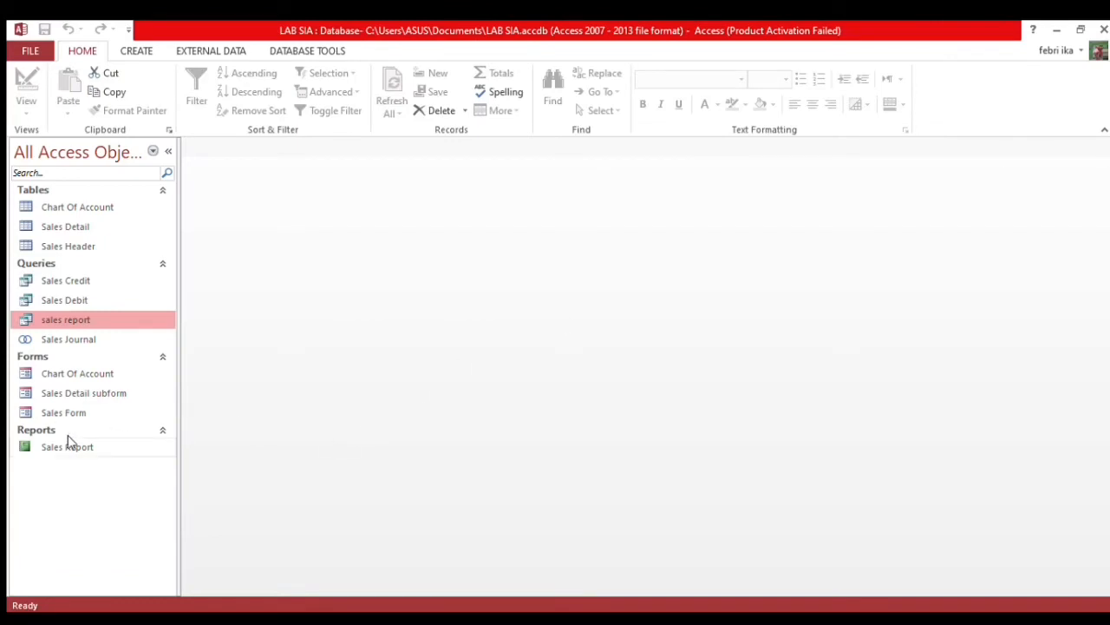
double_click(52, 448)
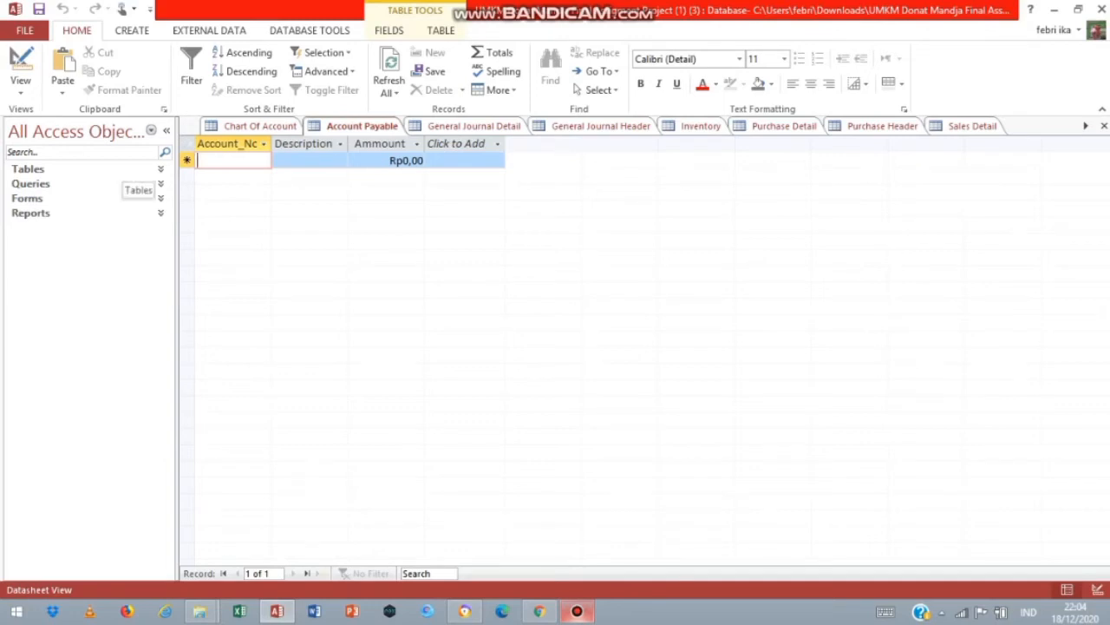
Step: List the donut business database's tables and examine the Account Payable table's fields and data types in Design View
click(130, 169)
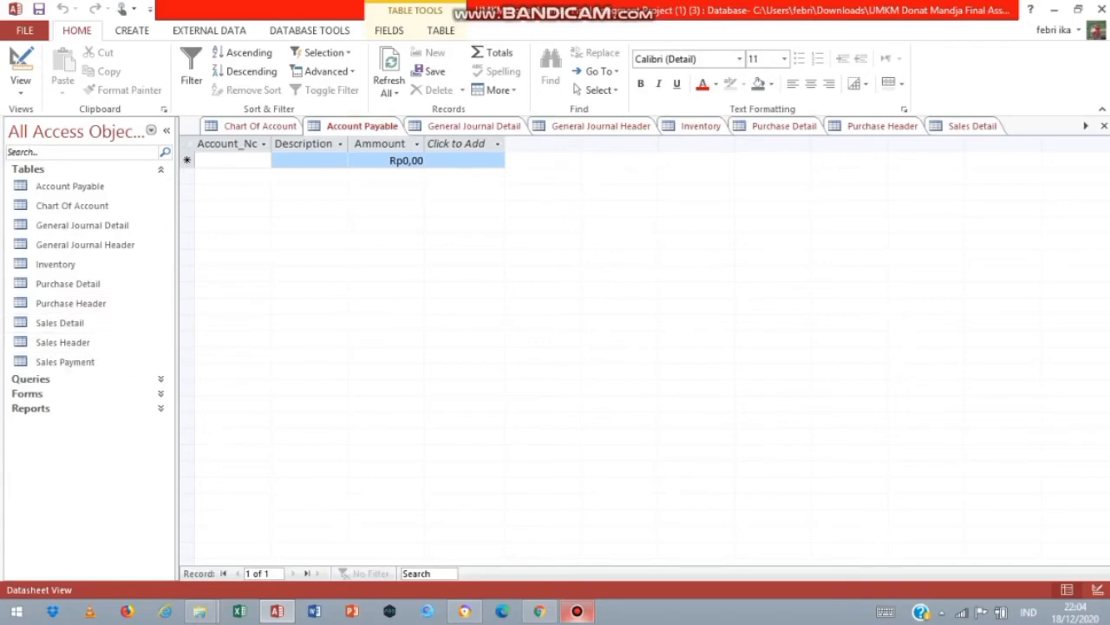
click(355, 126)
right_click(354, 126)
click(415, 199)
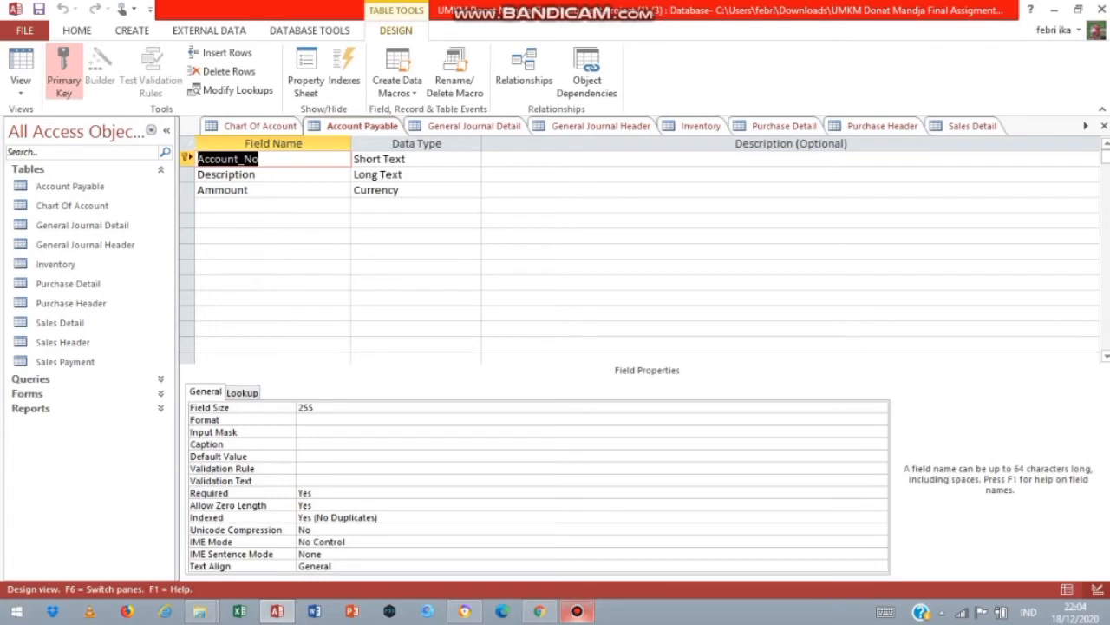
click(378, 159)
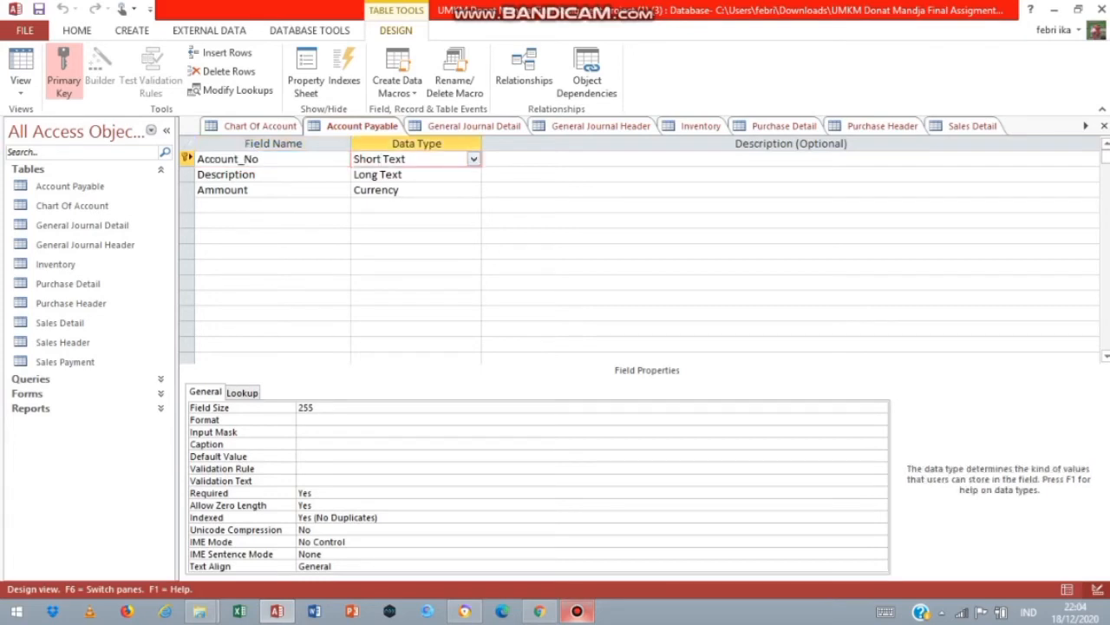
click(260, 190)
click(412, 190)
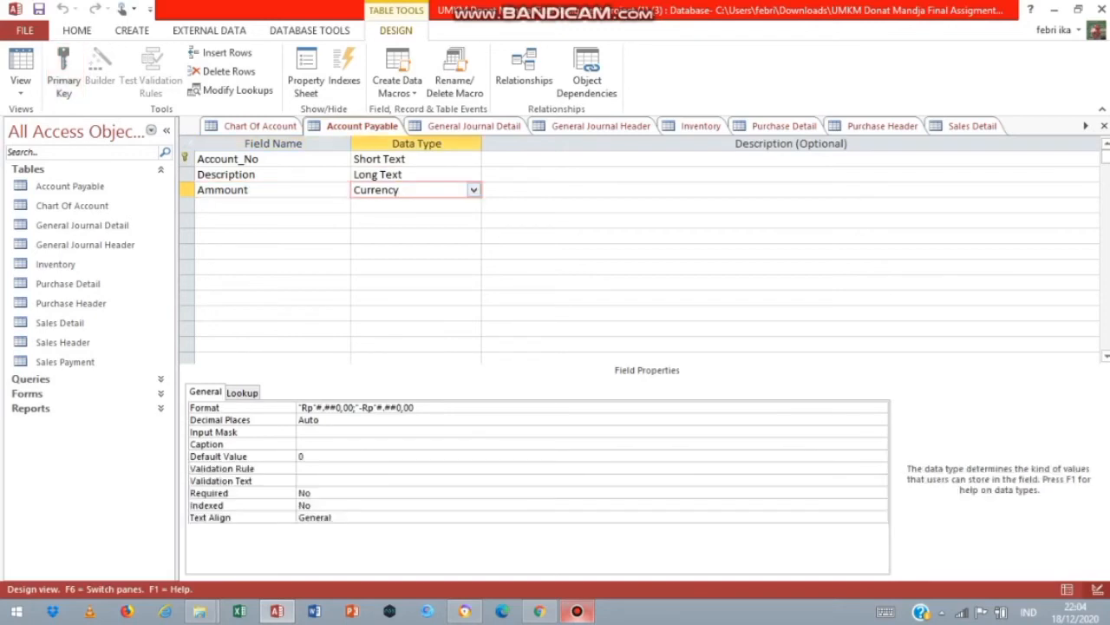
Step: Examine the field names and data types of the Chart Of Account and General Journal Detail tables in Design View
click(259, 126)
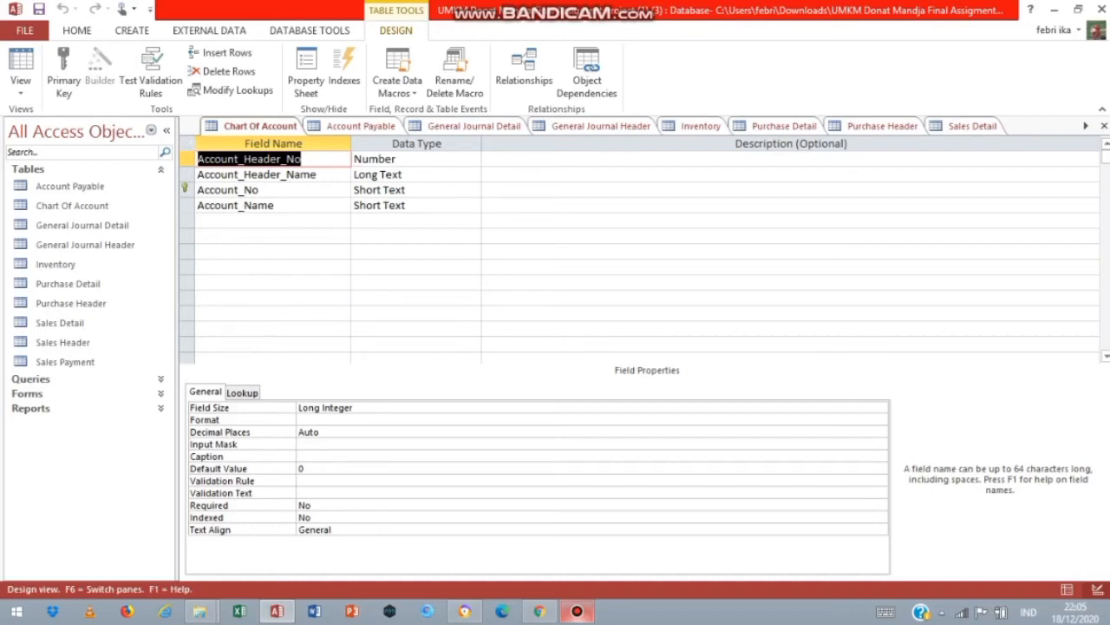
click(397, 175)
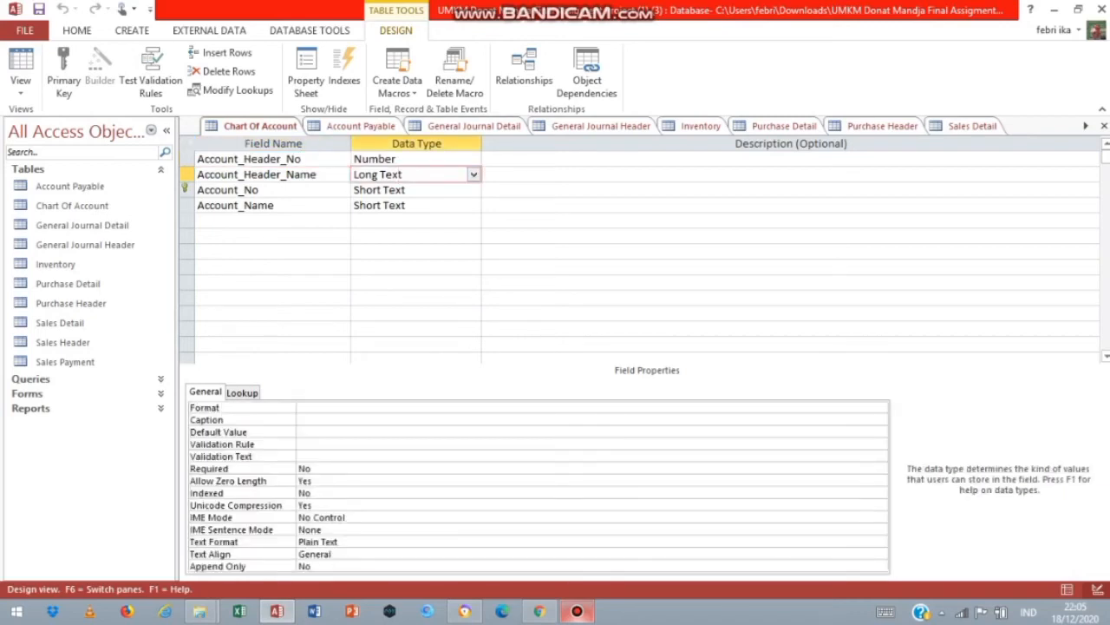
click(474, 127)
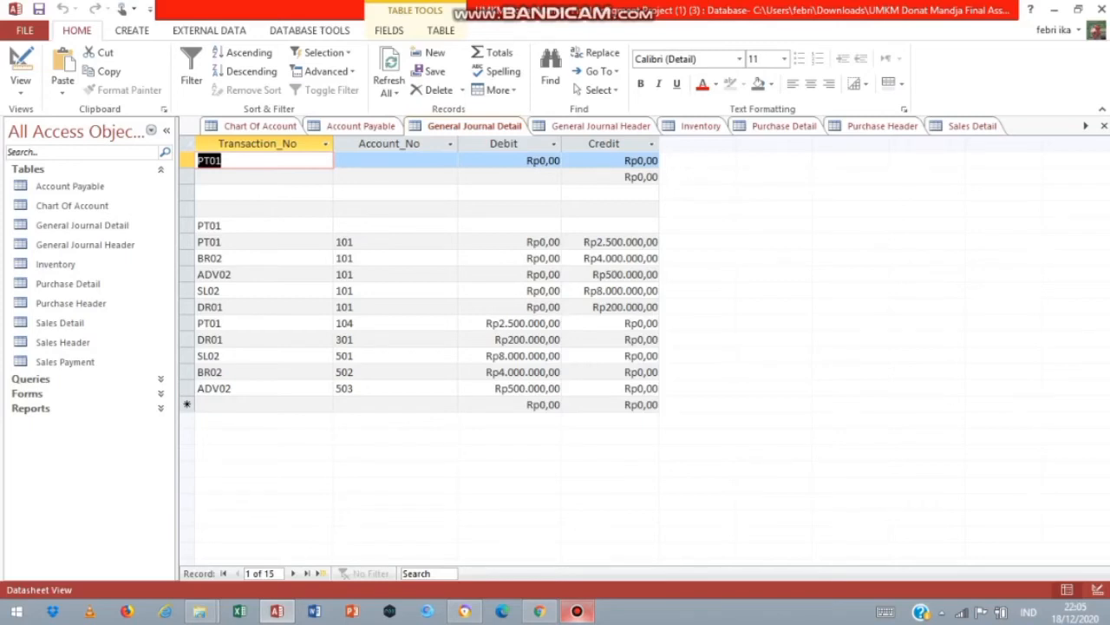
click(21, 62)
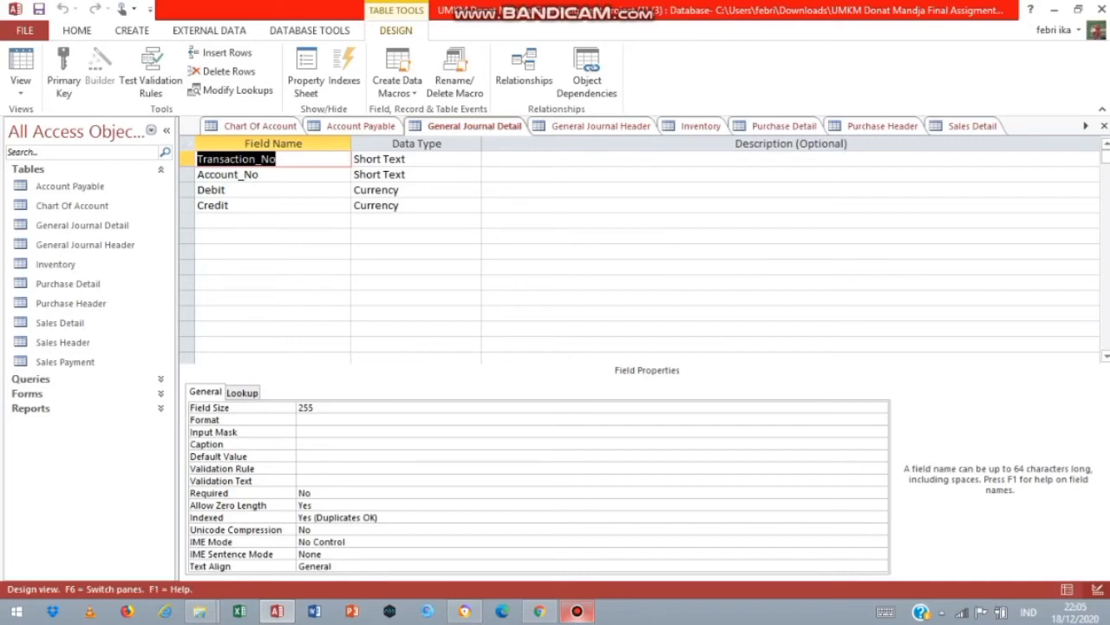
Step: Switch the General Journal Header and Inventory tables to Design View and examine their field names and data types
click(600, 126)
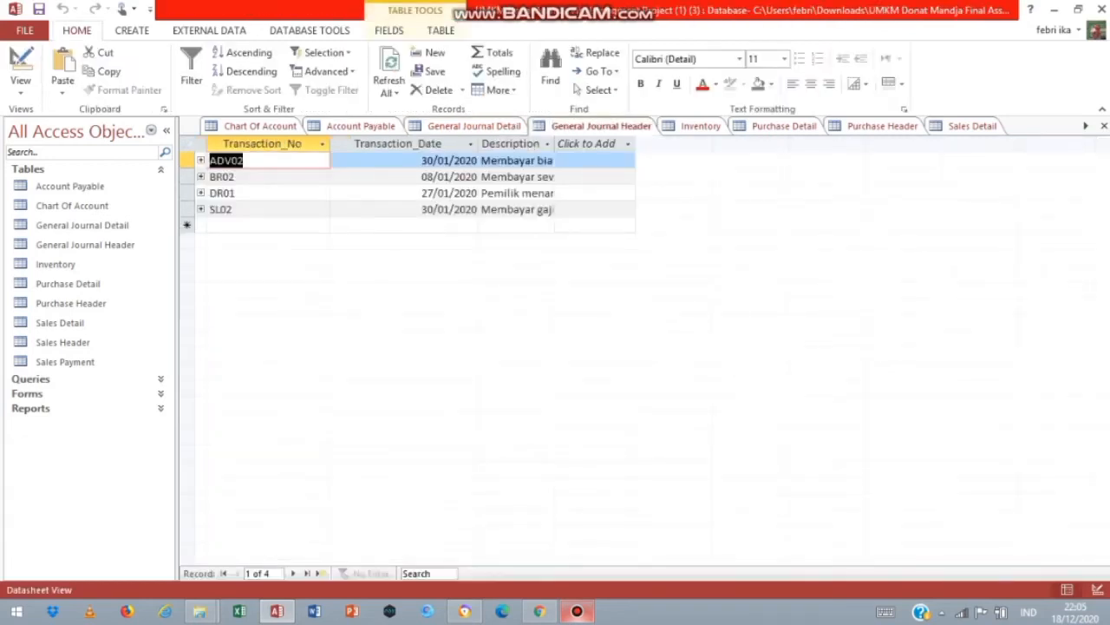
right_click(597, 127)
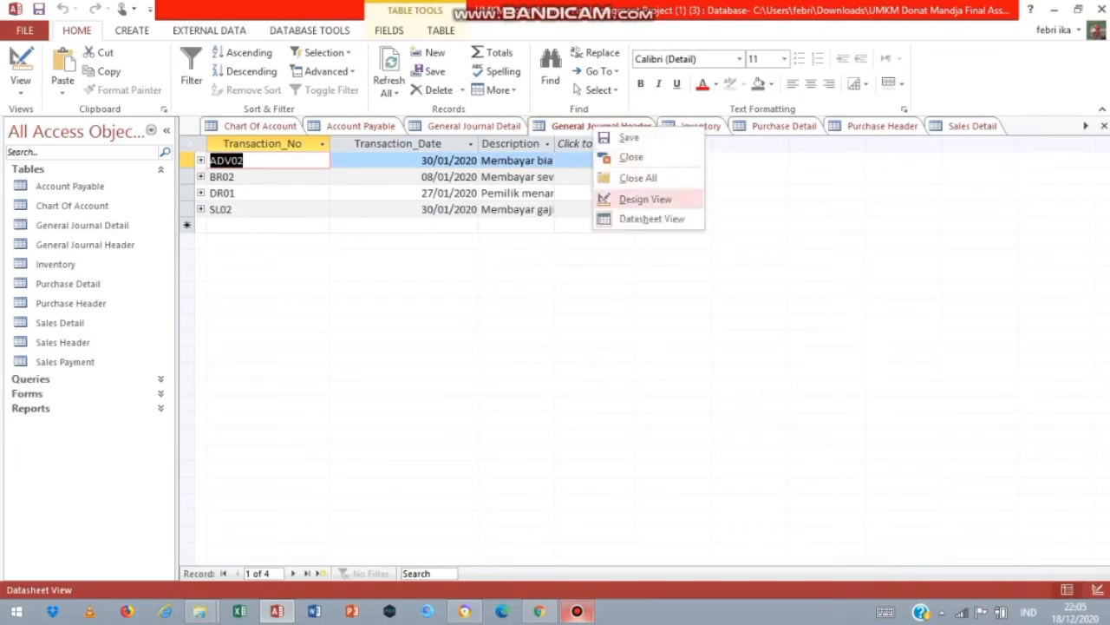
click(646, 199)
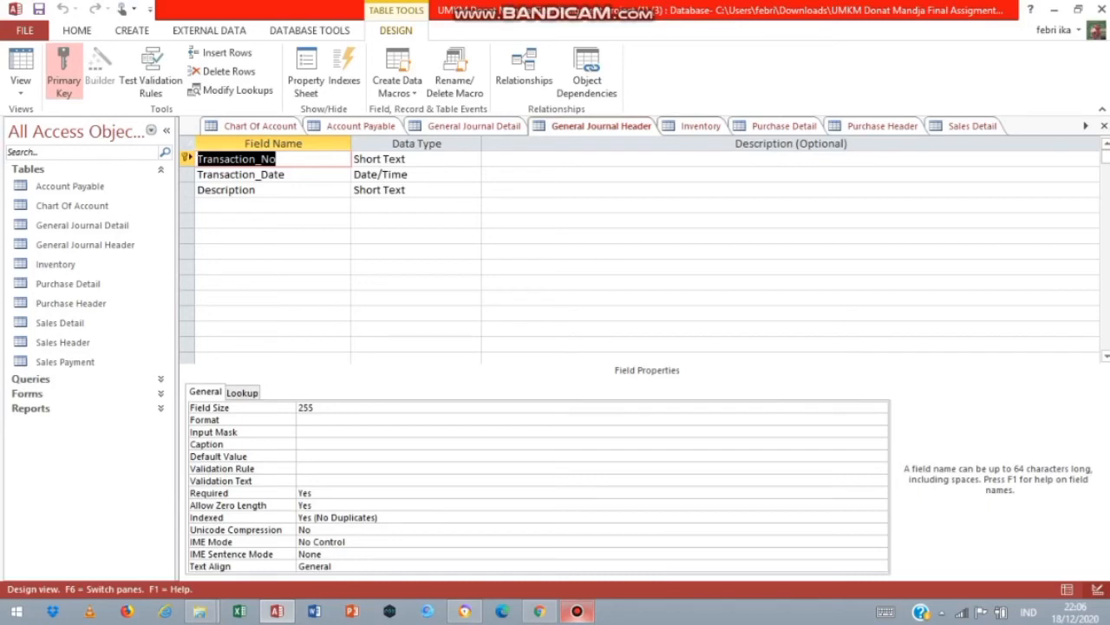
click(700, 126)
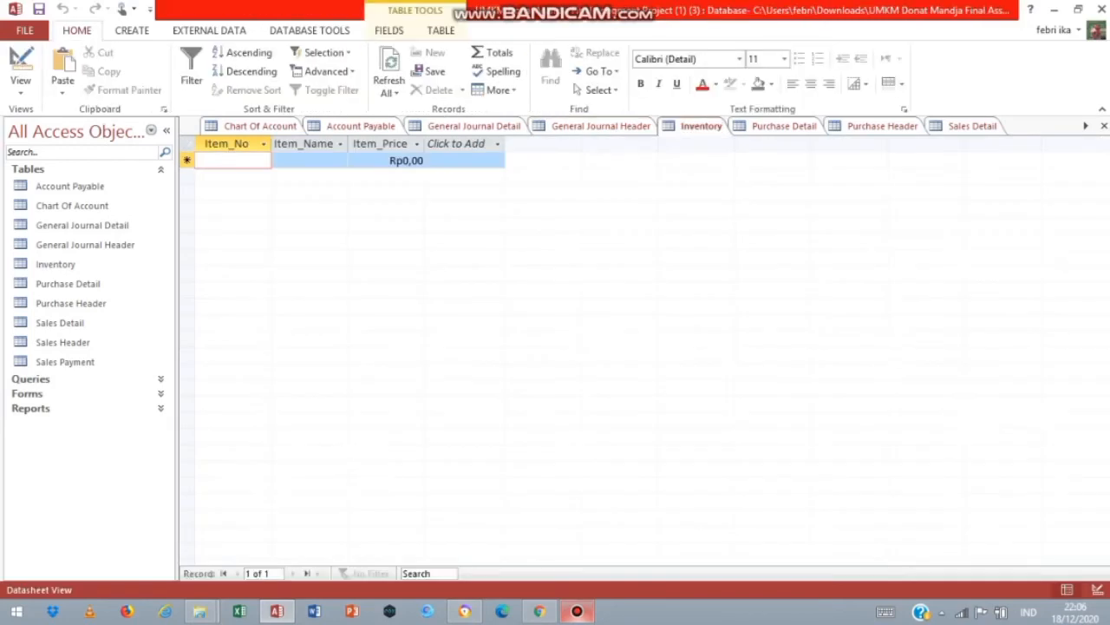
right_click(689, 127)
click(728, 201)
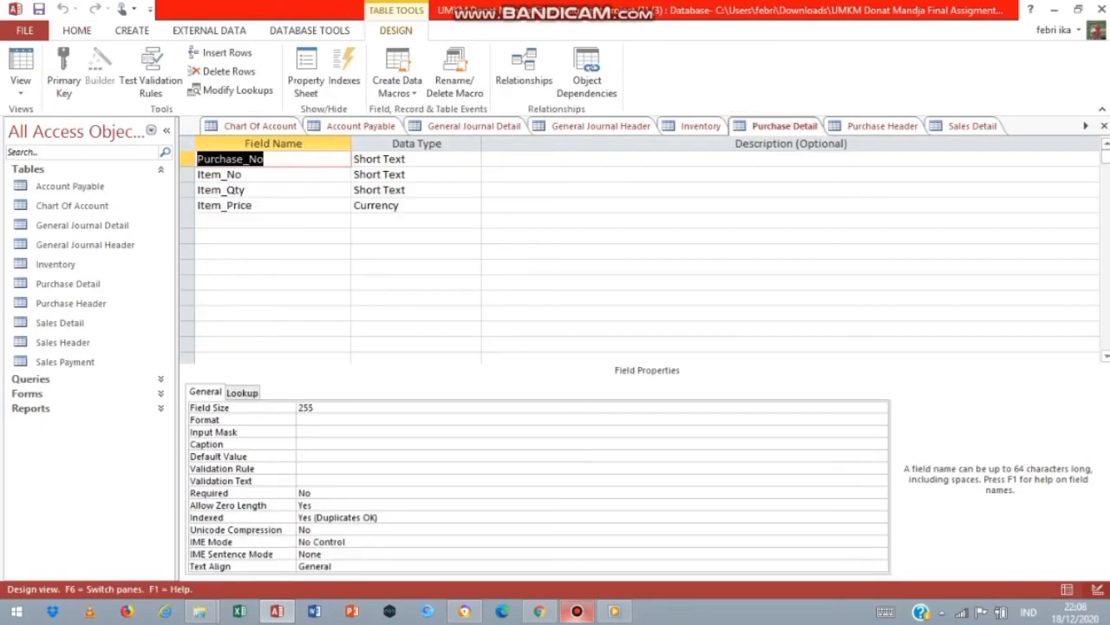
Step: Examine the Purchase Detail table's fields and data types in Design View, from Purchase_No through Item_Price
click(404, 159)
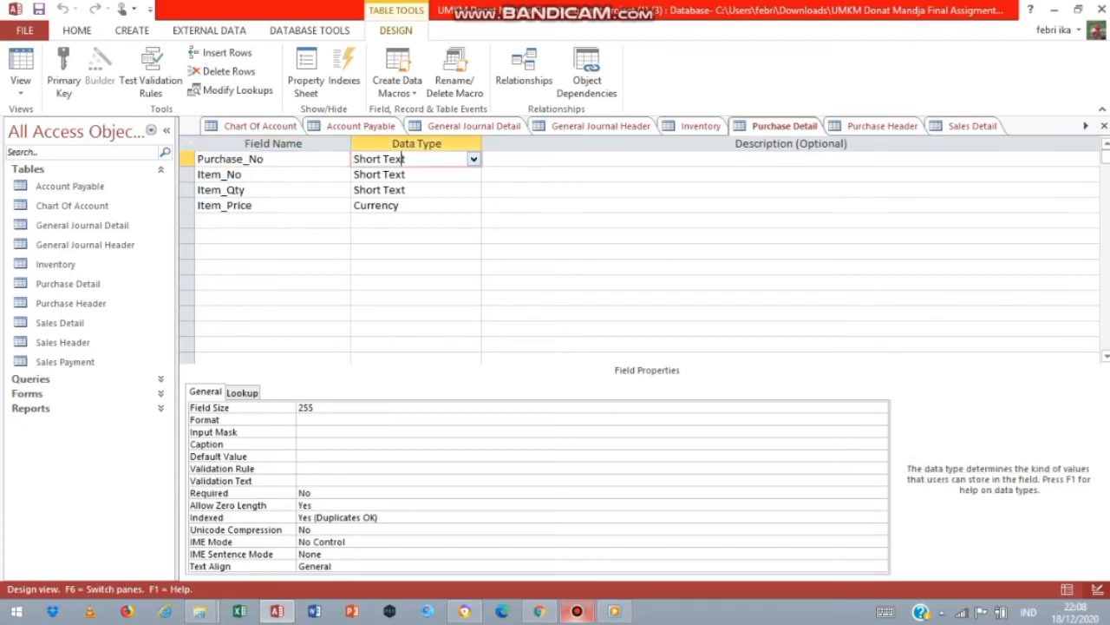
click(210, 189)
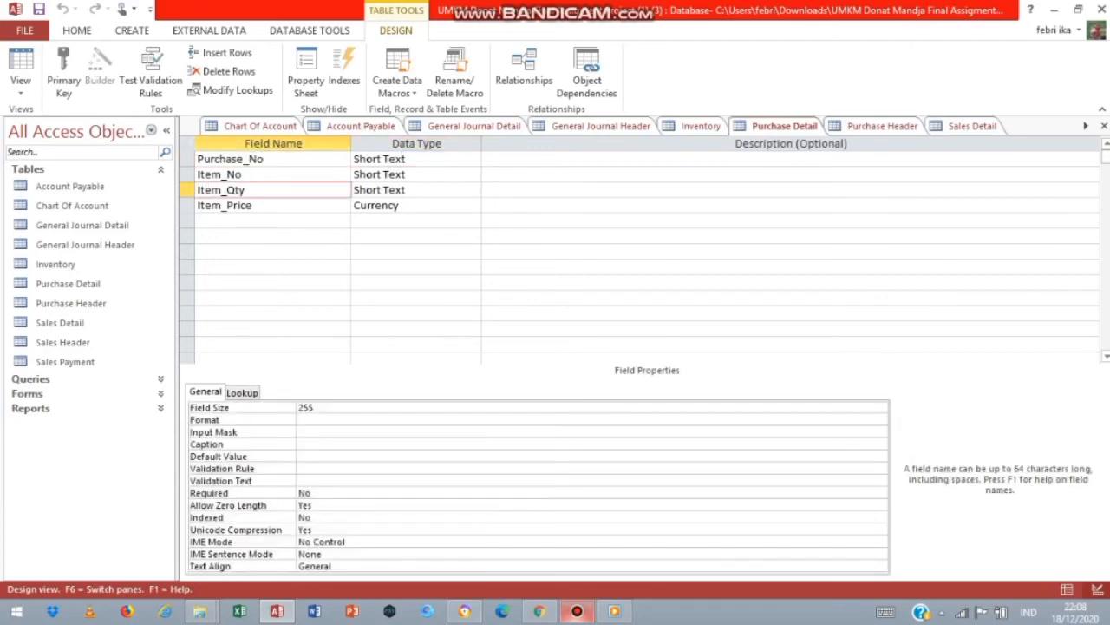
click(246, 206)
click(394, 206)
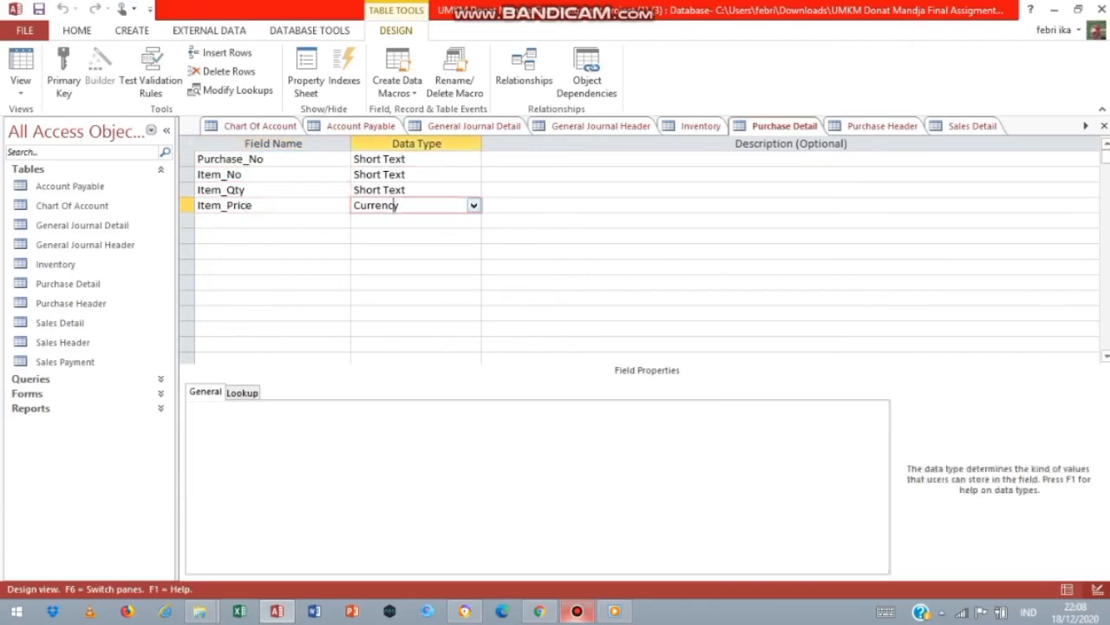
Step: Show the Purchase Header table in Design View and examine its Purchase_No, Purchase_Date and Supplier_Code fields
click(883, 127)
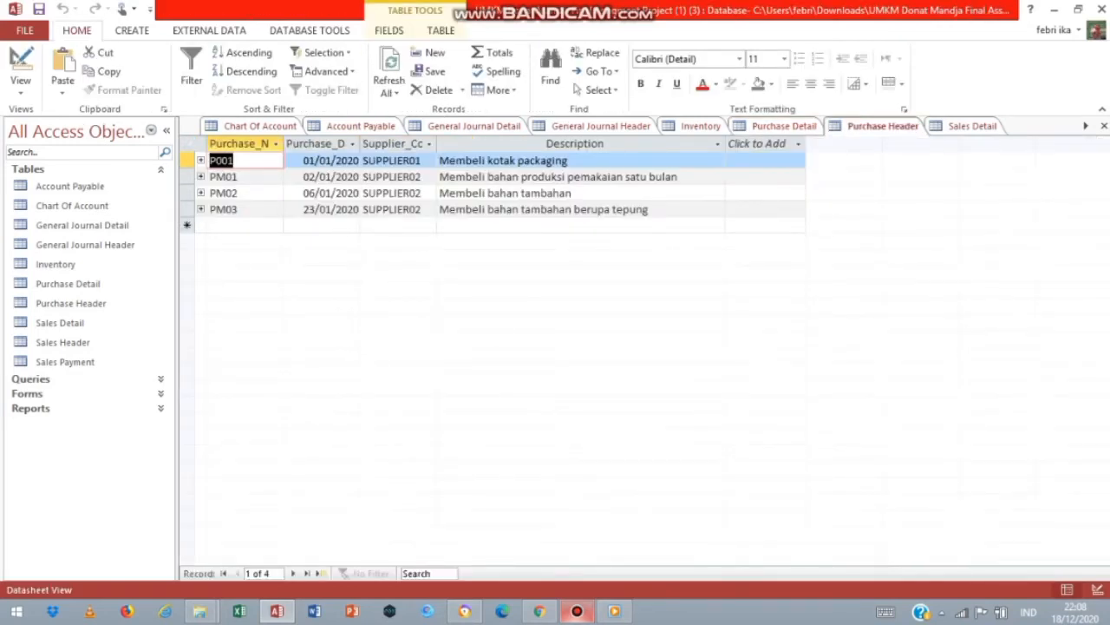
right_click(892, 130)
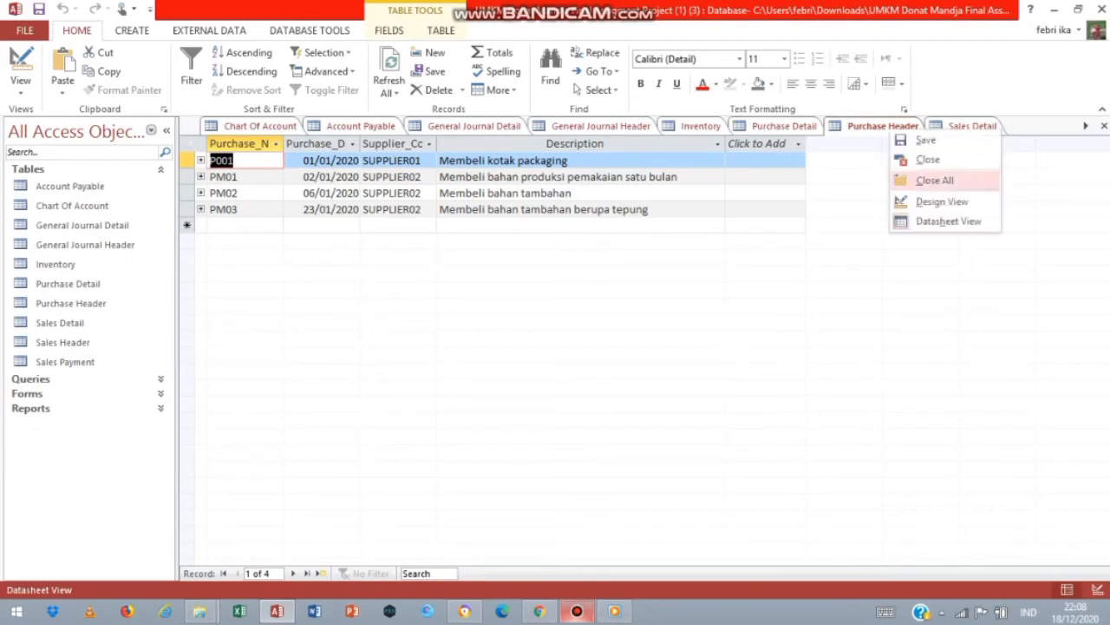
click(941, 201)
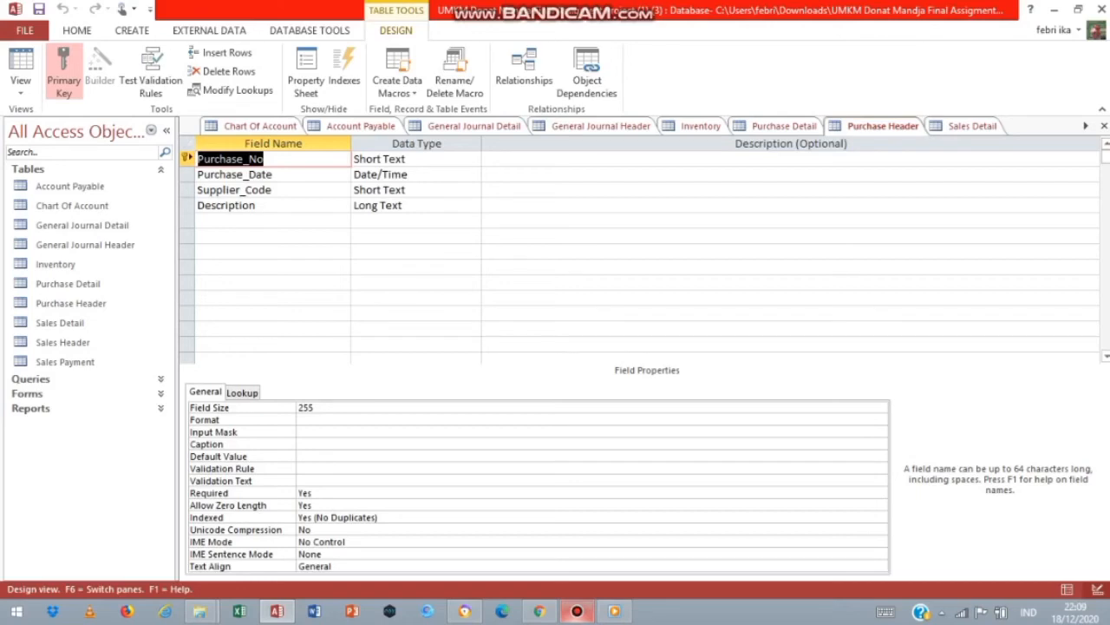
click(382, 159)
click(221, 175)
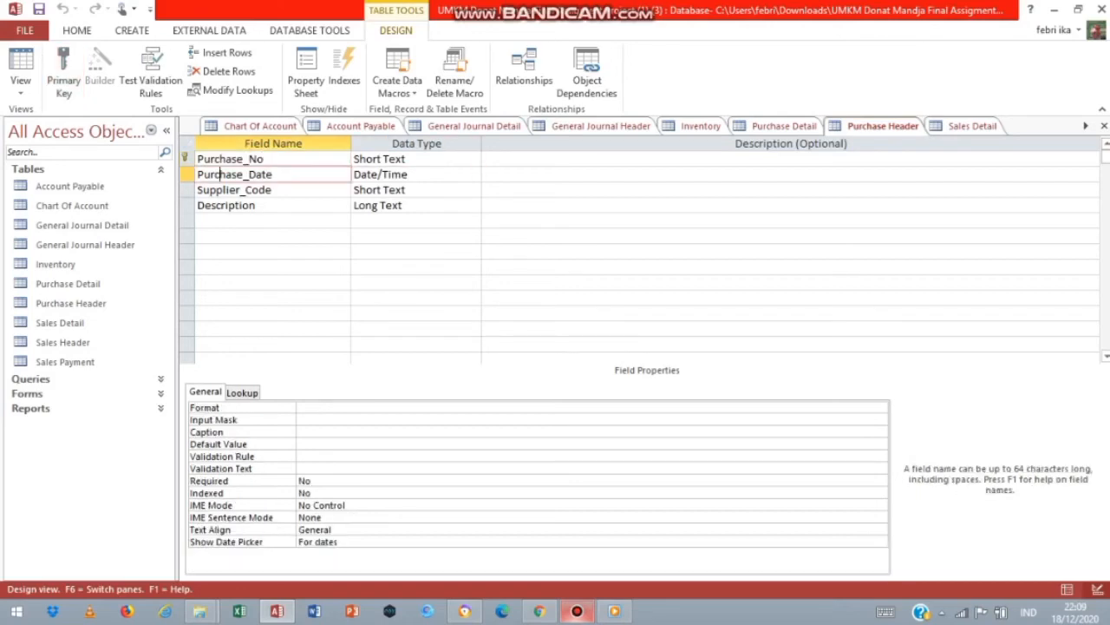
click(383, 174)
click(222, 190)
click(236, 190)
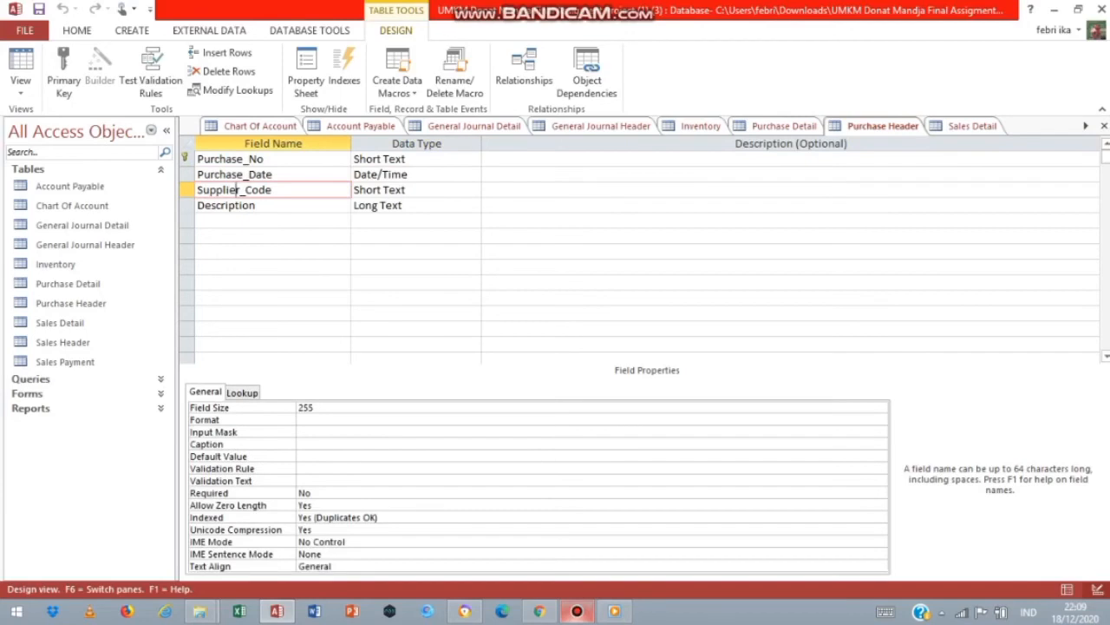
Step: Show the Sales Detail table in Design View and examine the data types of its sales number, item and amount fields
click(971, 126)
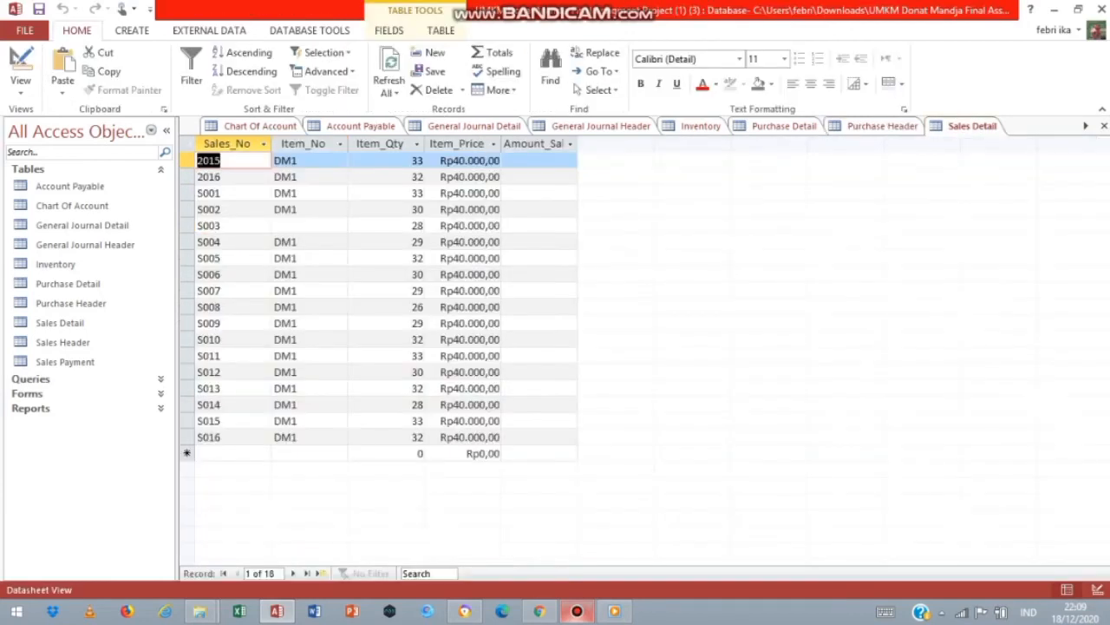
right_click(974, 125)
click(1026, 193)
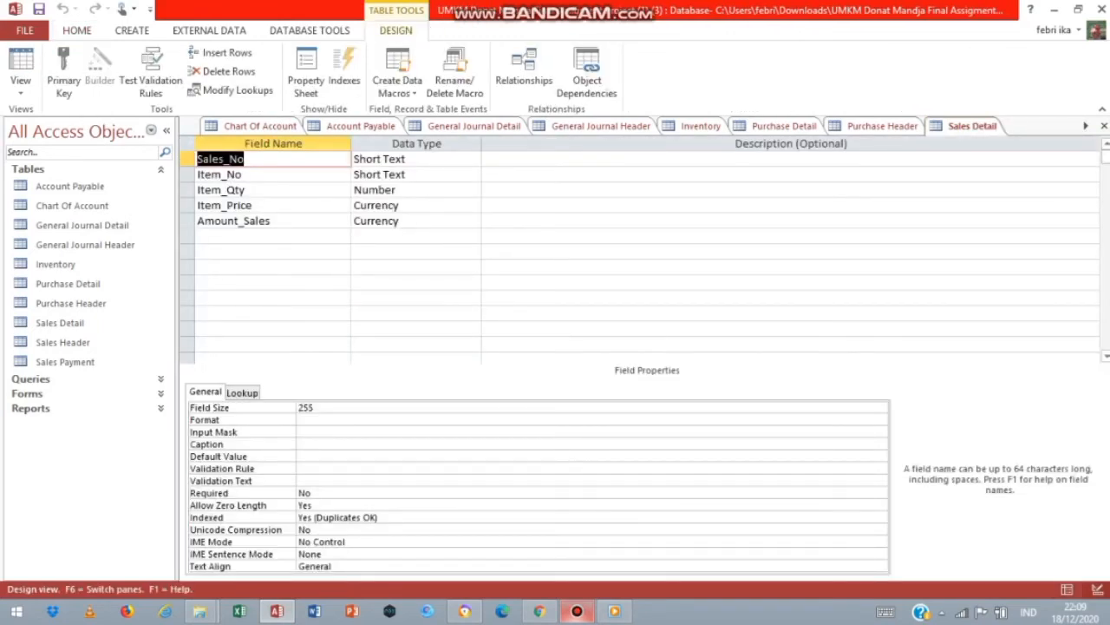
click(242, 174)
click(396, 158)
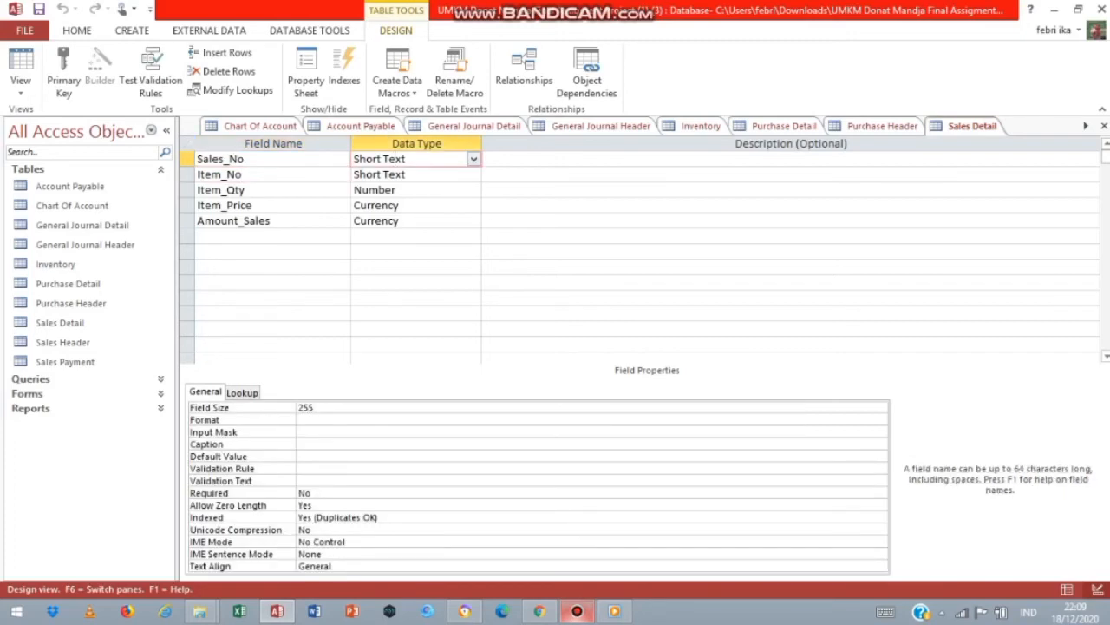
click(211, 190)
click(397, 190)
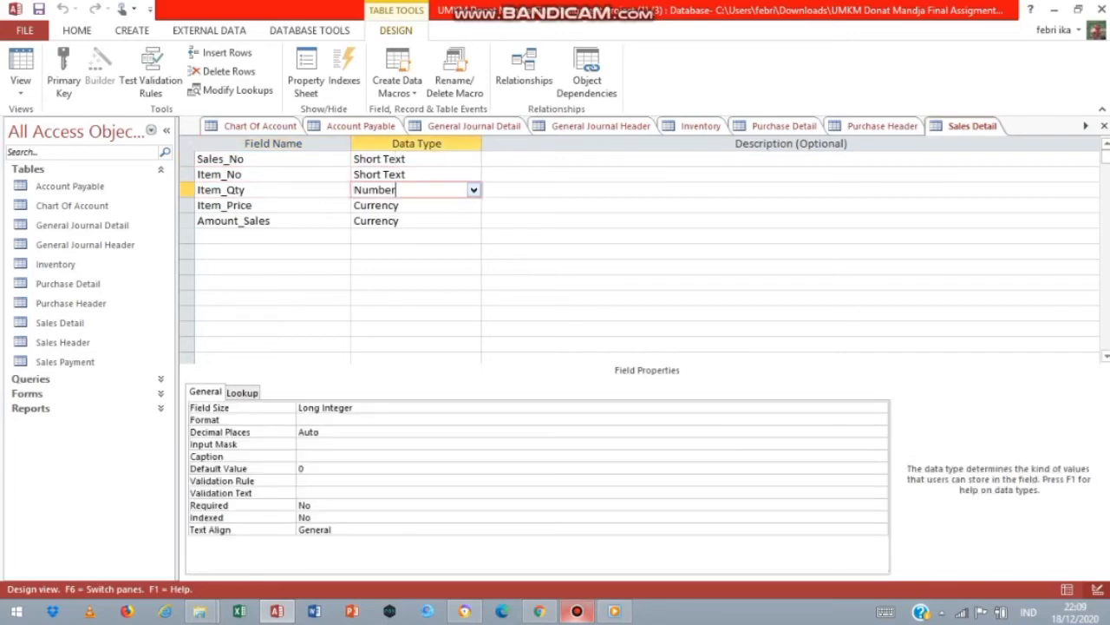
click(229, 236)
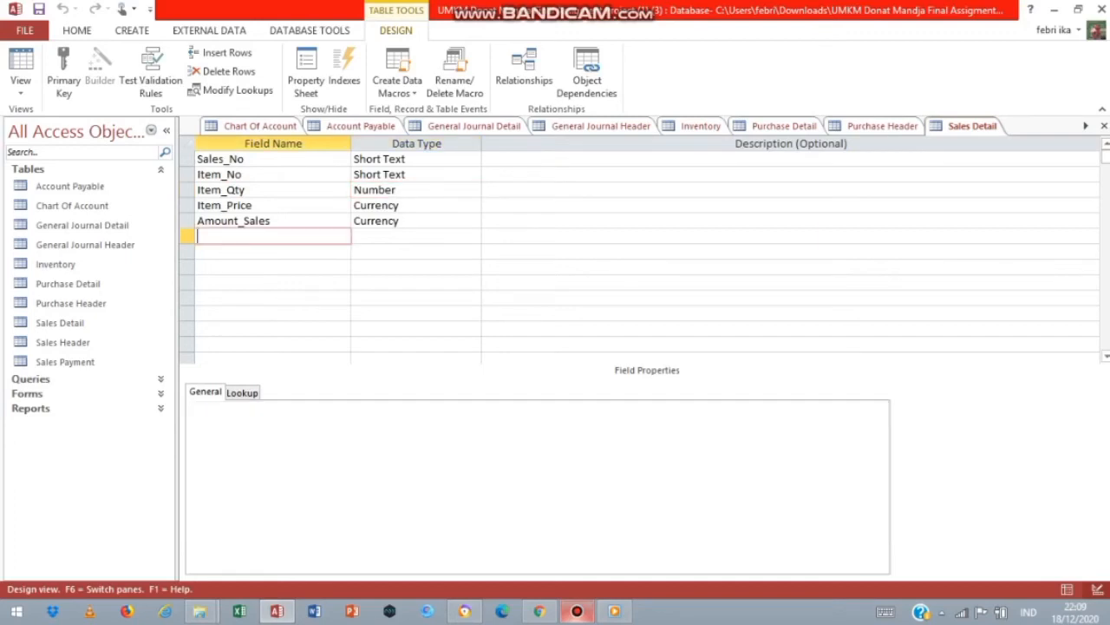
click(378, 206)
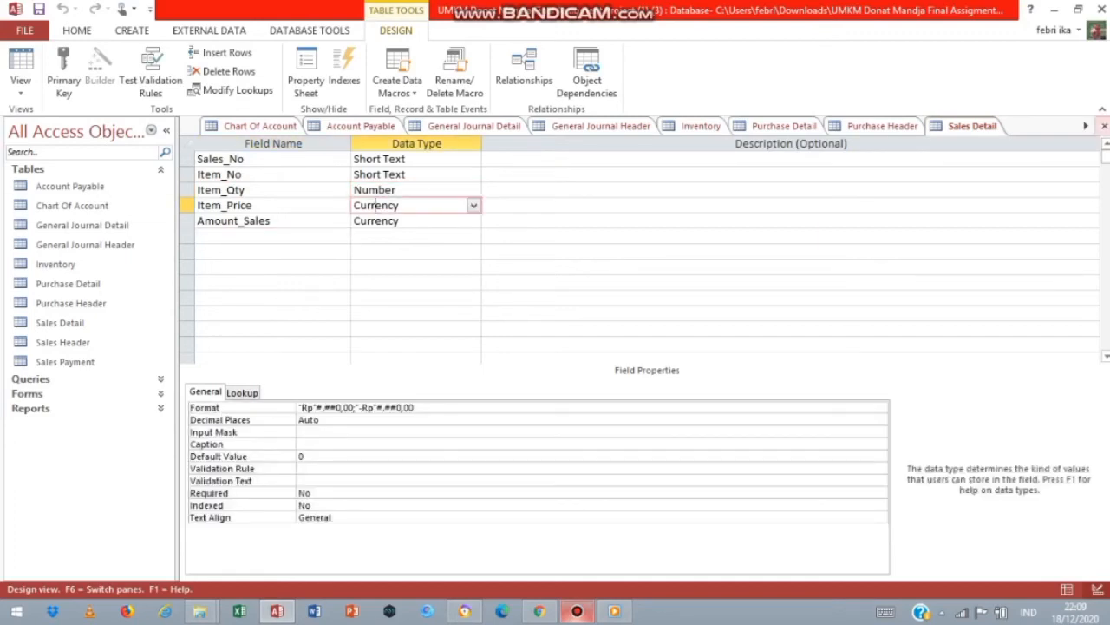
Step: Close all open tables and list the database's saved queries in place of its tables
click(1104, 125)
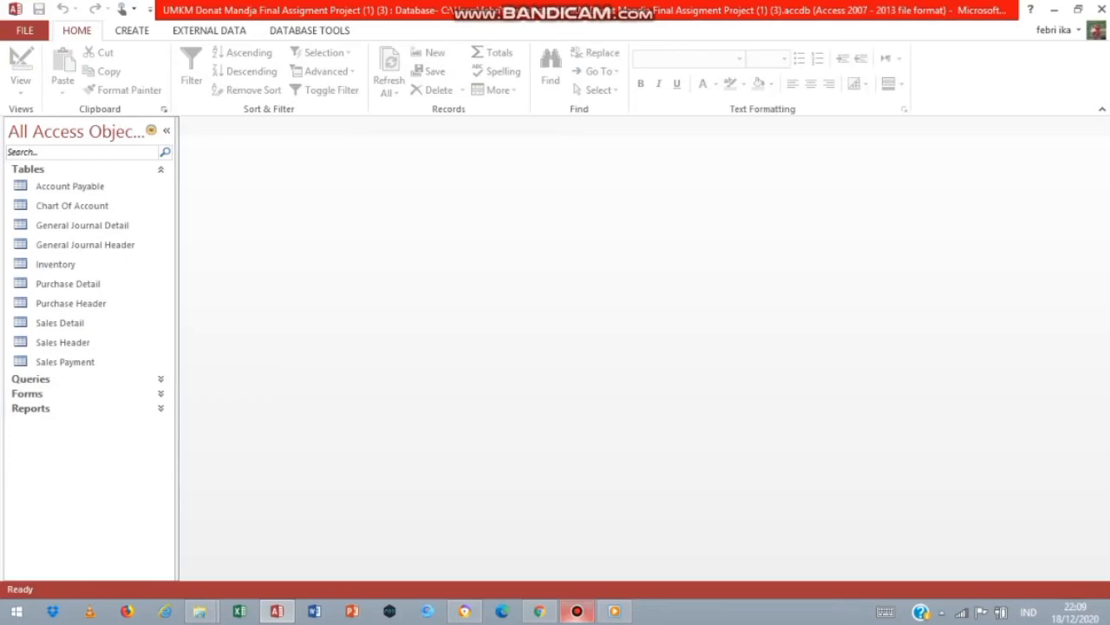
click(161, 169)
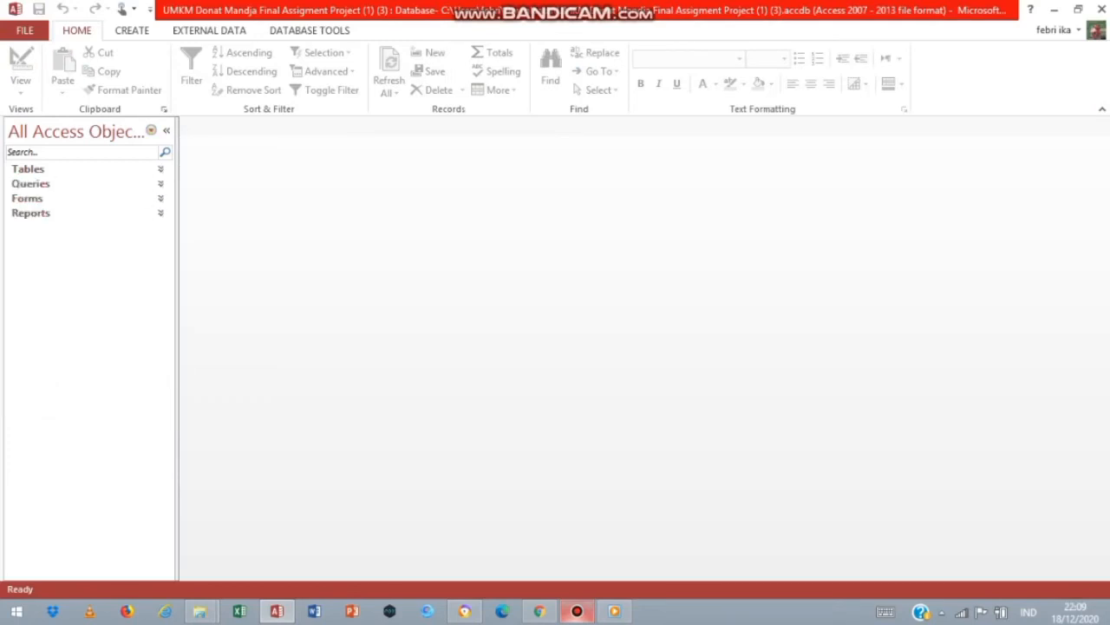
click(160, 183)
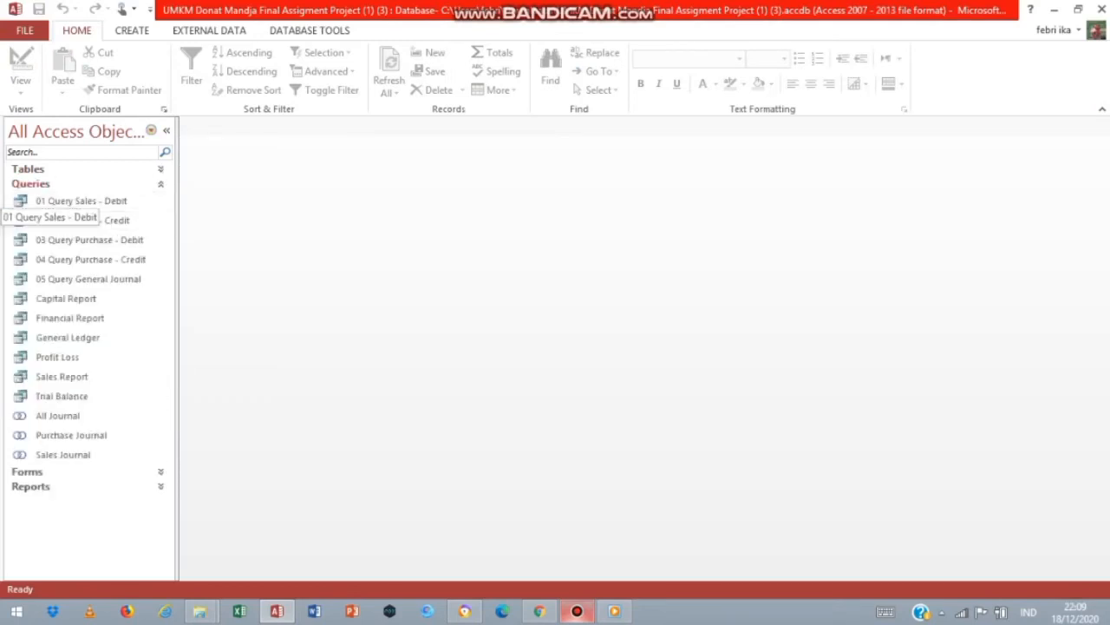
Step: Open 01 Query Sales - Debit in Design View and examine its Debit expression in the Expression Builder, leaving it unedited
double_click(81, 201)
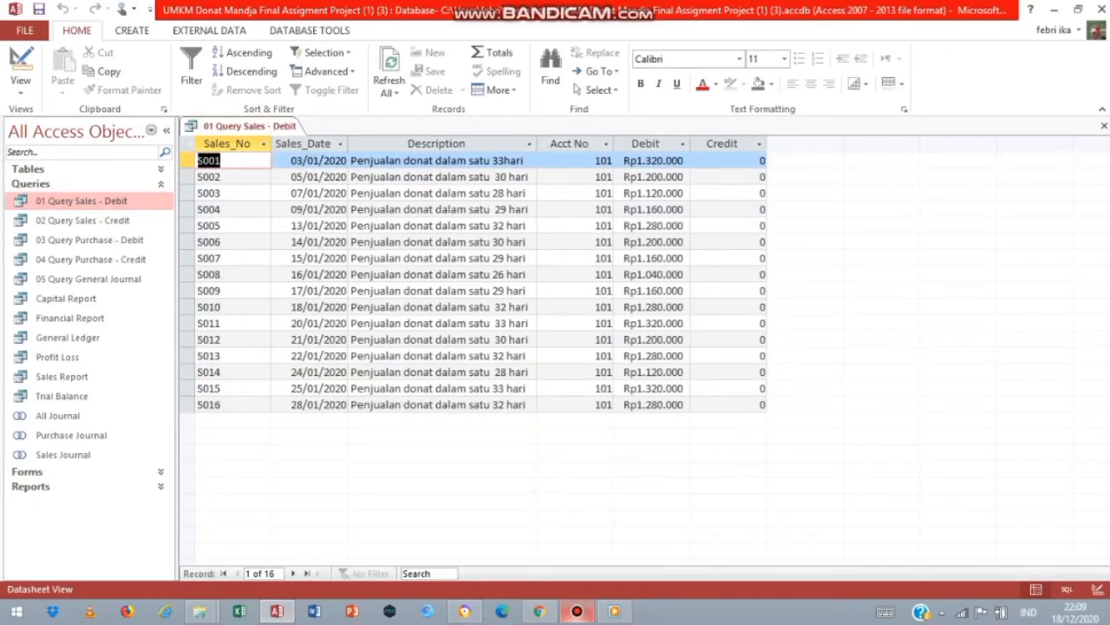
click(21, 65)
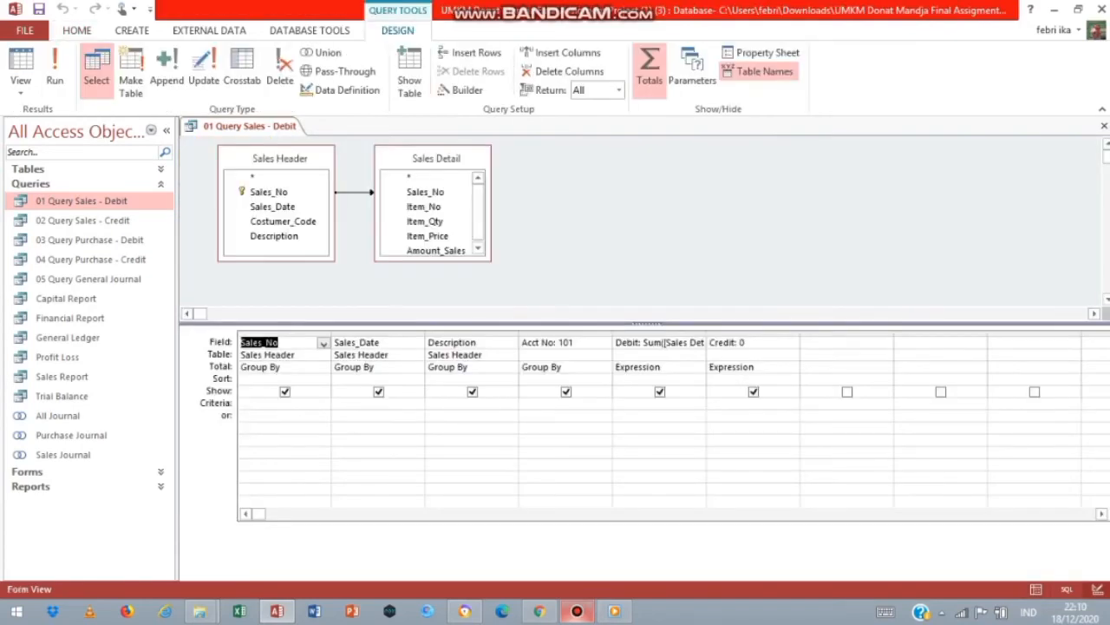
right_click(646, 344)
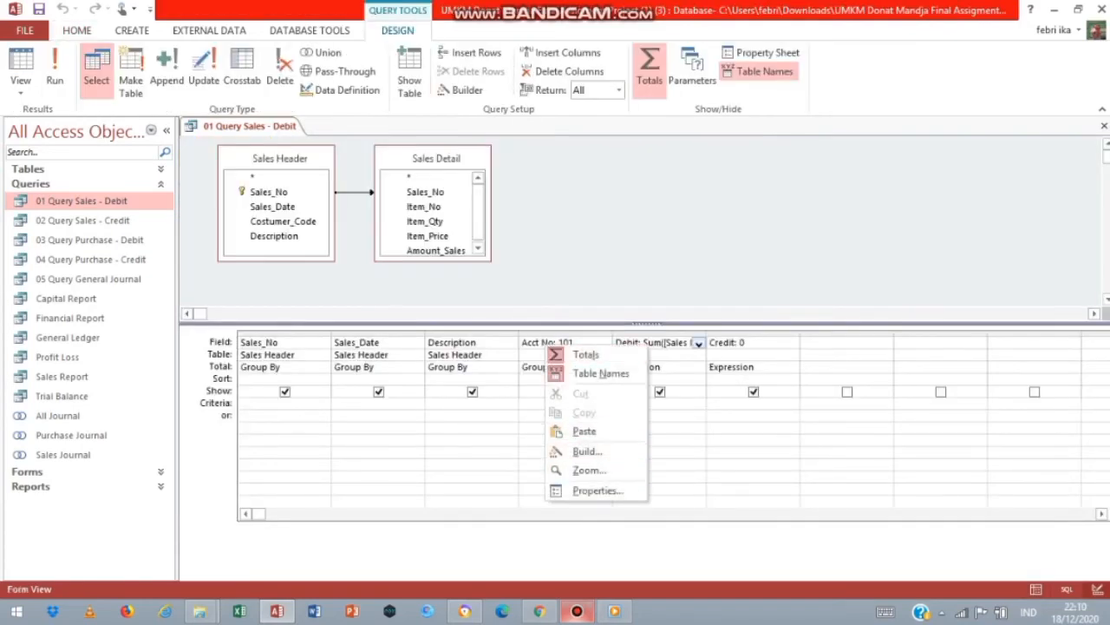
click(588, 451)
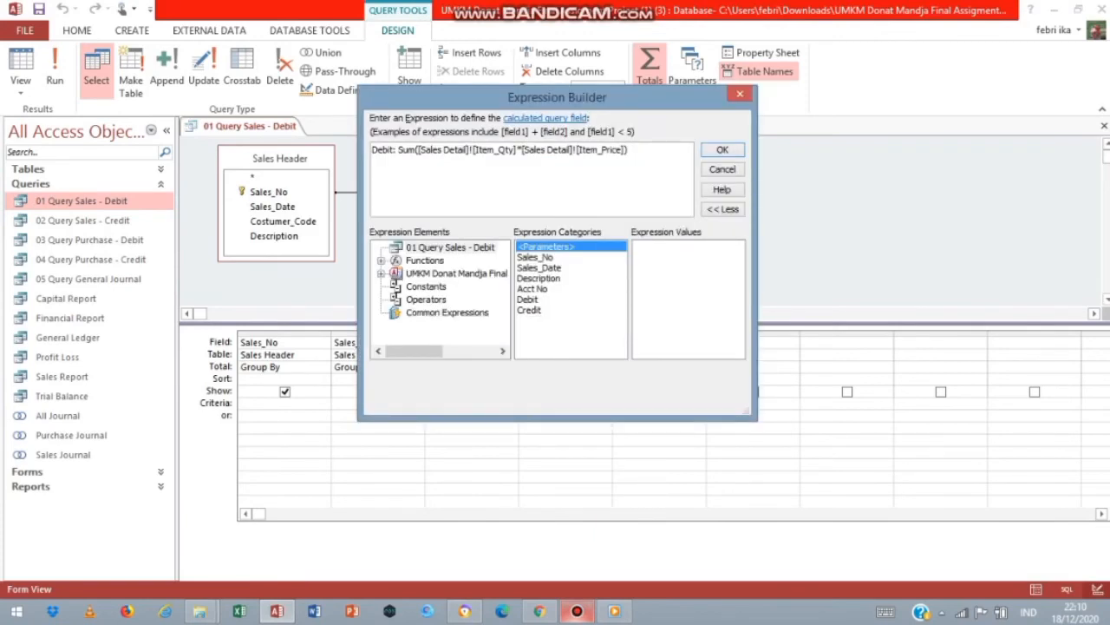
key(ctrl+a)
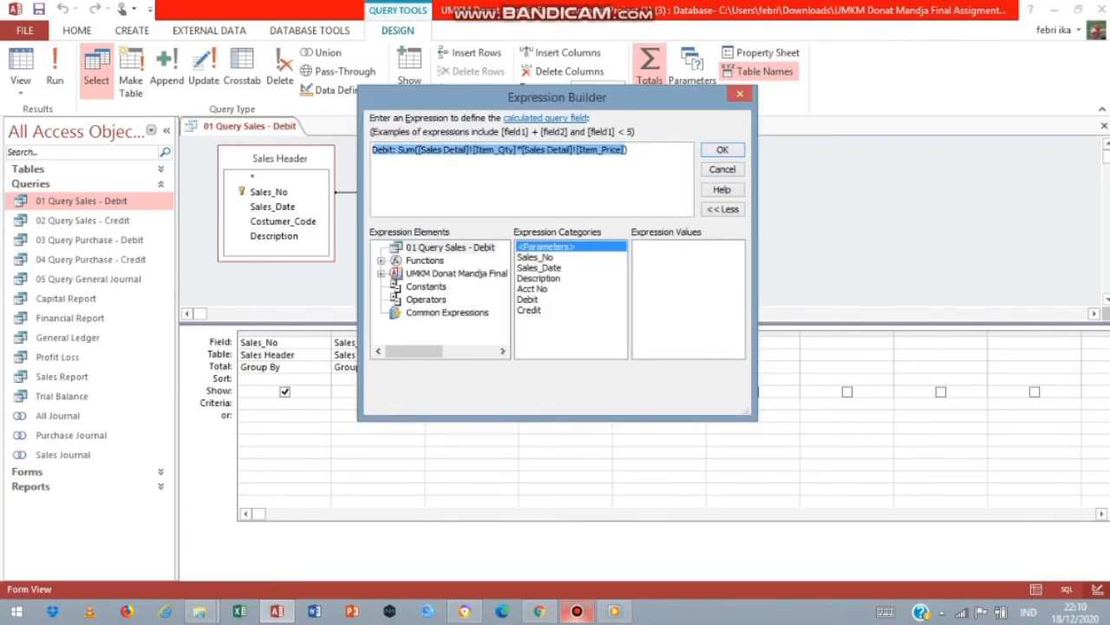
click(740, 94)
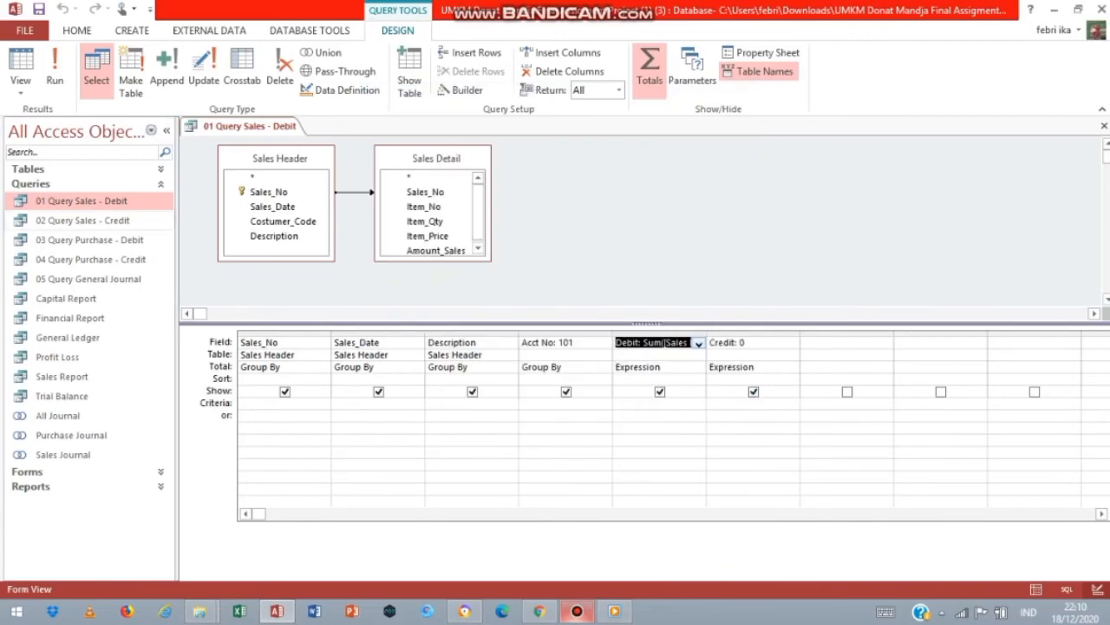
Step: Open 02 Query Sales - Credit and show its field setup in Design View
double_click(82, 221)
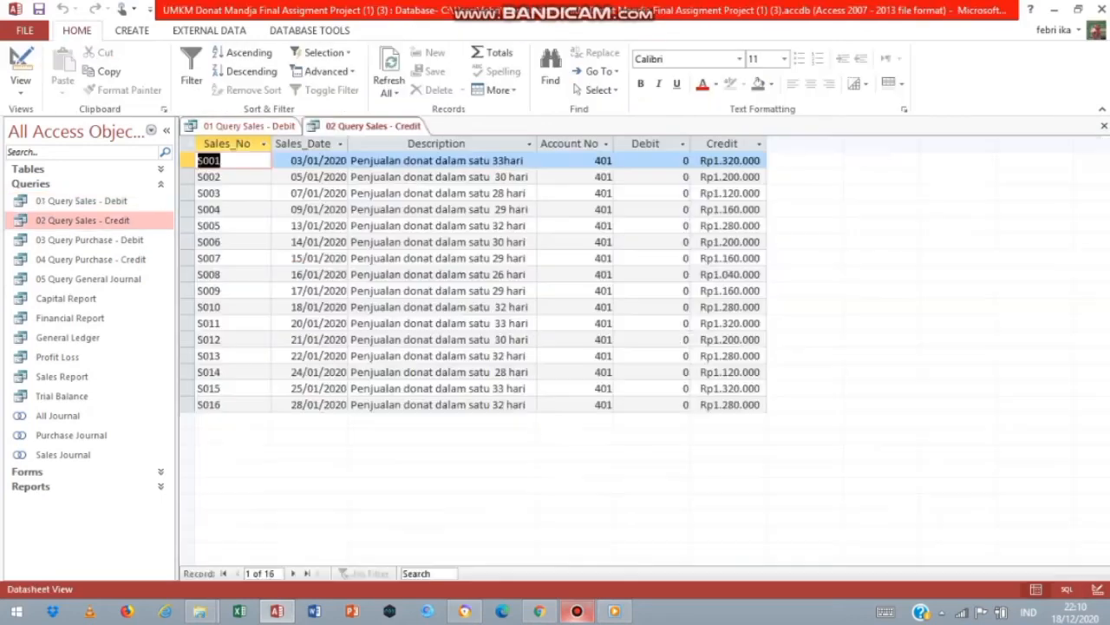
right_click(373, 128)
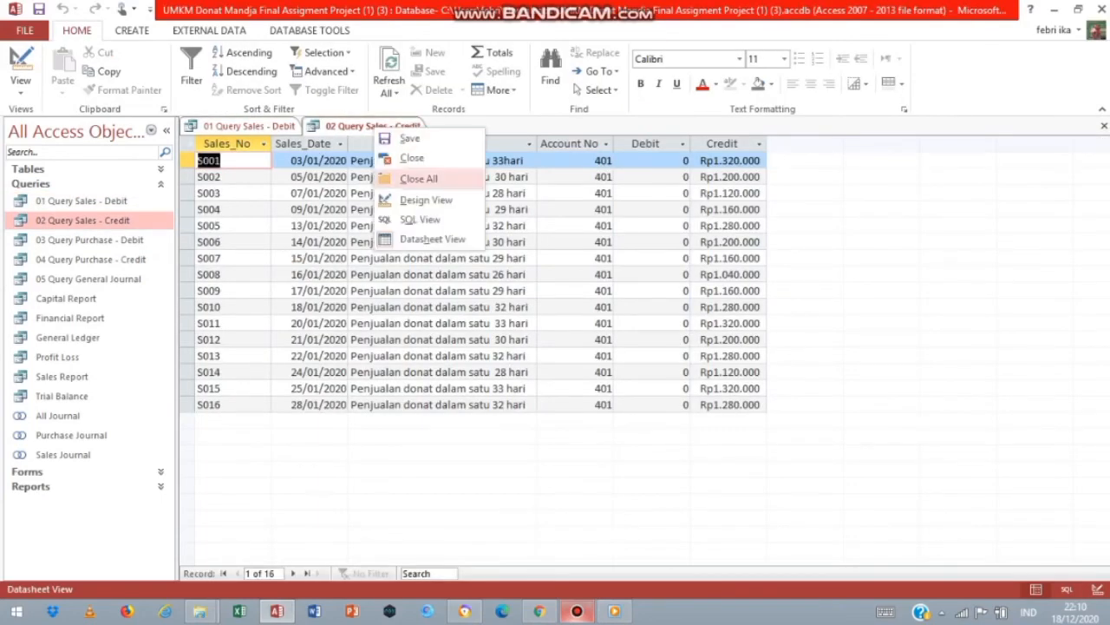
click(425, 201)
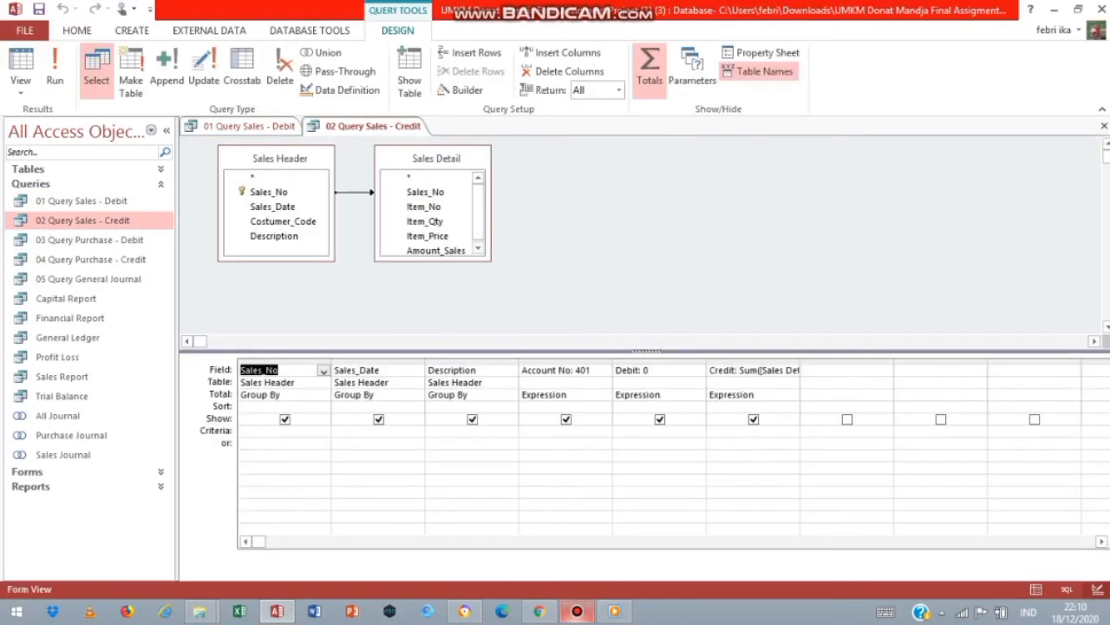
Step: Examine the Credit expression of 02 Query Sales - Credit in the Expression Builder, leaving it unedited
click(781, 371)
right_click(782, 370)
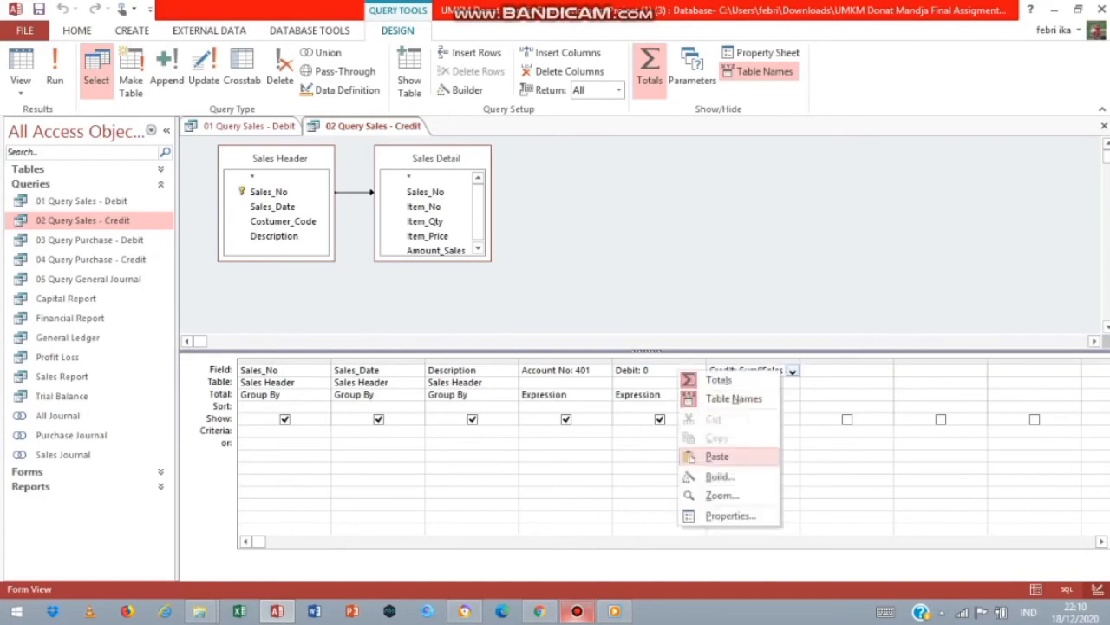
click(720, 477)
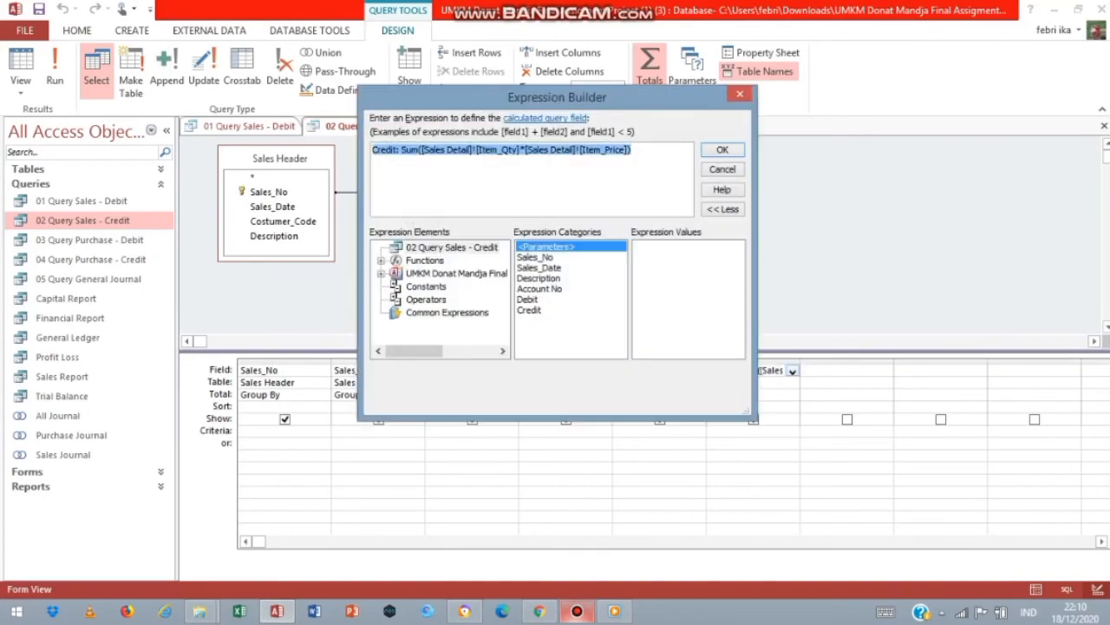
click(740, 93)
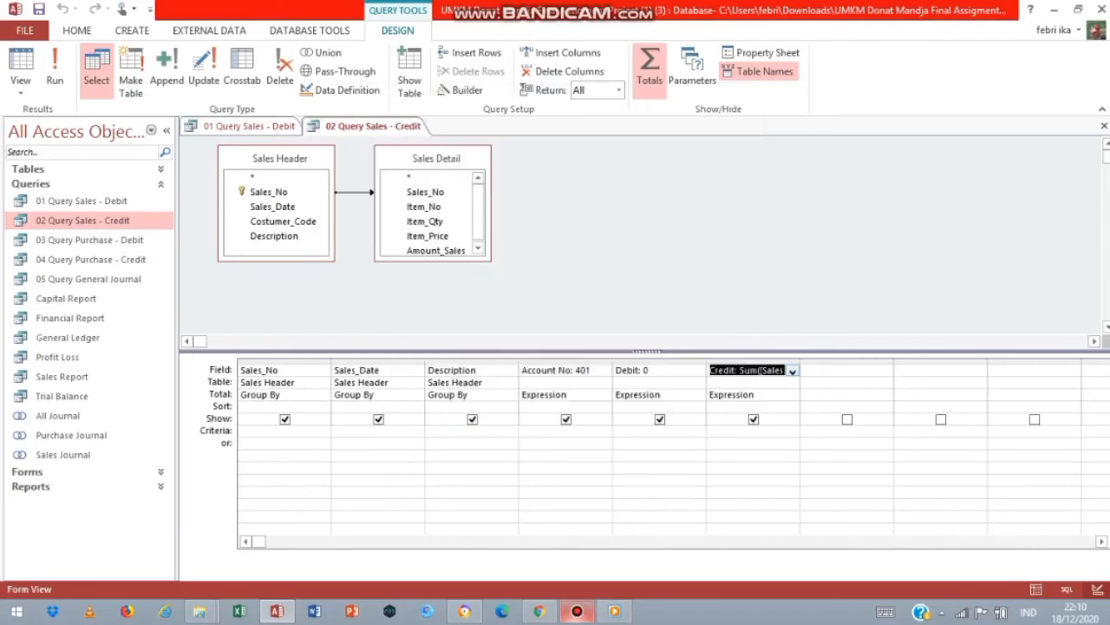
Step: Open 03 Query Purchase - Debit in Design View and examine its Debit expression in the Expression Builder without editing it
click(89, 240)
double_click(89, 240)
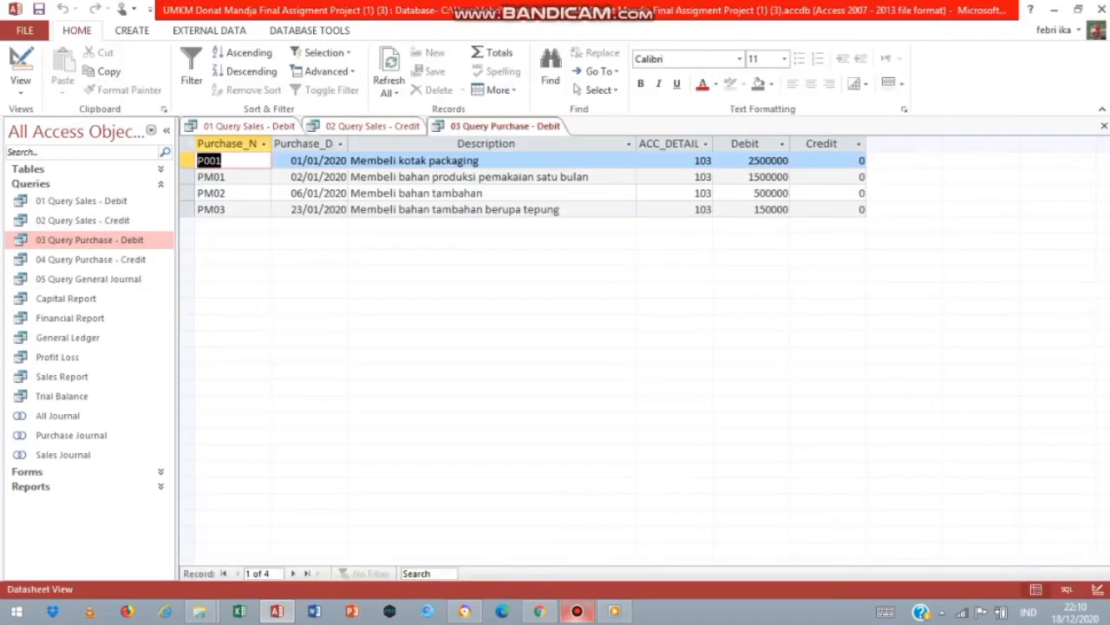
right_click(494, 128)
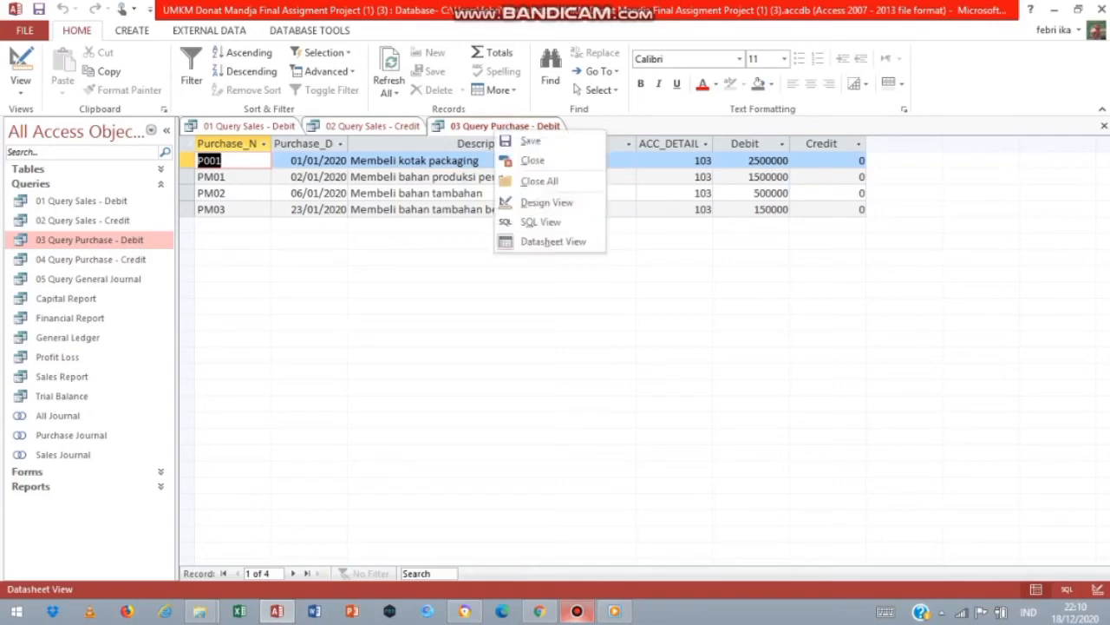
click(546, 202)
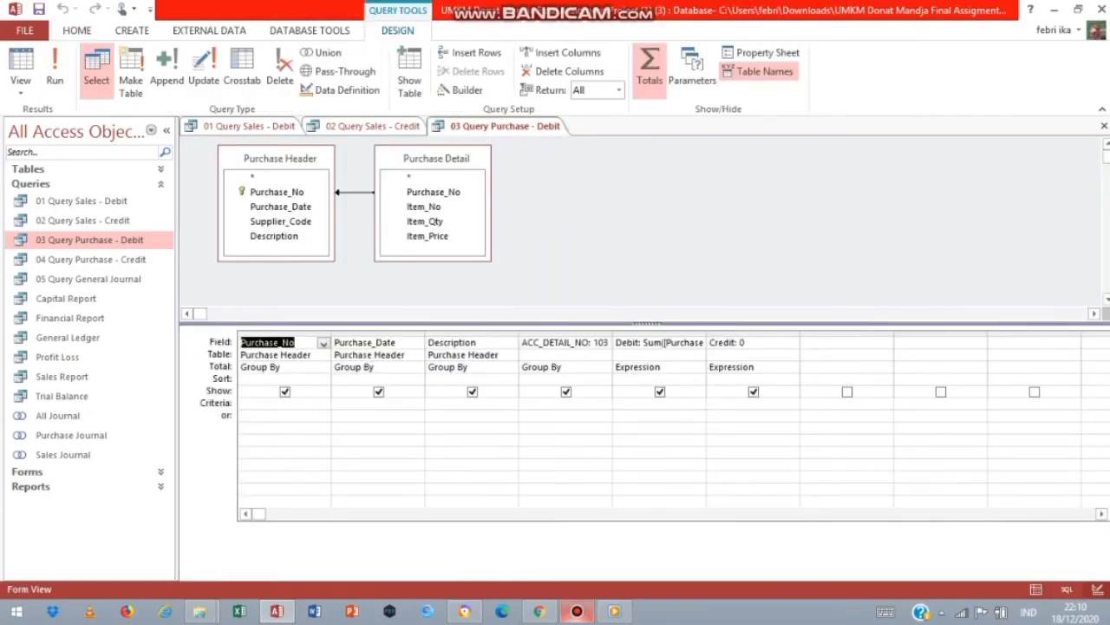
right_click(683, 343)
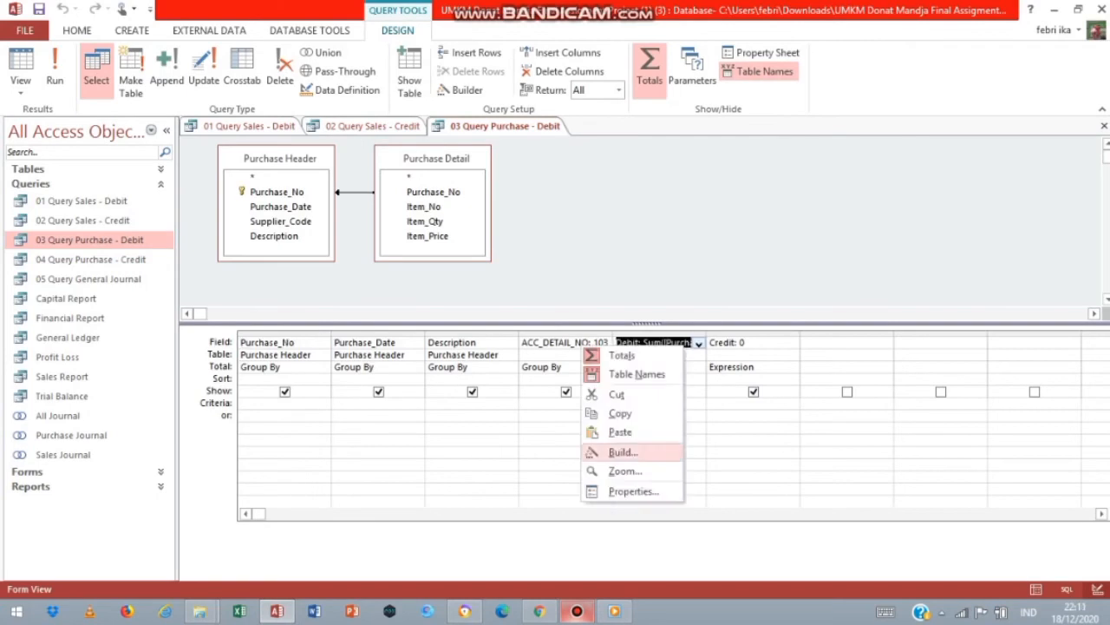
click(623, 452)
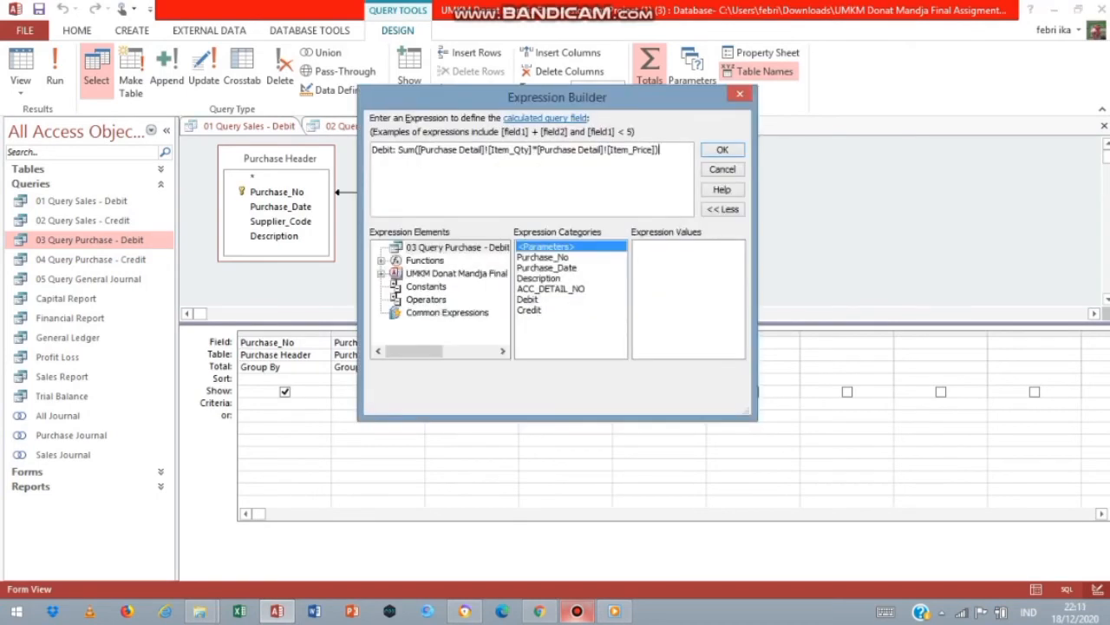
drag(654, 150, 372, 150)
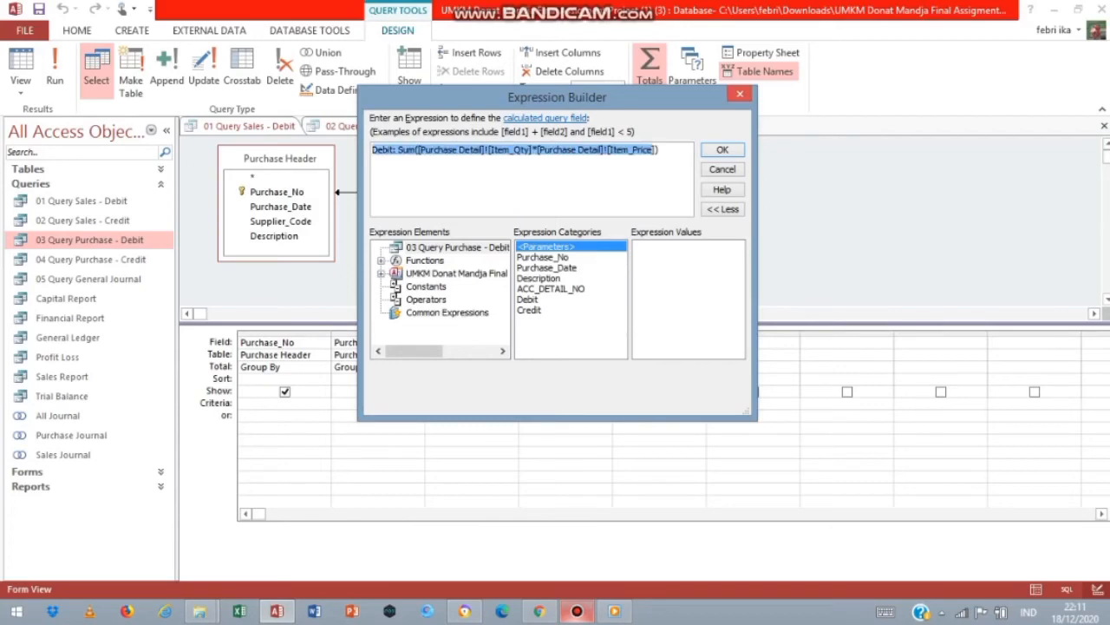
click(740, 93)
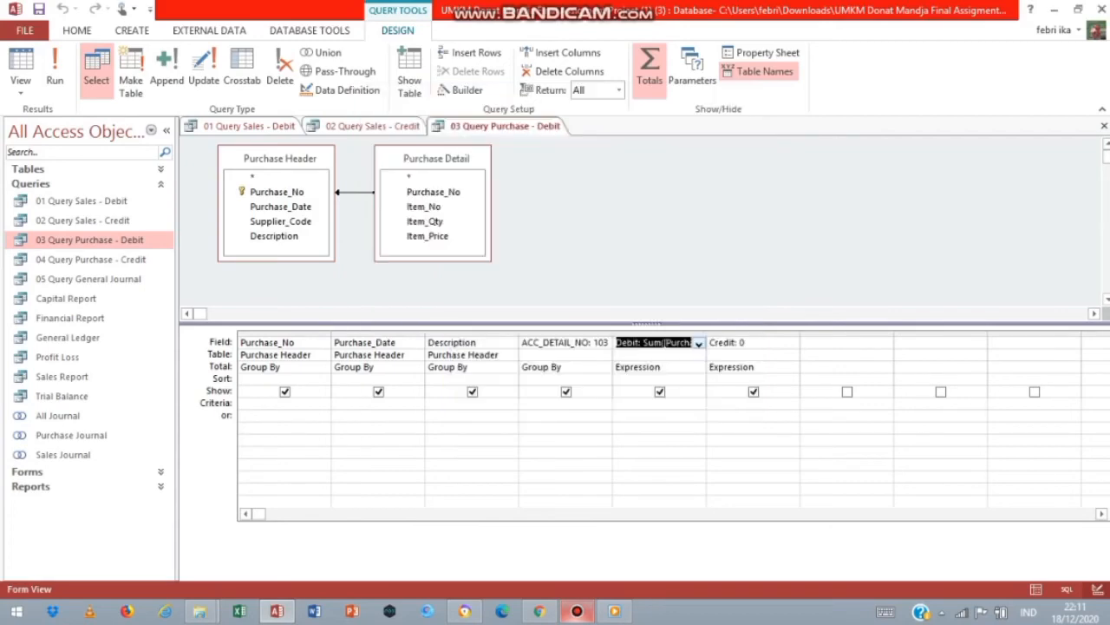
Step: Open 04 Query Purchase - Credit in Design View and examine its Credit expression in the Expression Builder without editing it
click(91, 260)
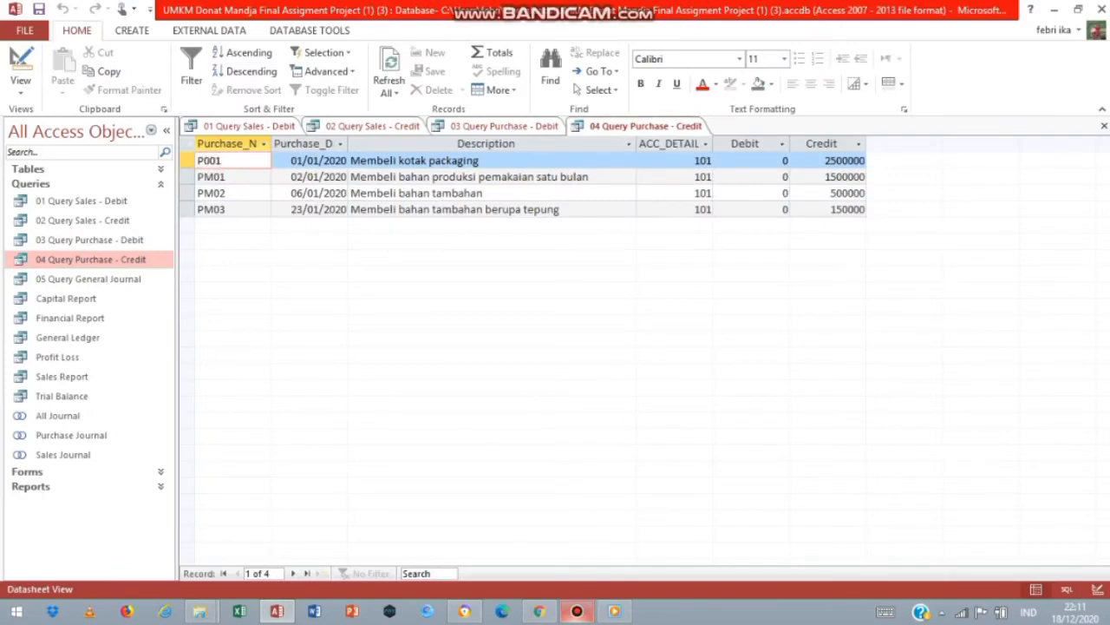
right_click(633, 127)
click(684, 201)
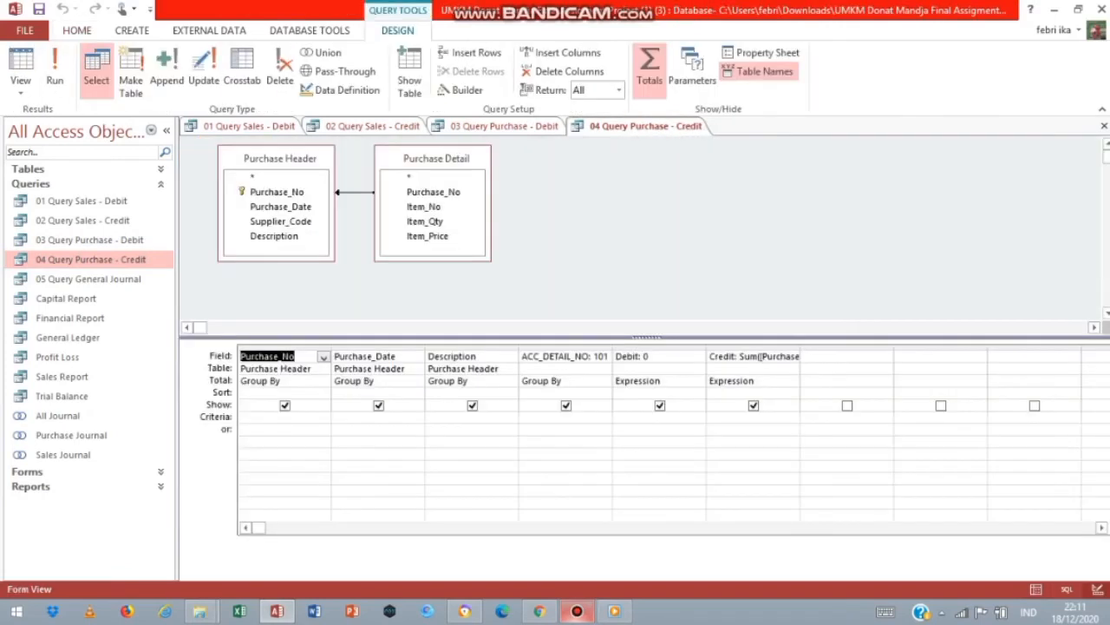
right_click(751, 359)
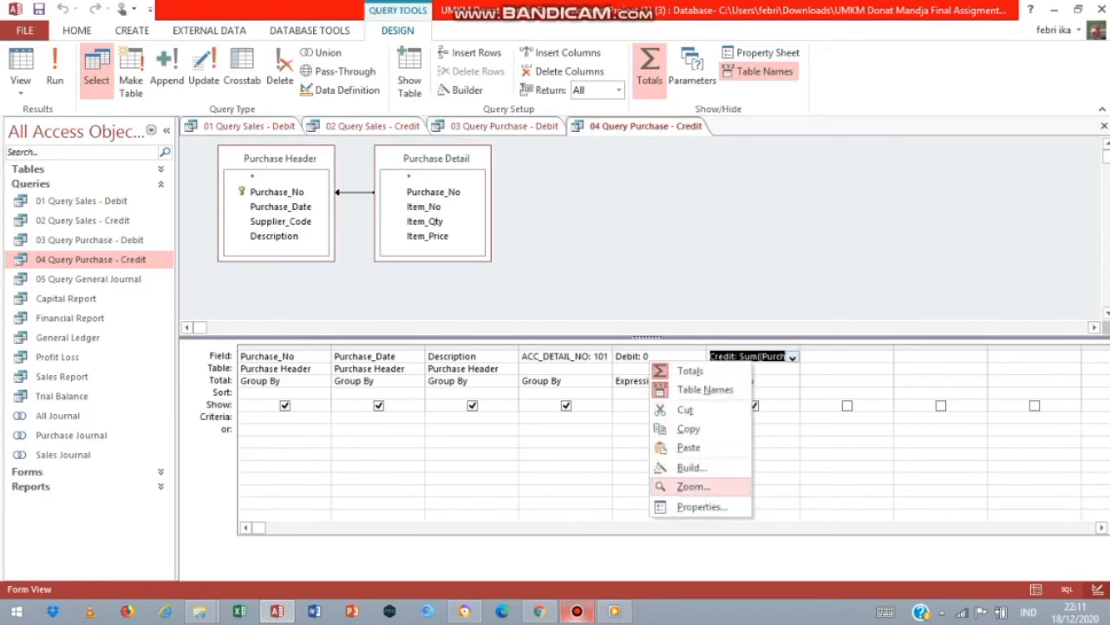
click(690, 466)
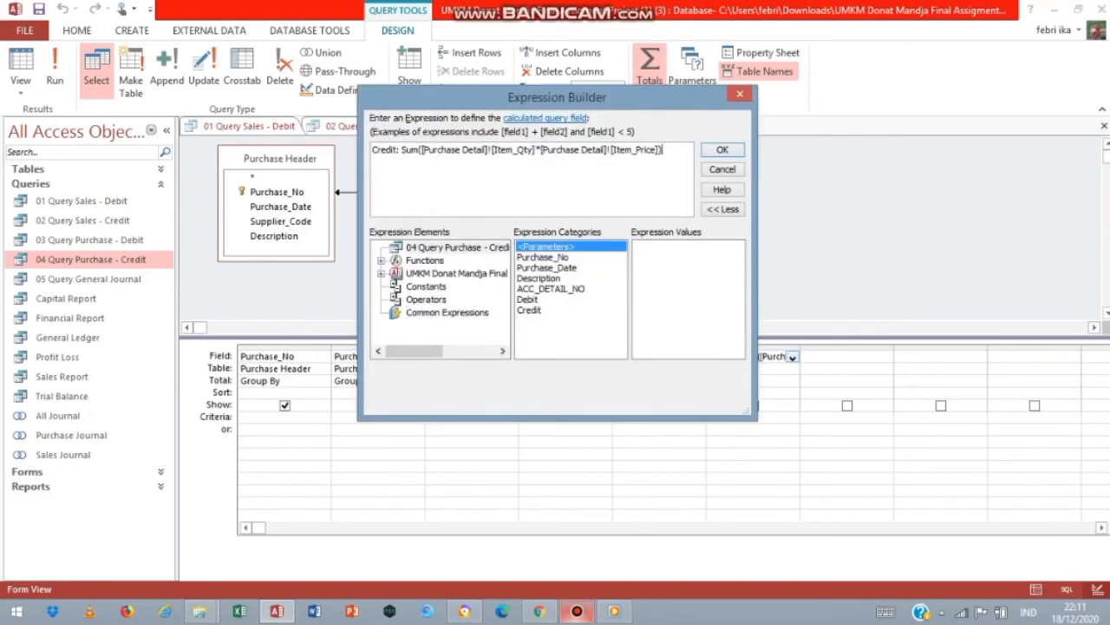
key(ctrl+a)
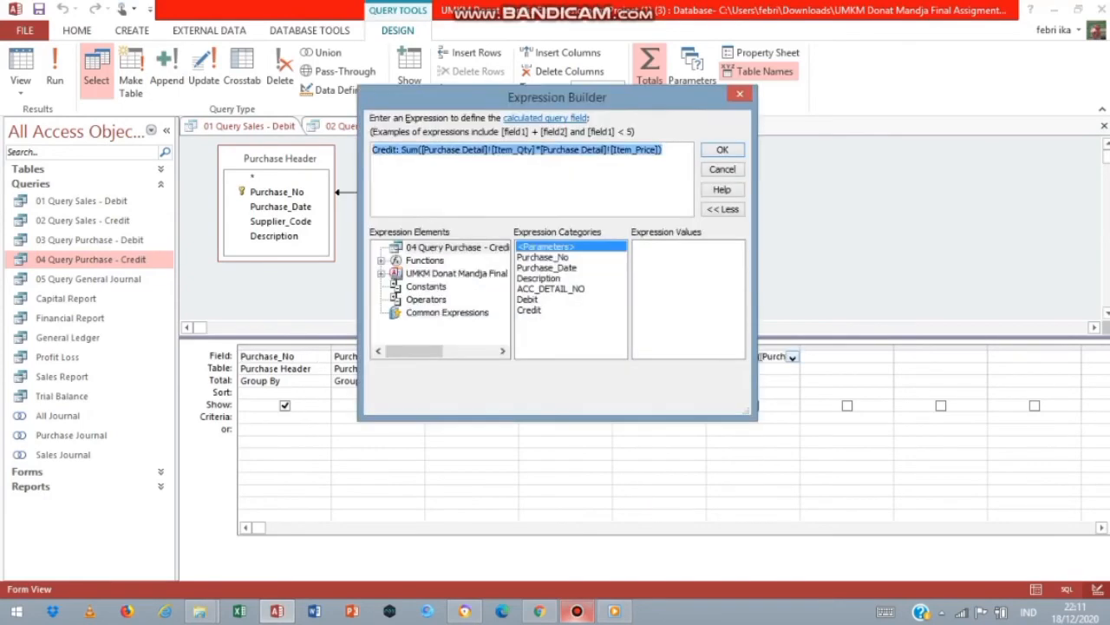
key(Escape)
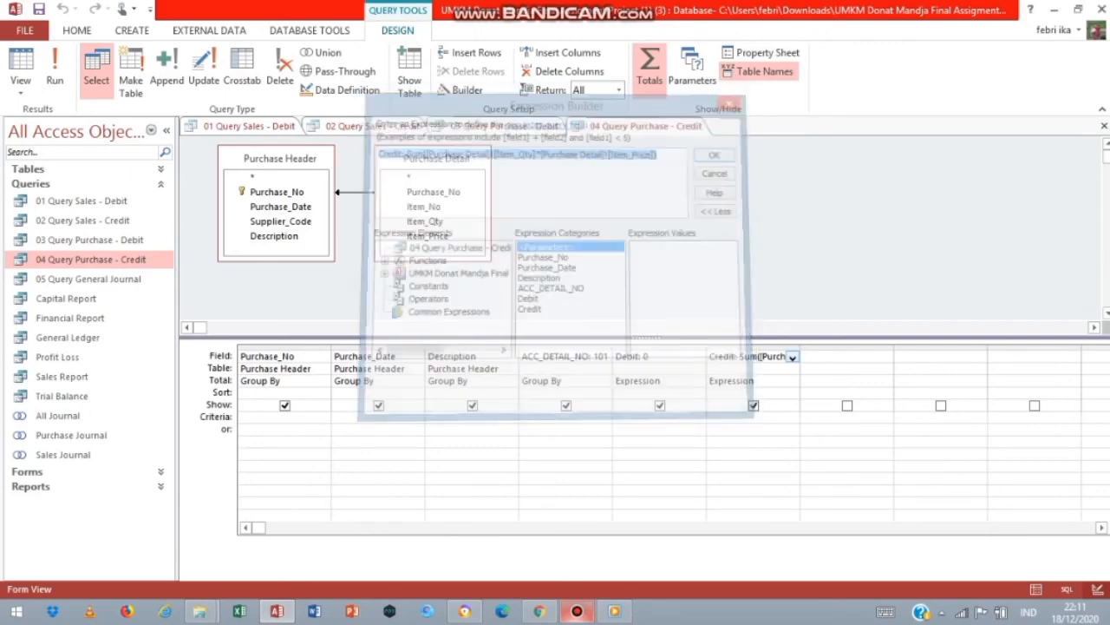
Step: Open 05 Query General Journal and examine its source tables and field setup in Design View
click(89, 279)
right_click(88, 279)
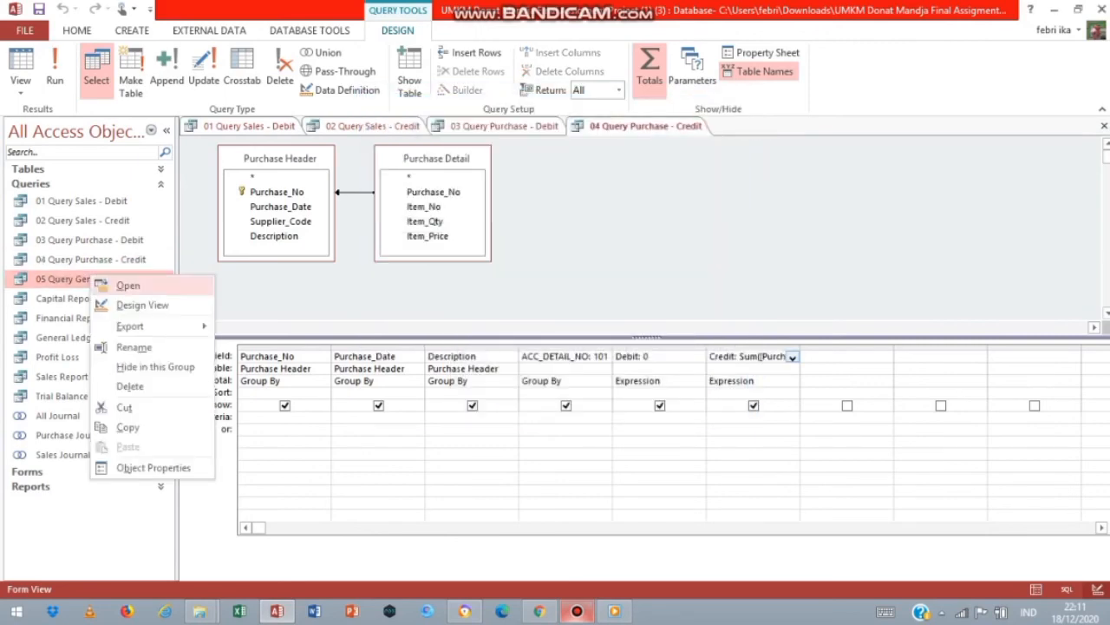
click(122, 285)
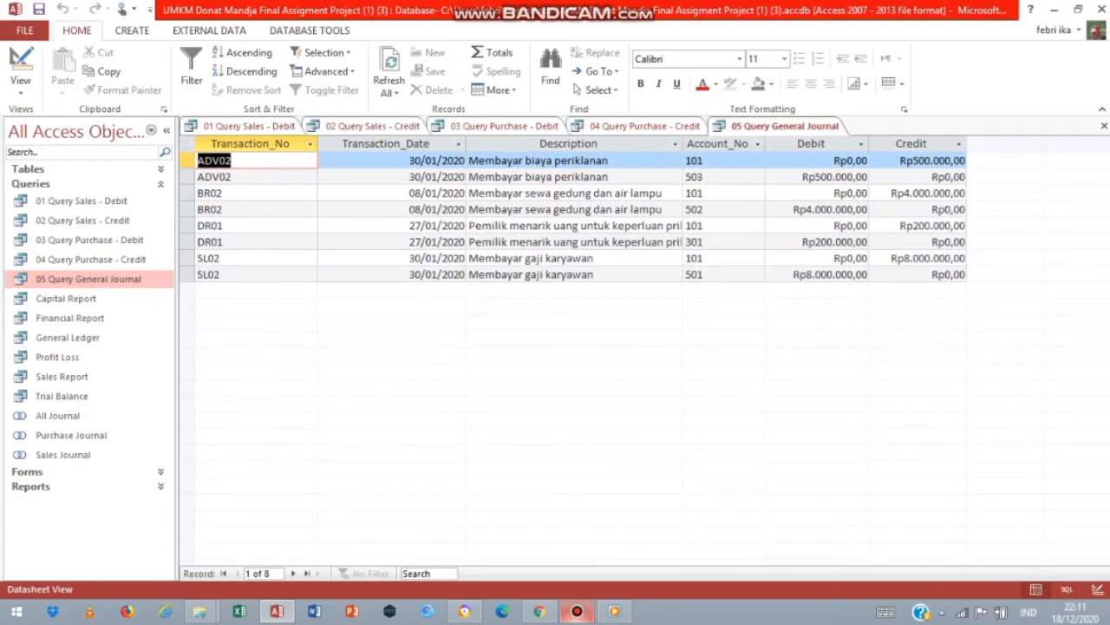
right_click(763, 127)
click(797, 204)
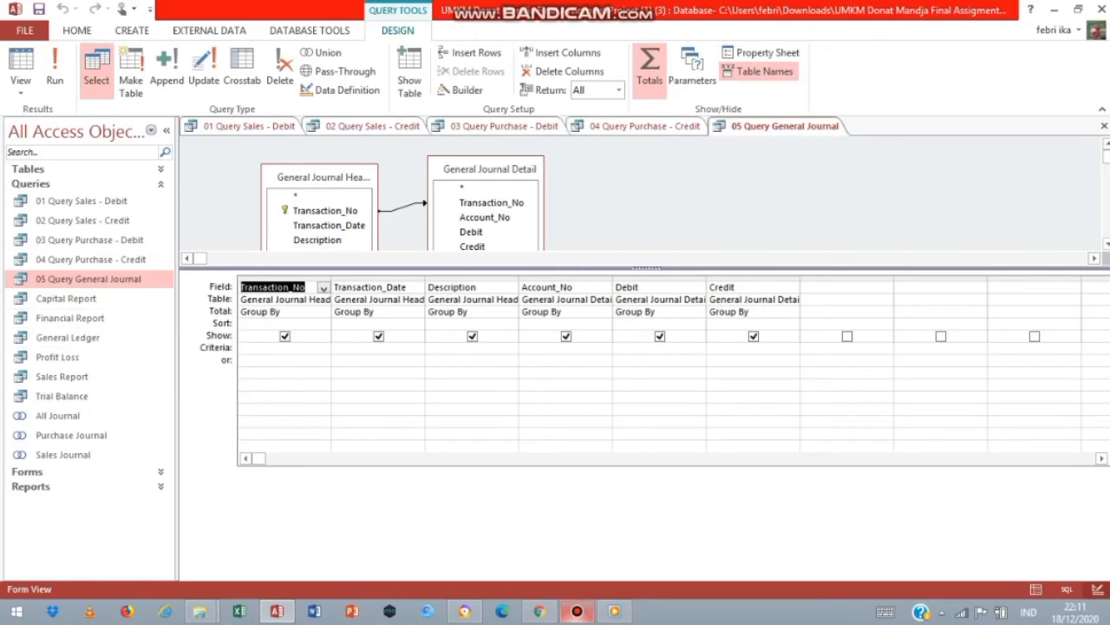
drag(1107, 156, 1106, 153)
right_click(661, 299)
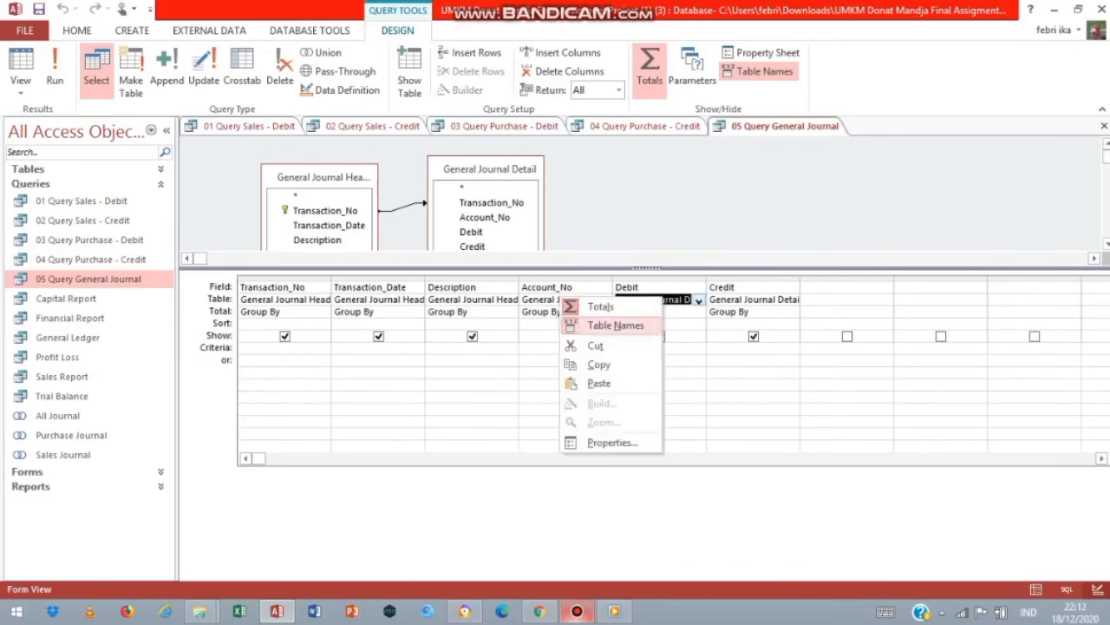
click(489, 287)
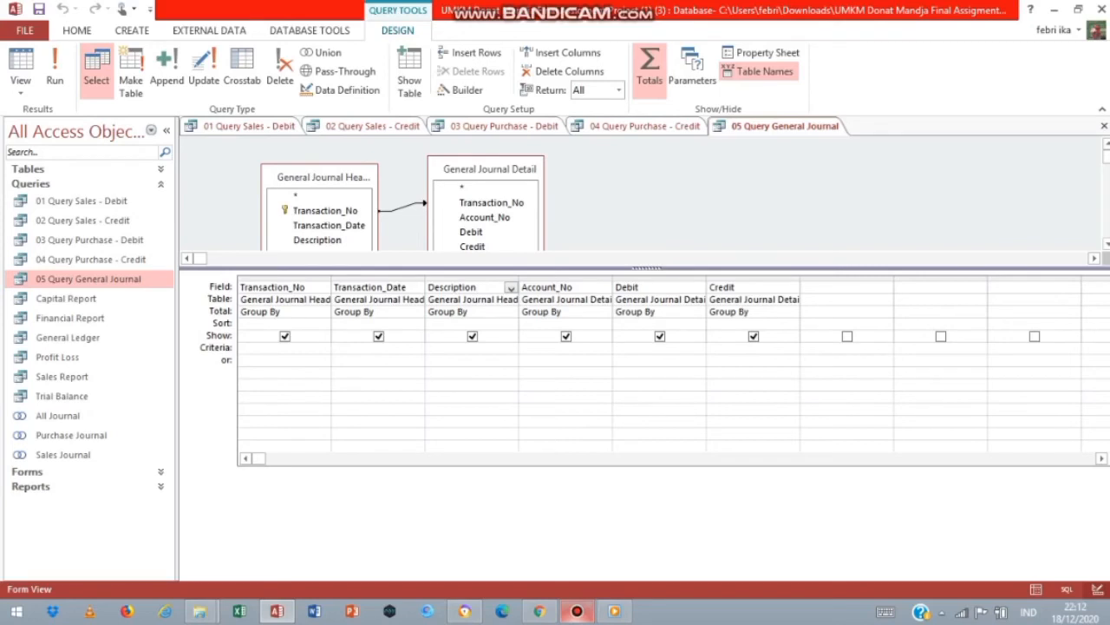
Step: Open the Capital Report query in Design View and examine its CIE expression in the Expression Builder without editing it
double_click(66, 299)
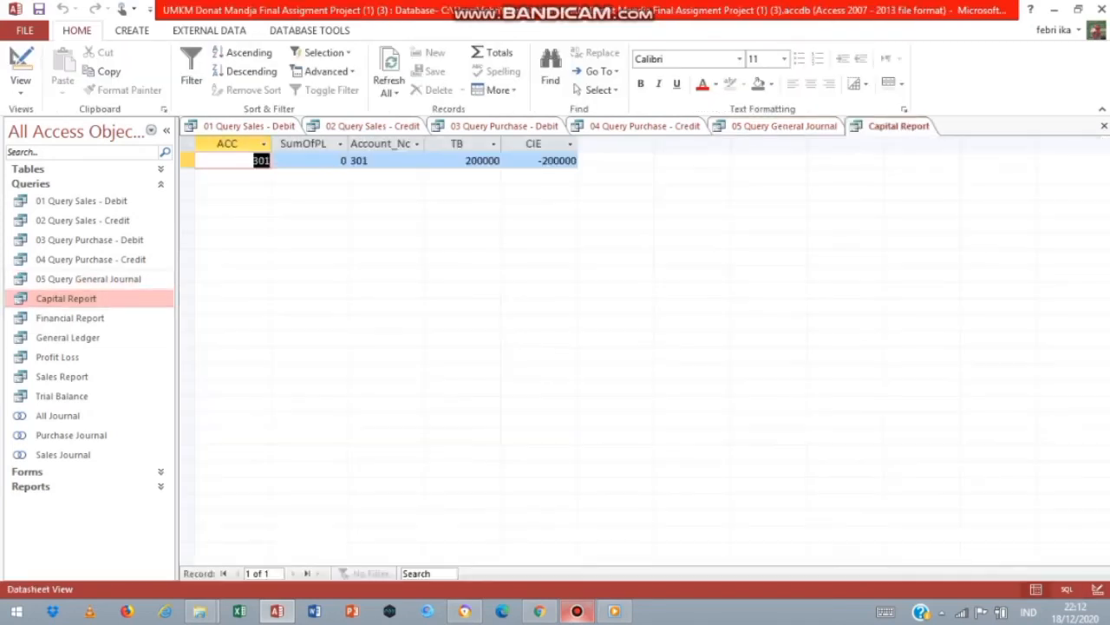
right_click(889, 127)
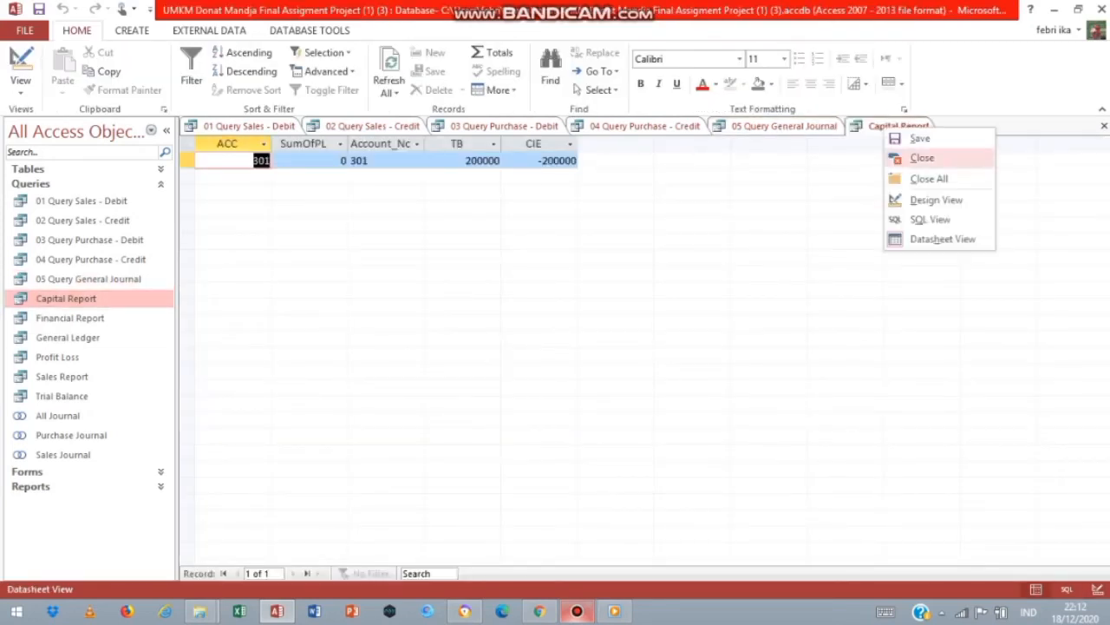
click(936, 199)
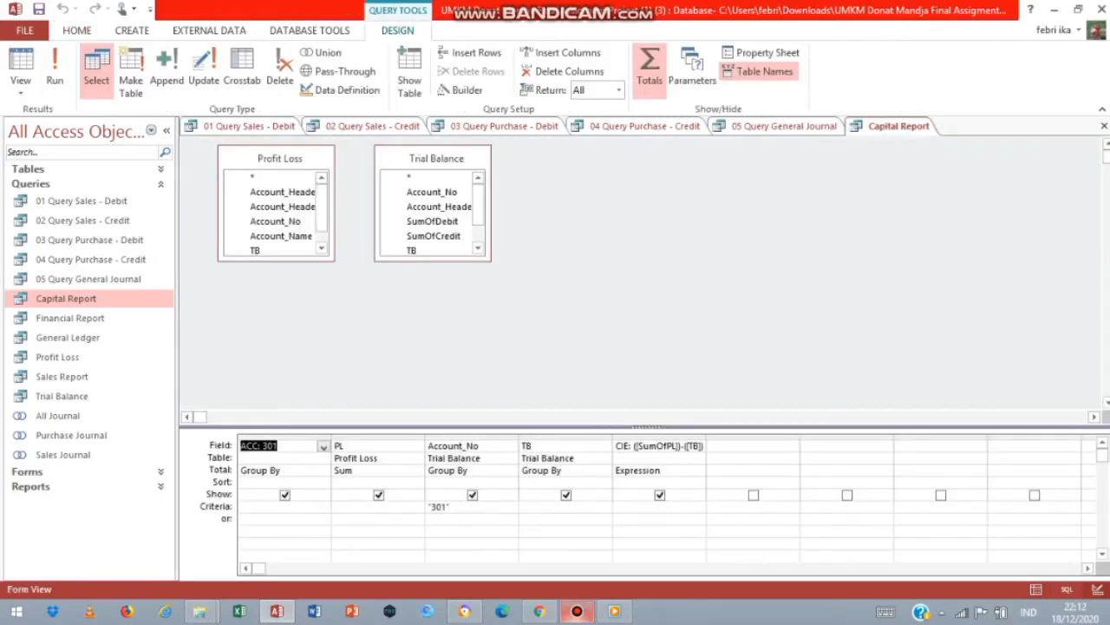
right_click(657, 446)
click(603, 394)
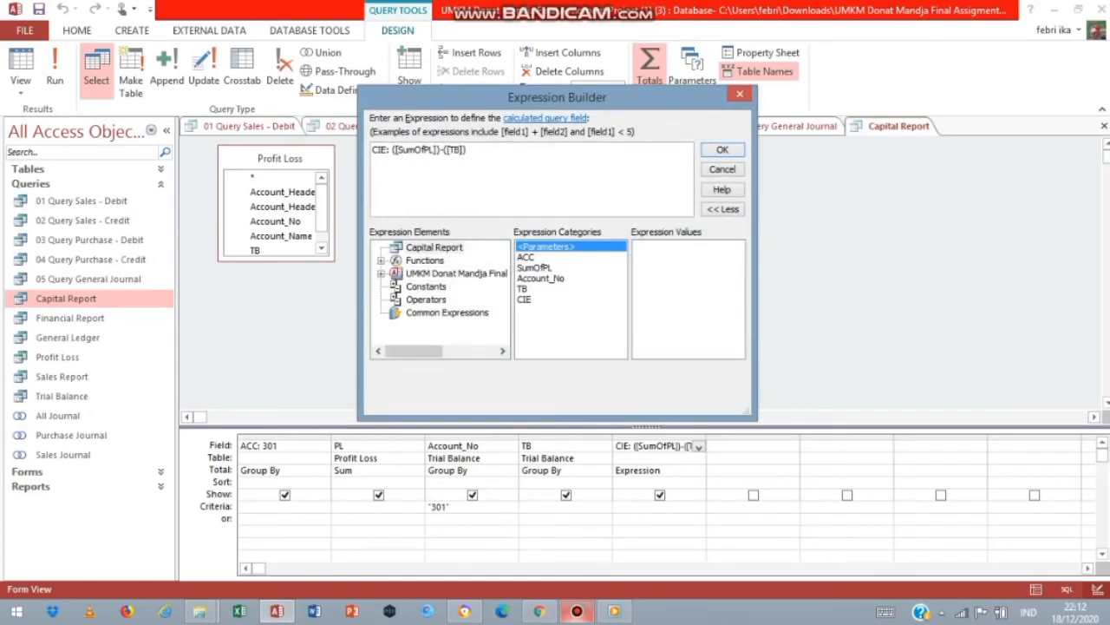
drag(372, 150, 465, 150)
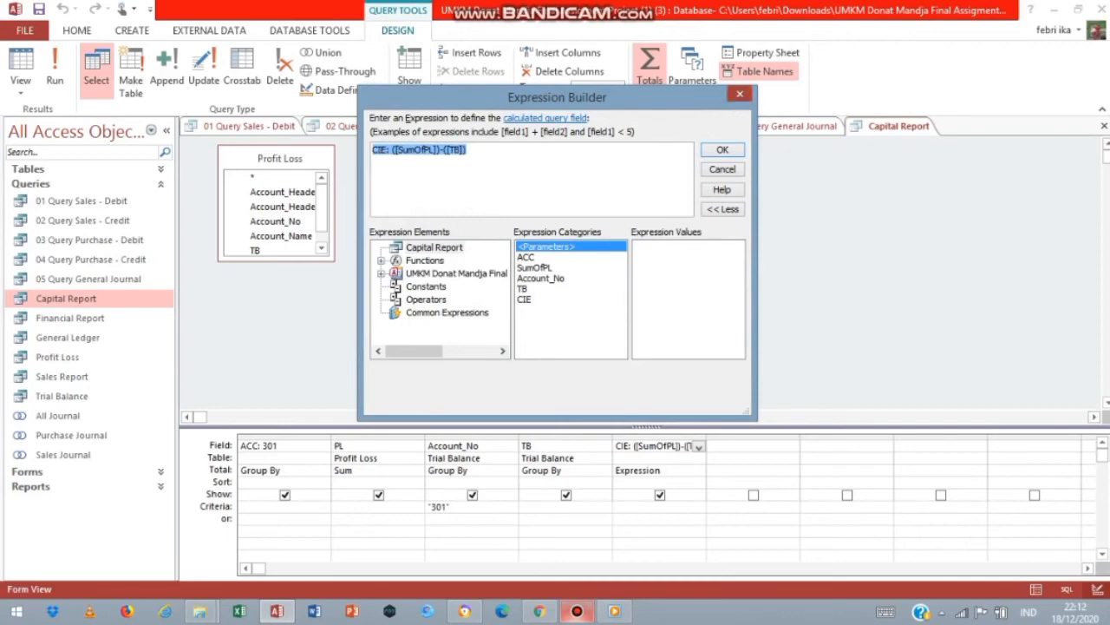
click(740, 94)
Step: Open the Financial Report query in Design View and examine its BsBlc expression in the Expression Builder without editing it
click(70, 317)
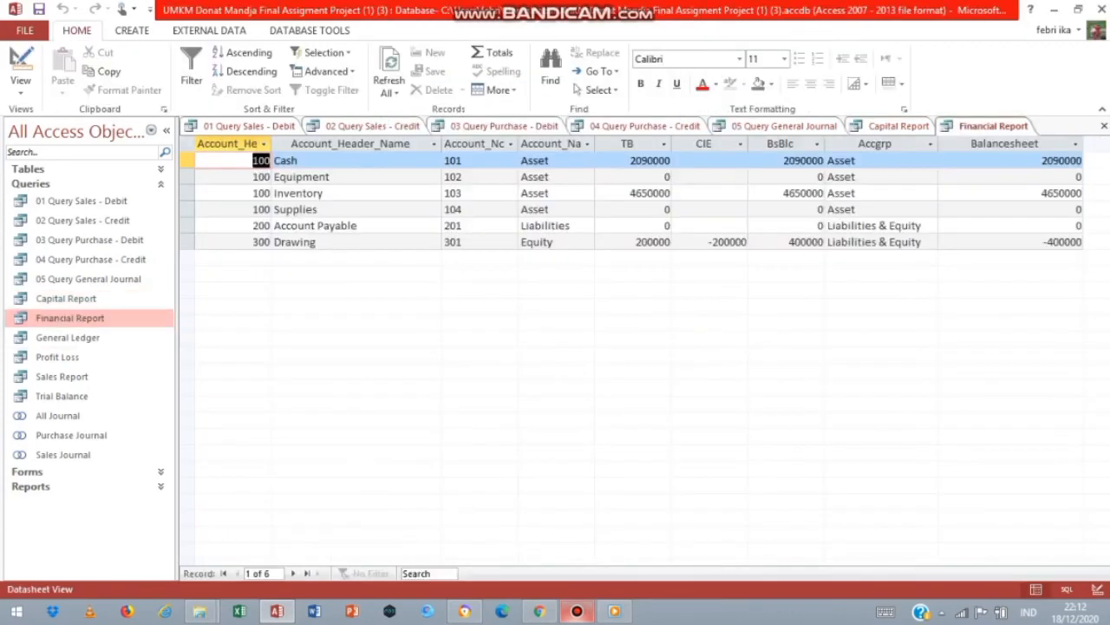
right_click(985, 126)
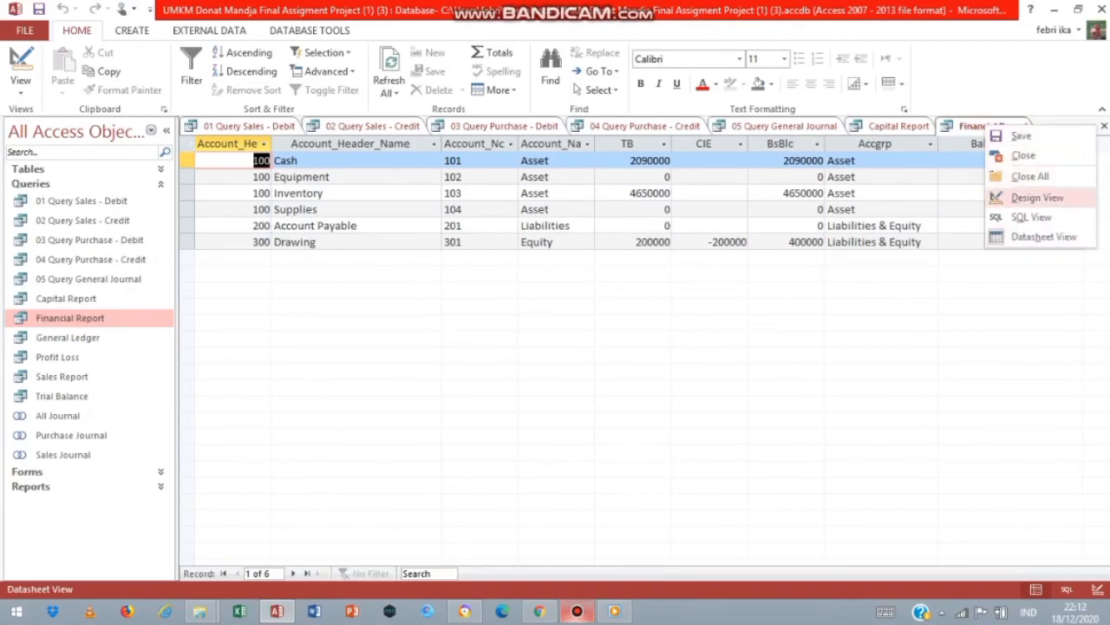
click(1037, 198)
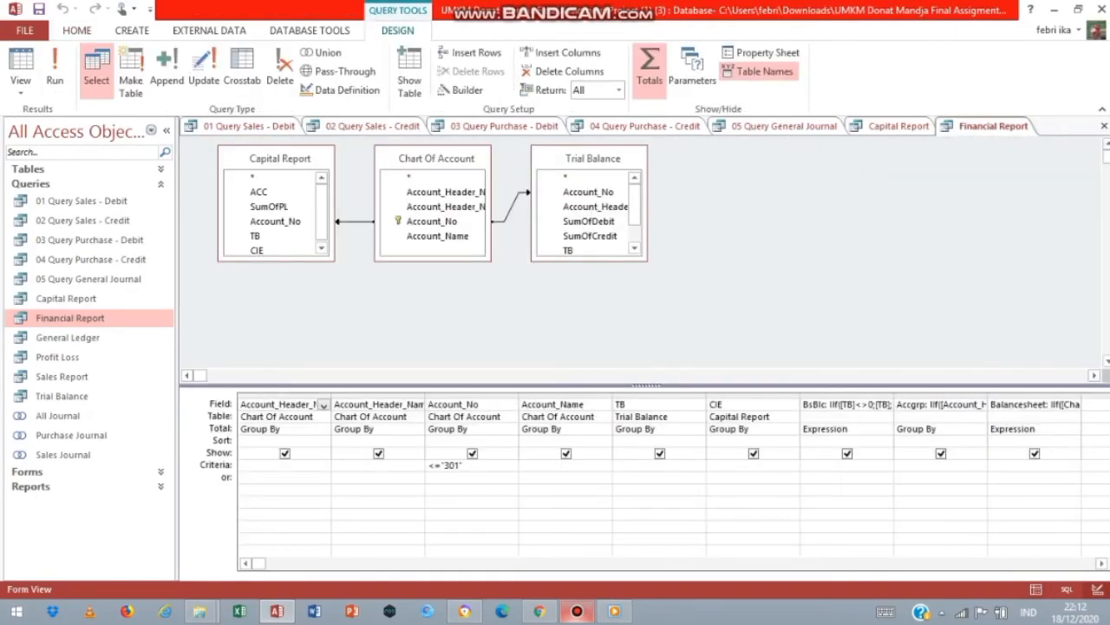
right_click(806, 405)
click(780, 516)
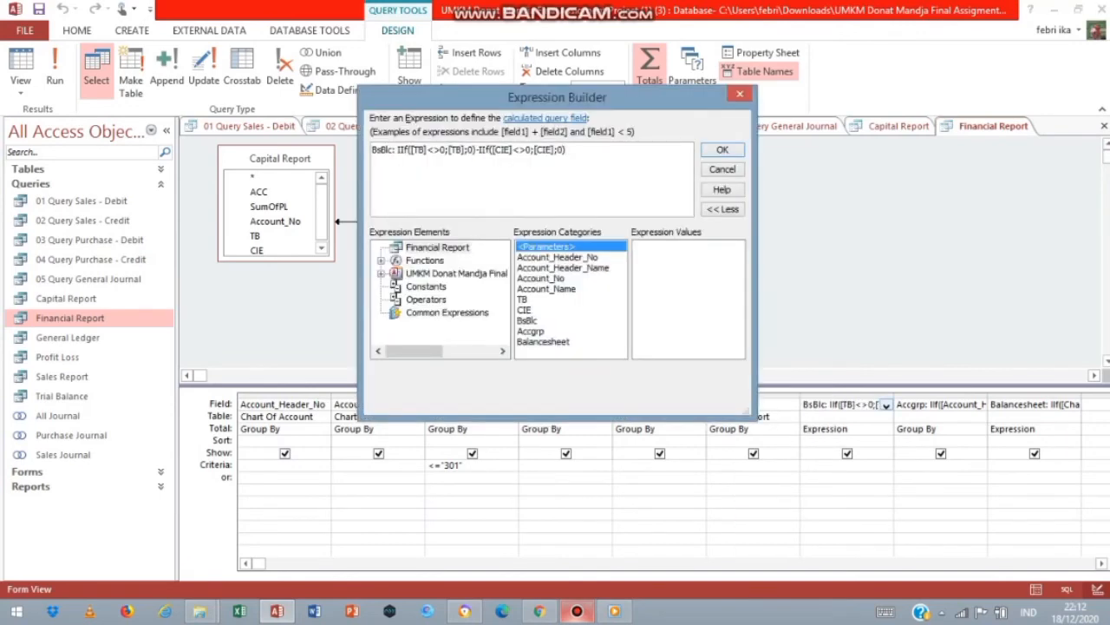
drag(567, 150, 371, 150)
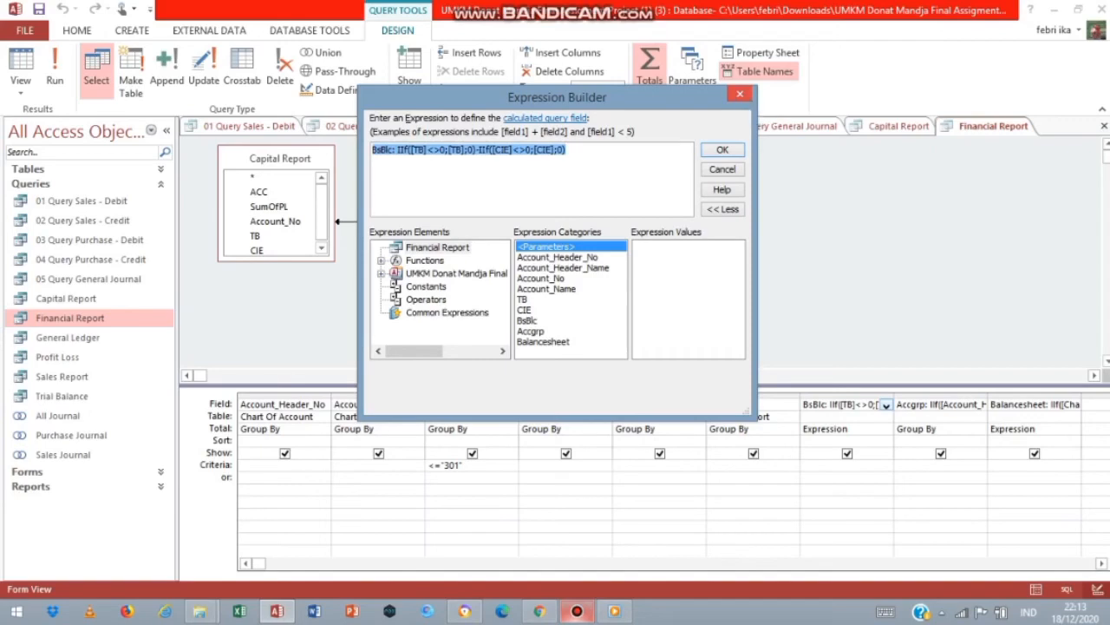
click(740, 94)
Step: Examine the Financial Report query's Accgrp expression in the Expression Builder, leaving it unedited
right_click(942, 404)
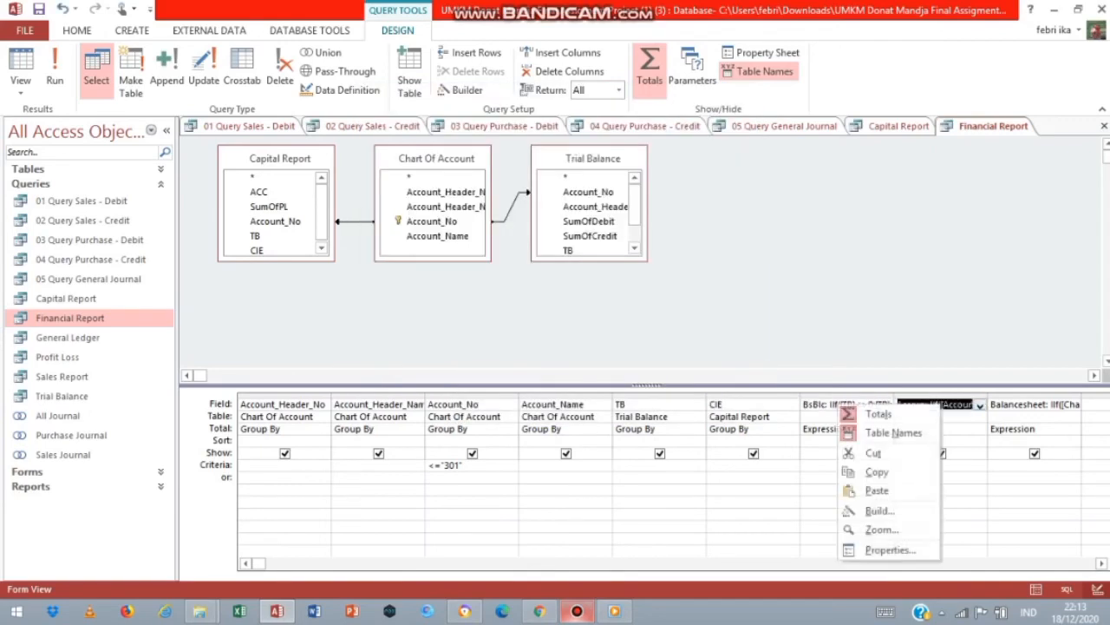
click(877, 510)
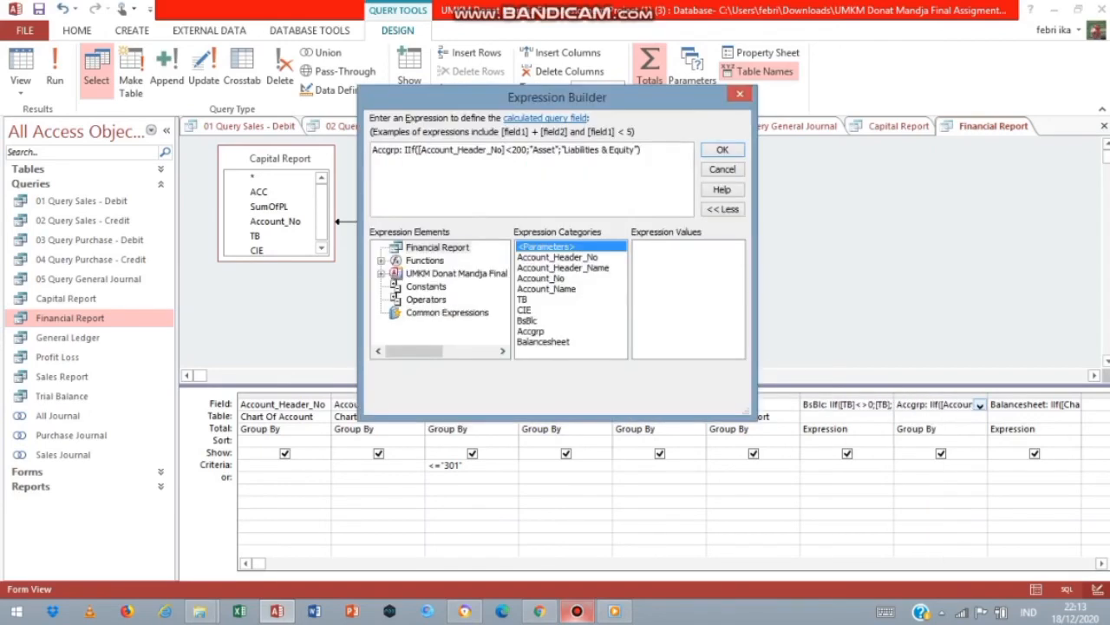
drag(640, 149, 371, 149)
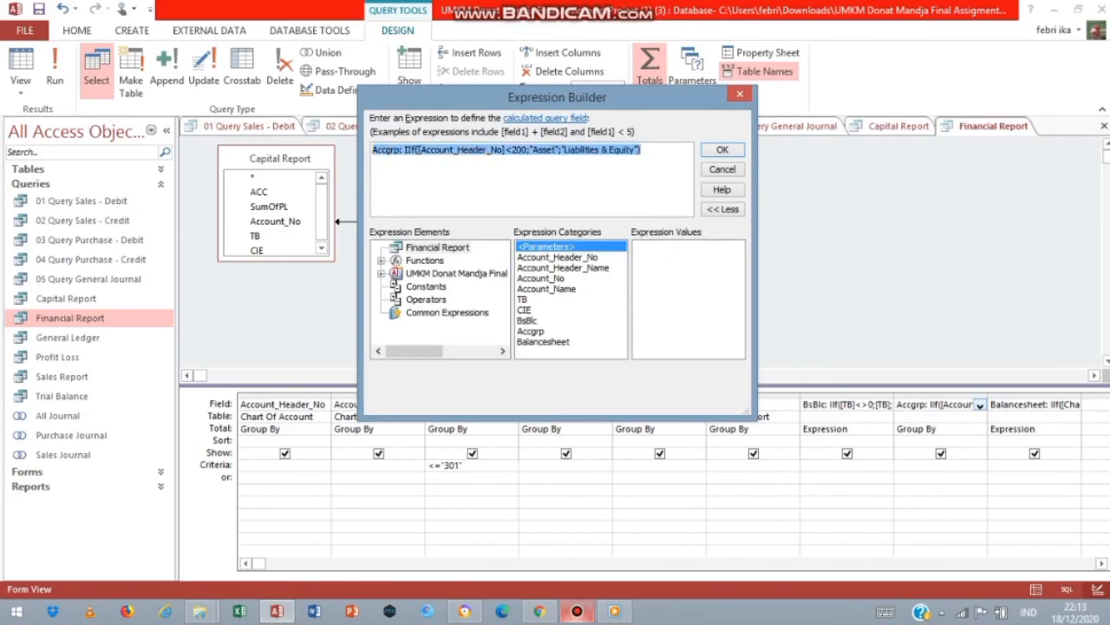
click(740, 94)
Step: Examine the Financial Report query's Balancesheet expression in the Expression Builder without editing it
right_click(1043, 406)
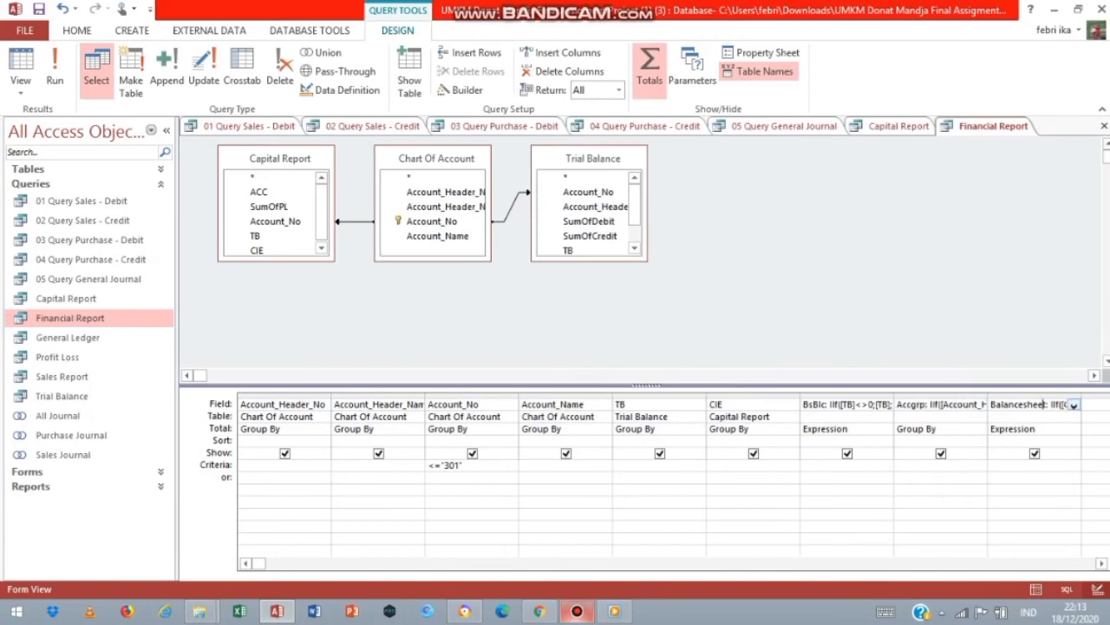
click(981, 517)
key(ctrl+a)
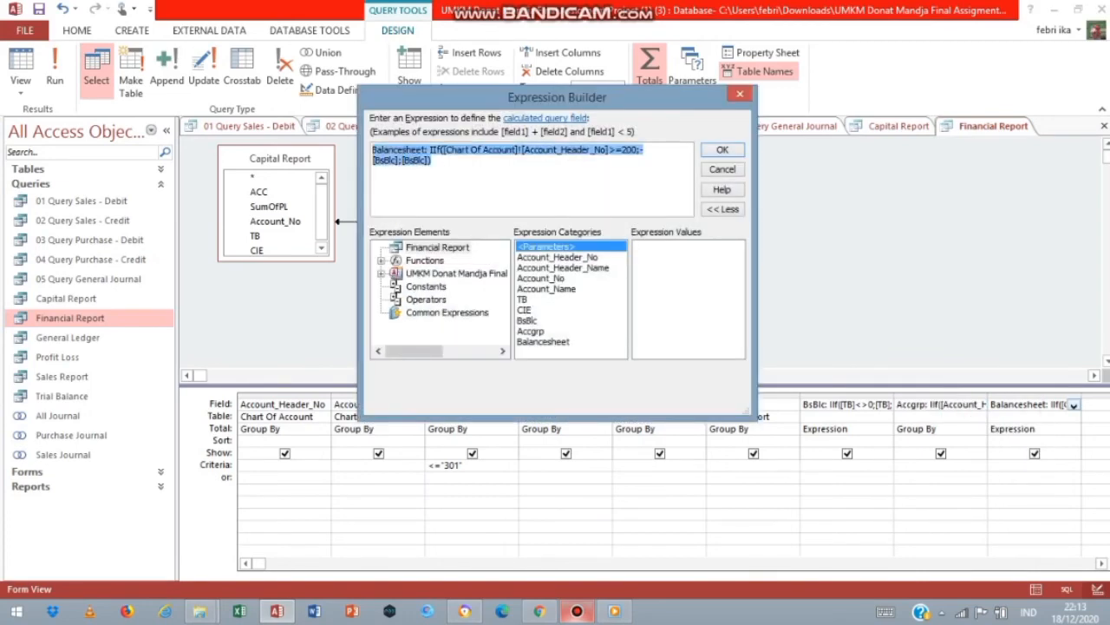
click(740, 94)
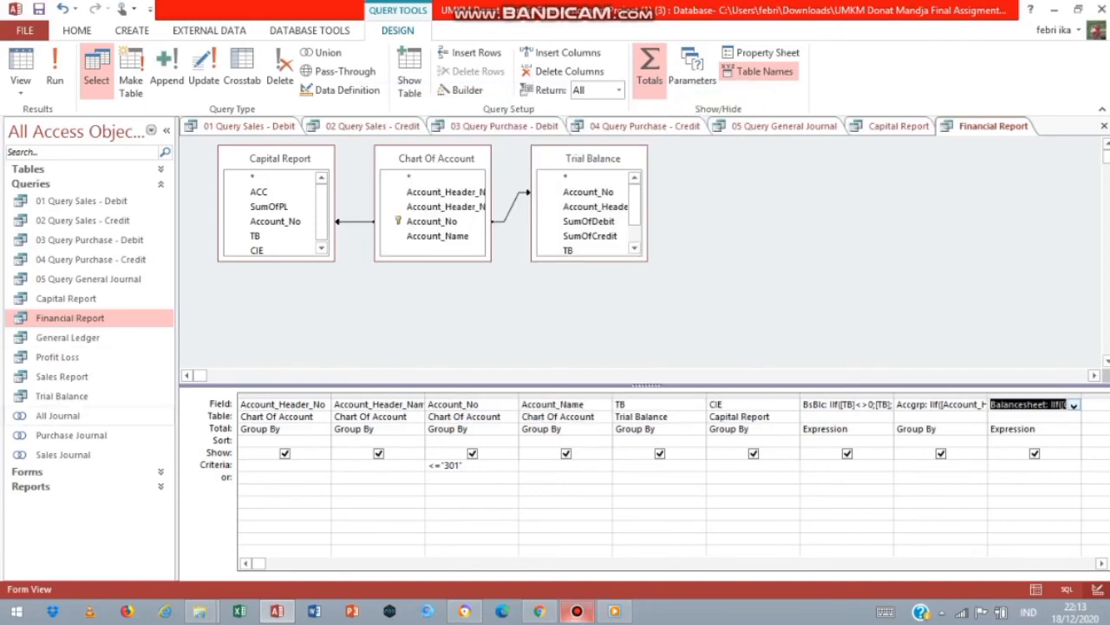
click(1028, 404)
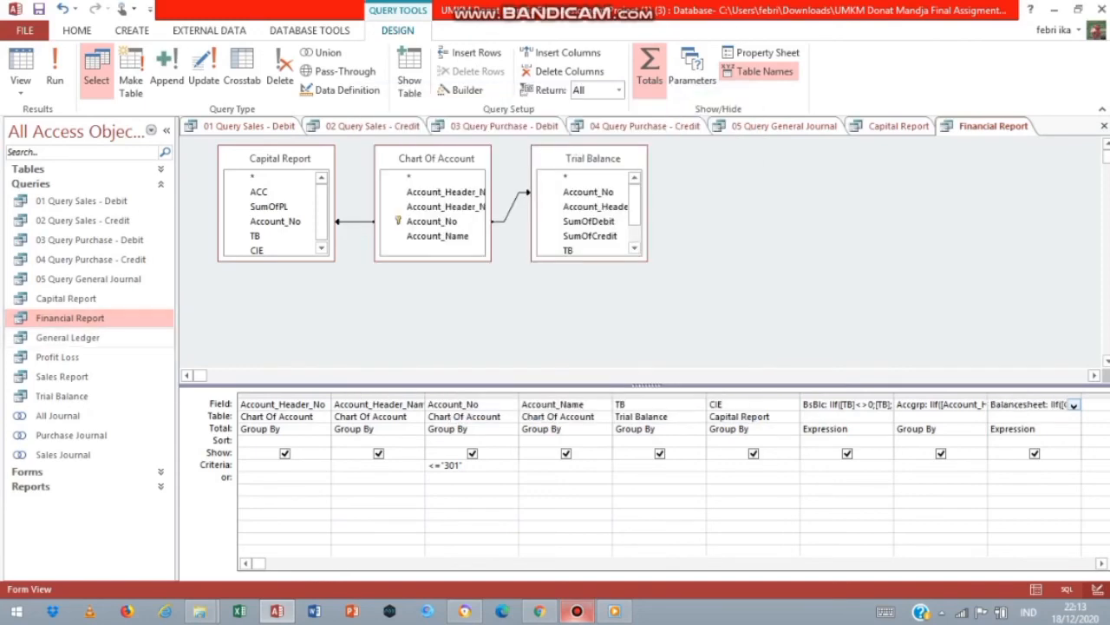
Step: Open the General Ledger query in Design View and examine its Balances expression in the Expression Builder without editing it
double_click(68, 338)
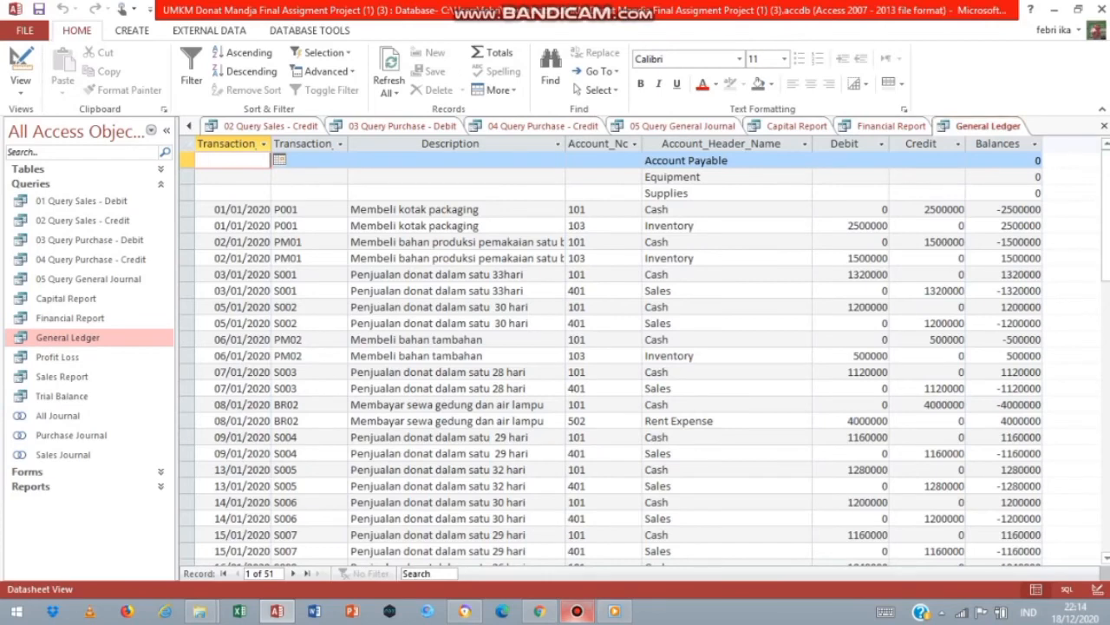
click(22, 62)
click(928, 356)
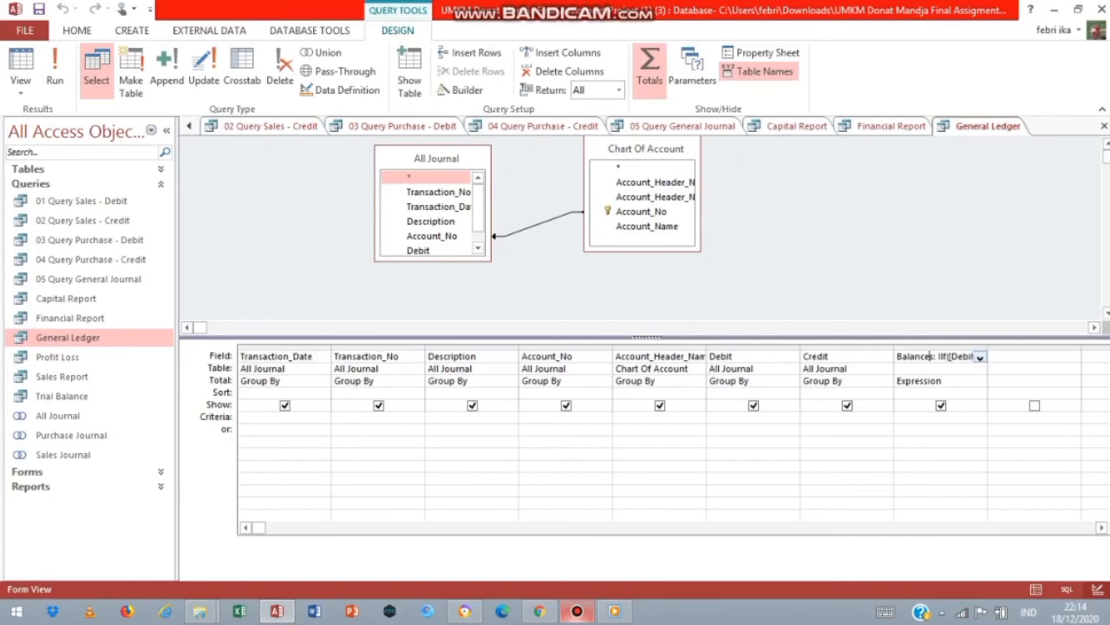
right_click(928, 355)
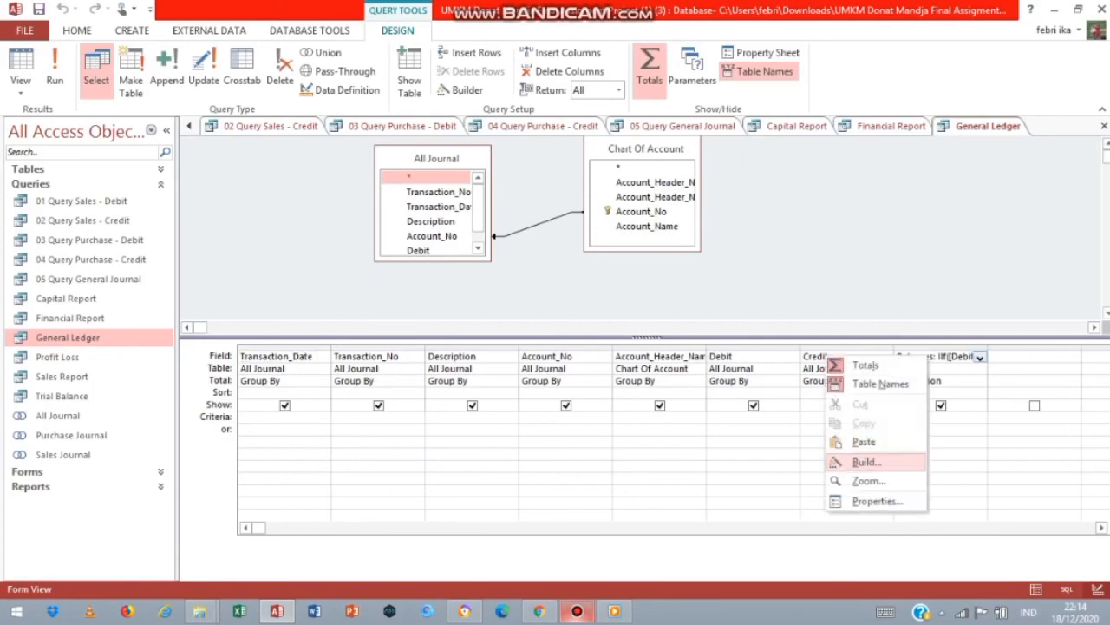
click(866, 461)
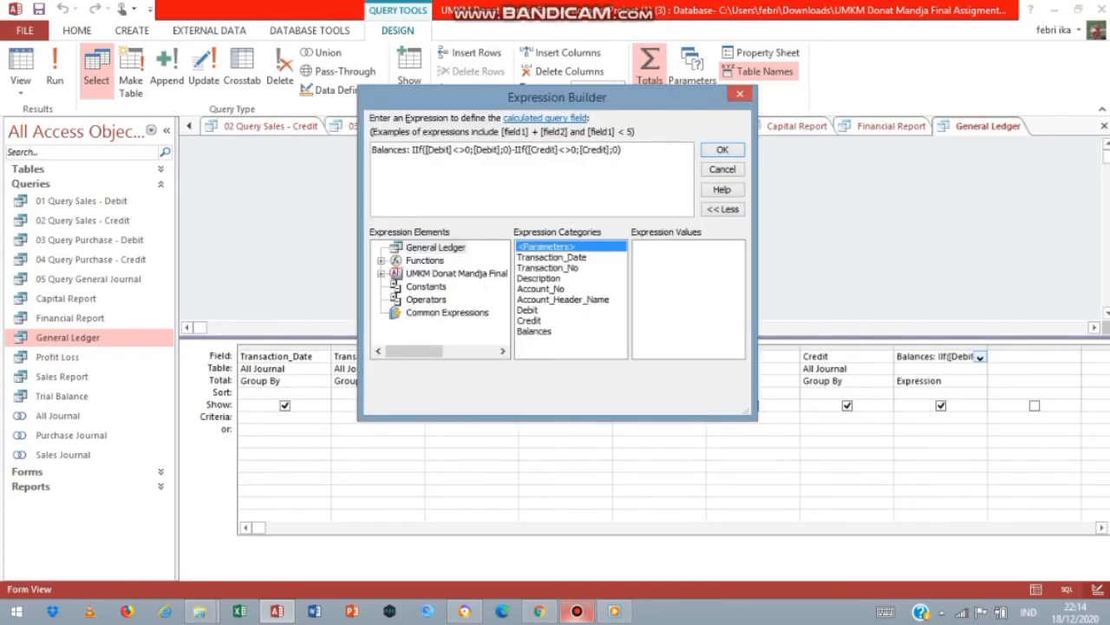
drag(379, 149, 621, 150)
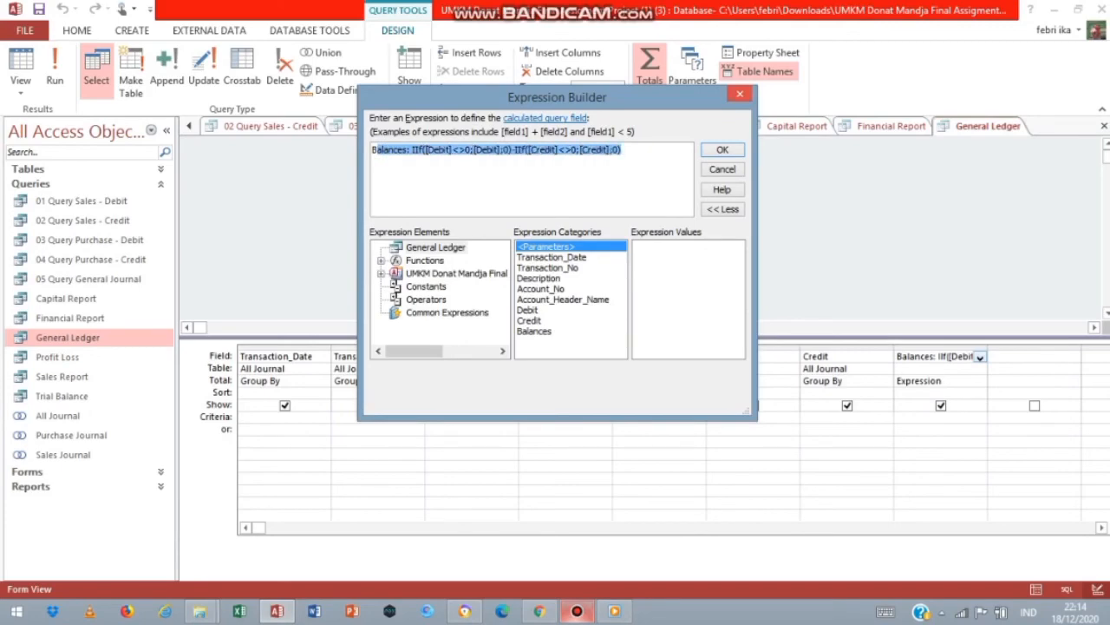
click(740, 93)
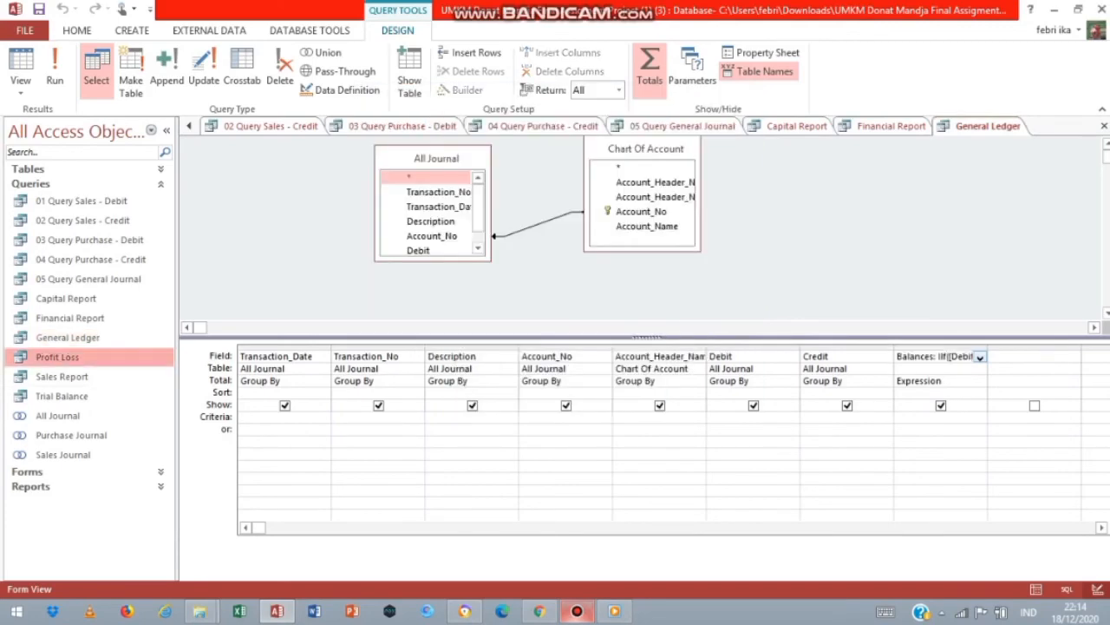
Step: Open the Profit Loss query in Design View and examine its source tables and field setup
double_click(57, 357)
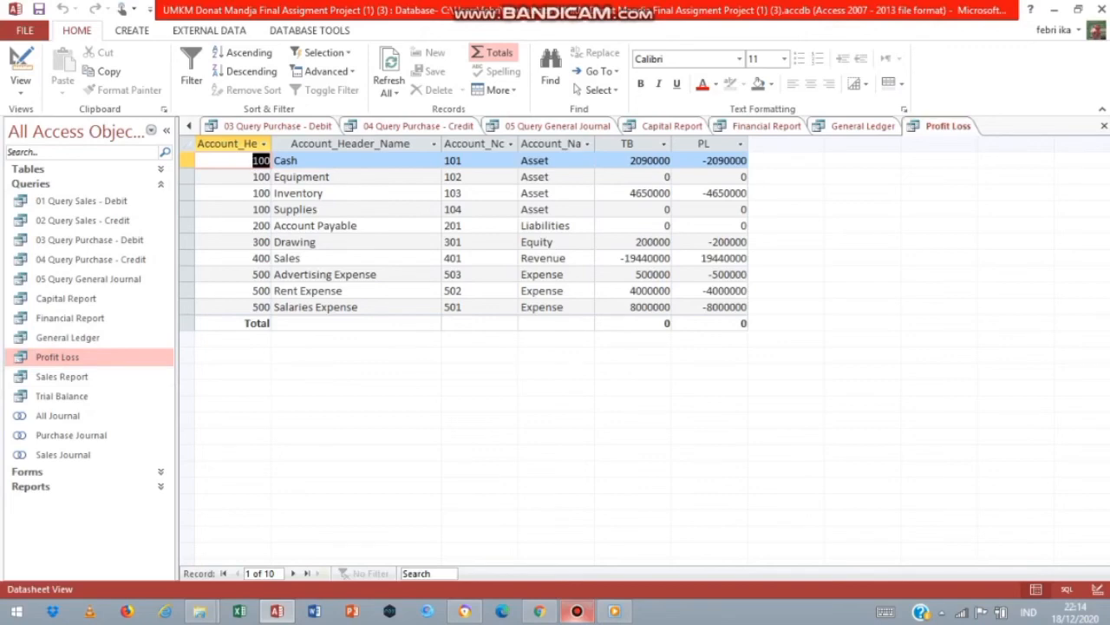
right_click(930, 130)
click(981, 200)
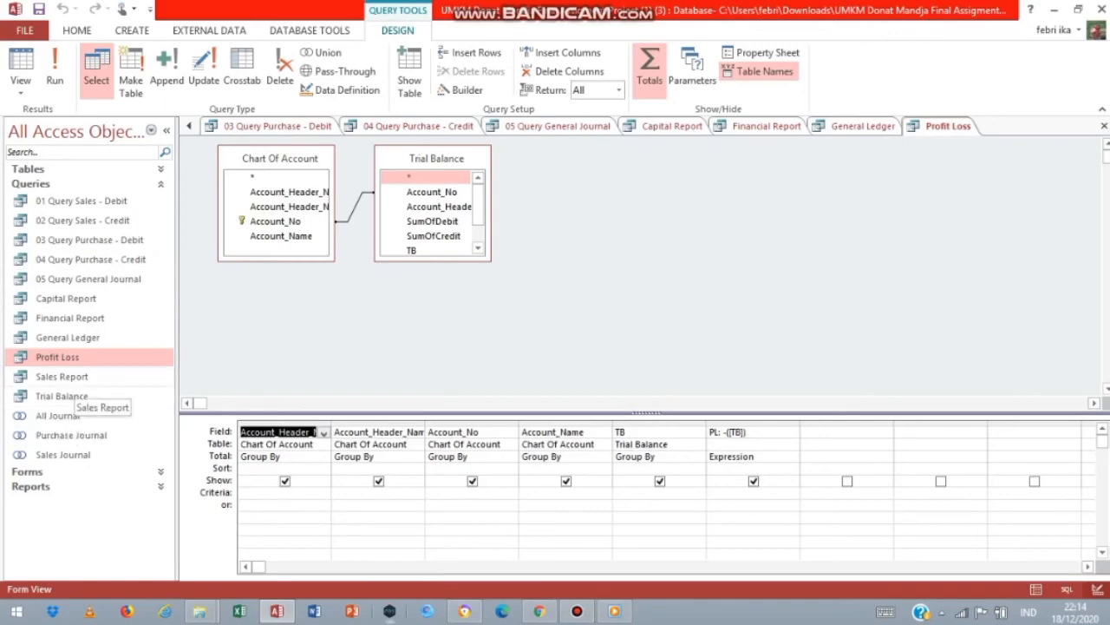
Step: Open the Sales Report query in Design View and examine its source tables, grouping and summed Amount_Sales field
click(65, 378)
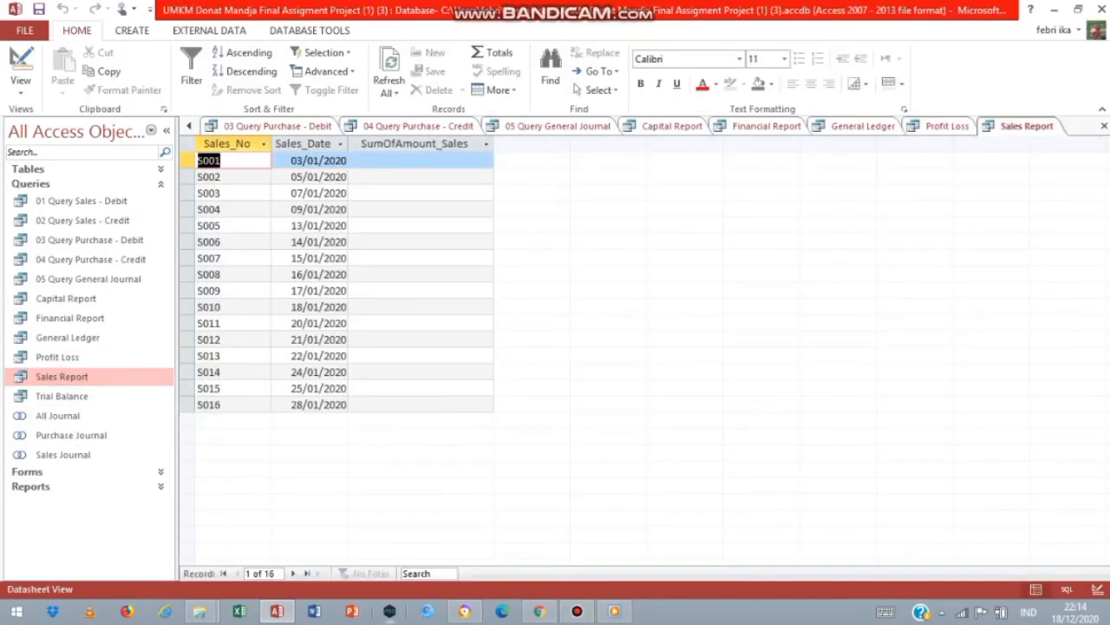
right_click(1004, 126)
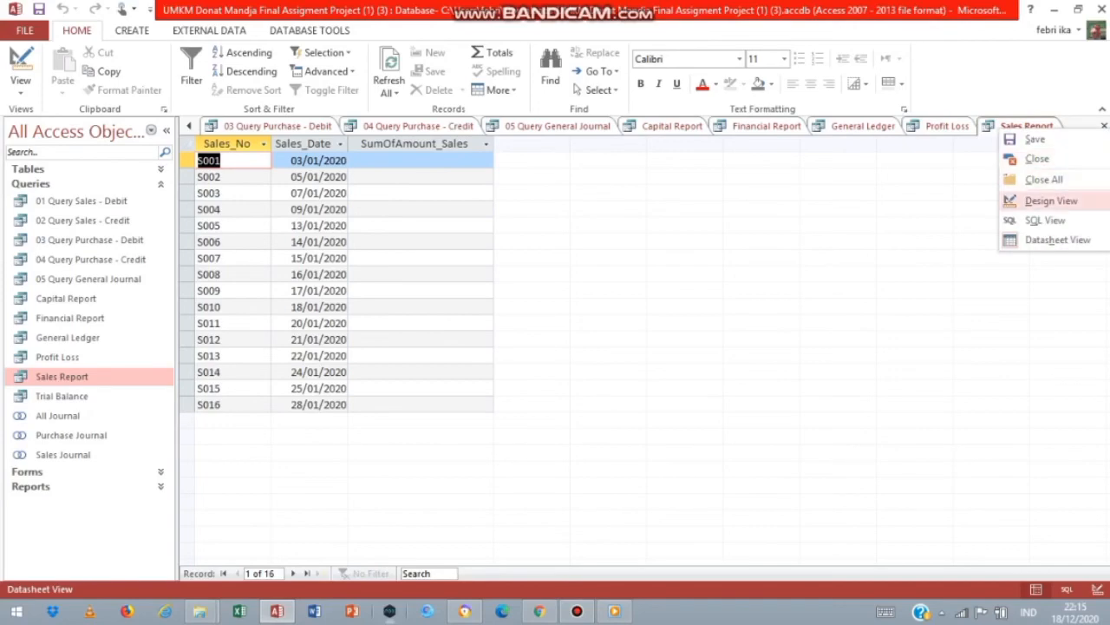
click(1050, 201)
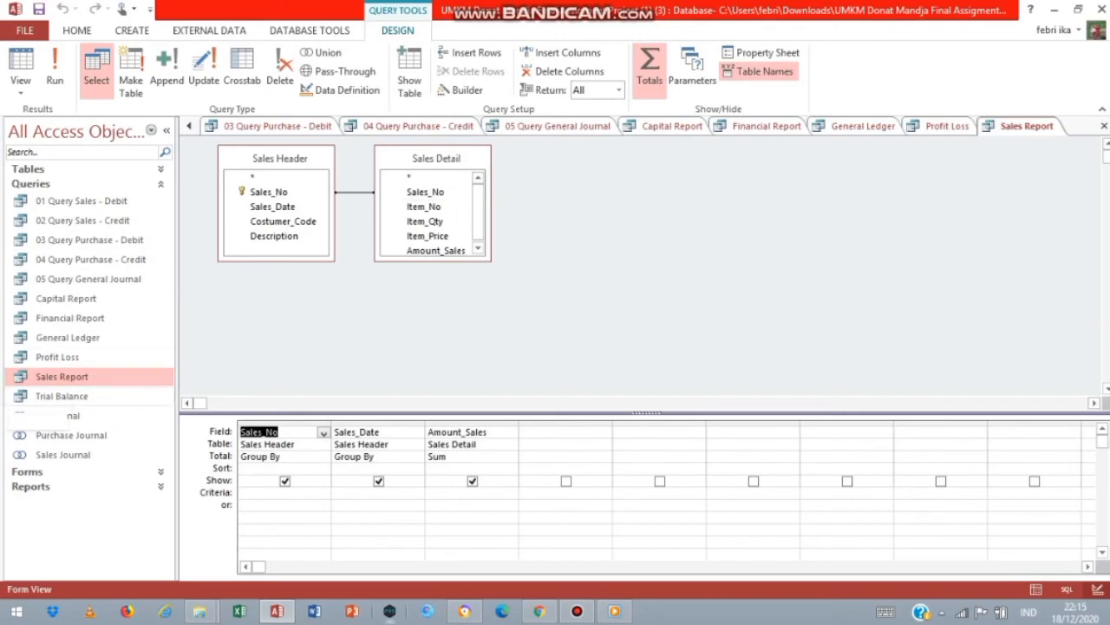
Step: Open the Trial Balance and All Journal queries, and examine Trial Balance's source tables and fields in Design View
click(62, 397)
double_click(63, 396)
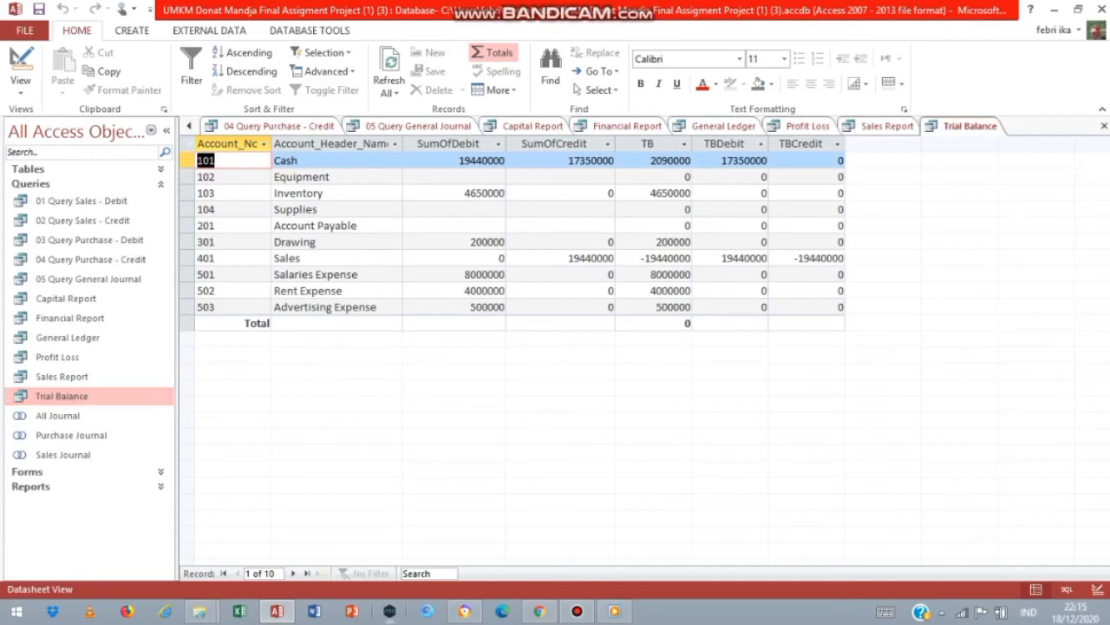
double_click(57, 416)
click(827, 126)
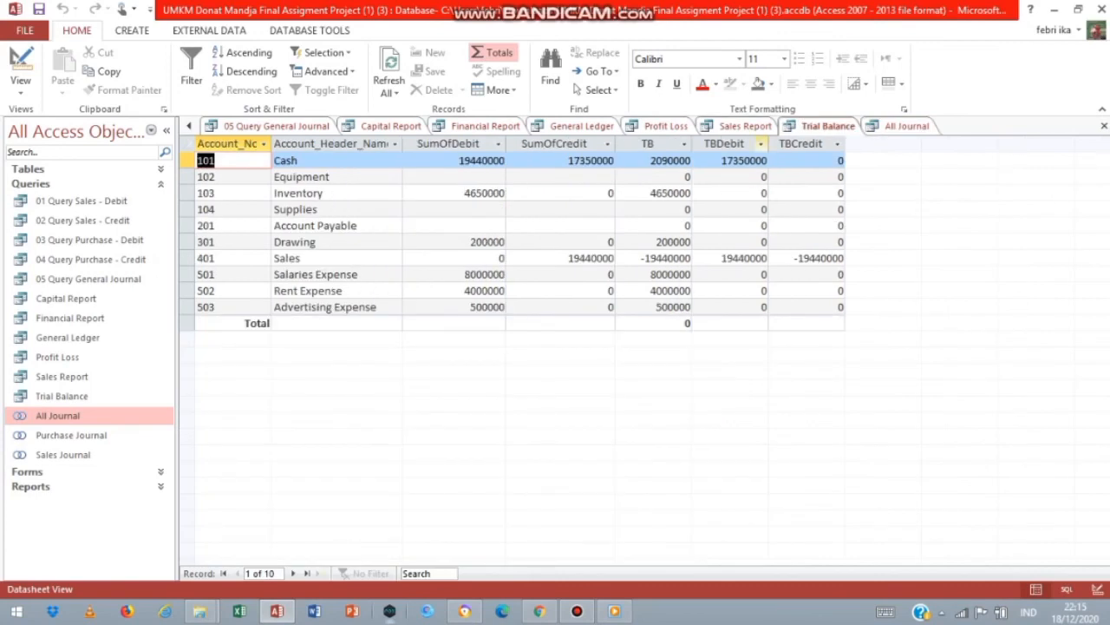
right_click(824, 126)
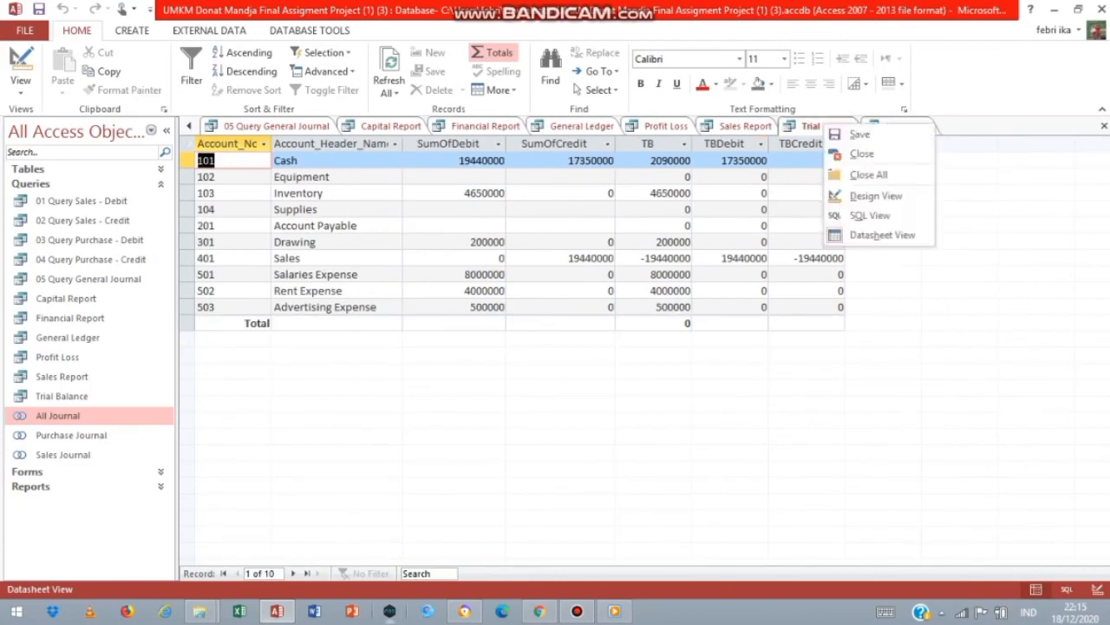
click(876, 195)
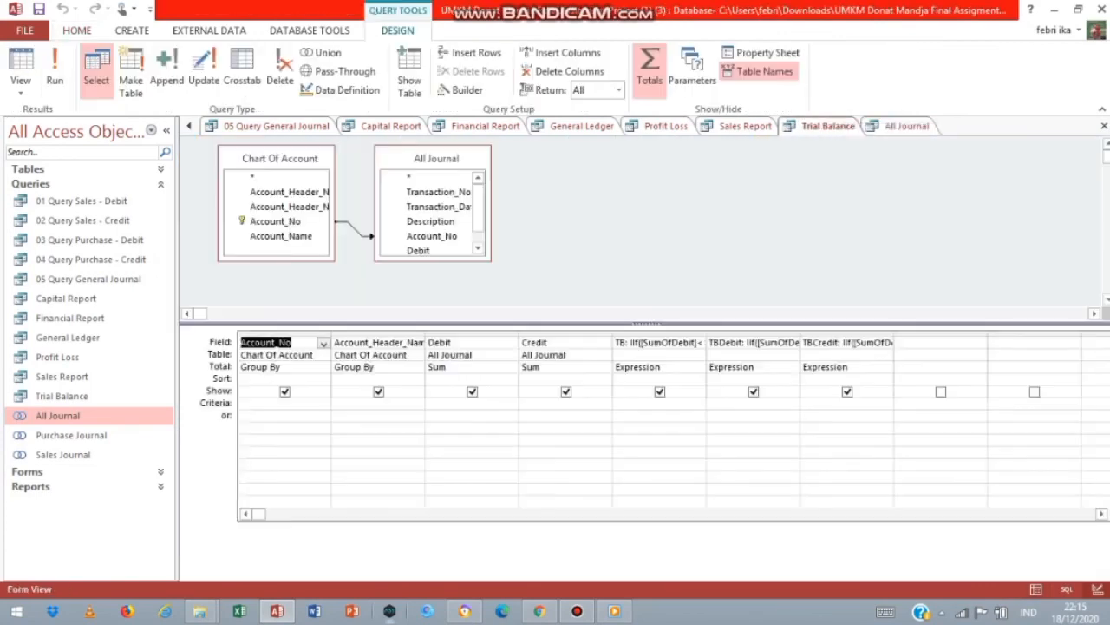
Step: Examine the Trial Balance query's TB expression in the Expression Builder, leaving it unedited
right_click(650, 345)
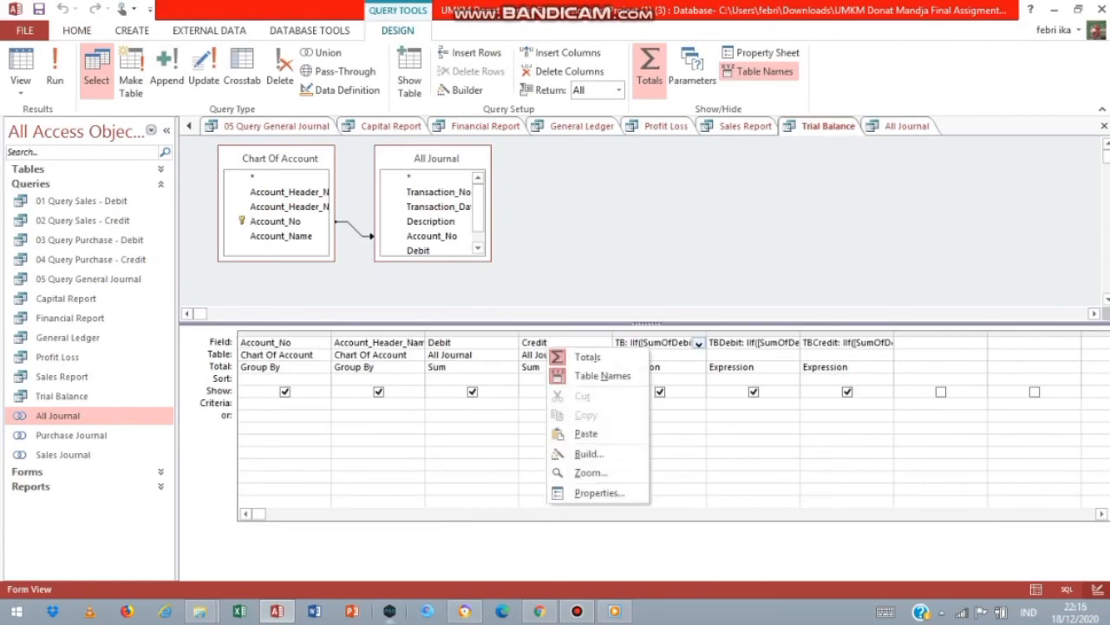
click(589, 452)
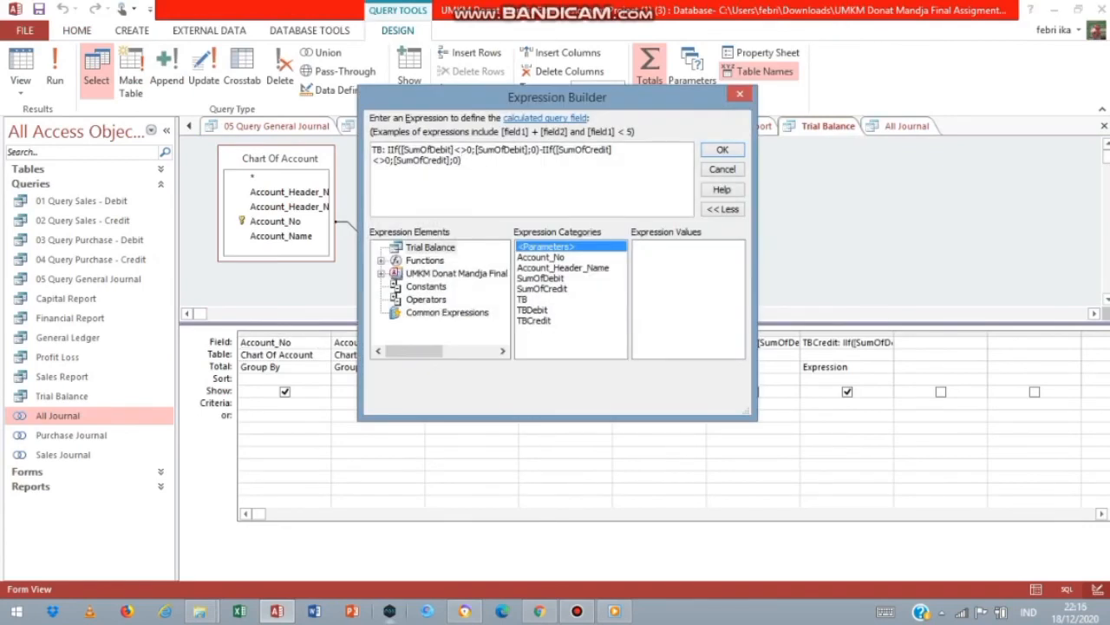
key(ctrl+a)
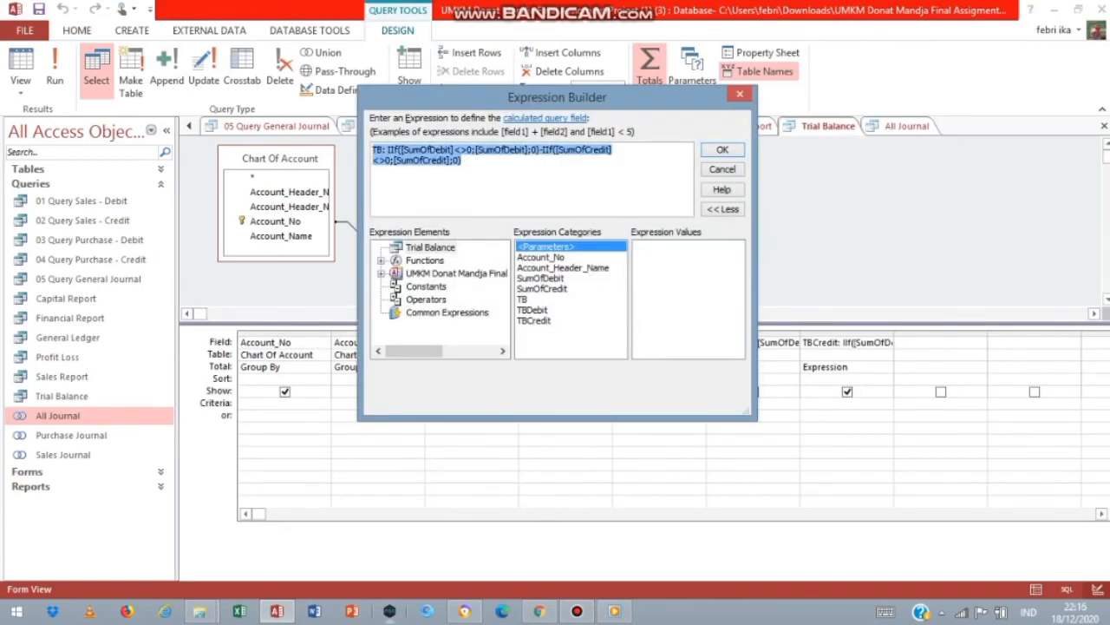
click(722, 169)
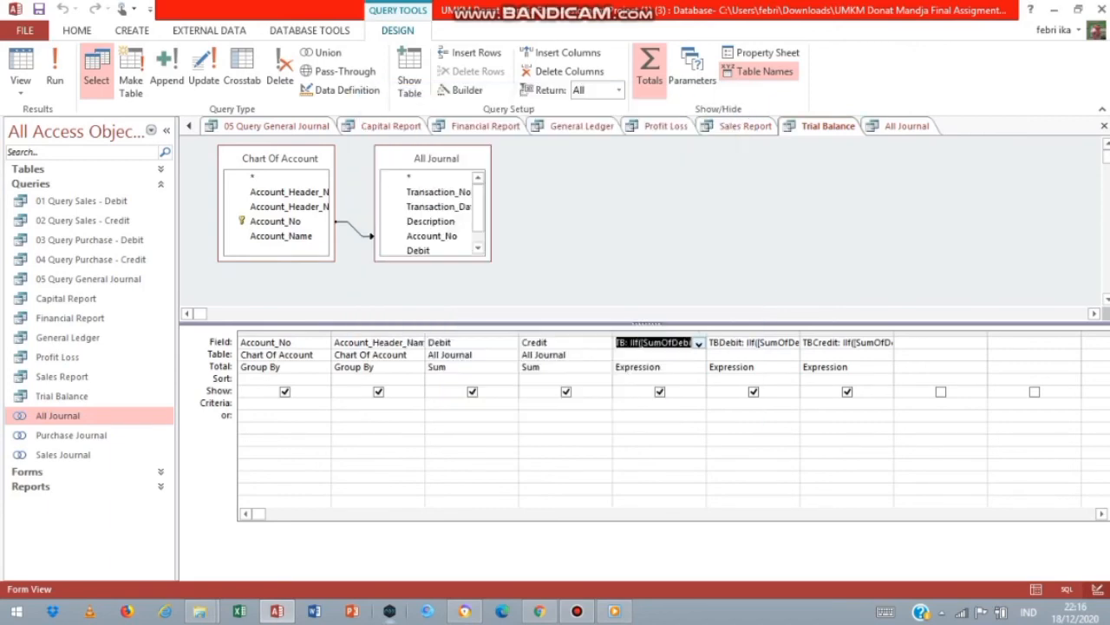
Step: Examine the Trial Balance query's TBDebit expression in the Expression Builder and cancel without editing it
click(727, 344)
right_click(727, 351)
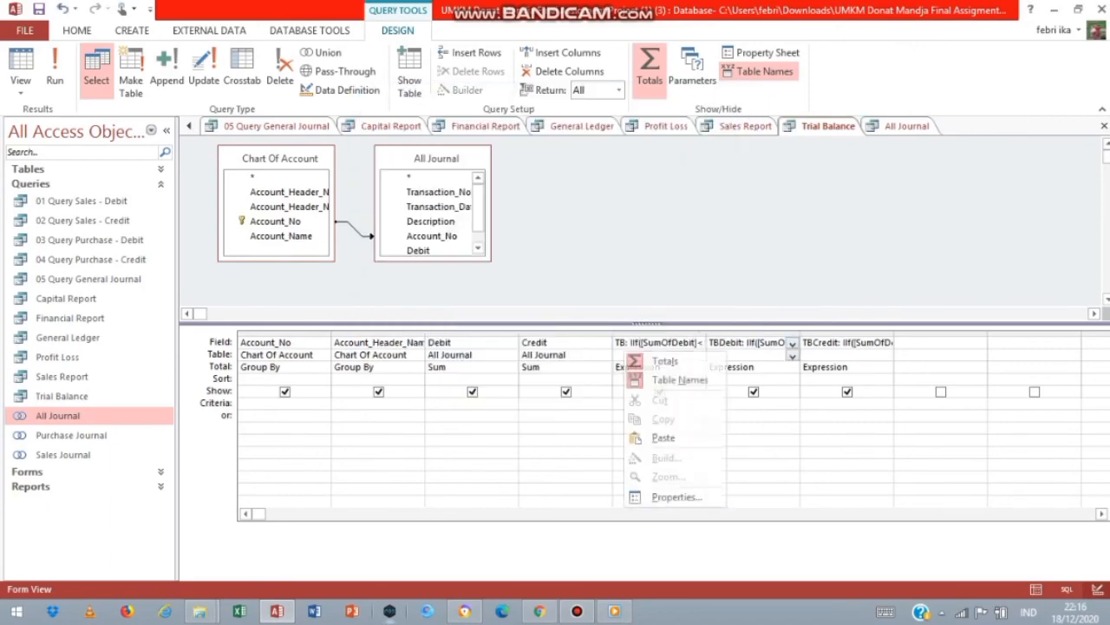
click(754, 342)
right_click(754, 343)
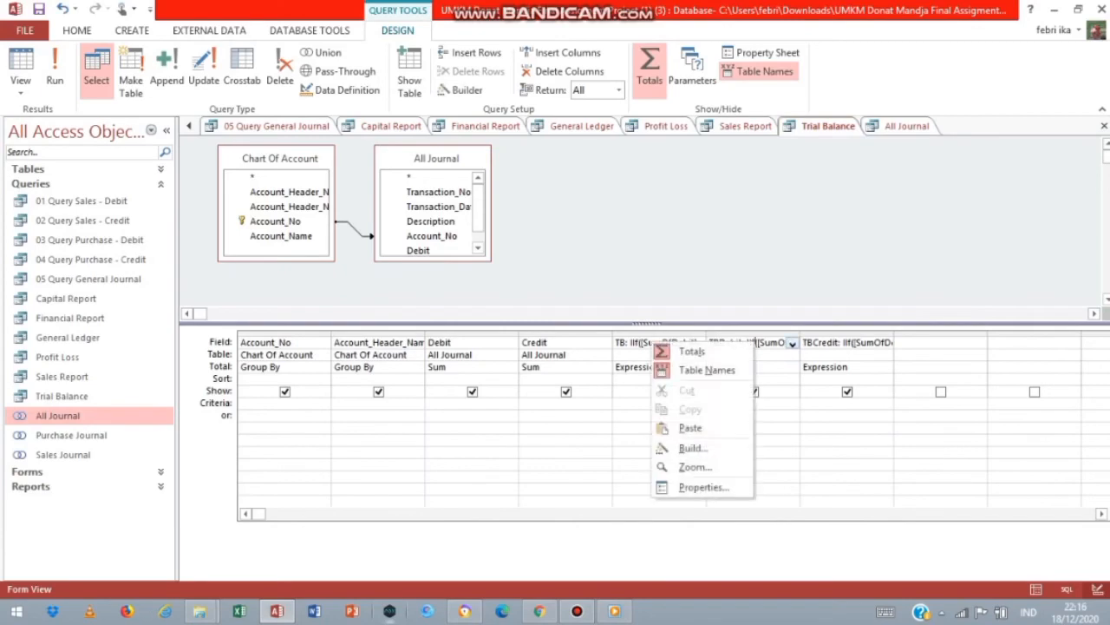
click(692, 448)
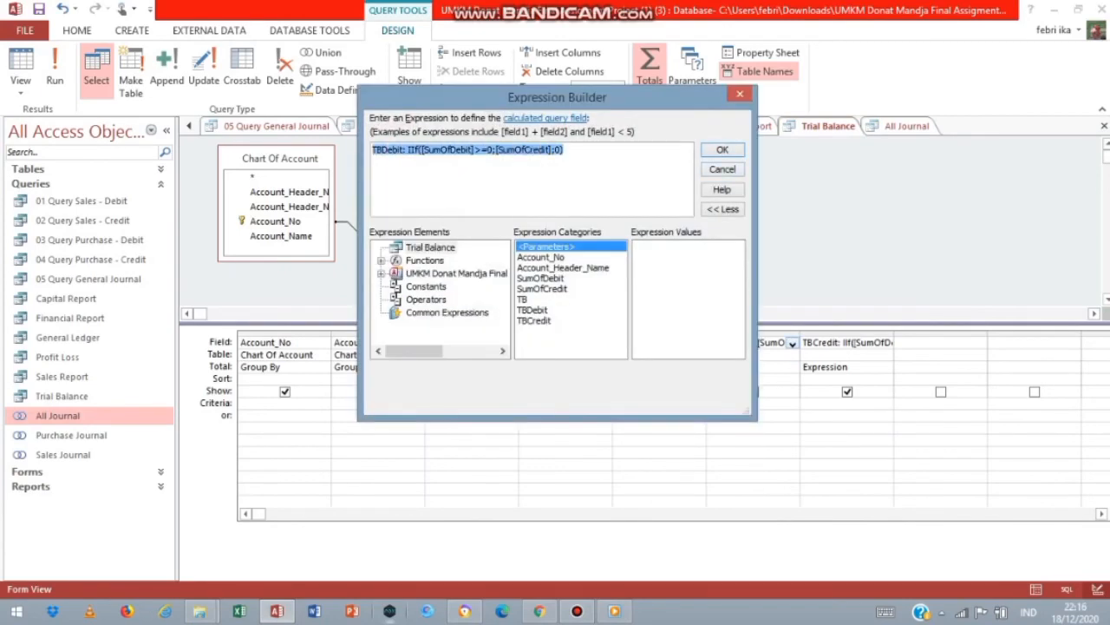
key(Escape)
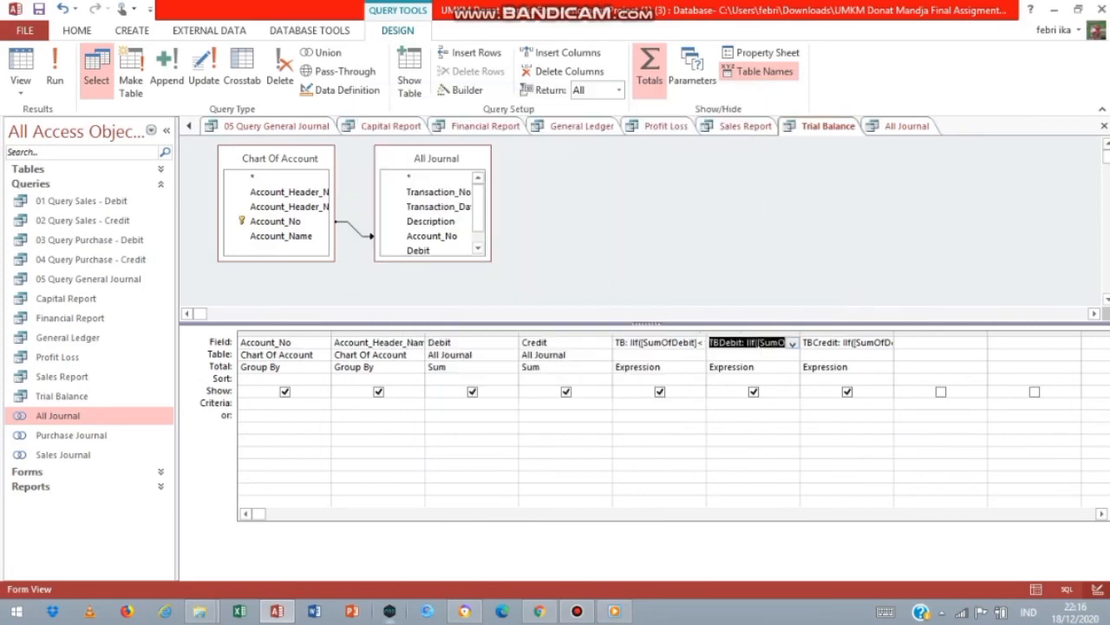
Step: Move the Trial Balance query's TBCredit column ahead of TBDebit and examine its expression in the Expression Builder
click(847, 334)
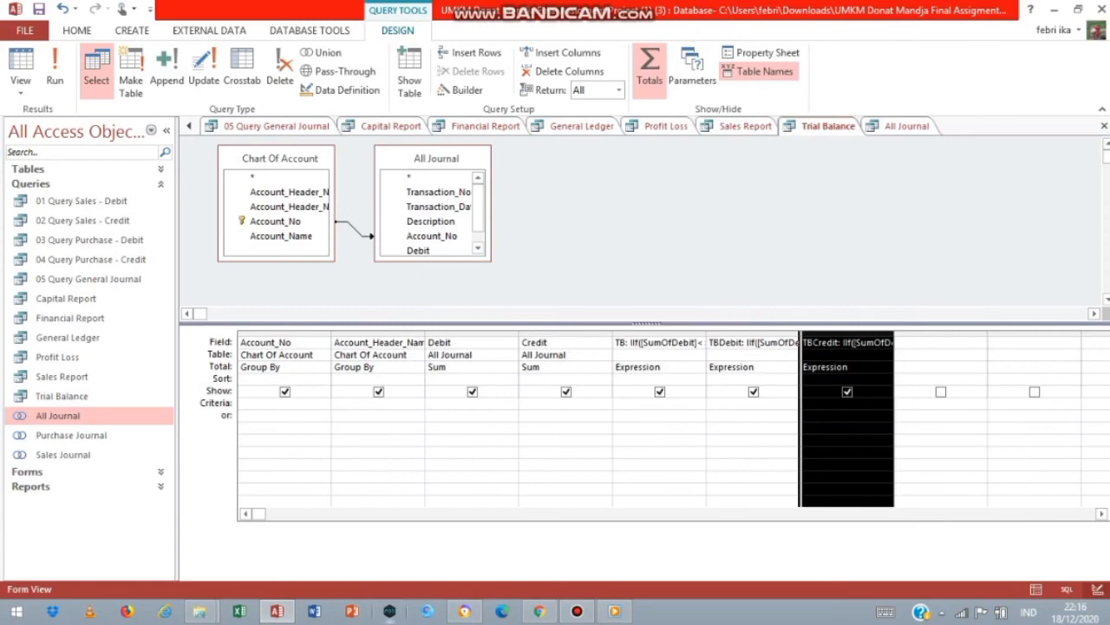
drag(811, 334, 748, 334)
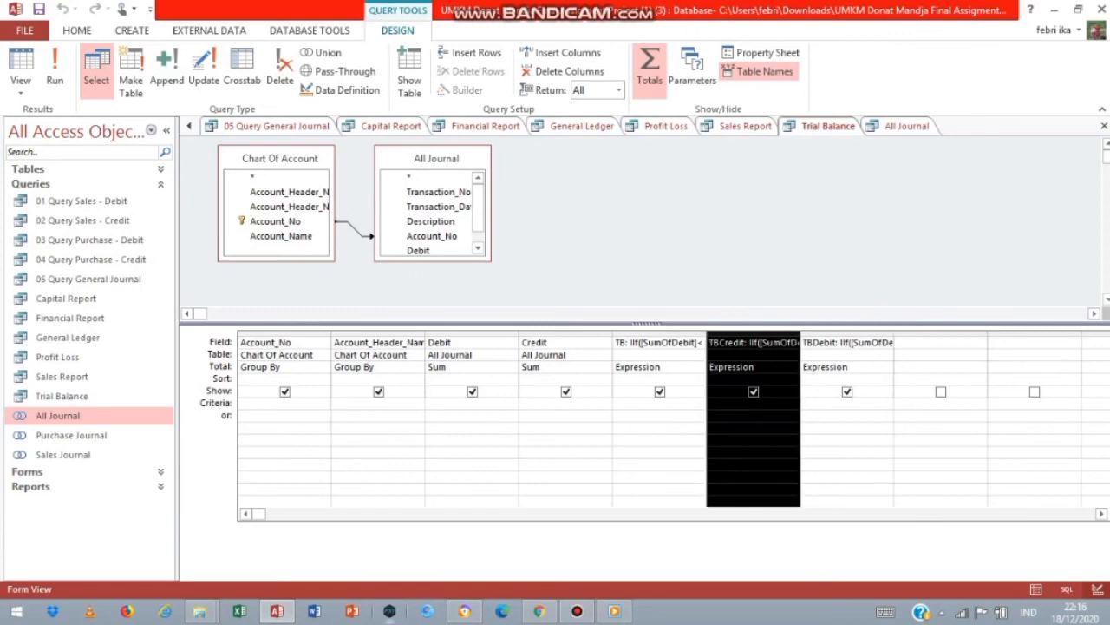
click(748, 342)
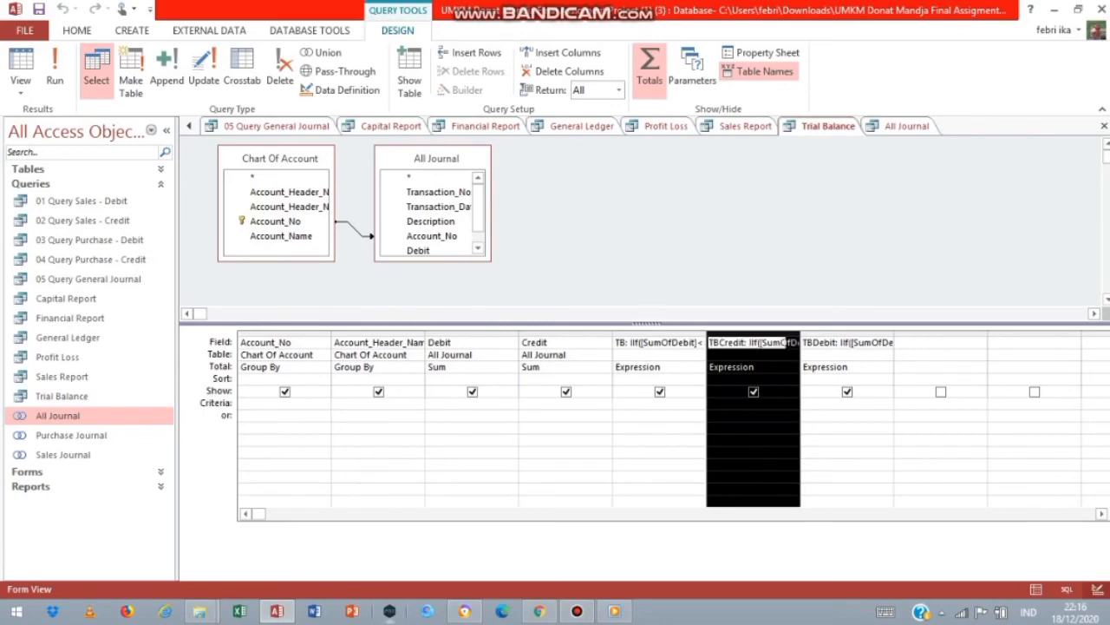
right_click(642, 348)
click(683, 451)
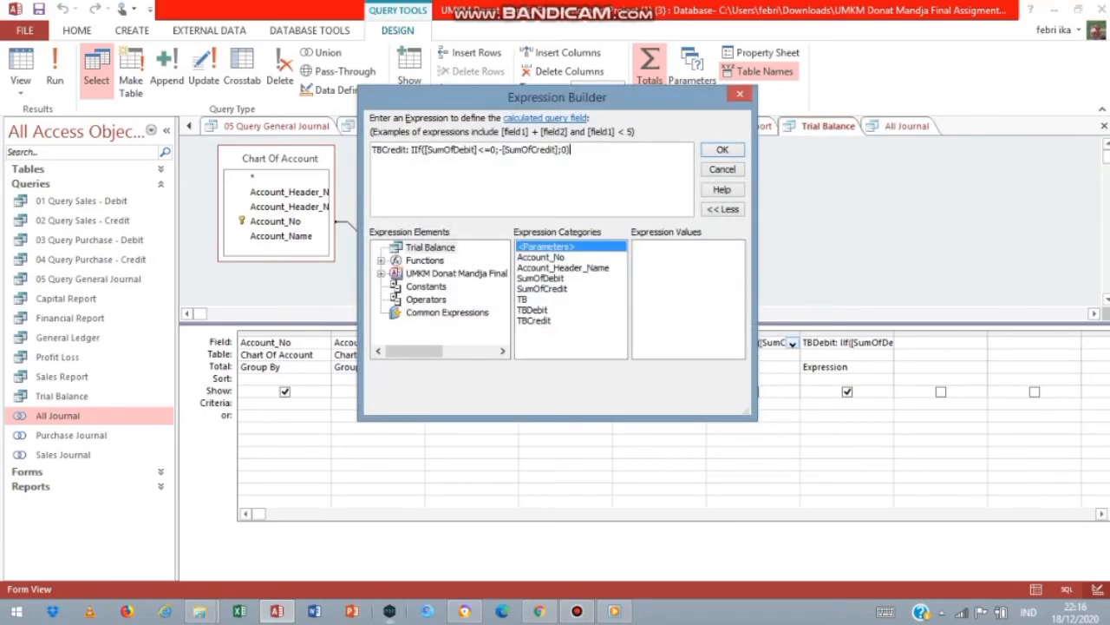
drag(570, 149, 372, 149)
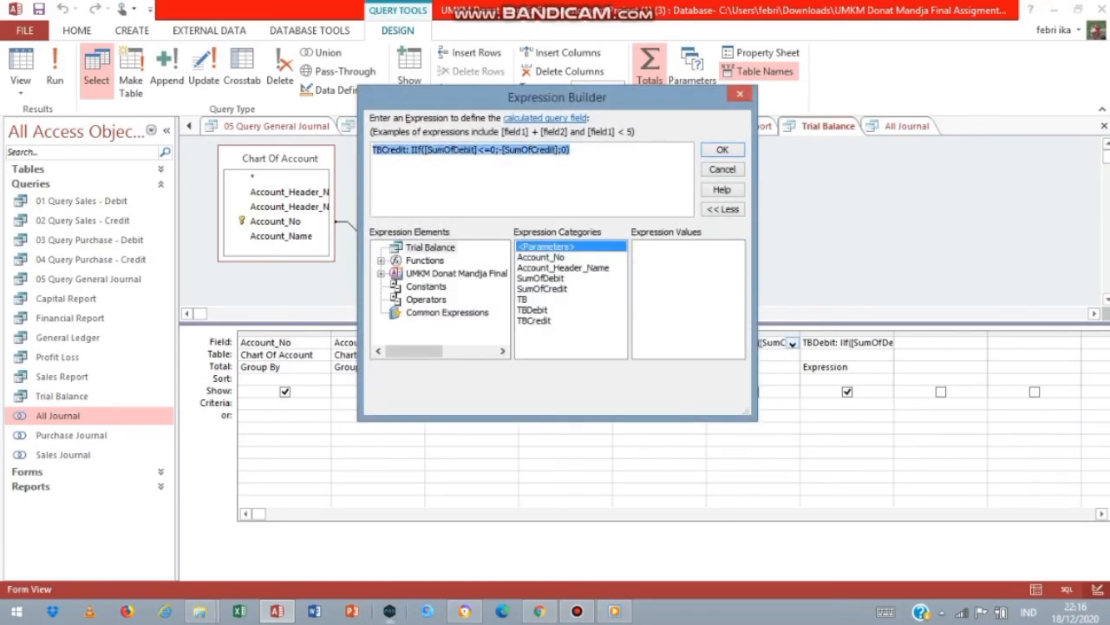
click(723, 149)
Step: Examine the Trial Balance query's TBDebit expression in the Expression Builder and accept it without editing it
right_click(829, 343)
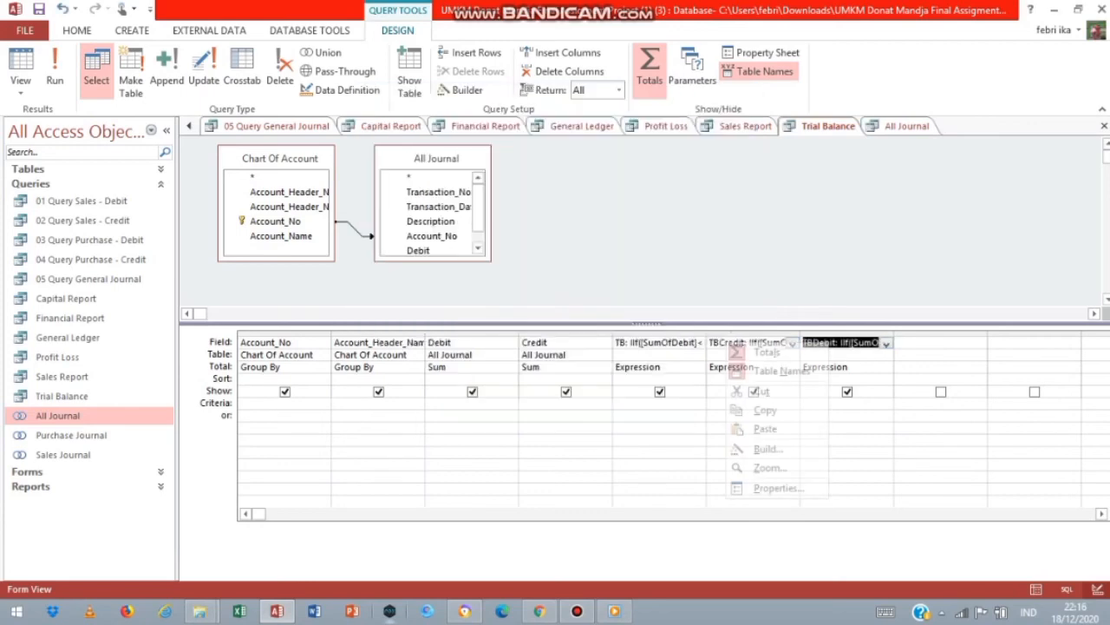
click(768, 448)
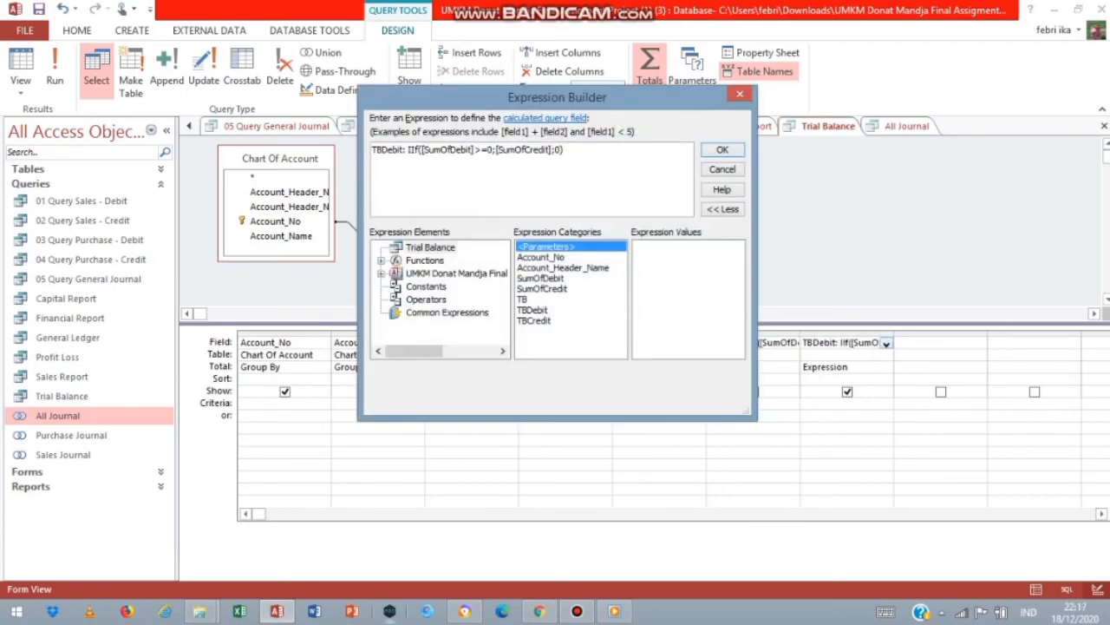
drag(565, 149, 372, 149)
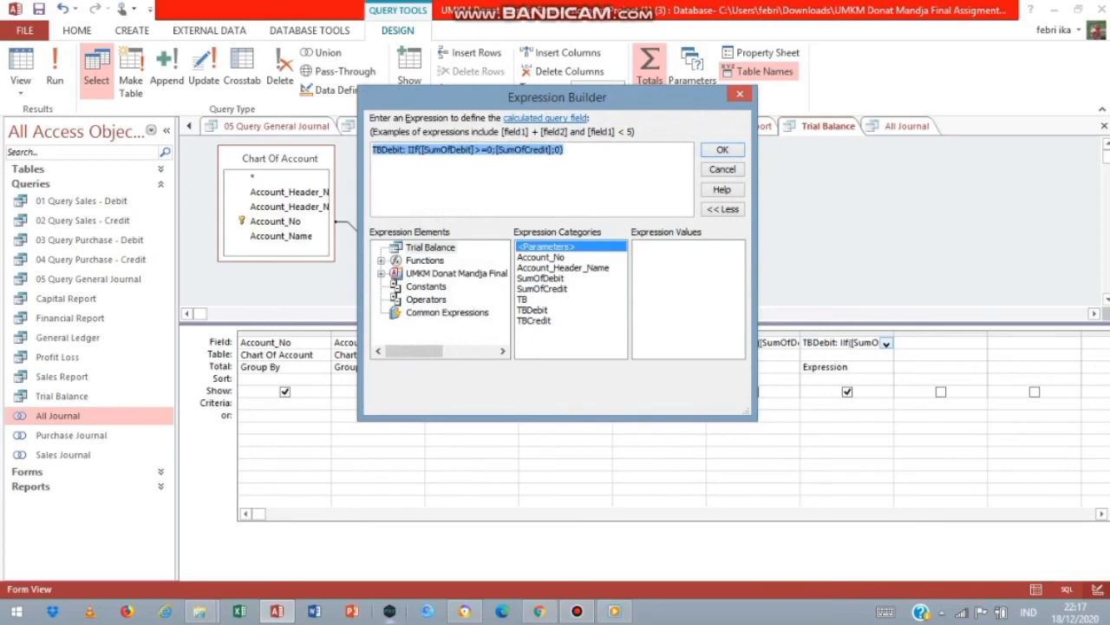
click(723, 149)
Step: Open the Purchase Journal and Sales Journal queries and examine their debit and credit records in Datasheet View
double_click(71, 435)
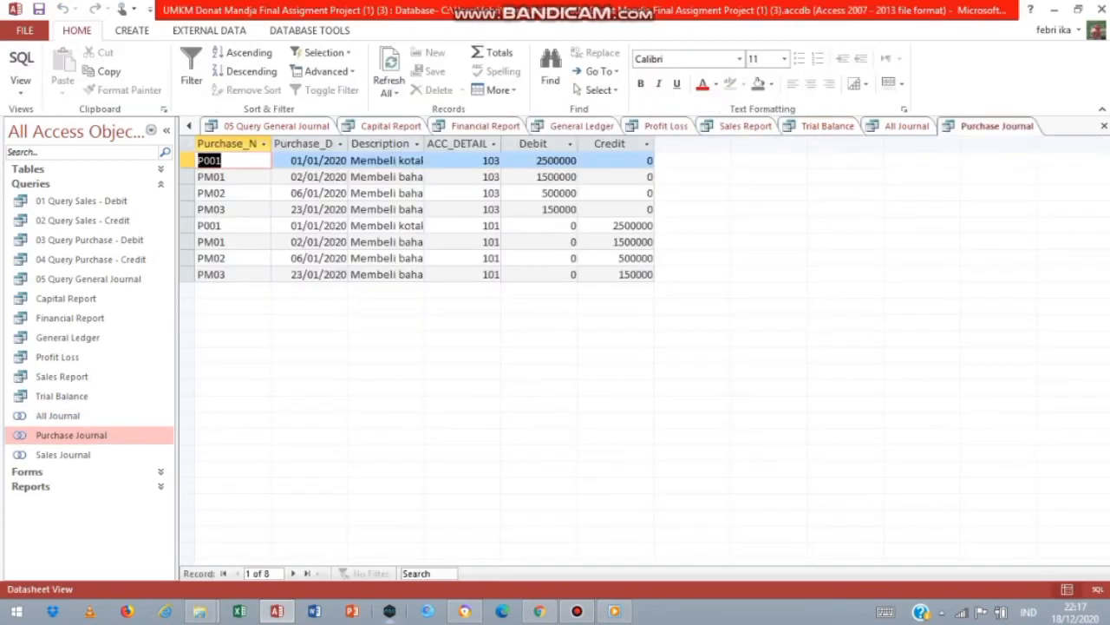
right_click(989, 127)
double_click(64, 454)
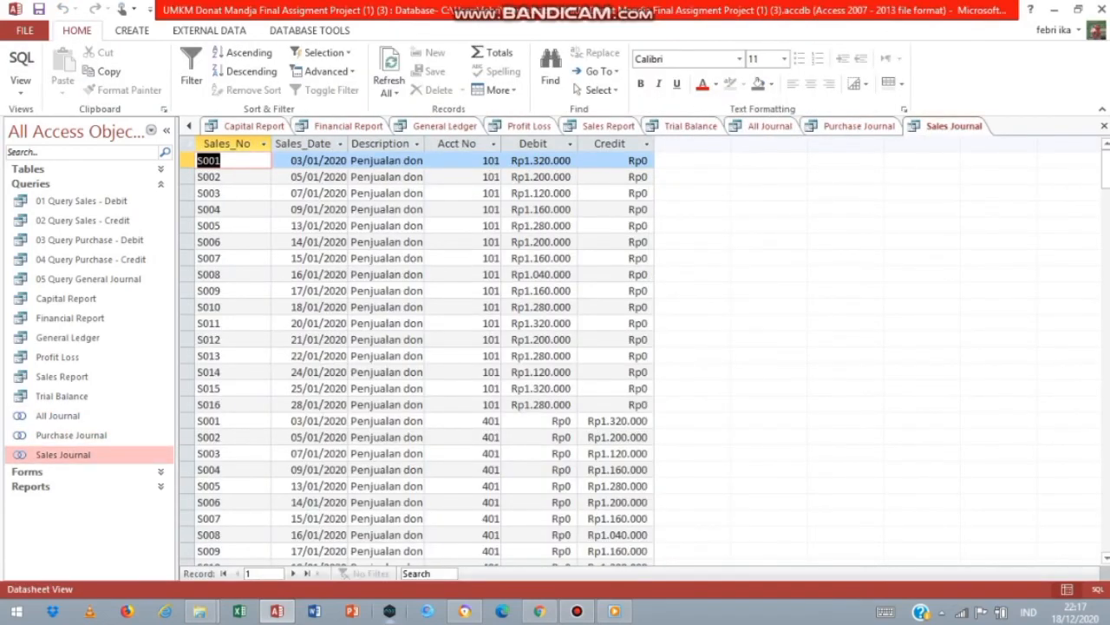
click(955, 127)
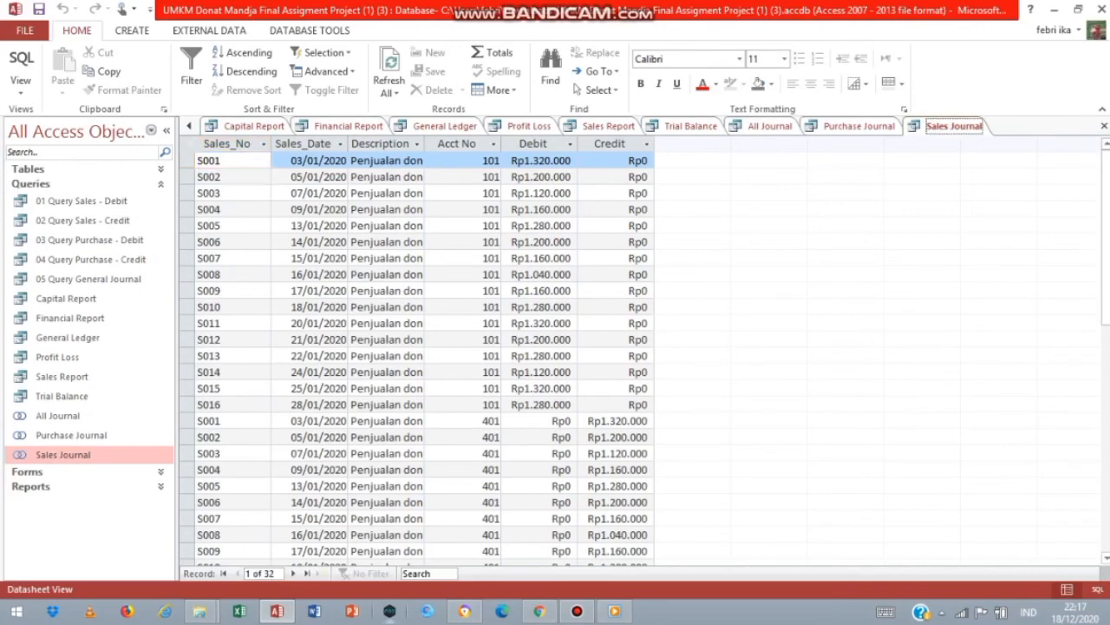
right_click(931, 128)
click(976, 198)
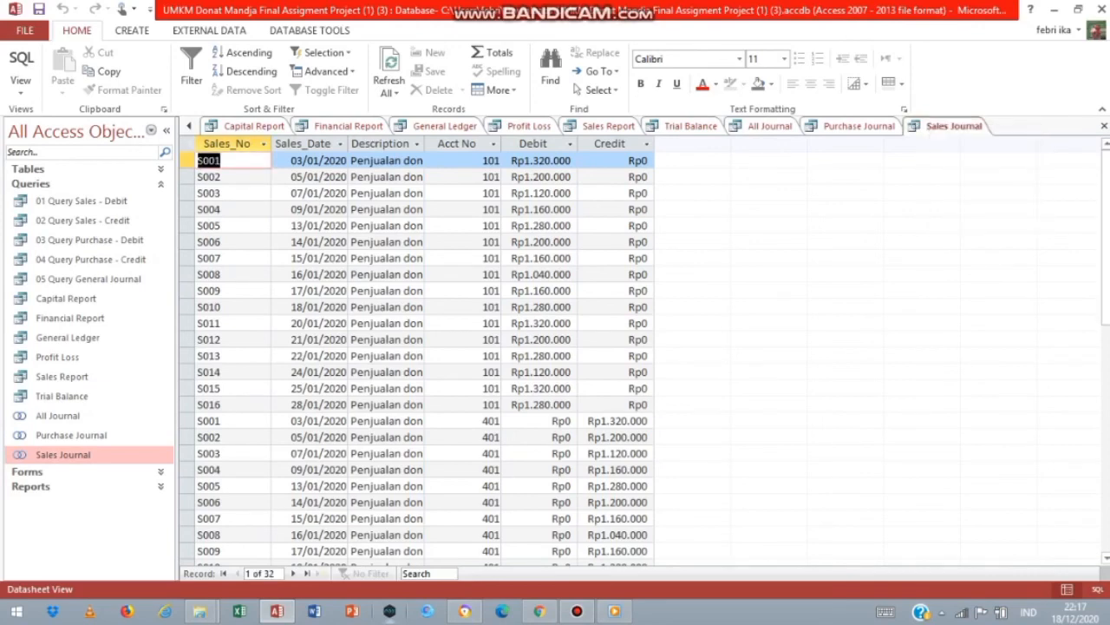
scroll(417, 347, down, 5)
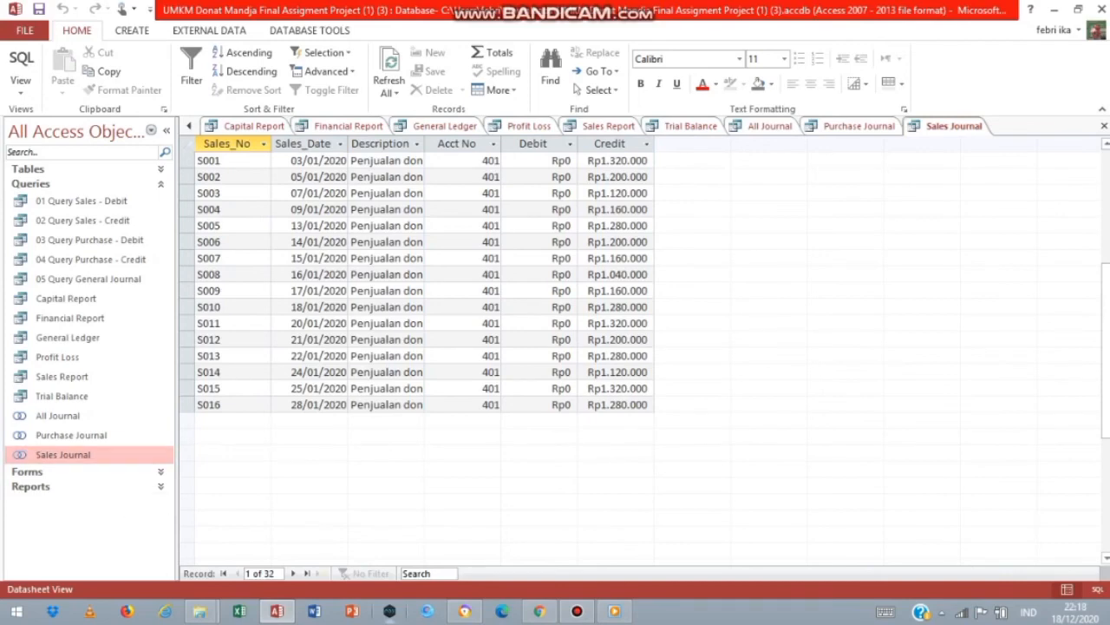
Step: Close the Sales Journal, Purchase Journal and Trial Balance queries, discarding the design changes to Trial Balance
click(1104, 126)
click(1104, 126)
click(1104, 126)
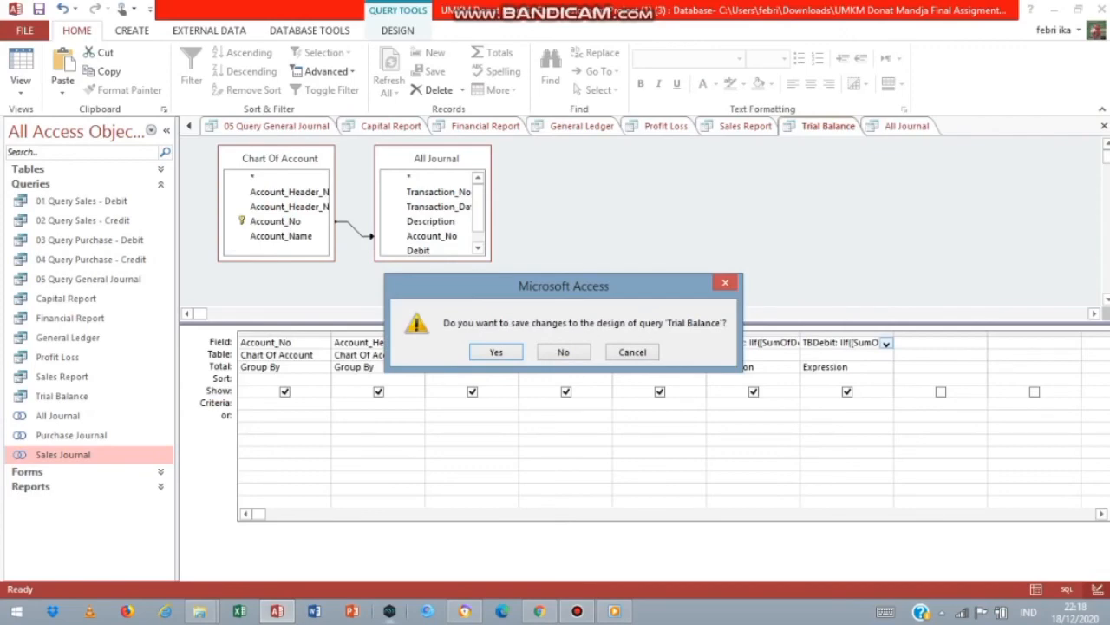
click(563, 351)
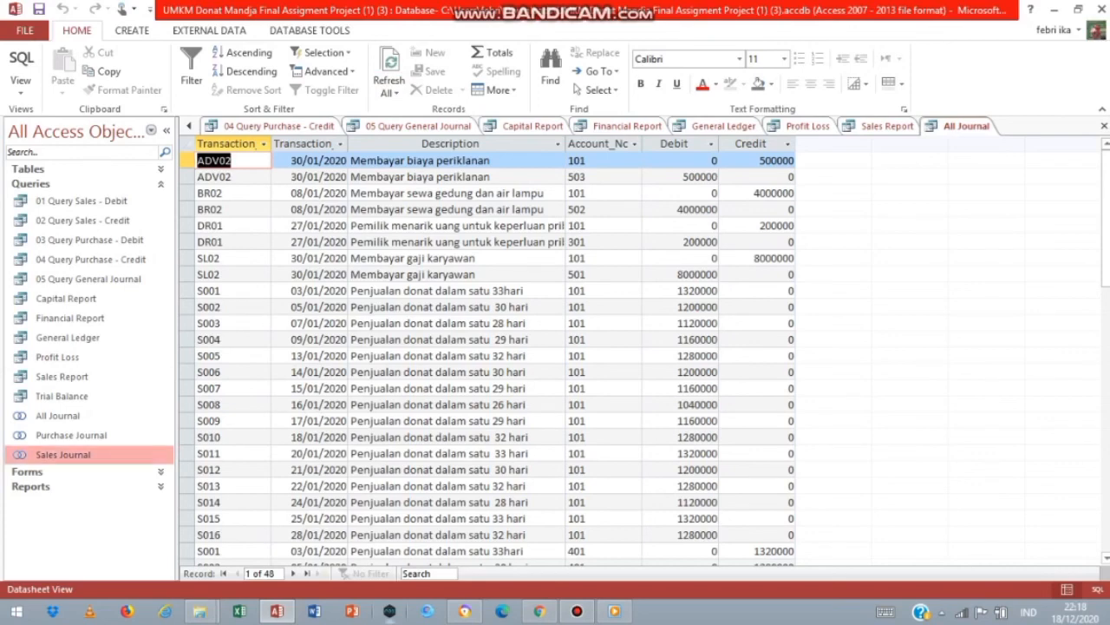
Step: List the database's forms and open the 01 Chart Of Account form
click(143, 472)
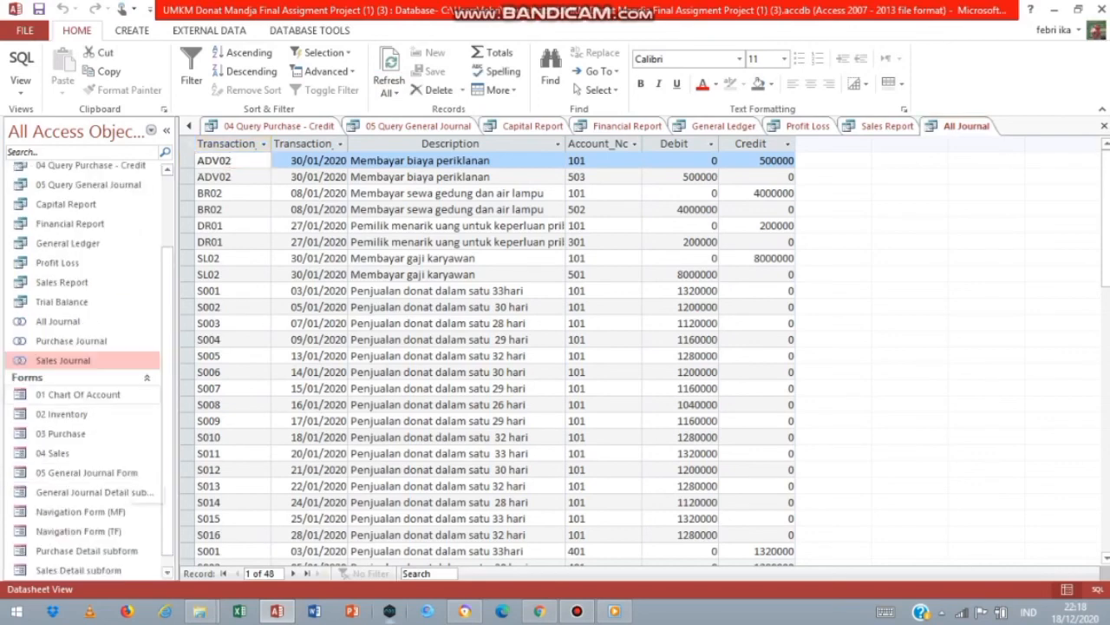
double_click(80, 395)
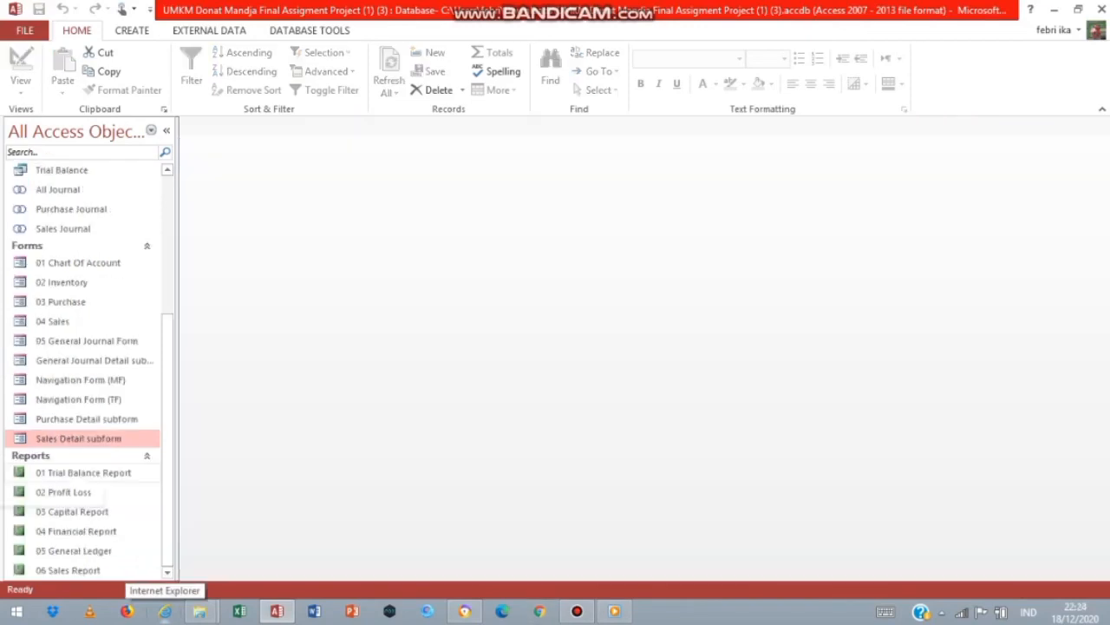
Step: Open the 01 Trial Balance Report, 02 Profit Loss and 03 Capital Report reports in Report View
key(Down)
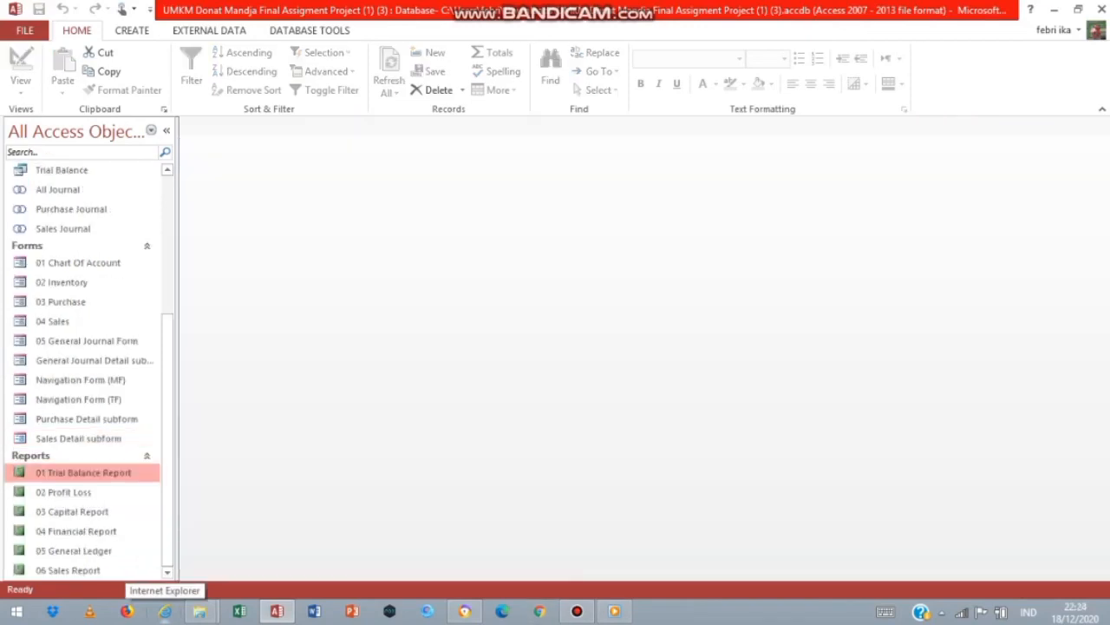
key(Return)
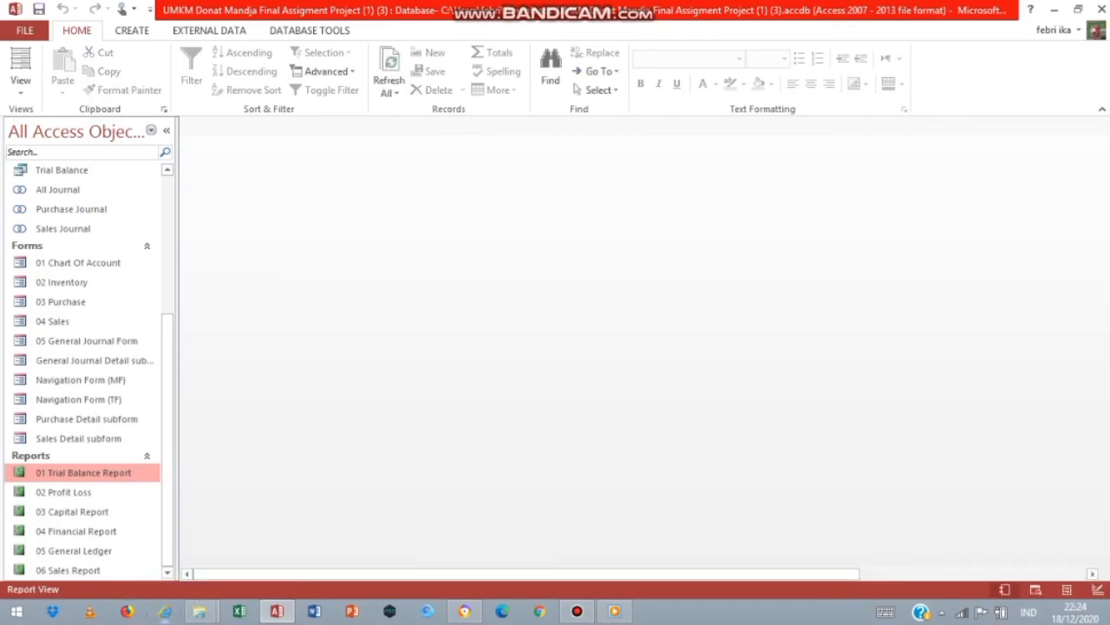
key(Down)
key(Return)
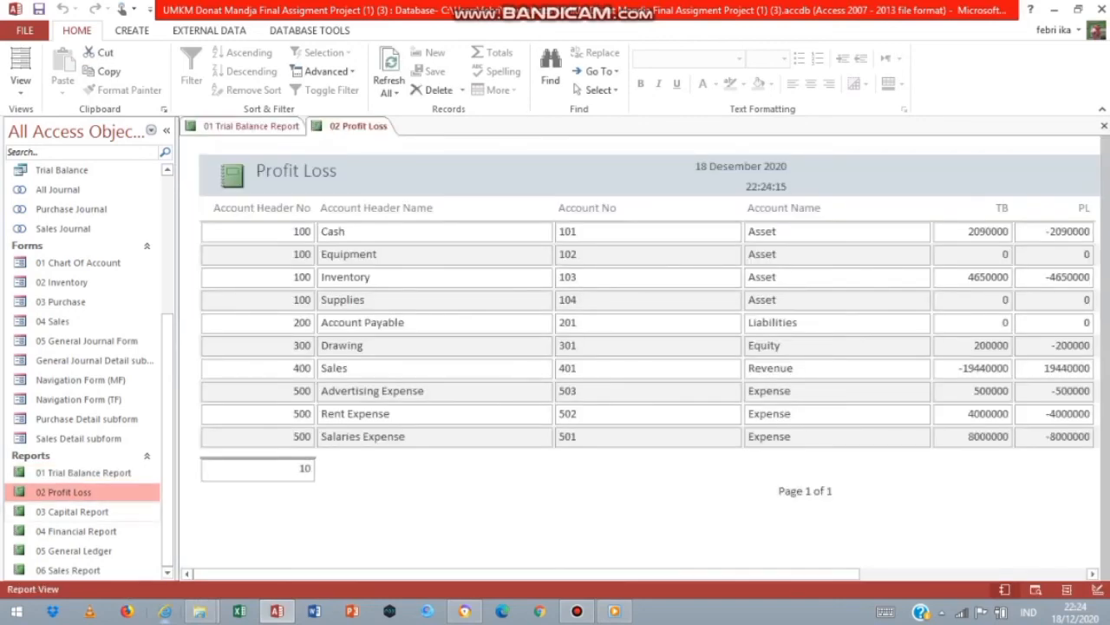
key(Down)
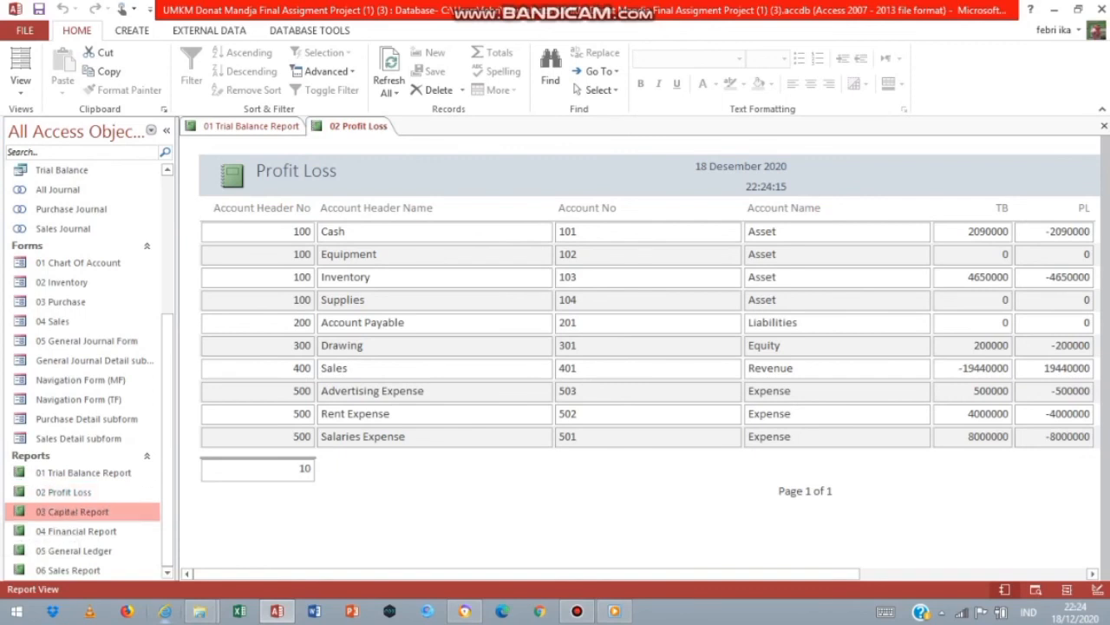
key(Return)
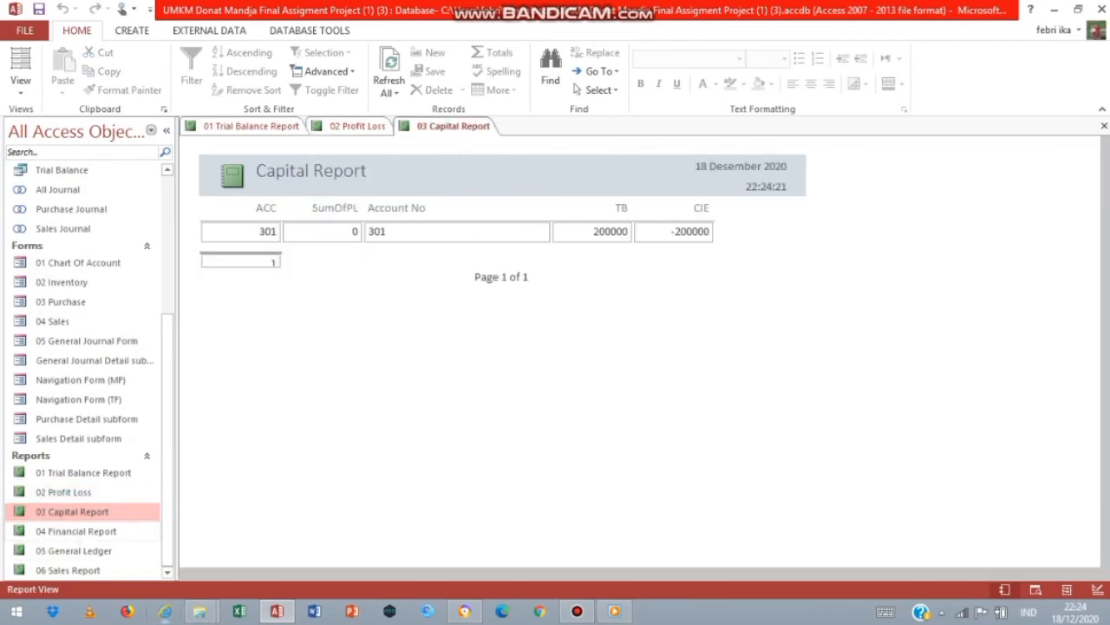
Step: Open the 04 Financial Report, 05 General Ledger and 06 Sales Report reports in Report View
key(Down)
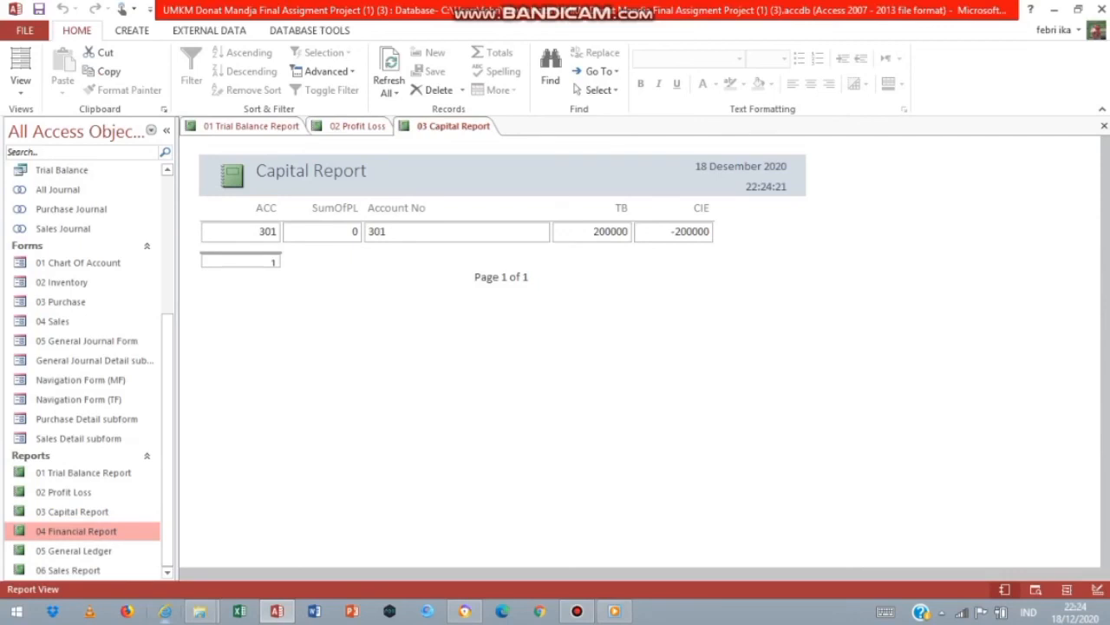
key(Return)
key(Down)
key(Return)
key(Down)
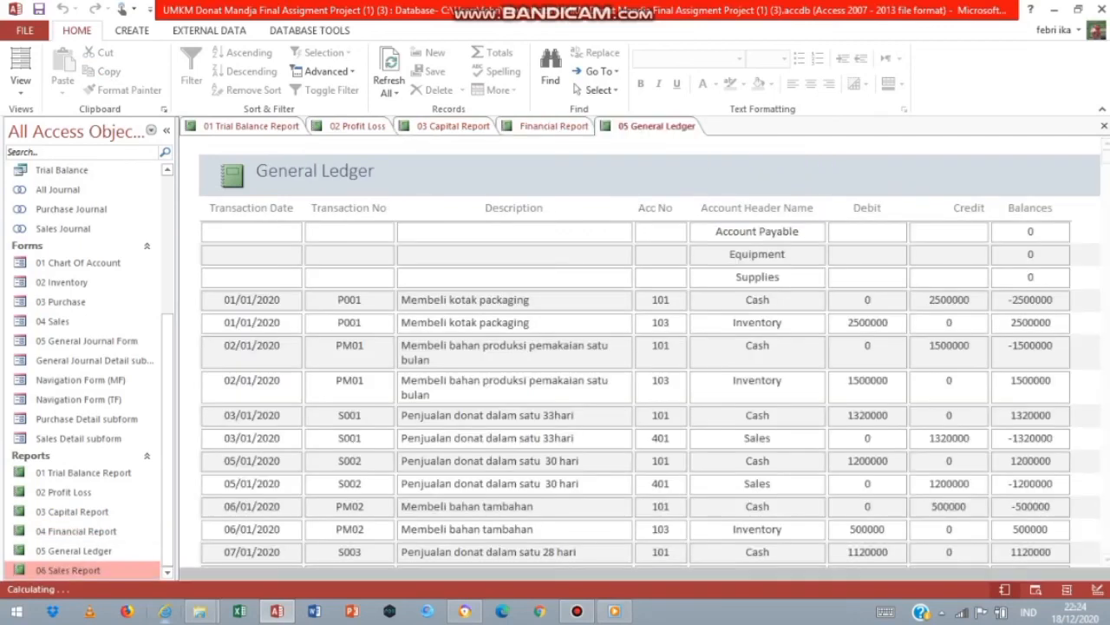
key(Return)
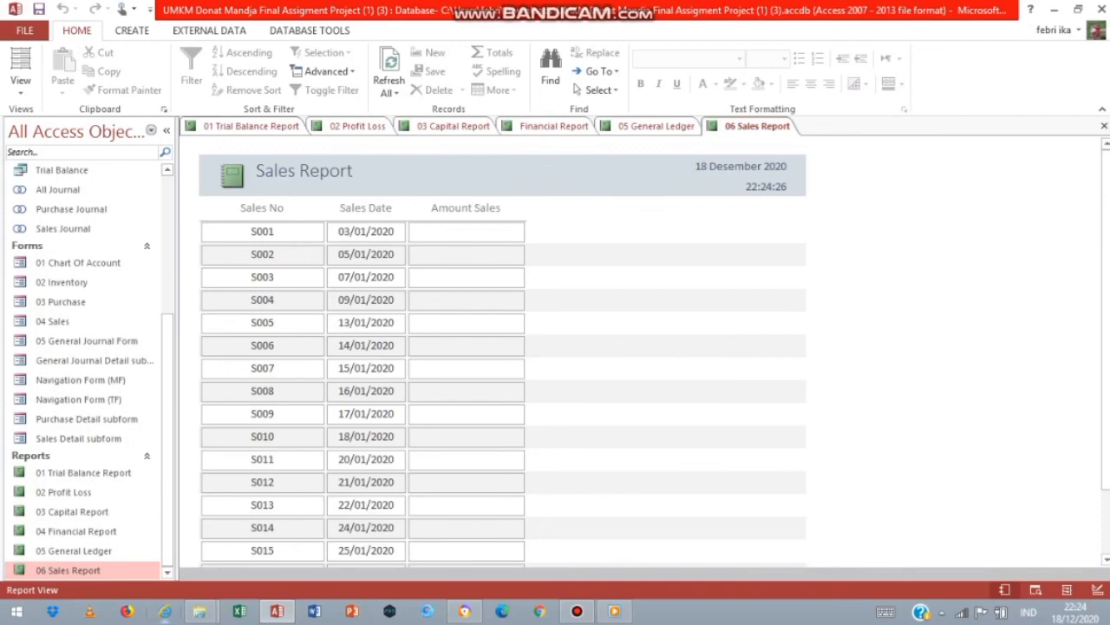
Step: Examine the Trial Balance report's title and header labels in Design View and extend its Report Footer to about 2 cm high
right_click(264, 127)
click(316, 238)
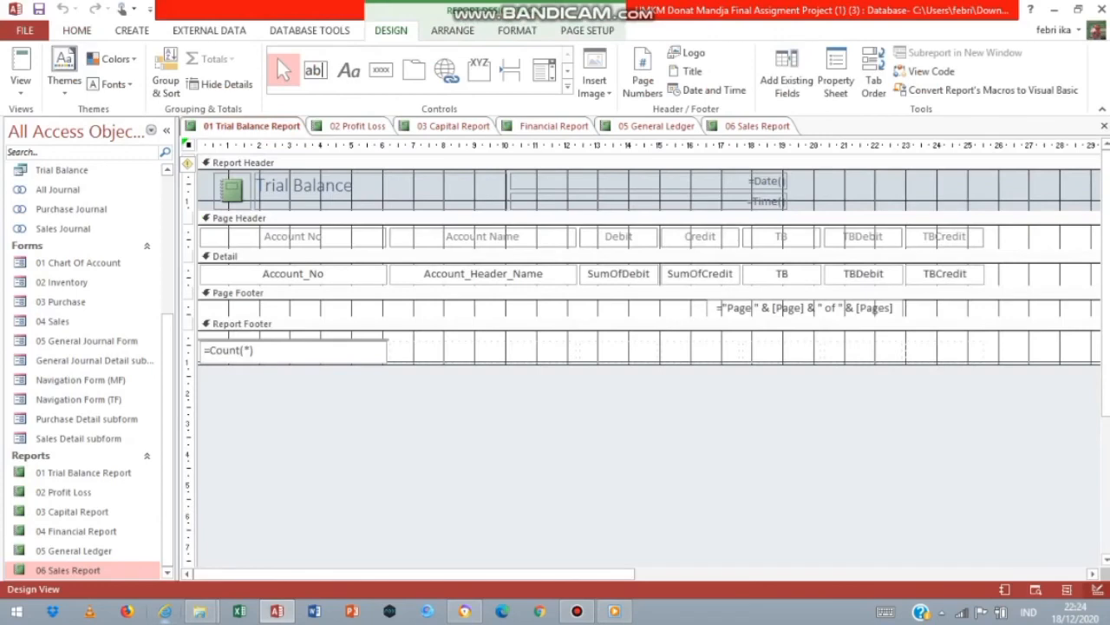
click(347, 189)
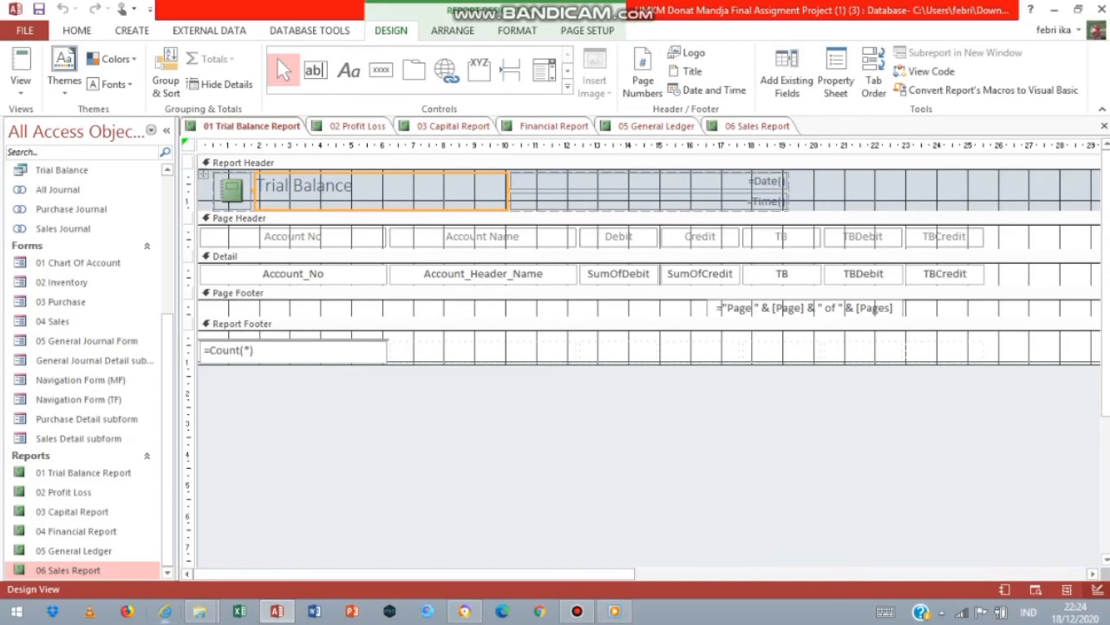
click(292, 238)
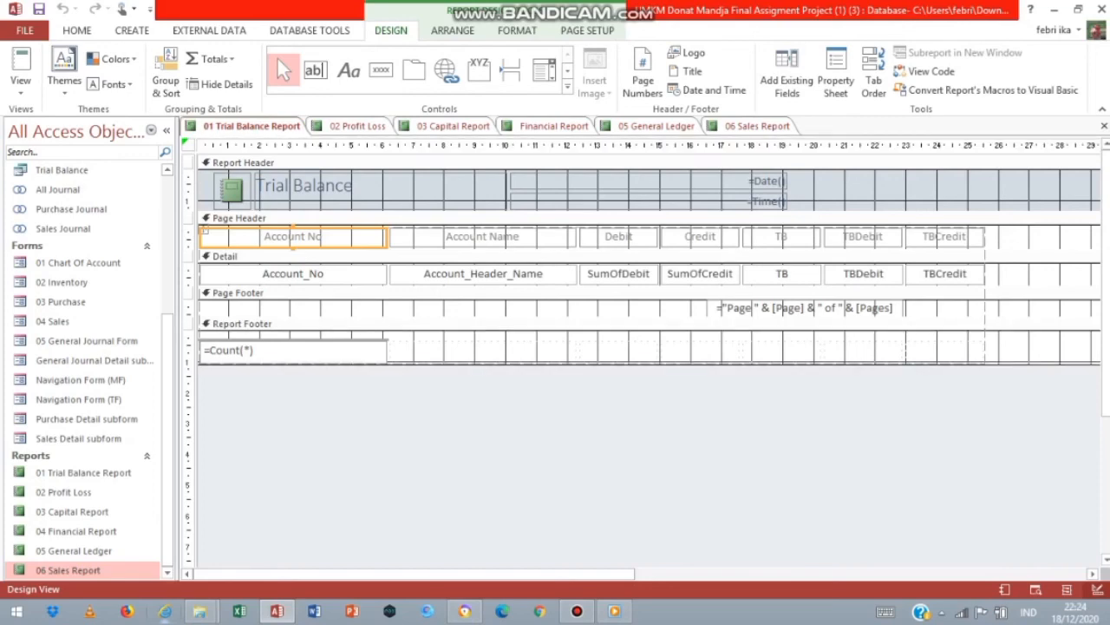
drag(521, 364, 520, 400)
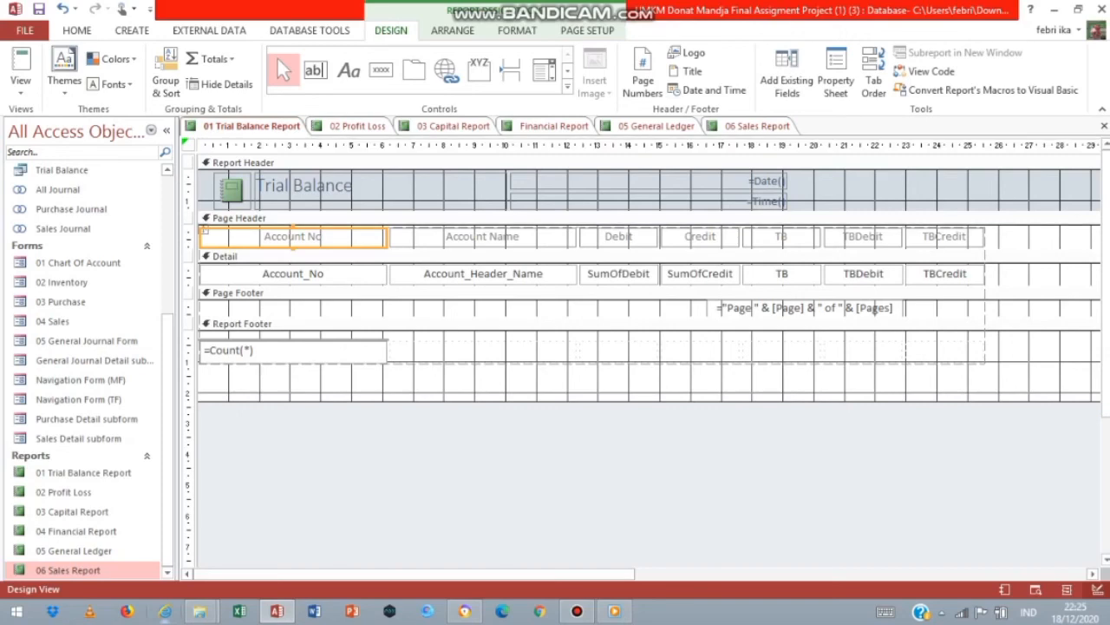
Step: Examine the Profit Loss report's sections in Design View and view the Capital Report
click(357, 126)
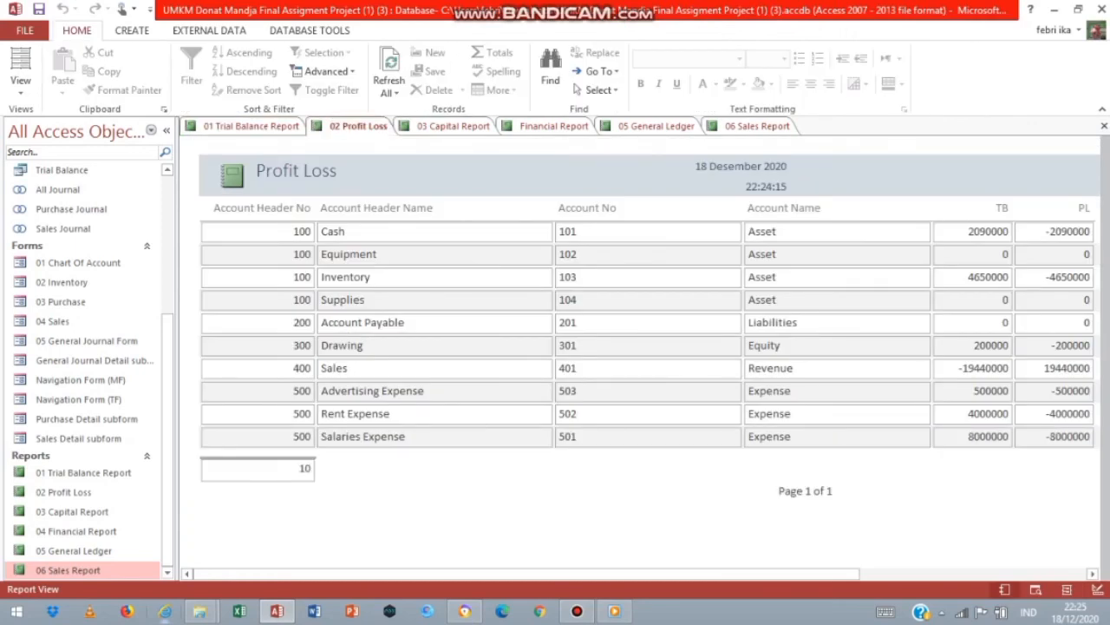
right_click(352, 127)
click(403, 235)
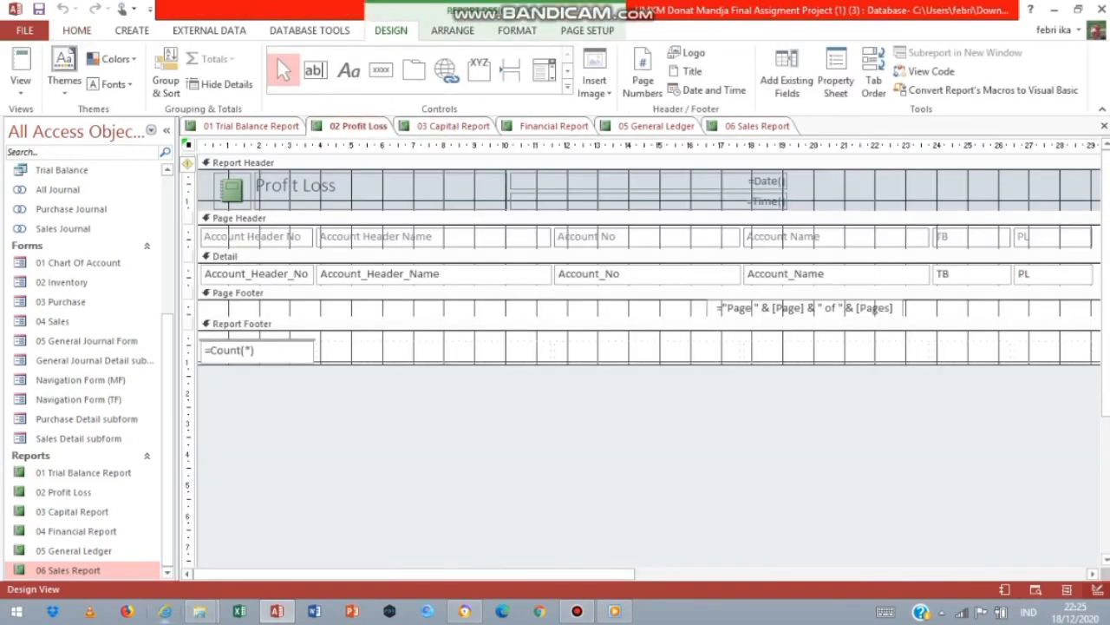
click(453, 127)
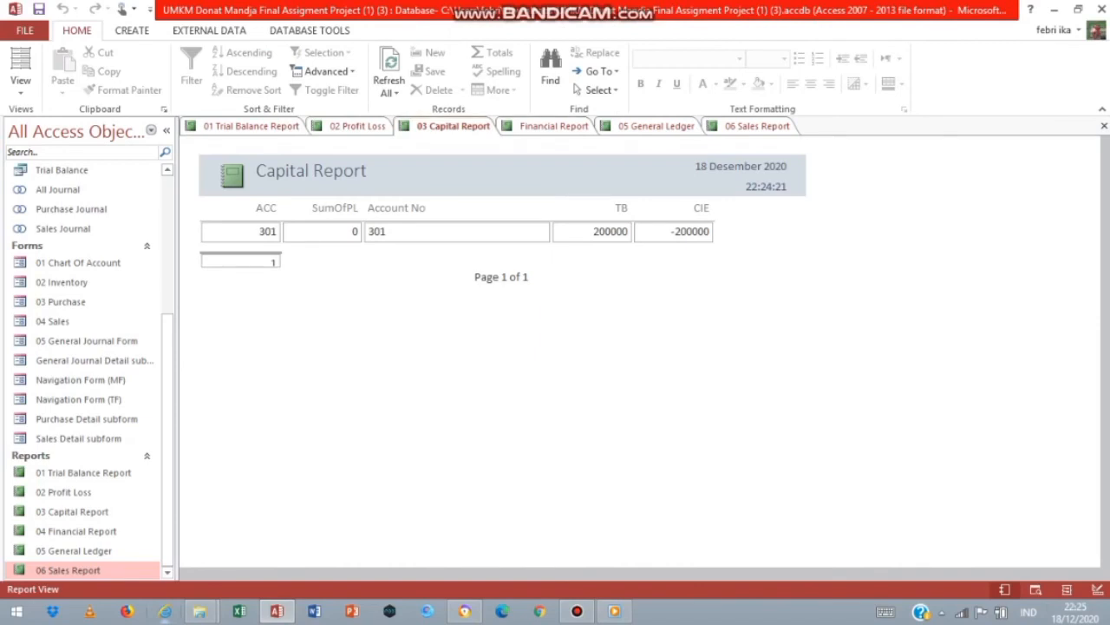
click(453, 127)
Step: Show the Financial Report in Design View and examine its group headers, footers and Balancesheet sum fields
click(553, 125)
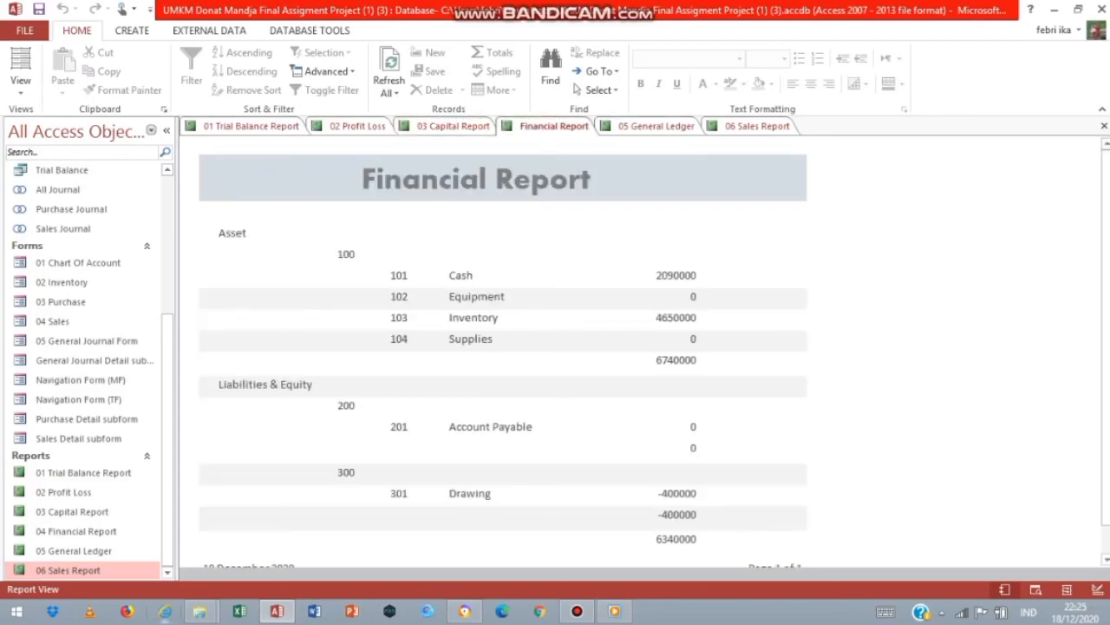
right_click(555, 128)
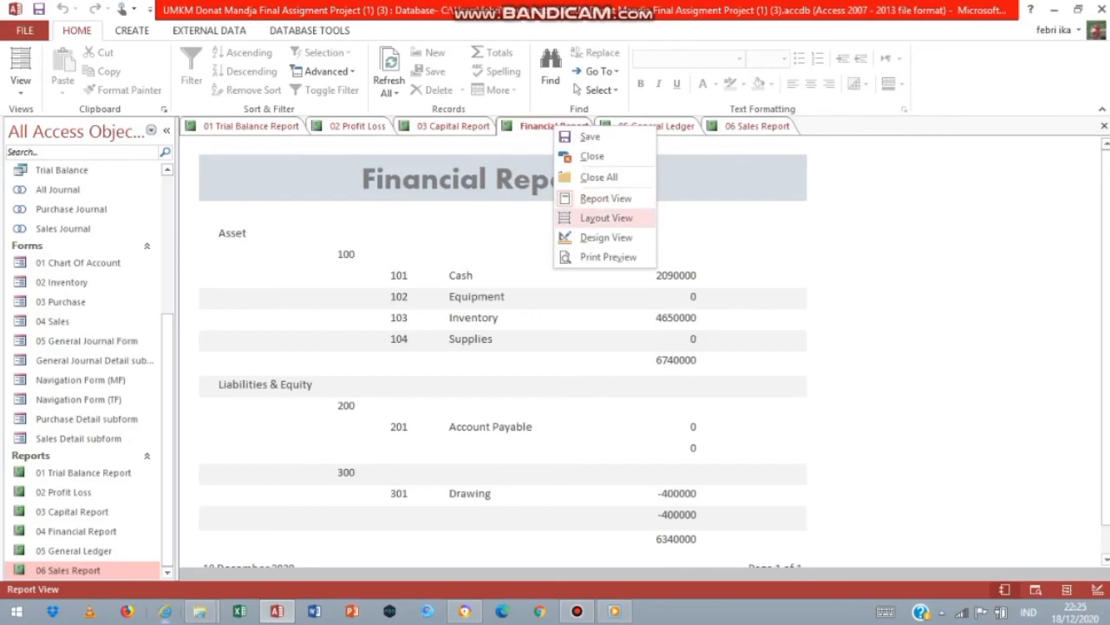
click(606, 237)
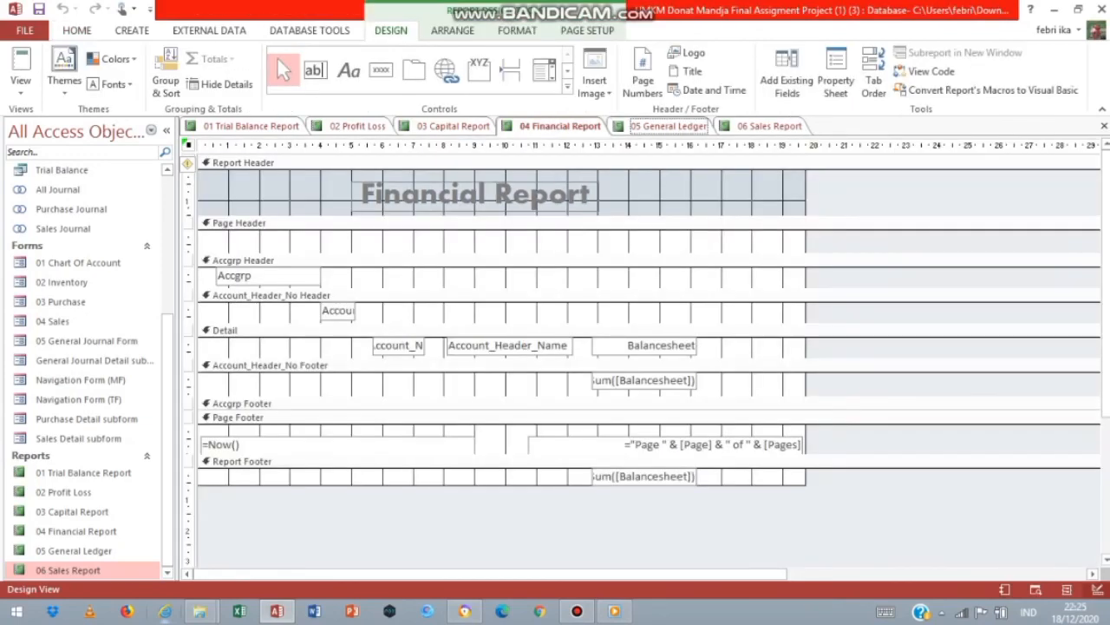
Step: View the General Ledger report, and examine the Sales Report's fields and footer sum in Design View
click(668, 127)
click(769, 126)
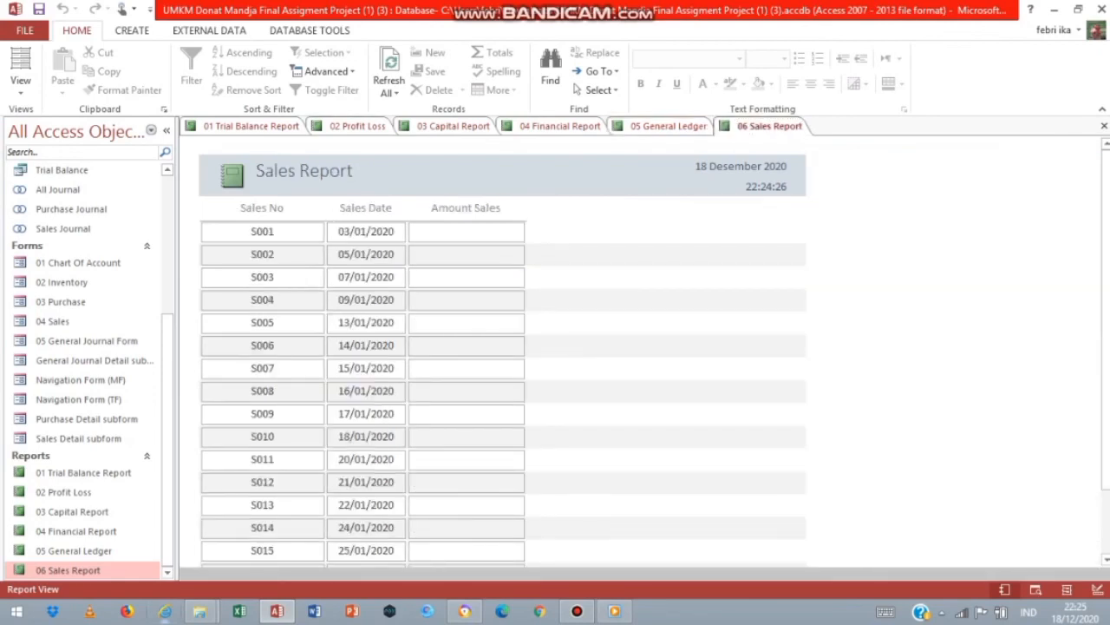
right_click(772, 128)
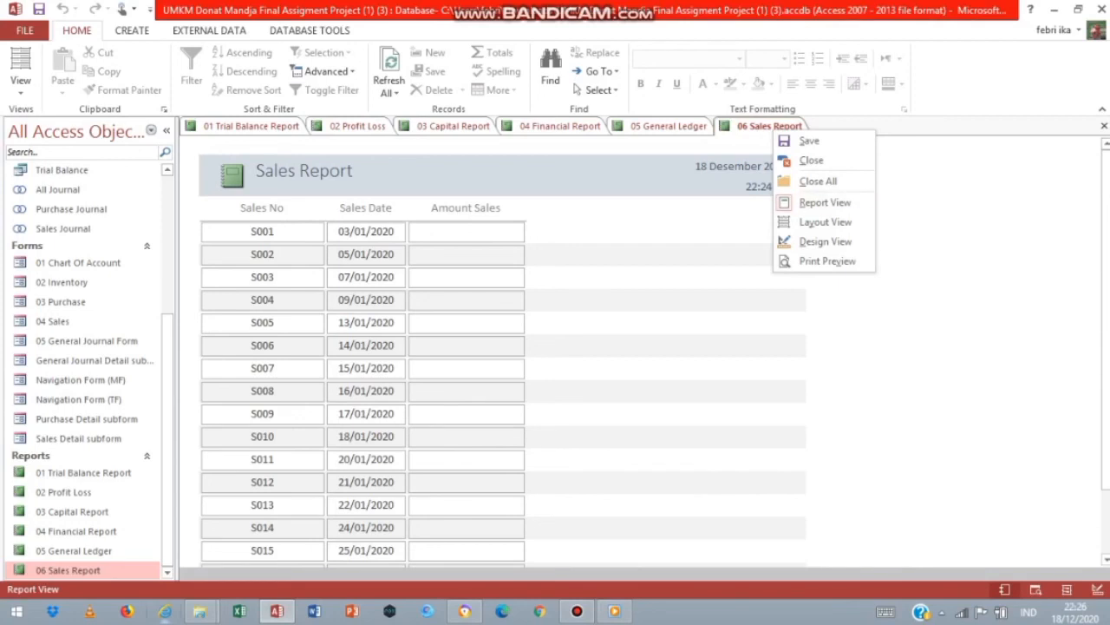
click(825, 241)
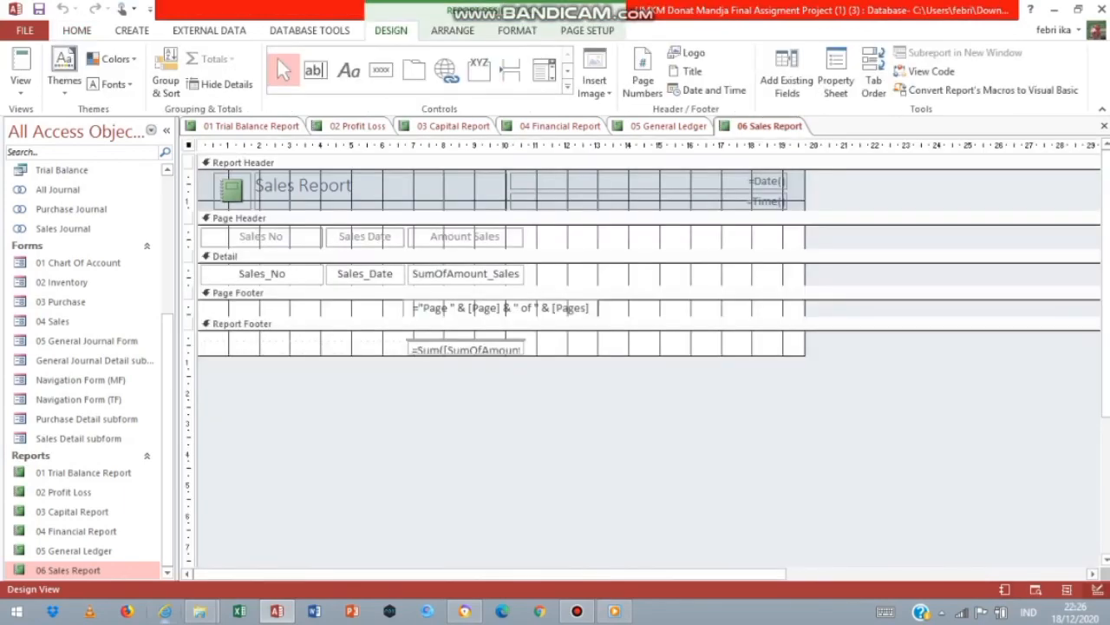
mouse_move(168, 439)
mouse_down()
mouse_move(168, 309)
mouse_move(167, 439)
mouse_up()
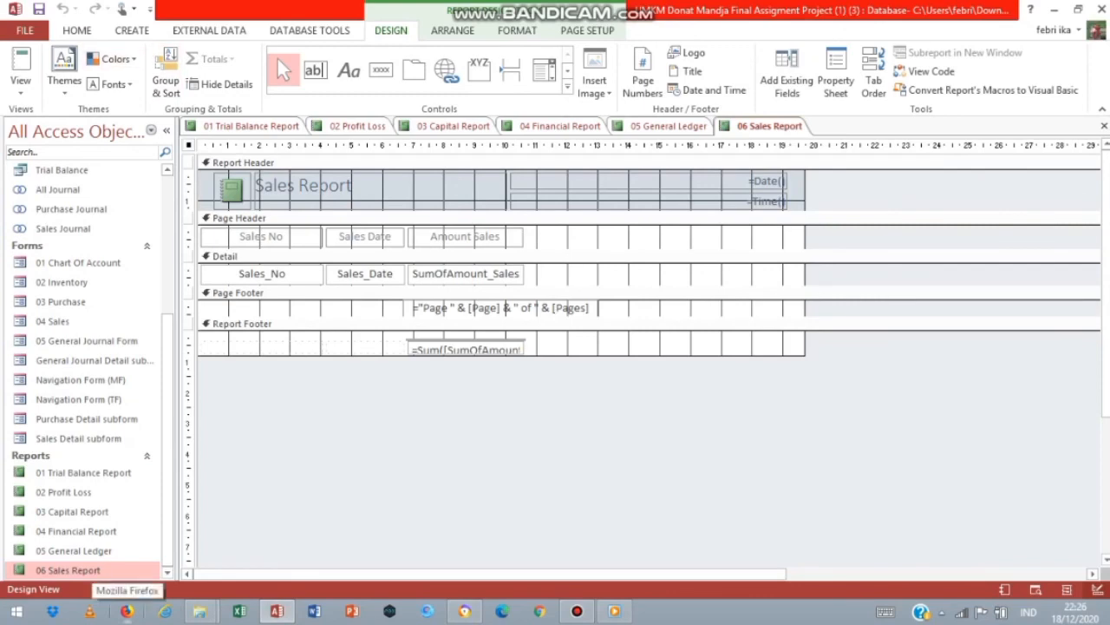
Step: Look through the available database commands and open the table relationships diagram
click(76, 30)
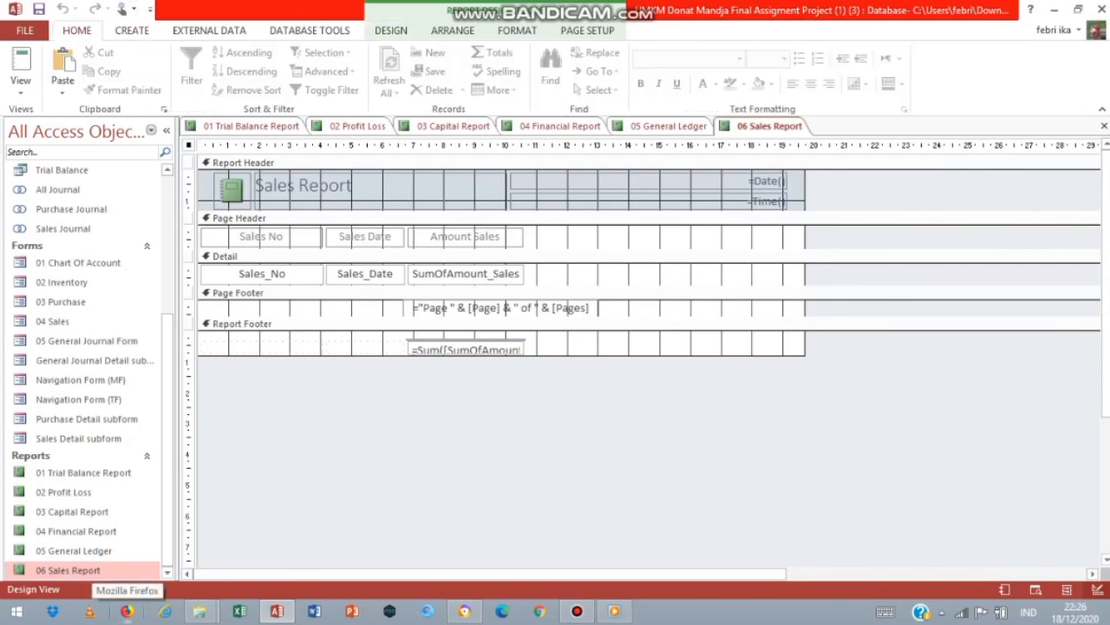
click(131, 30)
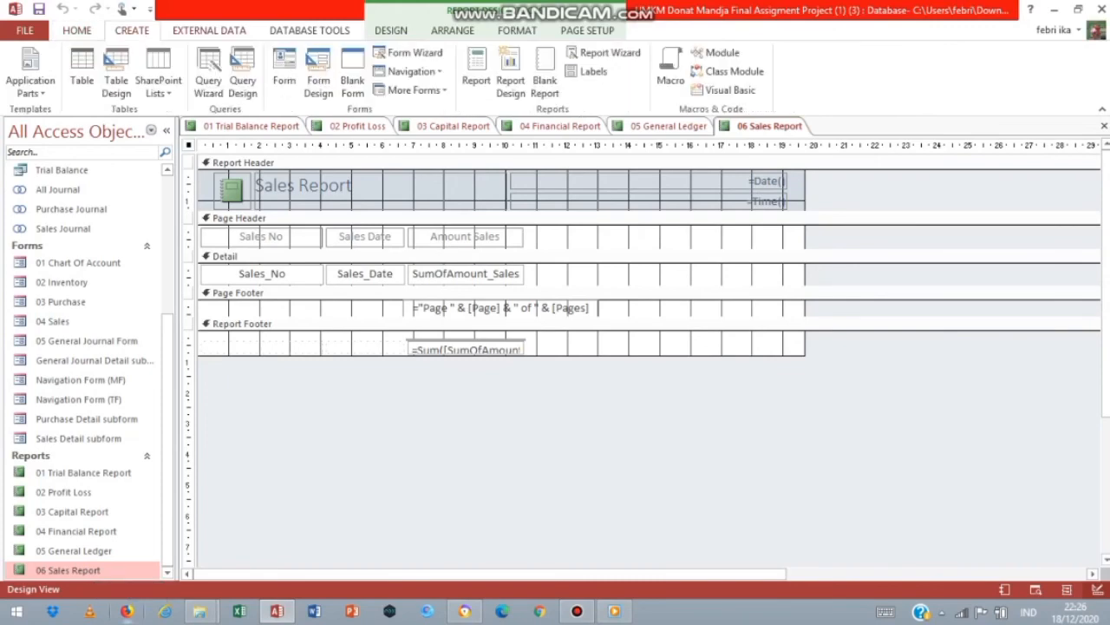
click(209, 30)
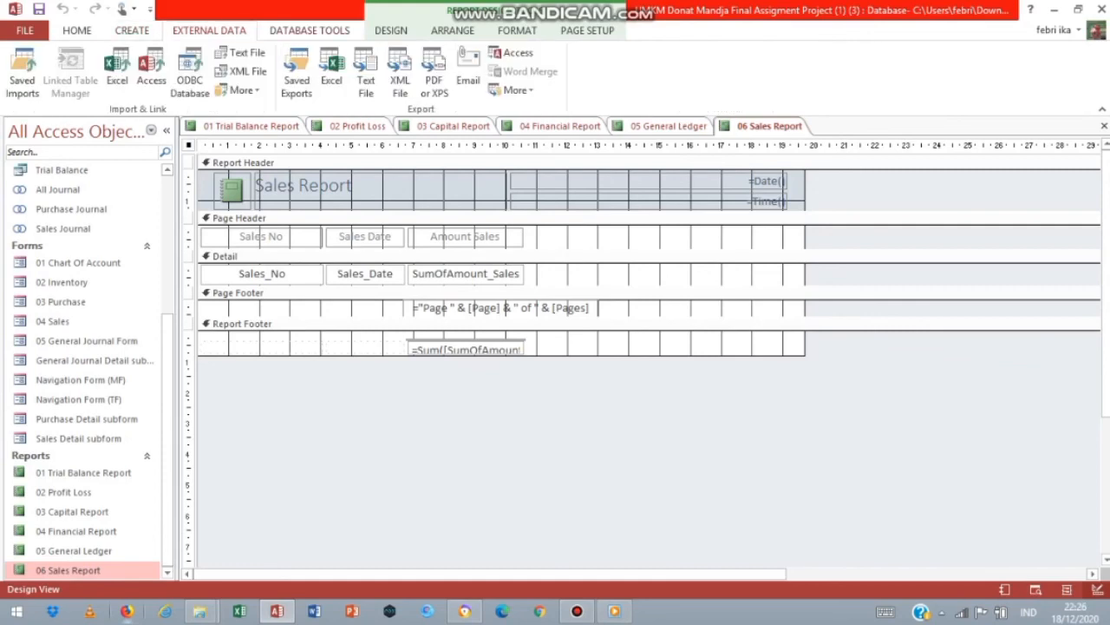
click(310, 30)
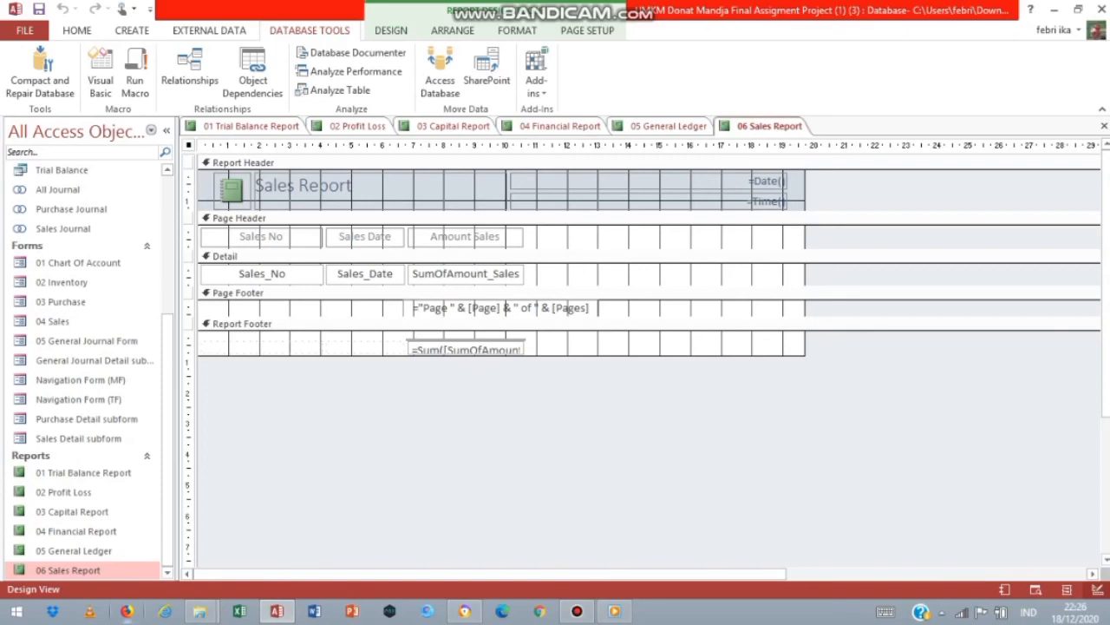
click(189, 69)
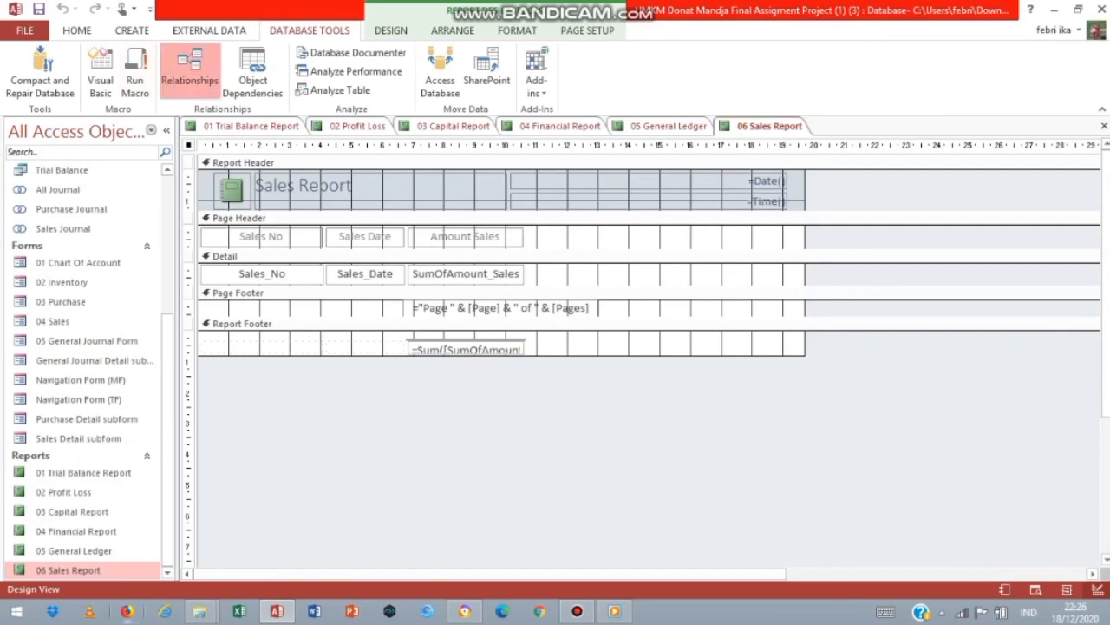